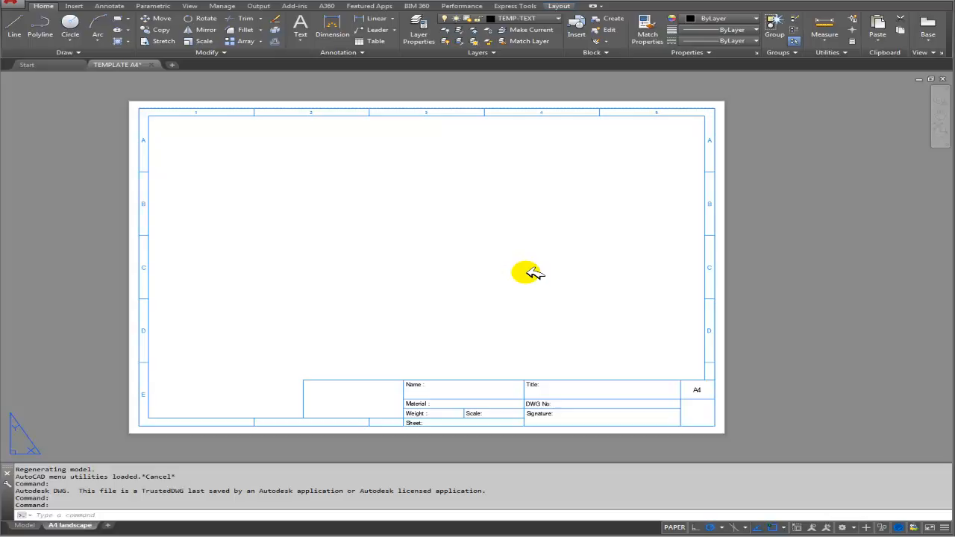
# Draw a rectangle in model space just above the origin and view it on the A4 landscape layout
pyautogui.click(27, 525)
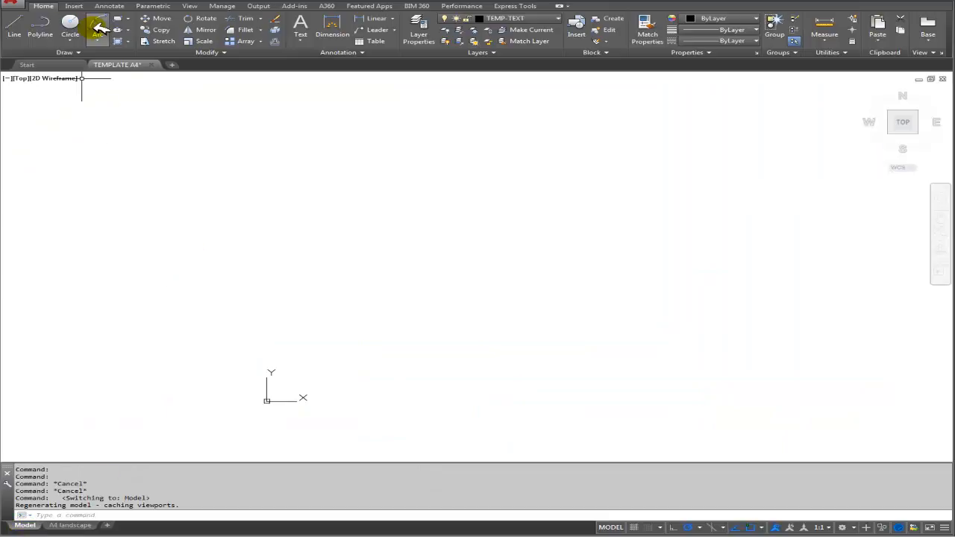
pyautogui.click(120, 18)
pyautogui.click(302, 375)
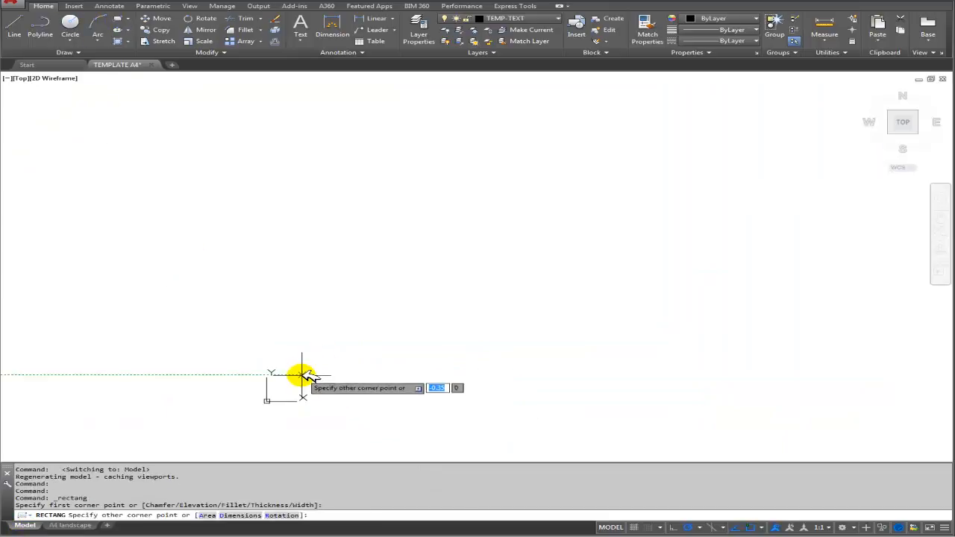
pyautogui.click(422, 306)
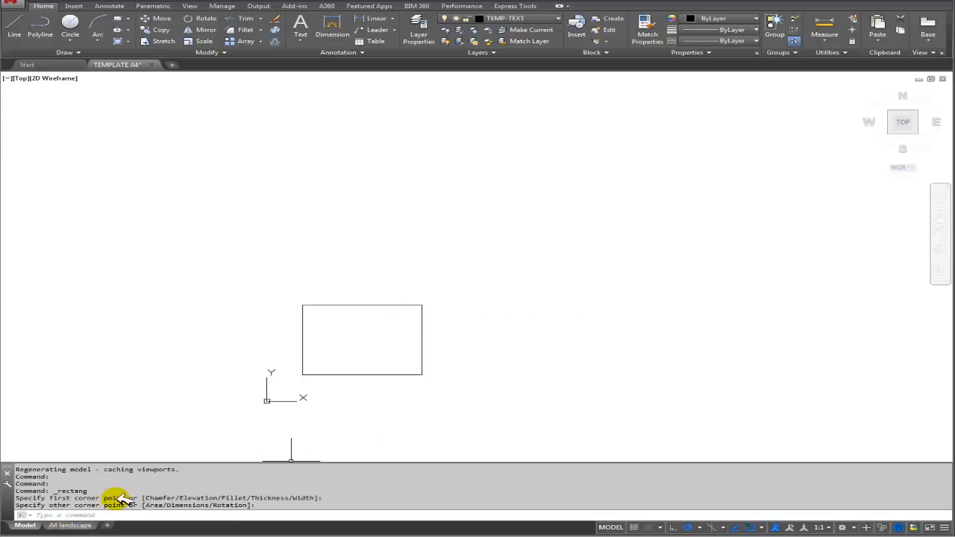
pyautogui.click(74, 525)
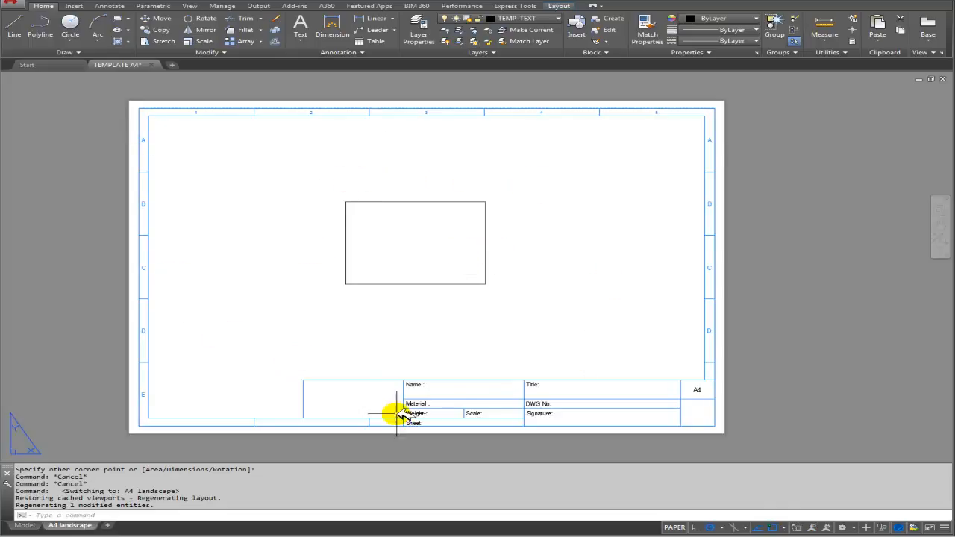
pyautogui.moveTo(495, 382); pyautogui.dragTo(525, 344, button='middle')
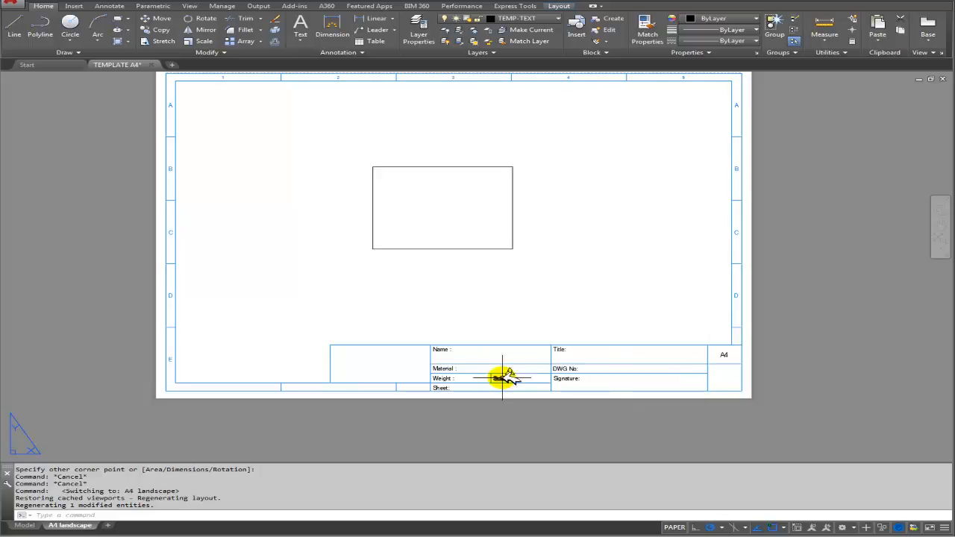
pyautogui.moveTo(550, 277); pyautogui.dragTo(531, 322, button='middle')
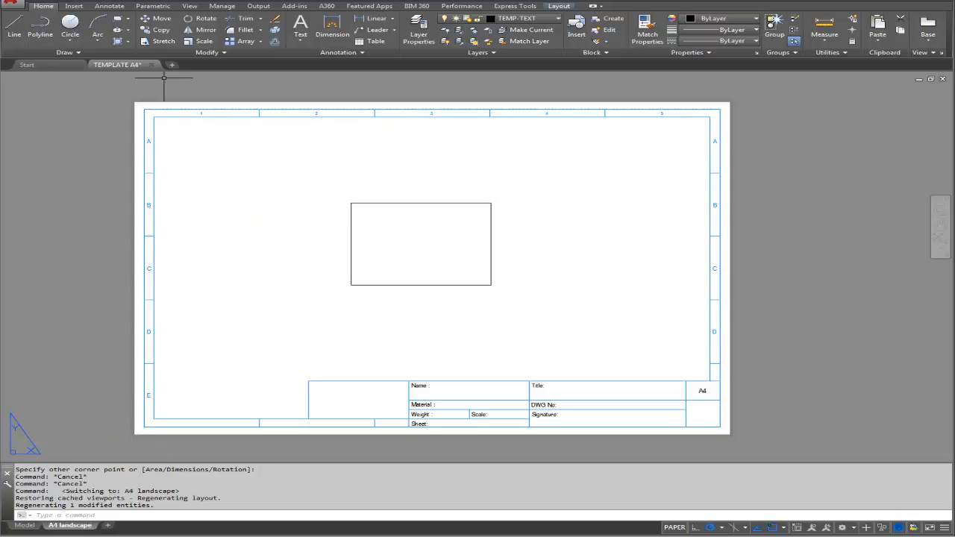
# Preview the plot of the A4 landscape layout, then close the preview and plot settings without printing
pyautogui.hotkey('ctrl', 'p')
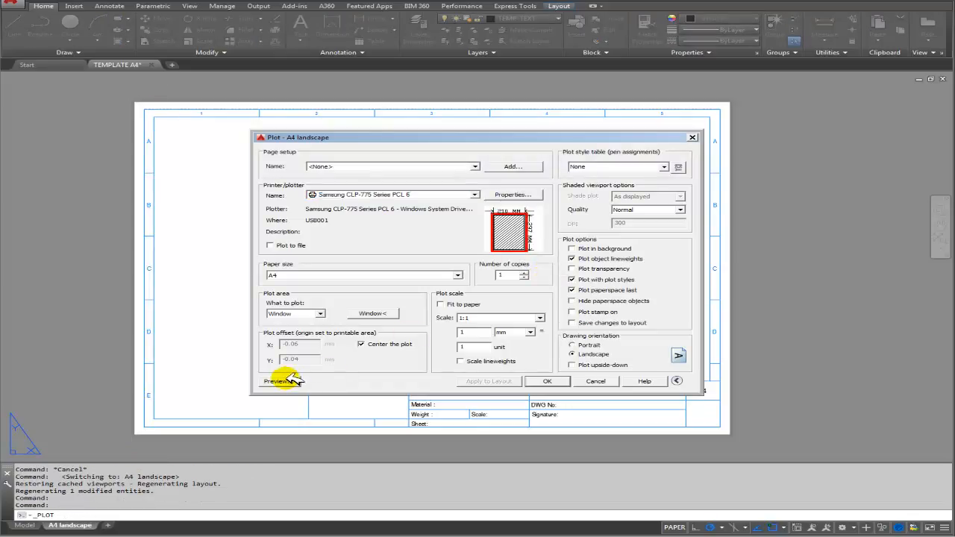
pyautogui.click(282, 381)
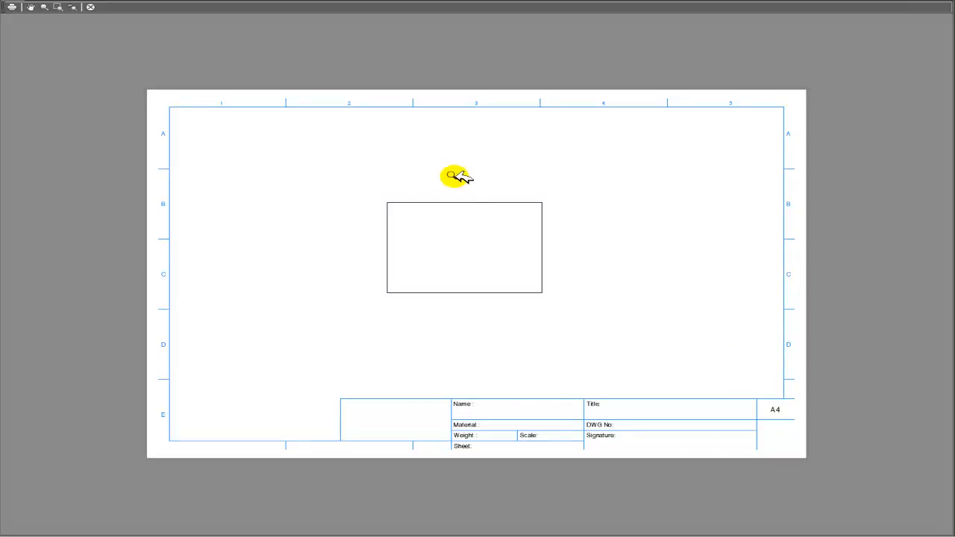
pyautogui.click(93, 7)
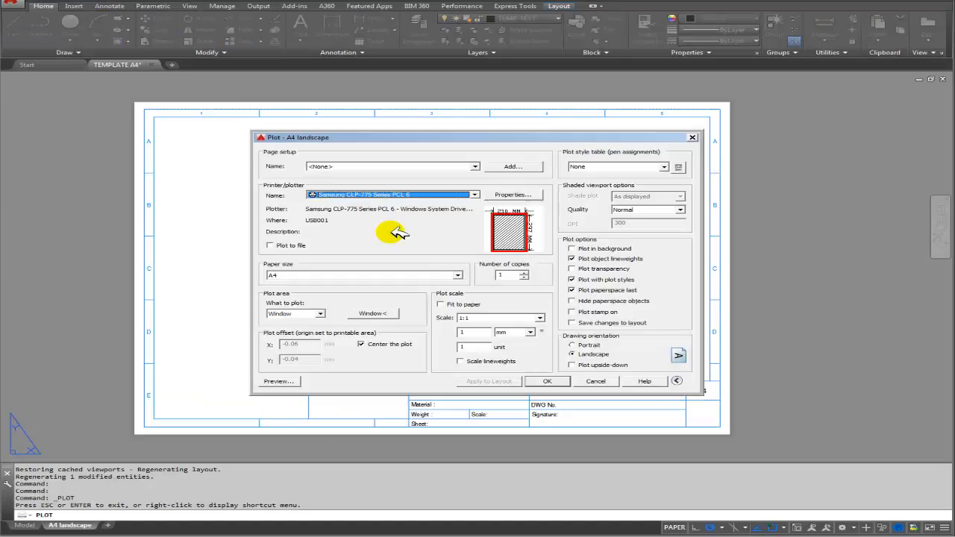
pyautogui.click(694, 137)
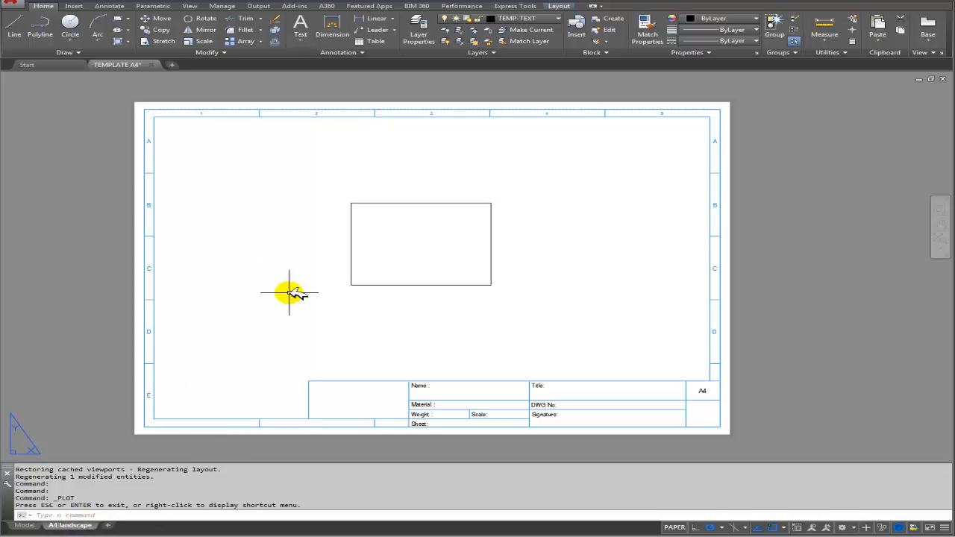
# Erase the rectangle from model space
pyautogui.click(29, 524)
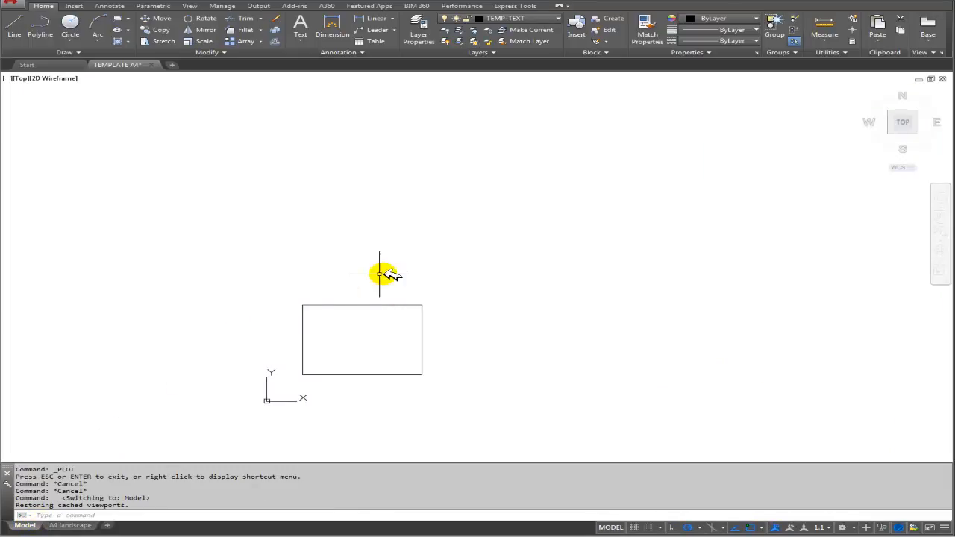
pyautogui.click(376, 306)
pyautogui.press('Delete')
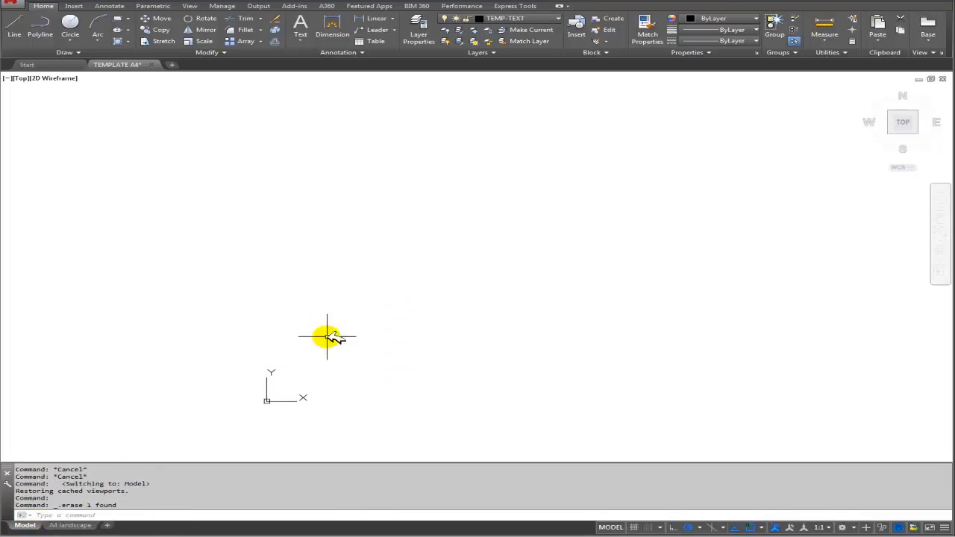
# Turn on the DIM layer on the A4 landscape layout to display the title block dimensions
pyautogui.click(70, 526)
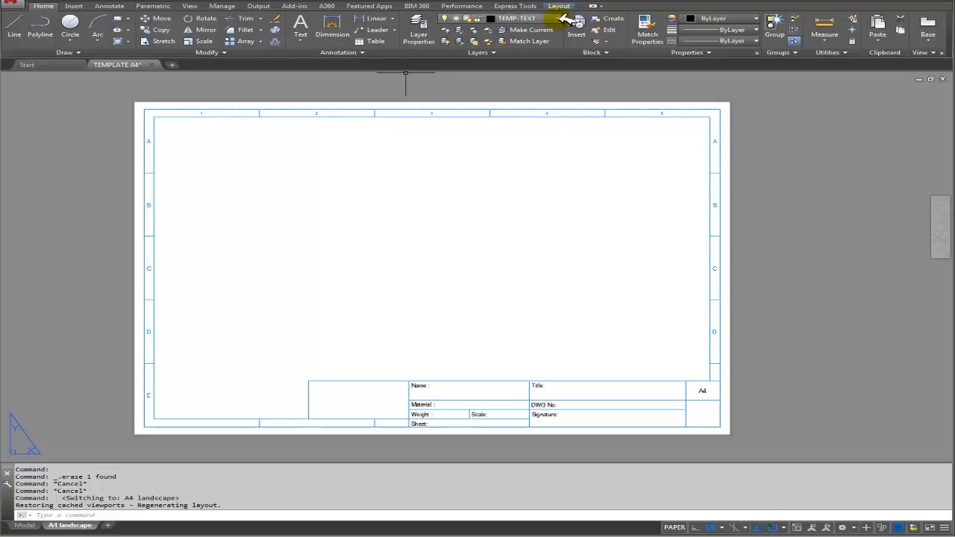
pyautogui.click(445, 62)
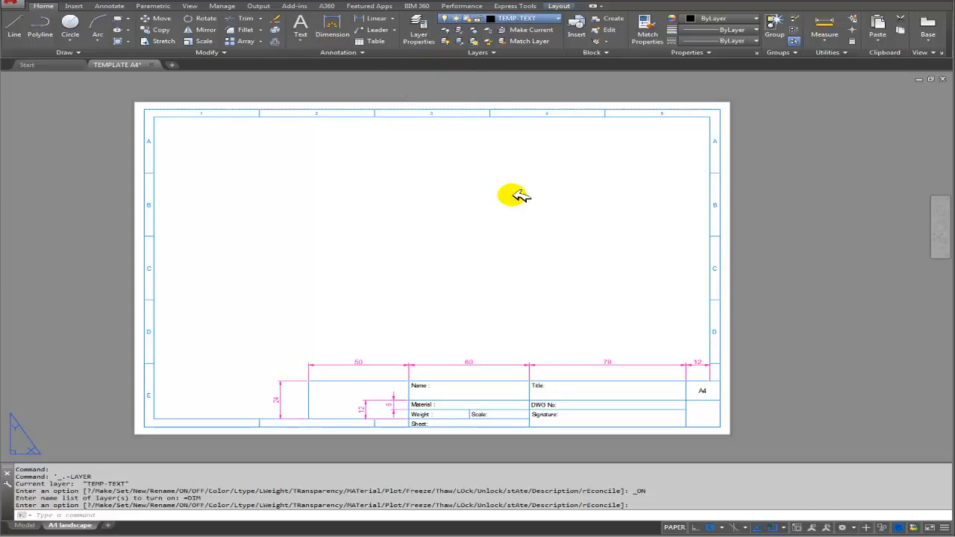
pyautogui.click(512, 194)
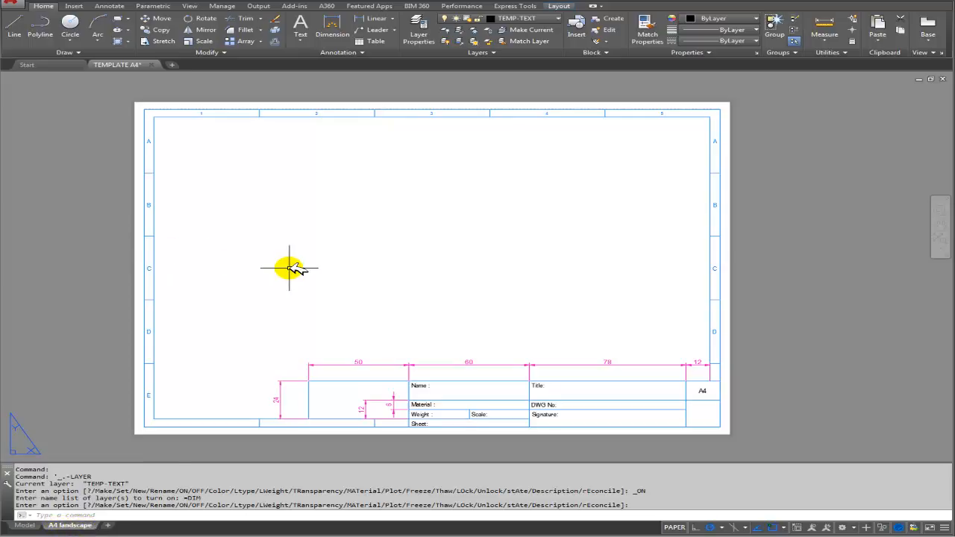
# Draw a circle in model space near the origin and view it on the A4 landscape layout
pyautogui.click(27, 524)
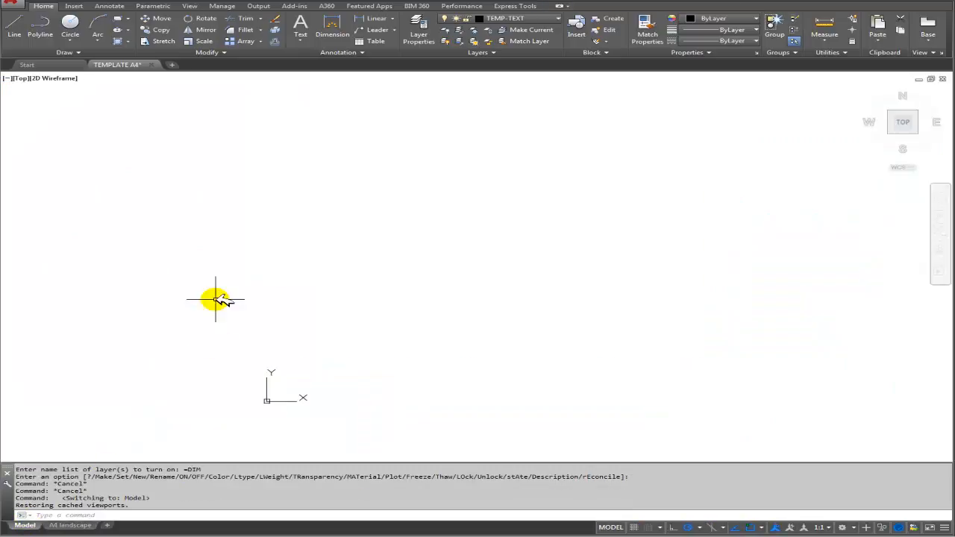
pyautogui.click(72, 23)
pyautogui.click(315, 357)
pyautogui.click(348, 330)
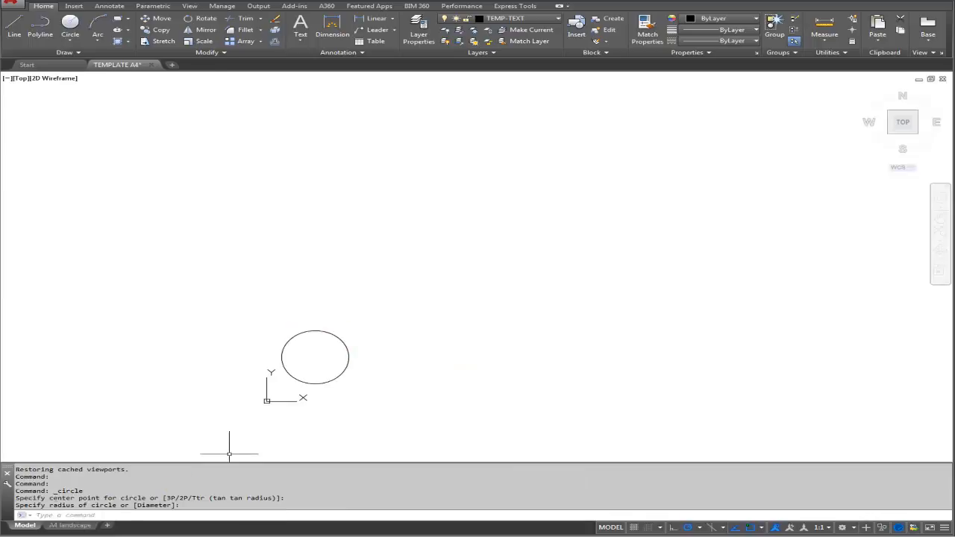
pyautogui.click(69, 525)
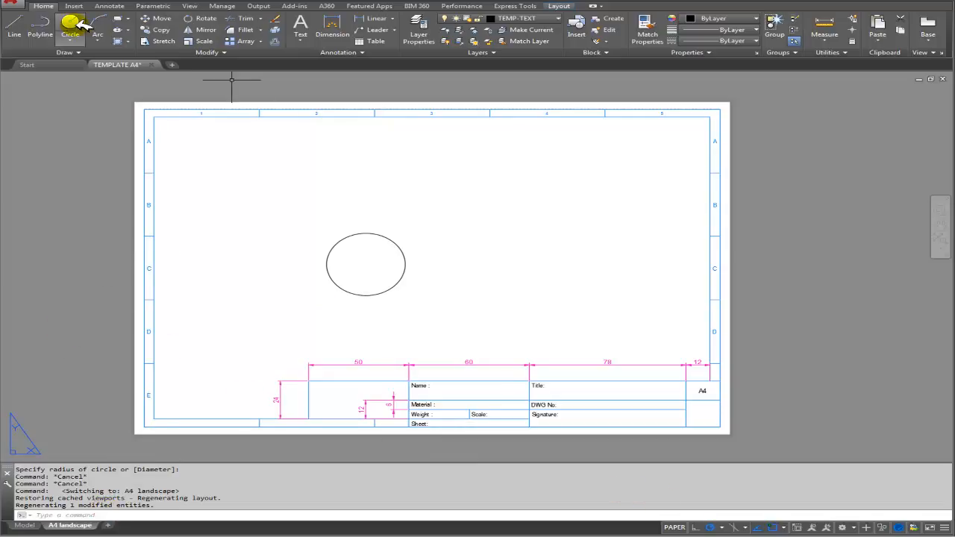
# Draw a rectangle directly on the A4 landscape layout, starting from the circle's centre
pyautogui.click(117, 17)
pyautogui.click(366, 265)
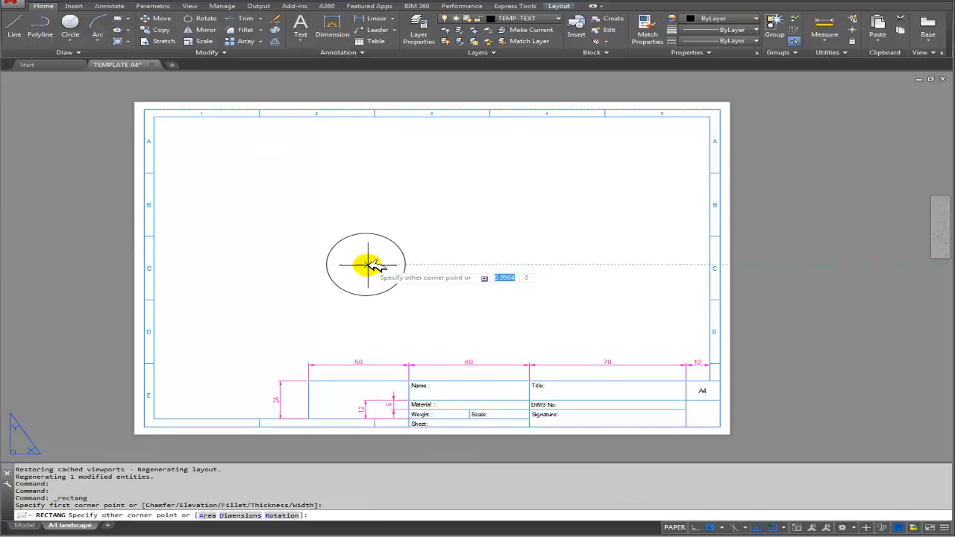
pyautogui.click(474, 229)
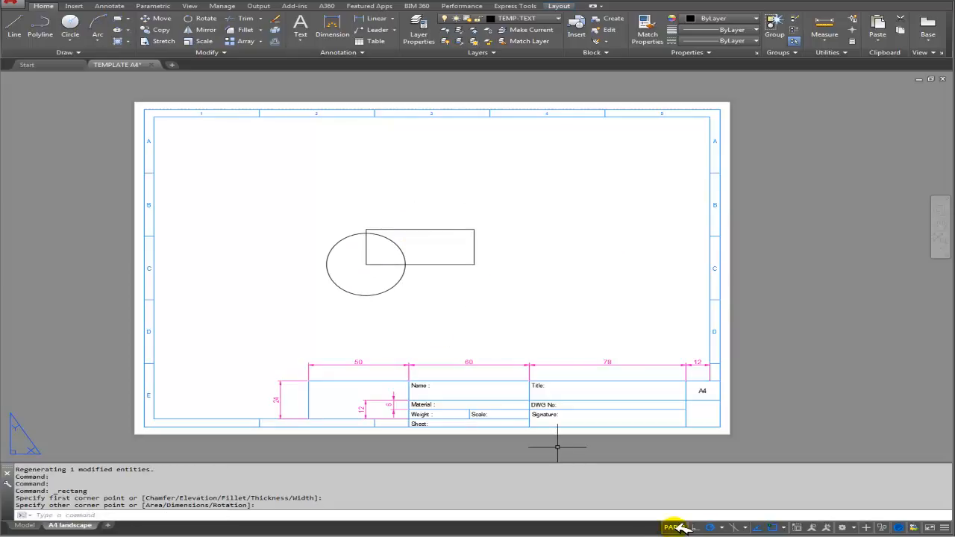
# Compare the objects in model space with those on the A4 landscape layout
pyautogui.click(25, 525)
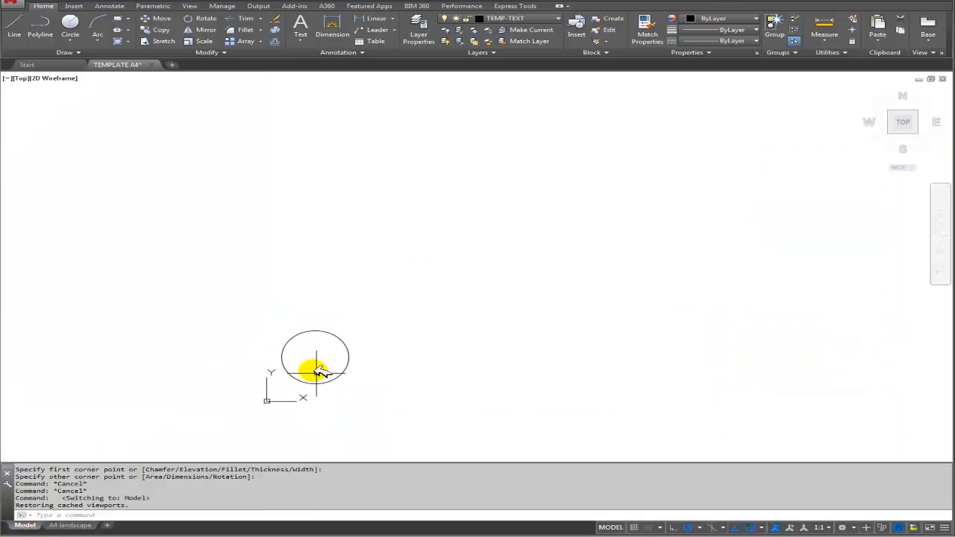
pyautogui.click(70, 526)
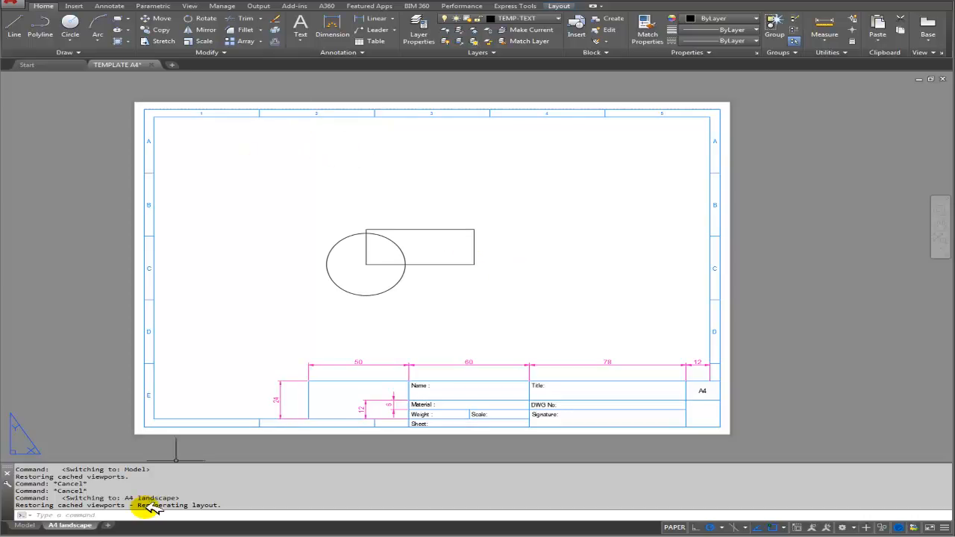
pyautogui.click(20, 525)
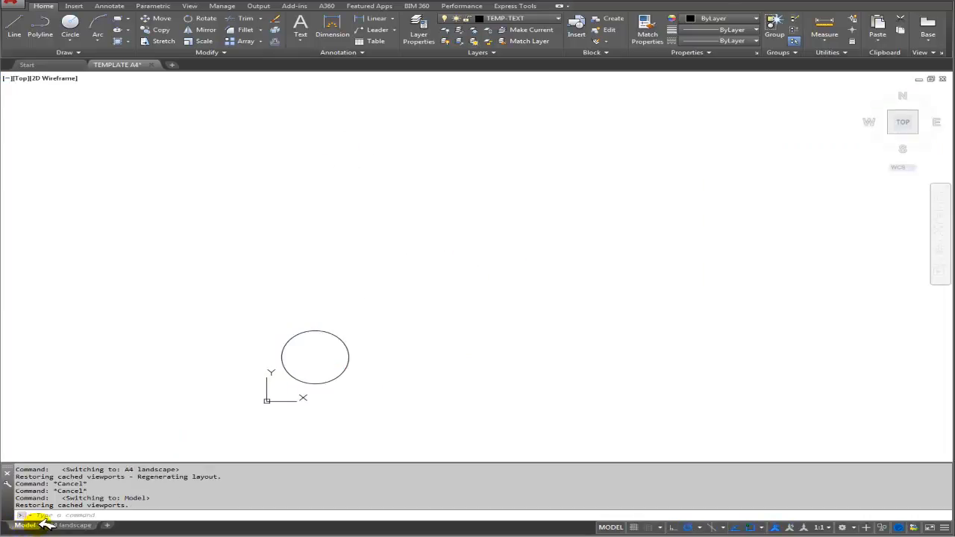
pyautogui.click(60, 525)
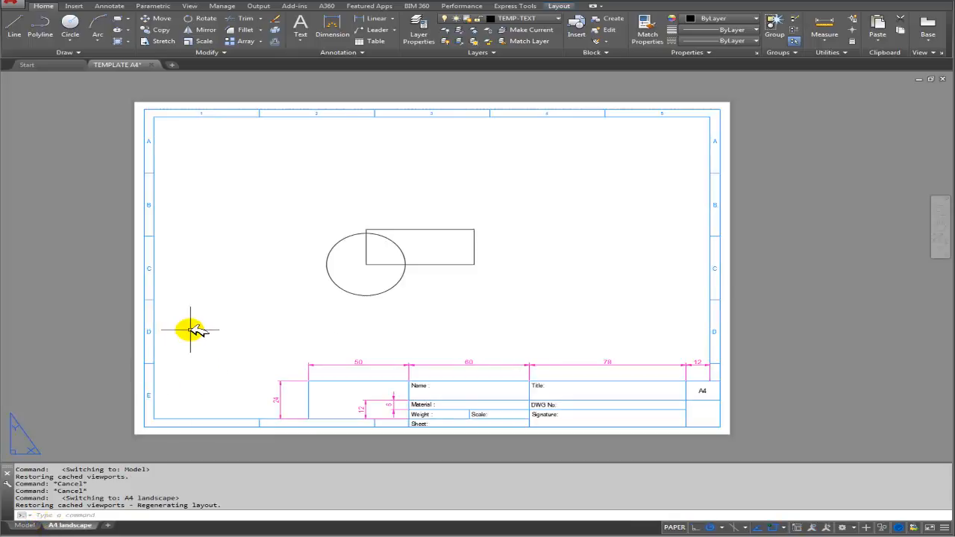
# Erase the rectangle from the A4 landscape layout
pyautogui.click(200, 52)
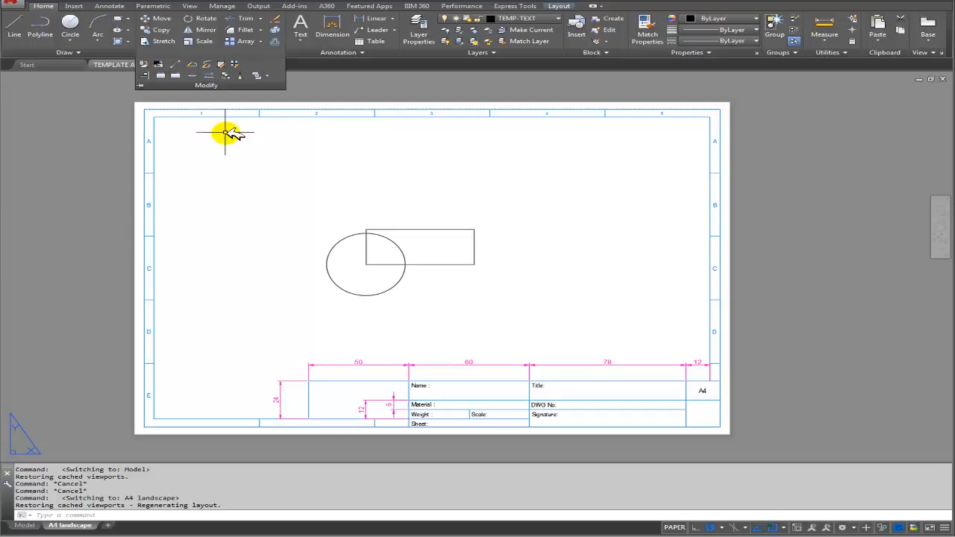
pyautogui.click(229, 171)
pyautogui.click(226, 173)
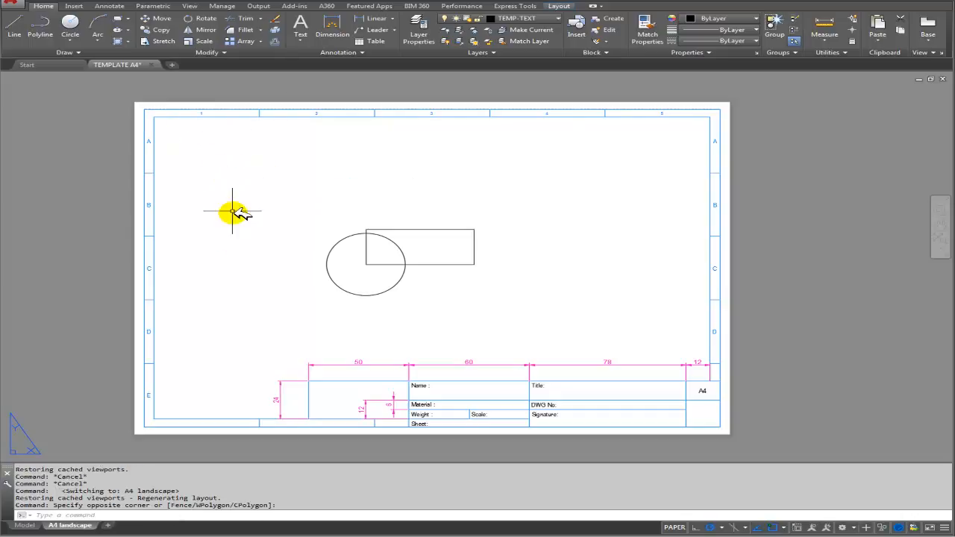
pyautogui.click(433, 263)
pyautogui.press('Delete')
# Erase the circle from model space
pyautogui.click(27, 526)
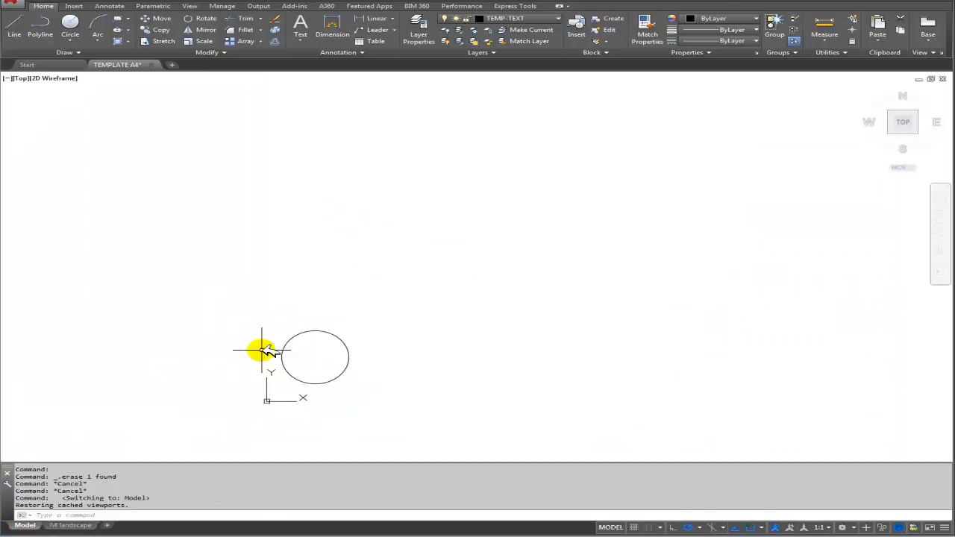
pyautogui.click(333, 334)
pyautogui.press('Delete')
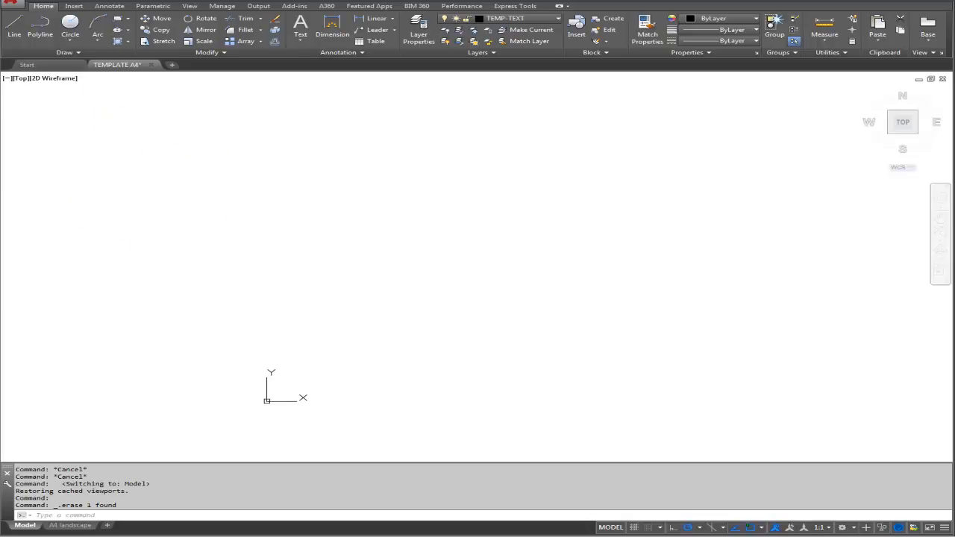
# Create a new drawing from the acadiso template and turn off its grid display
pyautogui.hotkey('ctrl', 'n')
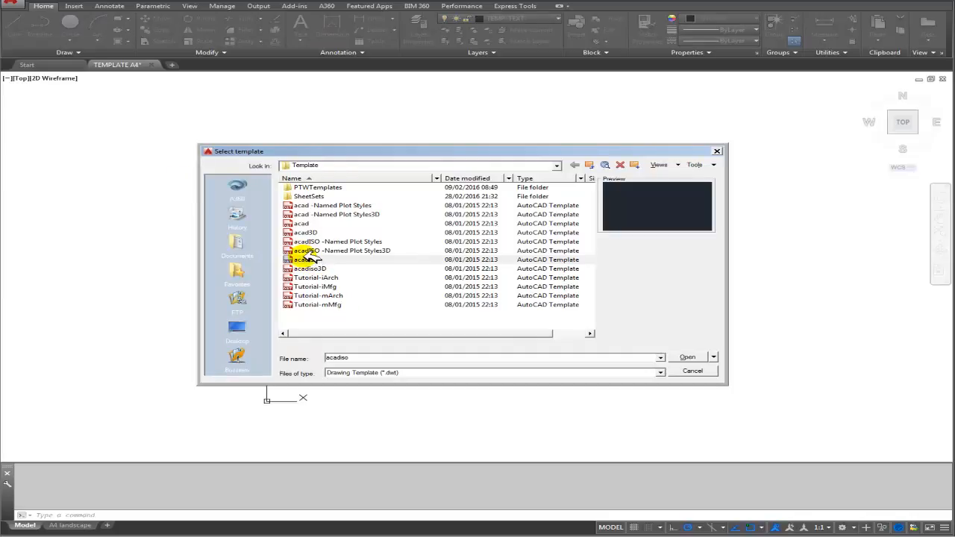
pyautogui.click(309, 259)
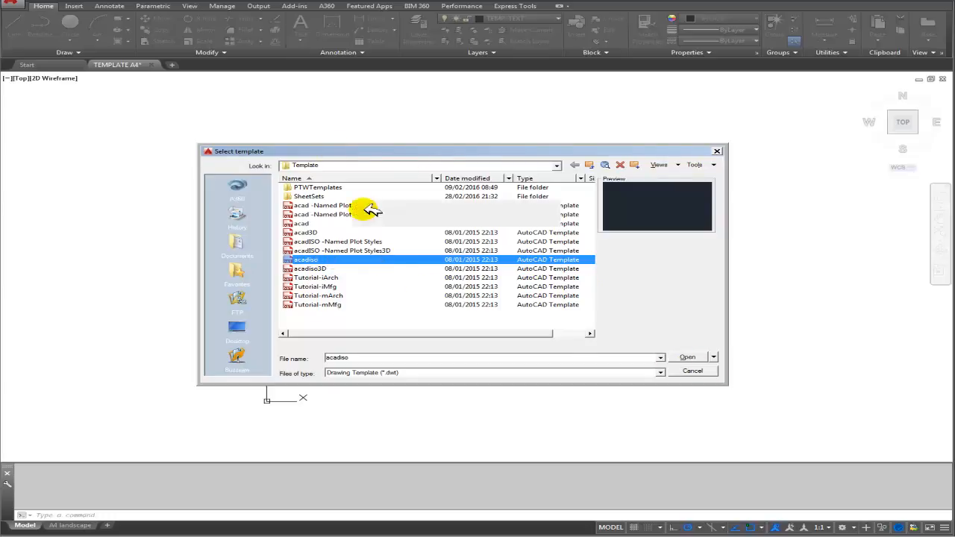
pyautogui.click(686, 357)
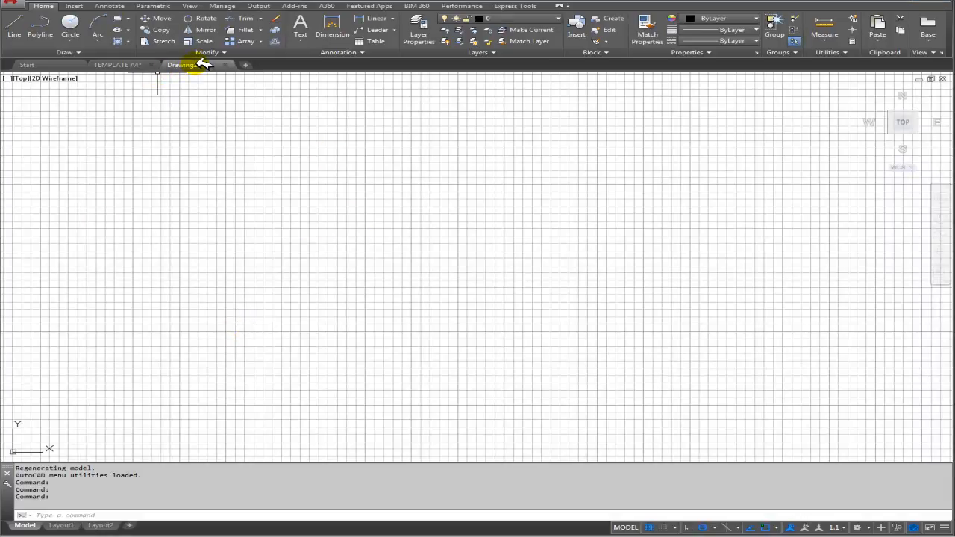
pyautogui.click(651, 527)
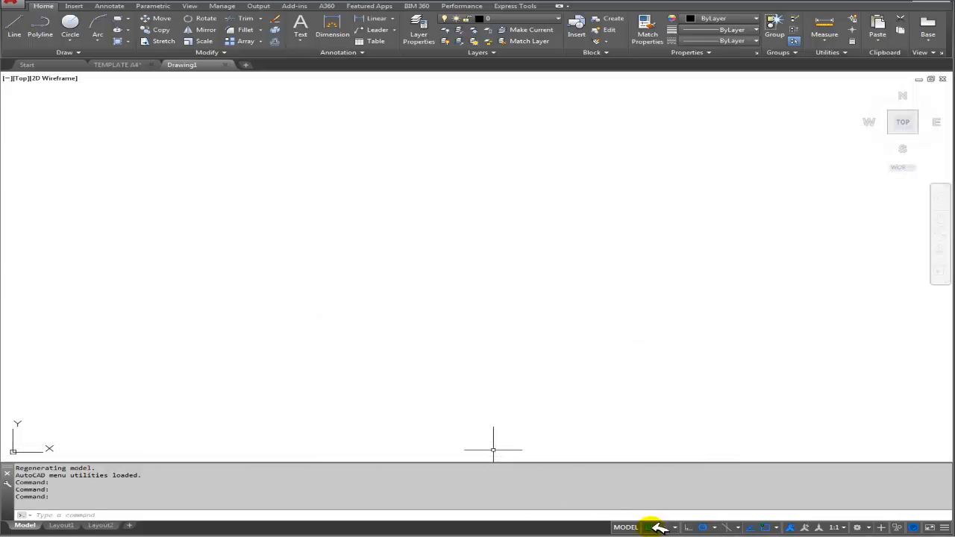
# Examine Layout2 and Layout1 of the new drawing, then return to model space
pyautogui.click(66, 525)
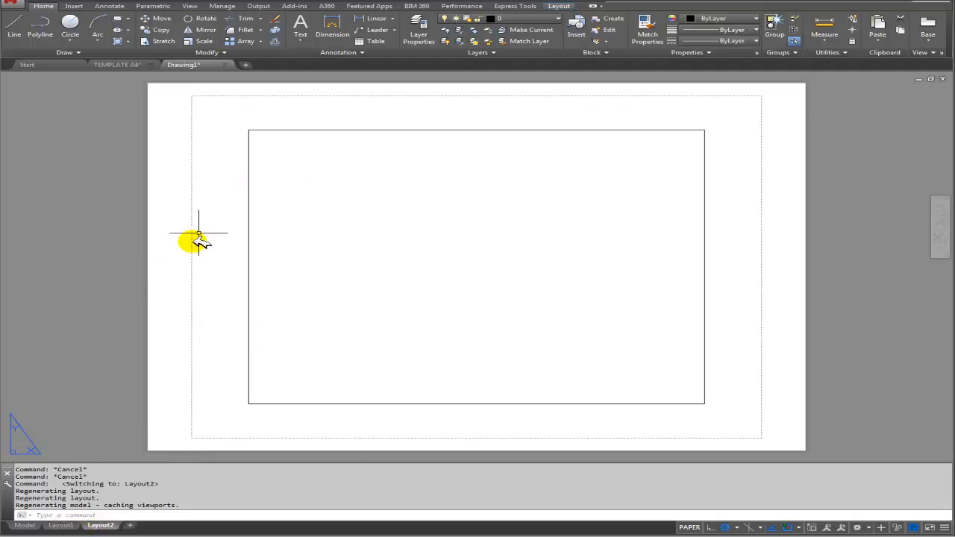
pyautogui.click(63, 525)
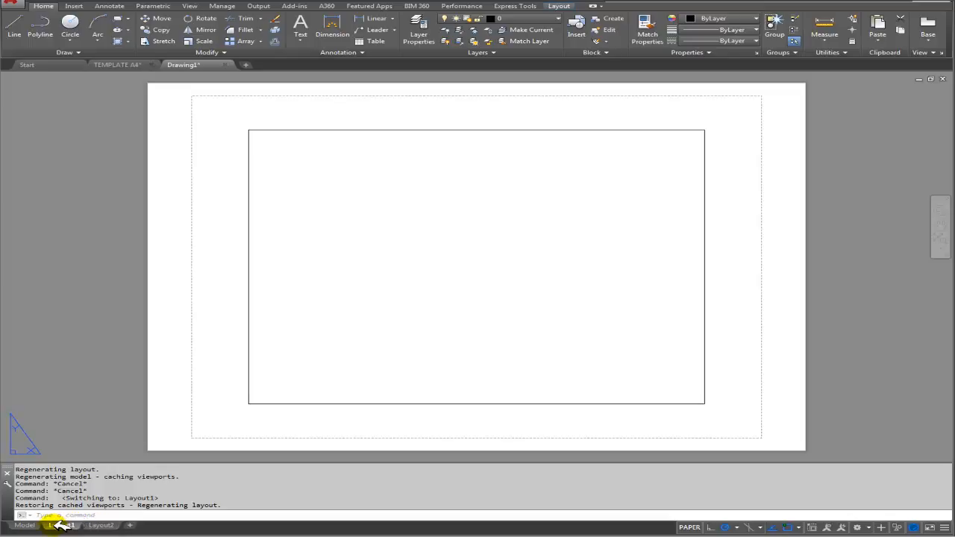
pyautogui.click(24, 525)
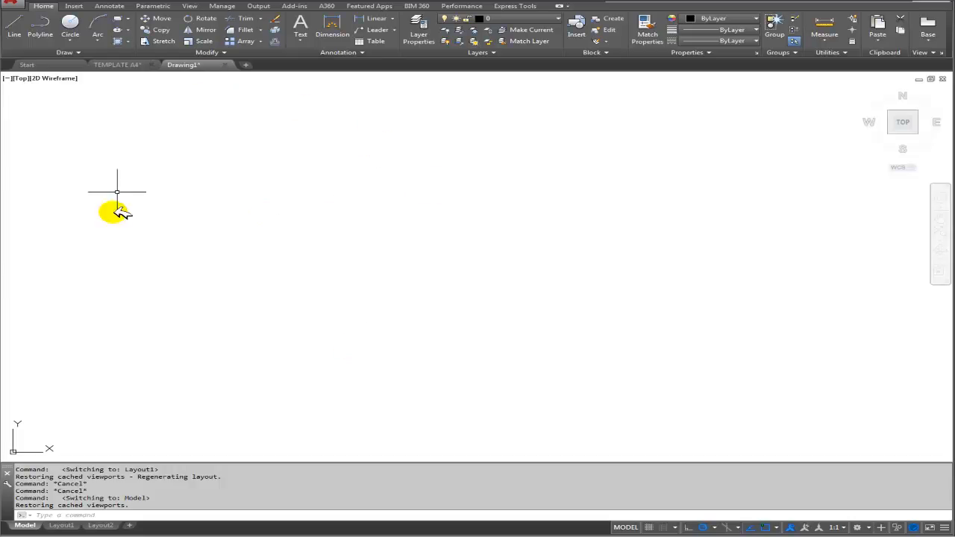
# Review the frame and title block on TEMPLATE A4's A4 landscape layout, then return to Drawing1
pyautogui.click(123, 66)
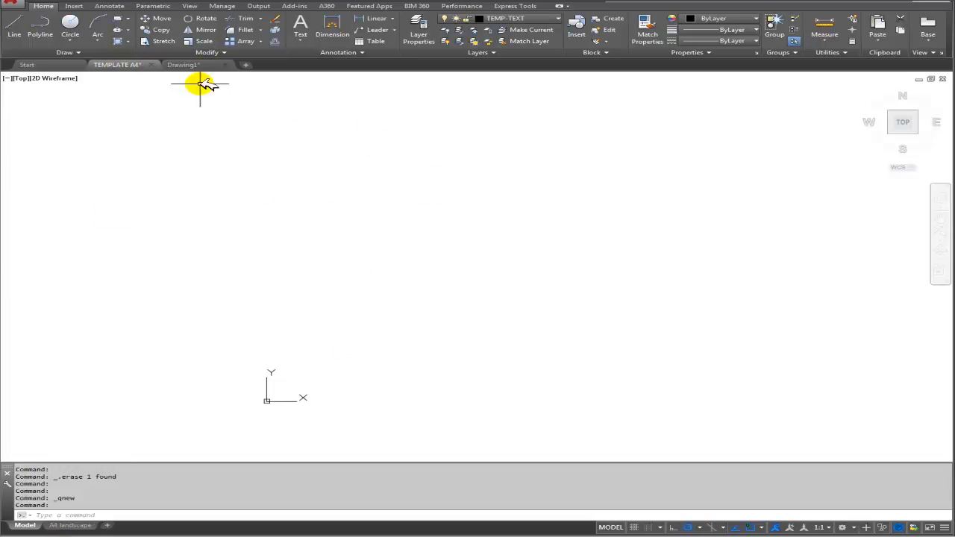
pyautogui.click(70, 525)
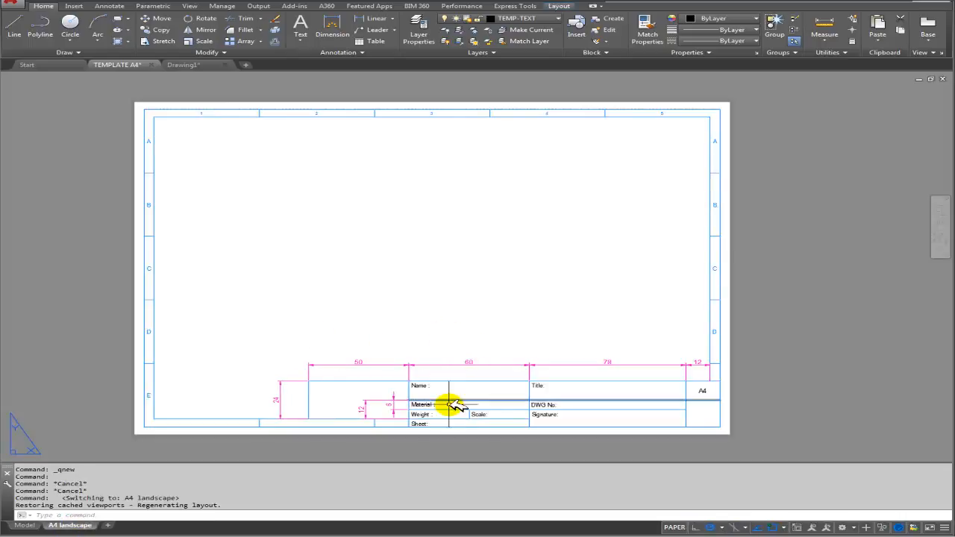
pyautogui.click(200, 72)
pyautogui.click(187, 65)
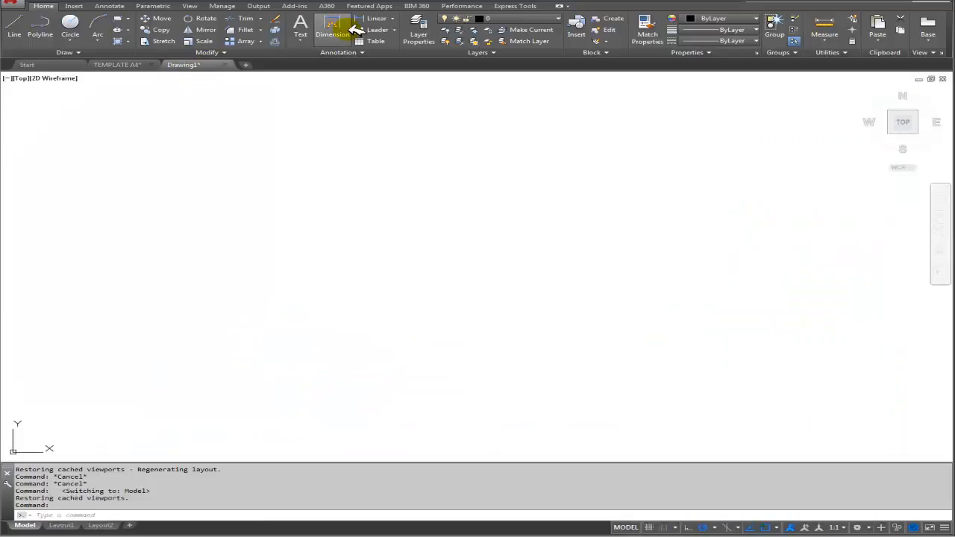
# Create five new layers in Drawing1 with the Layer Properties Manager
pyautogui.click(420, 32)
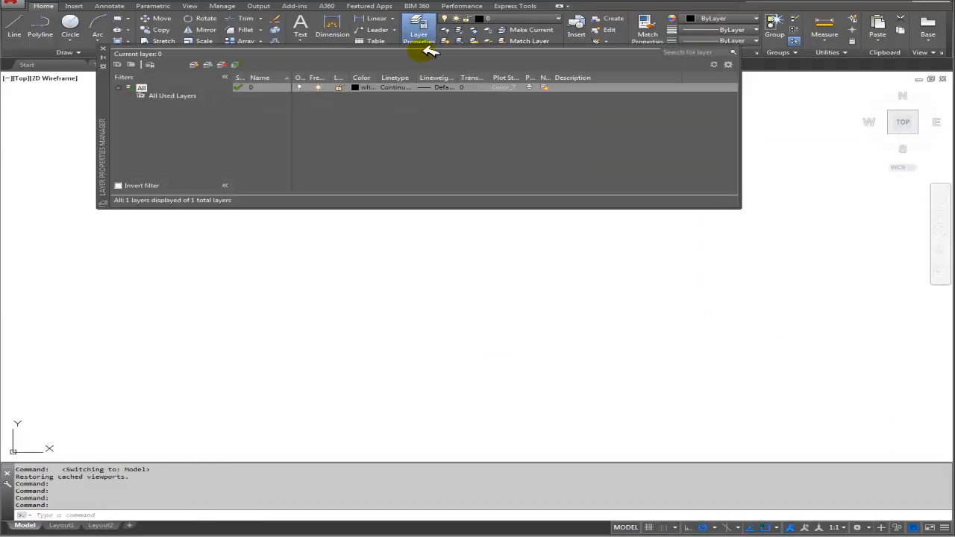
pyautogui.click(195, 65)
pyautogui.click(195, 65)
pyautogui.click(195, 65)
pyautogui.click(195, 64)
pyautogui.click(194, 65)
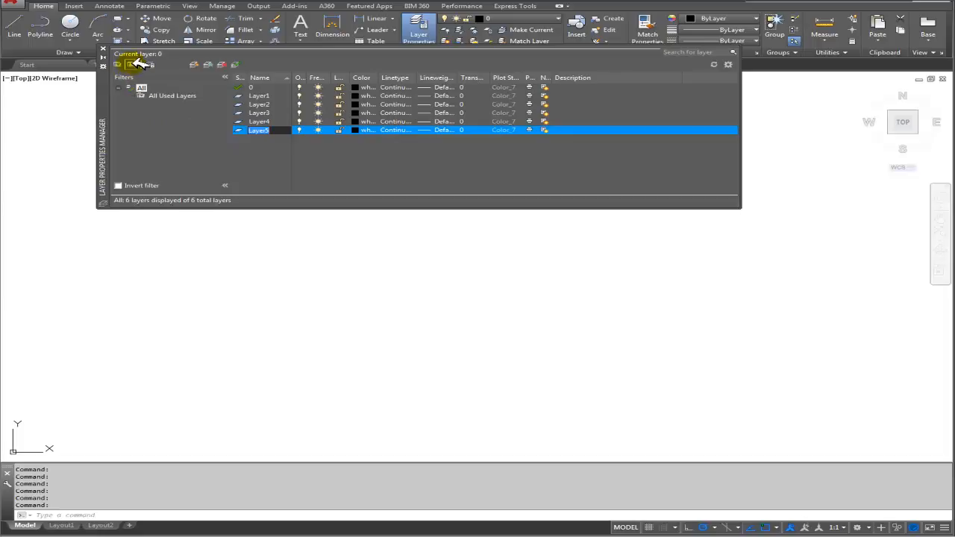
# Rename the first four new layers BORDER, TEXT, VPORT and PAPER
pyautogui.click(262, 97)
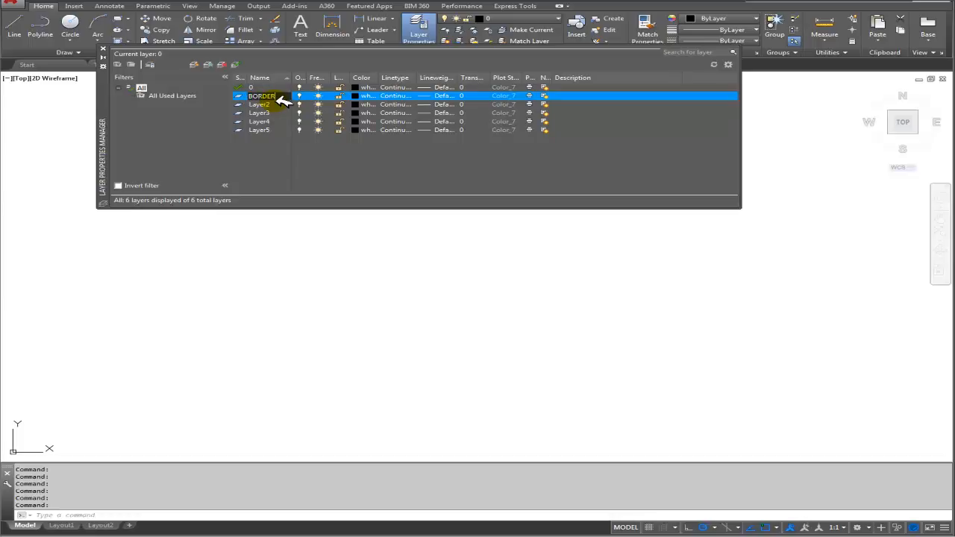
pyautogui.click(263, 104)
pyautogui.write('TEXT')
pyautogui.click(261, 113)
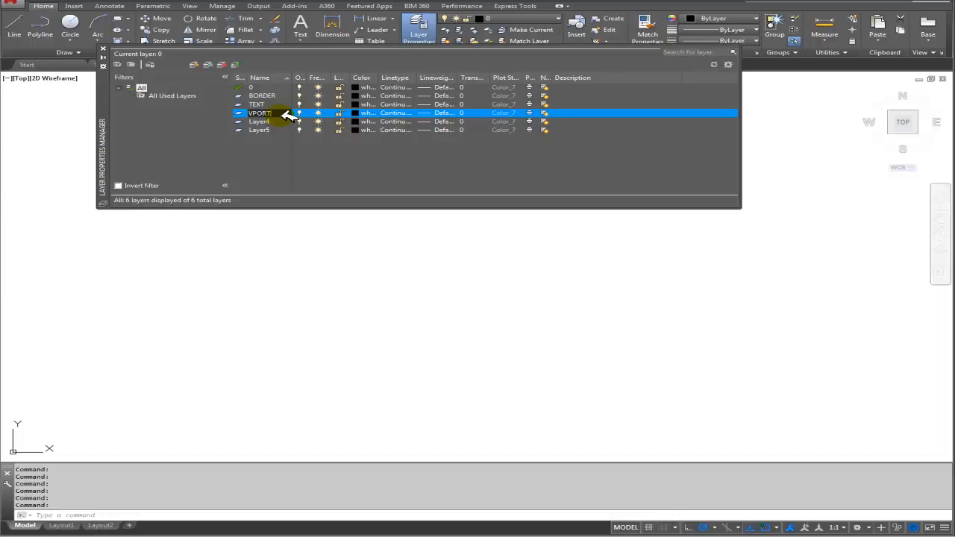
pyautogui.click(269, 122)
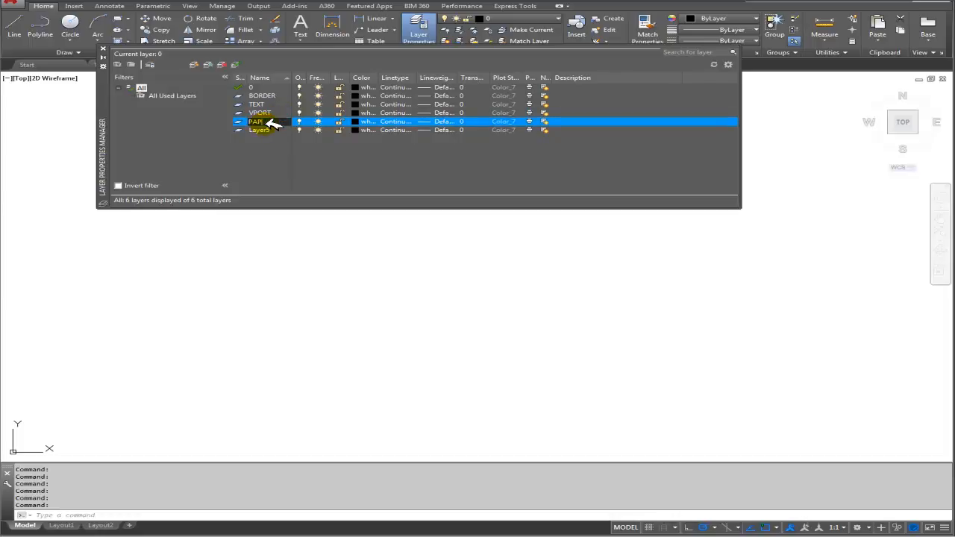
pyautogui.click(266, 139)
pyautogui.click(362, 123)
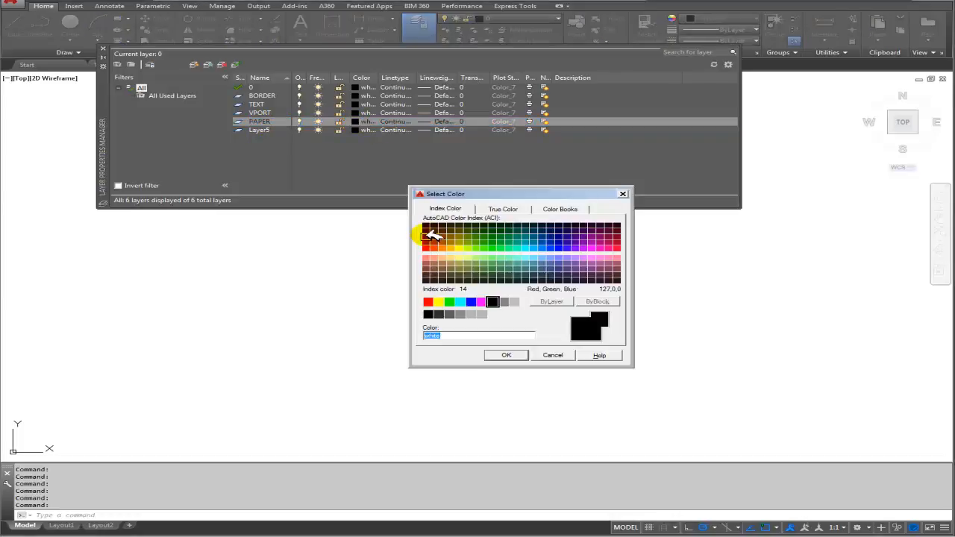
pyautogui.click(425, 248)
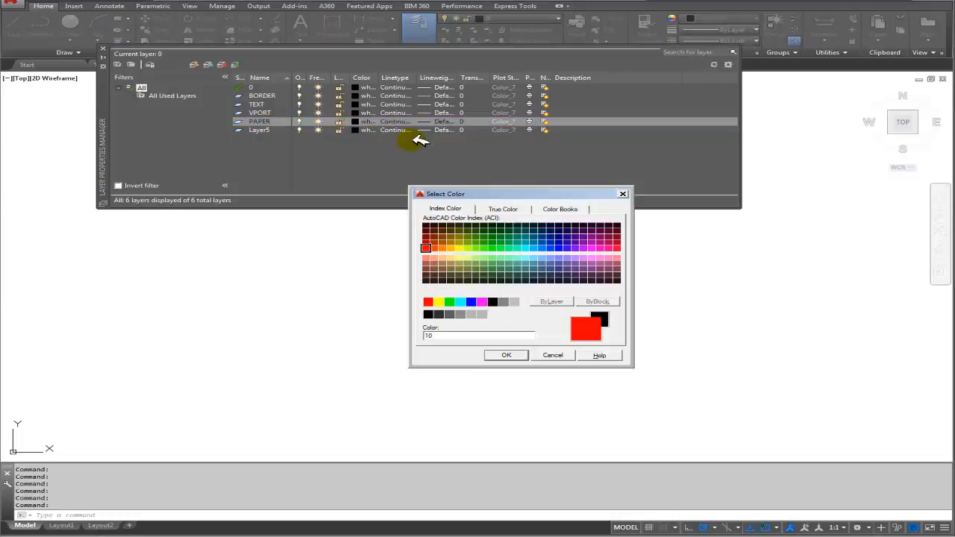
pyautogui.click(625, 193)
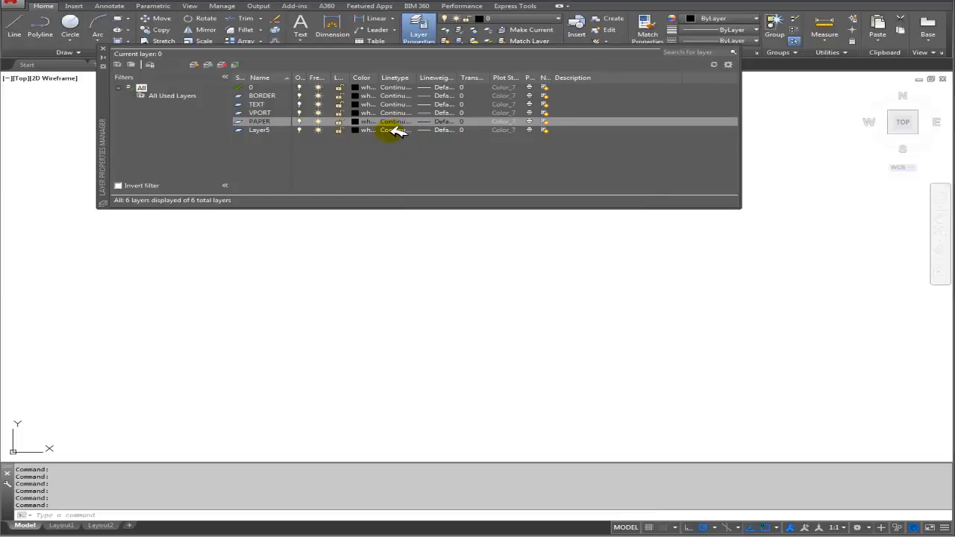
# Load the ACAD_ISO02W100 linetype and assign it to the PAPER layer
pyautogui.click(399, 121)
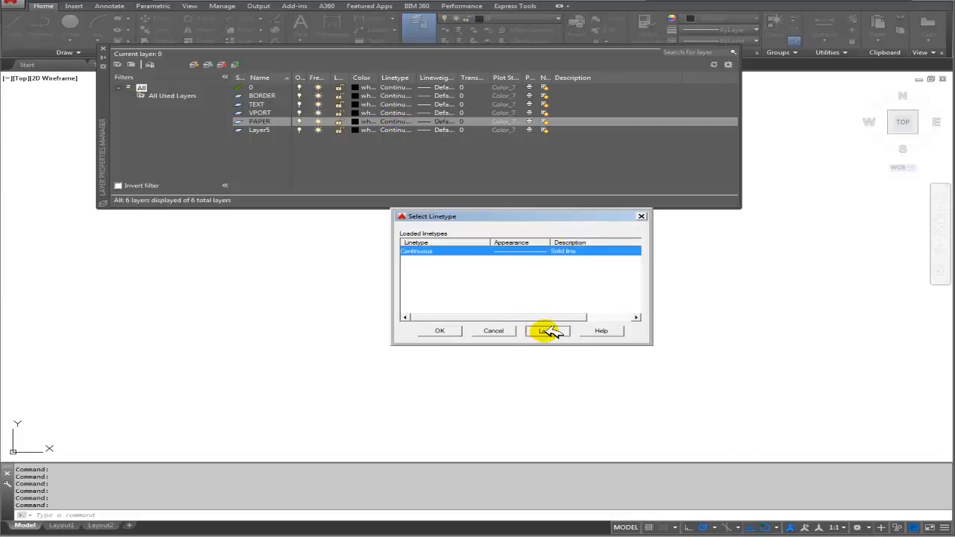
pyautogui.click(545, 330)
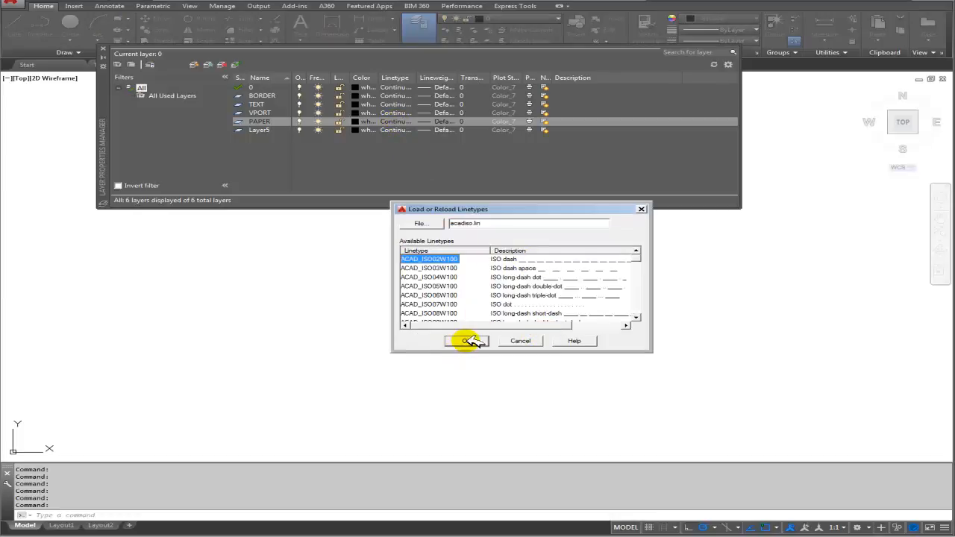
pyautogui.click(466, 341)
pyautogui.click(438, 251)
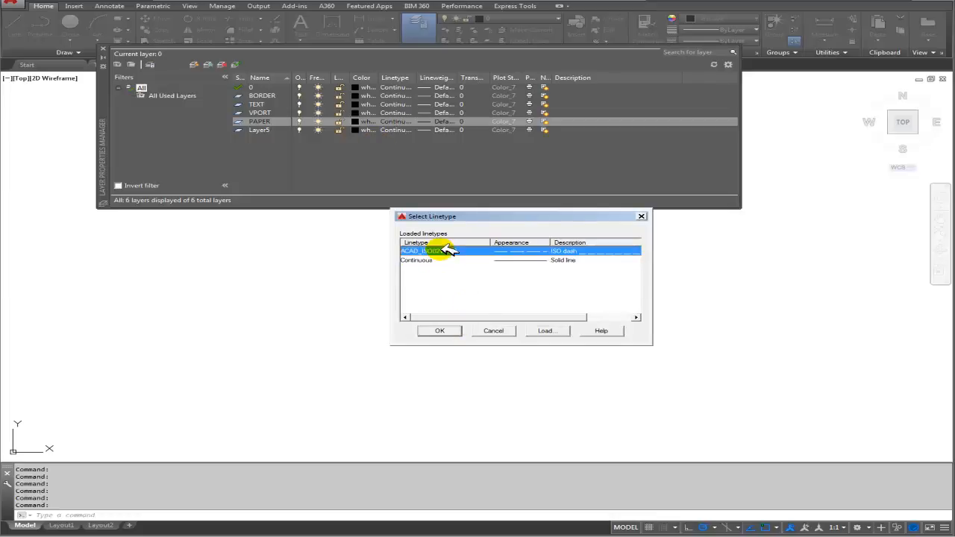
pyautogui.click(439, 331)
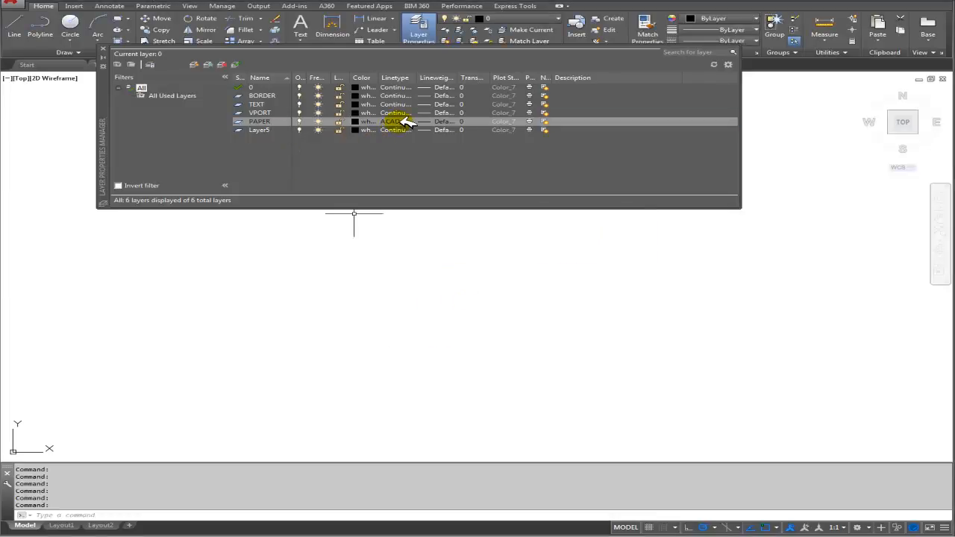
# Set the PAPER layer's color to index color 10 and make PAPER the current layer
pyautogui.click(355, 121)
pyautogui.click(427, 251)
pyautogui.click(506, 355)
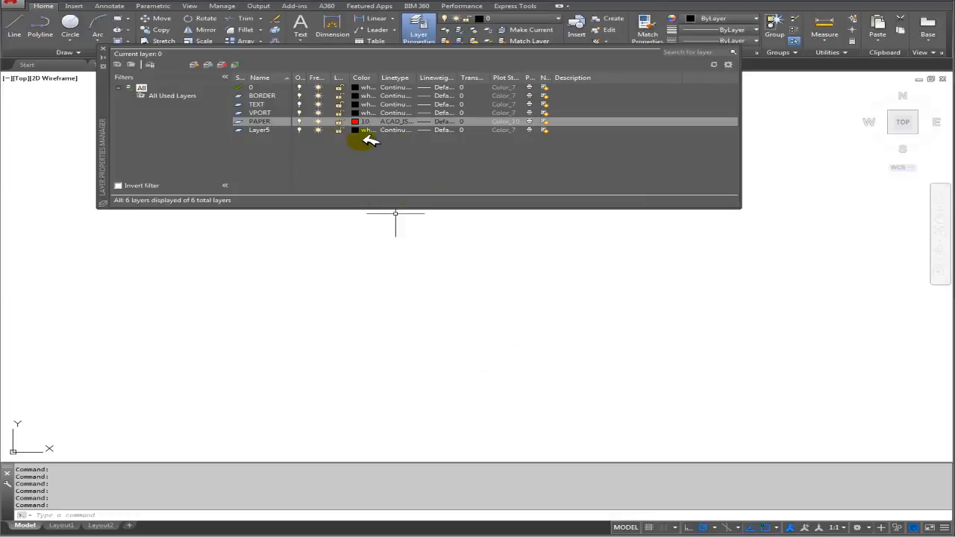
pyautogui.doubleClick(265, 122)
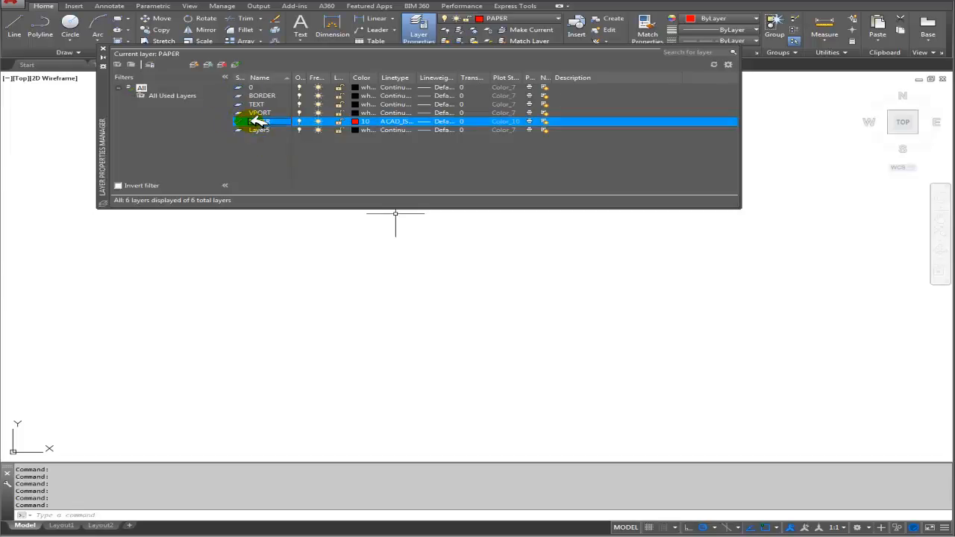
pyautogui.click(104, 49)
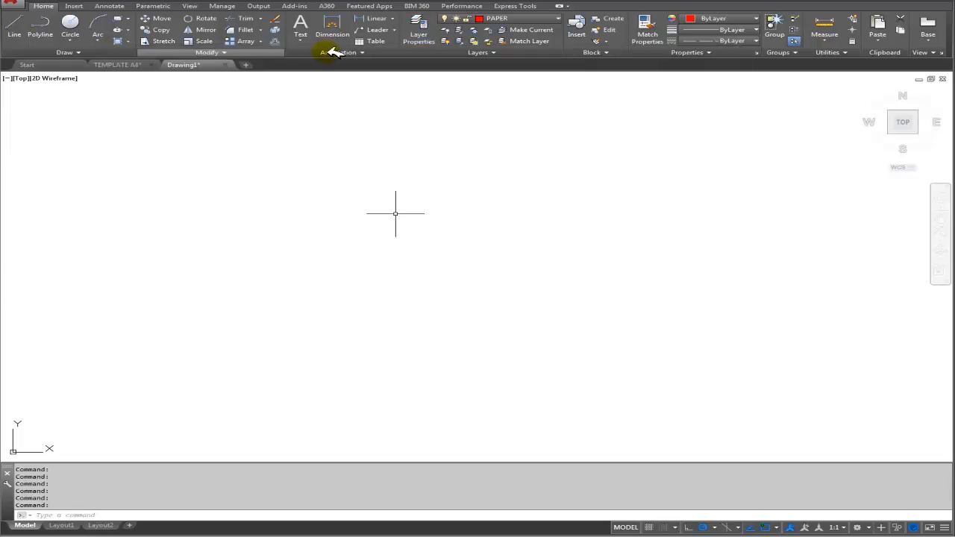
# Draw a 297 by 210 rectangle in model space with its first corner at 0,0
pyautogui.scroll(-4, 466, 260)
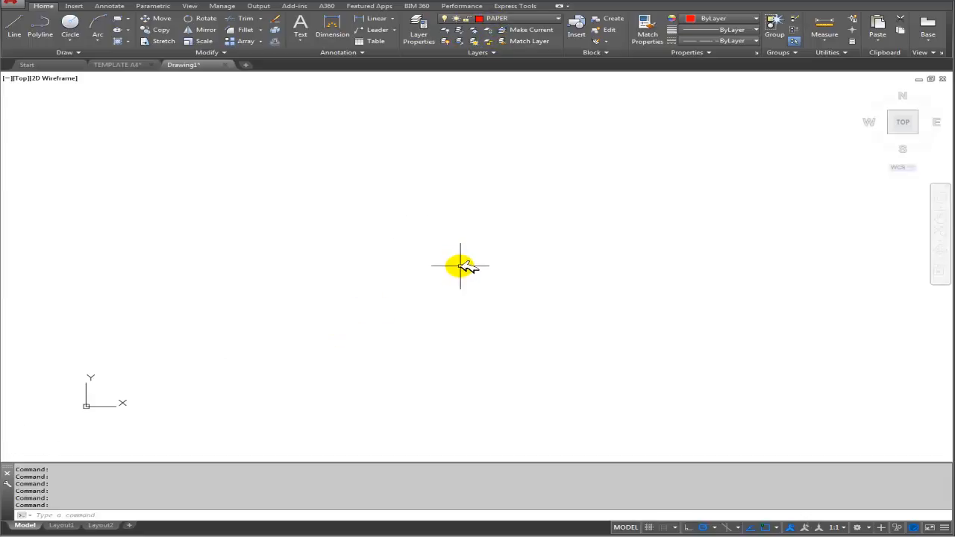
pyautogui.moveTo(307, 317); pyautogui.dragTo(350, 337, button='middle')
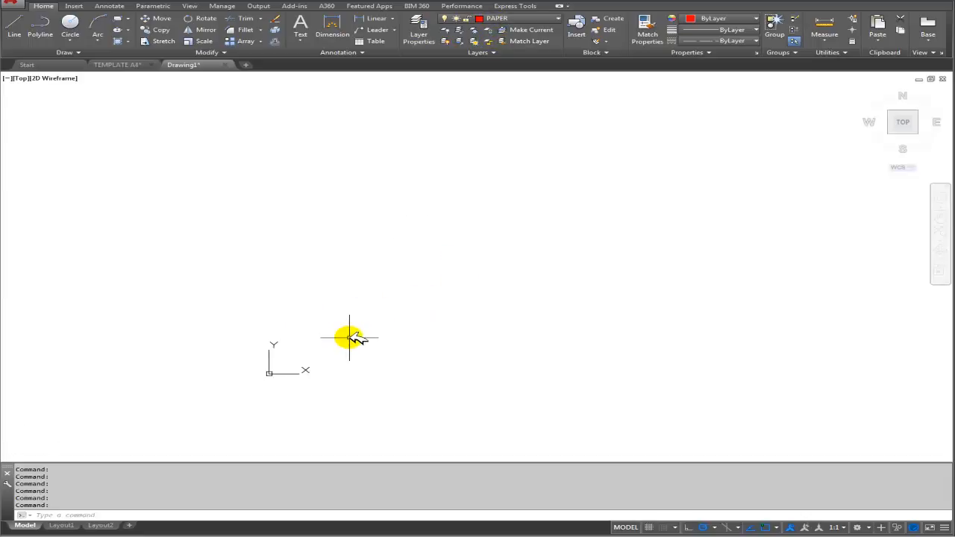
pyautogui.click(117, 18)
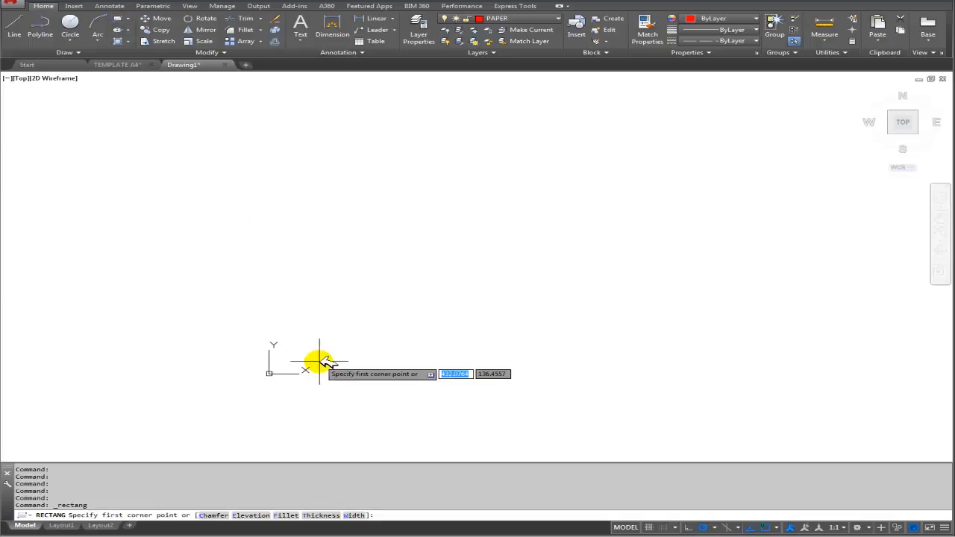
pyautogui.write('0,0')
pyautogui.press('Return')
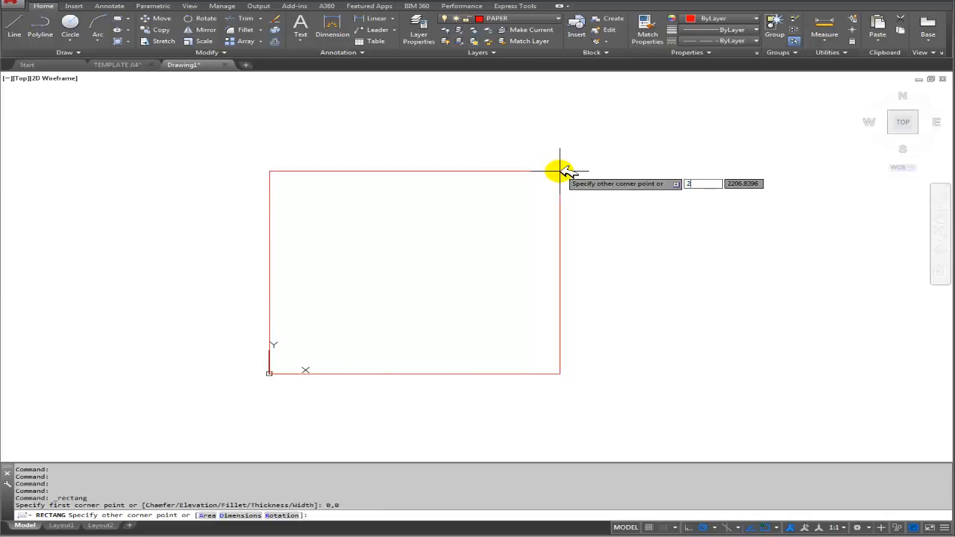
pyautogui.press('Tab')
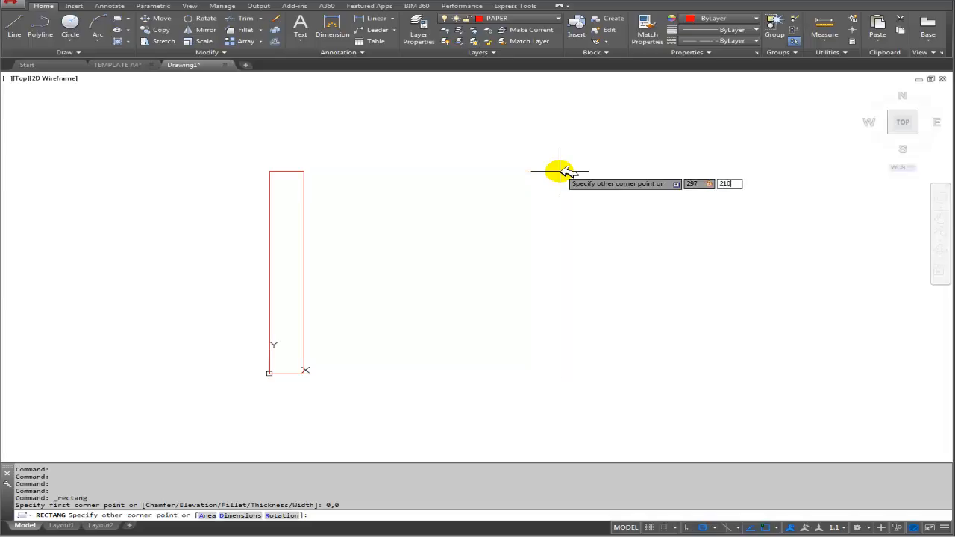
pyautogui.press('Return')
pyautogui.scroll(12, 272, 377)
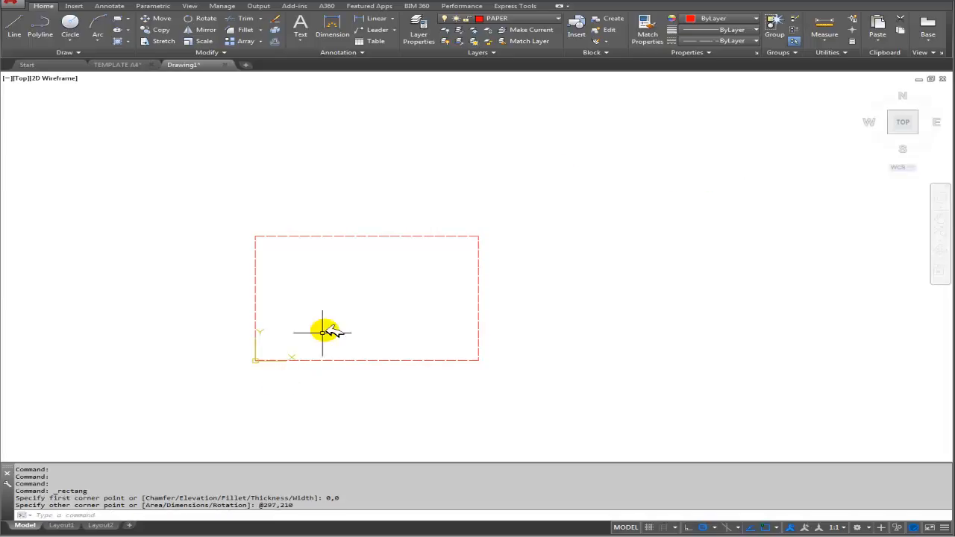
pyautogui.scroll(-2, 341, 319)
pyautogui.scroll(2, 341, 318)
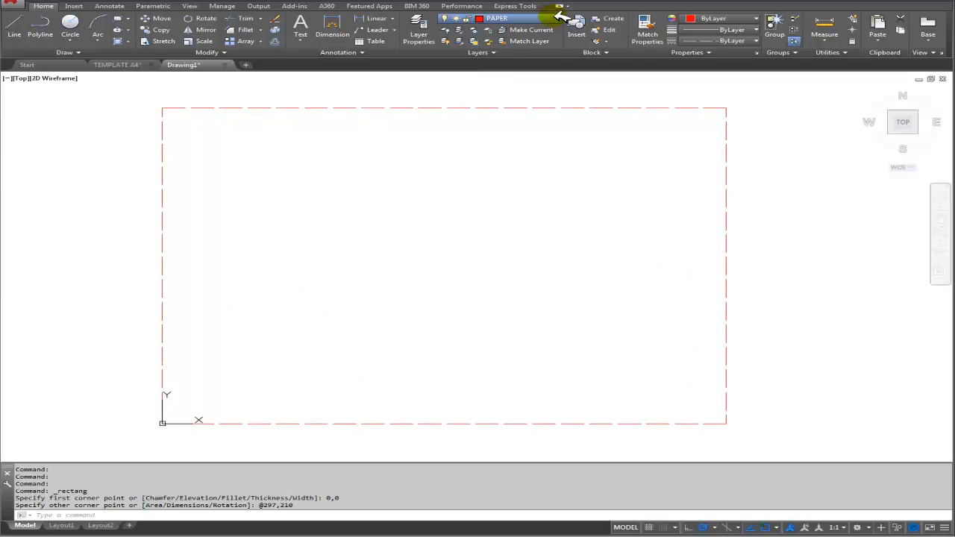
# Make BORDER the current layer and offset the paper rectangle 8 units inward
pyautogui.click(529, 39)
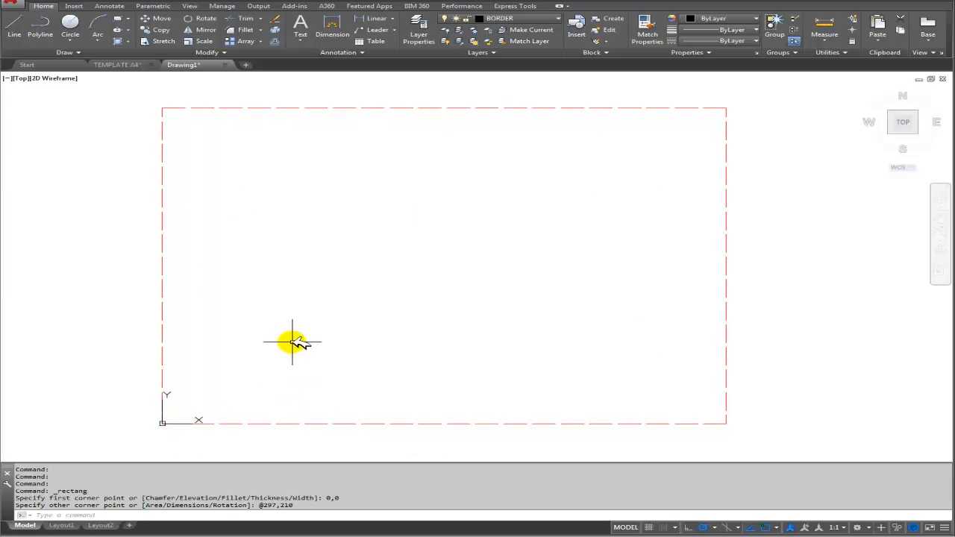
pyautogui.click(276, 39)
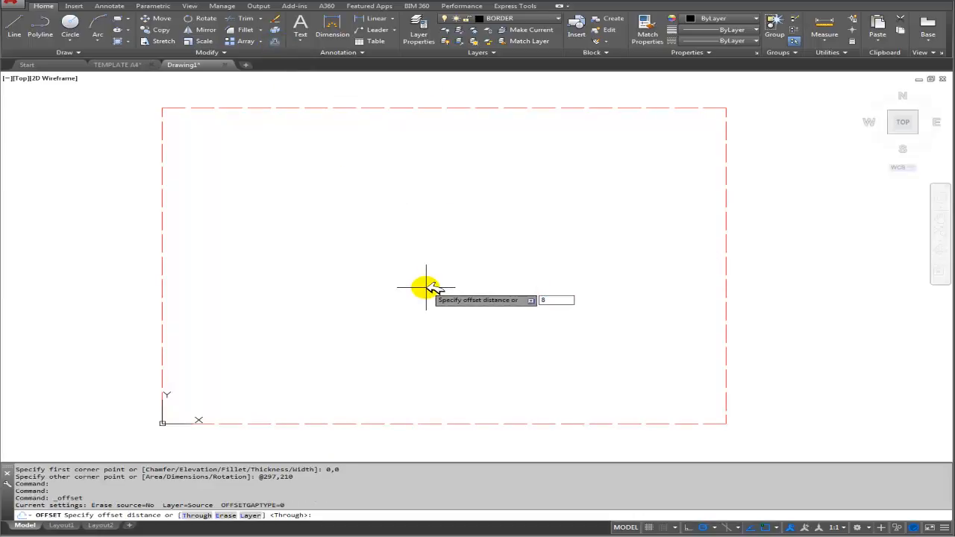
pyautogui.press('Return')
pyautogui.click(371, 108)
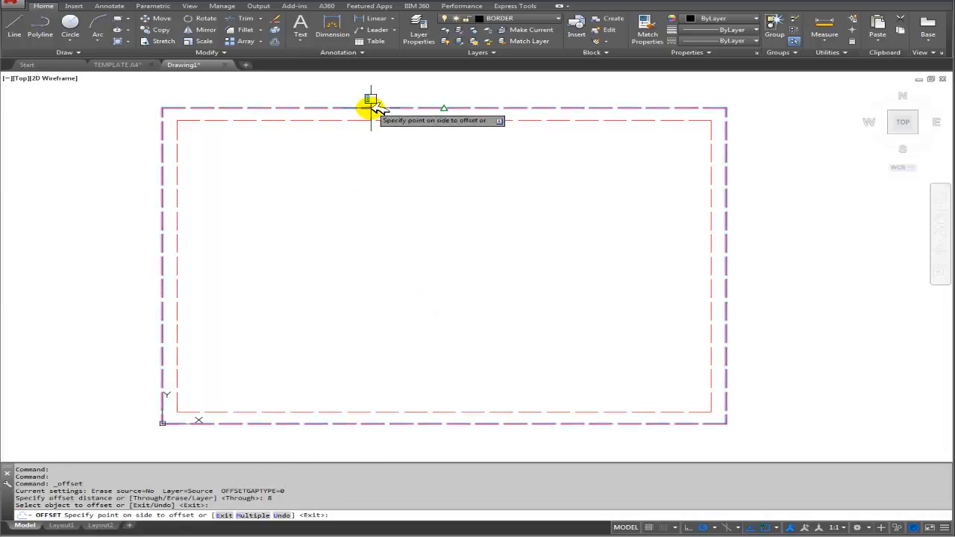
pyautogui.click(373, 146)
pyautogui.press('Escape')
pyautogui.press('Escape')
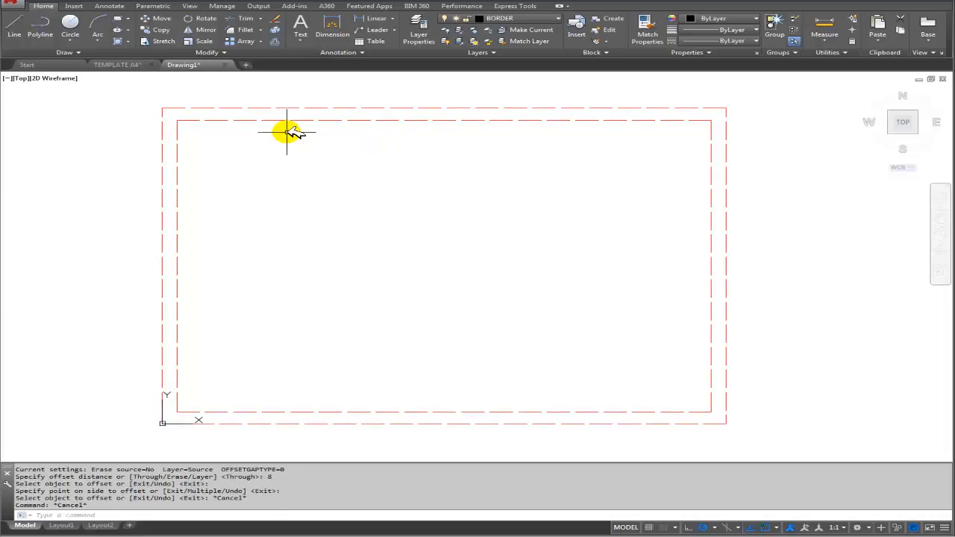
# Move the inner offset rectangle to the BORDER layer and clear the selection
pyautogui.click(300, 120)
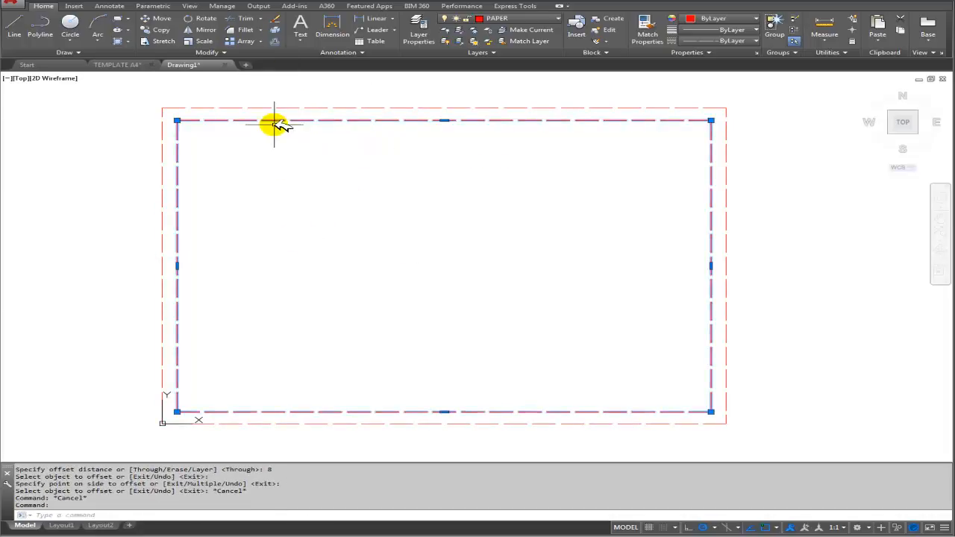
pyautogui.click(523, 18)
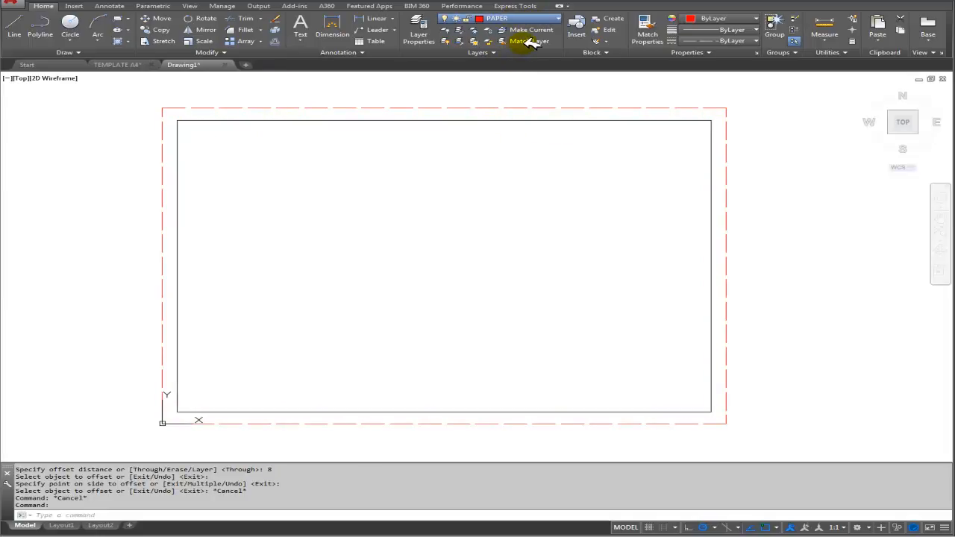
pyautogui.click(518, 38)
pyautogui.press('Escape')
pyautogui.press('Escape')
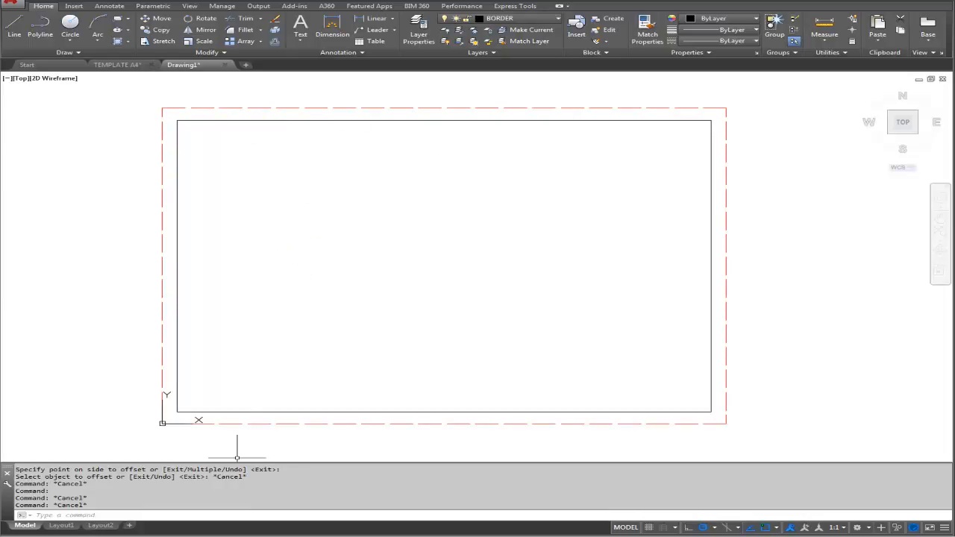
# Compare the border with TEMPLATE A4 and set the BORDER layer's color to index color 150 in Drawing1
pyautogui.click(129, 65)
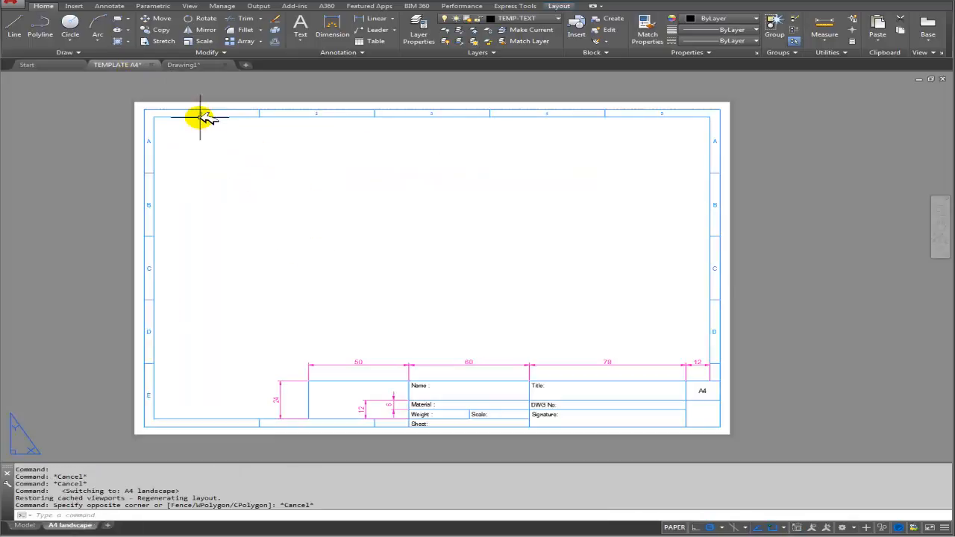
pyautogui.click(181, 65)
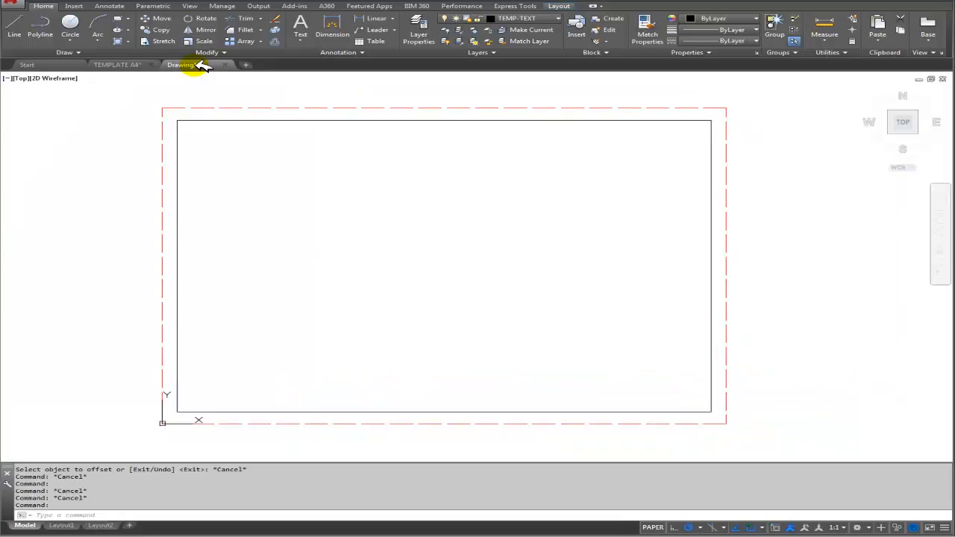
pyautogui.click(479, 41)
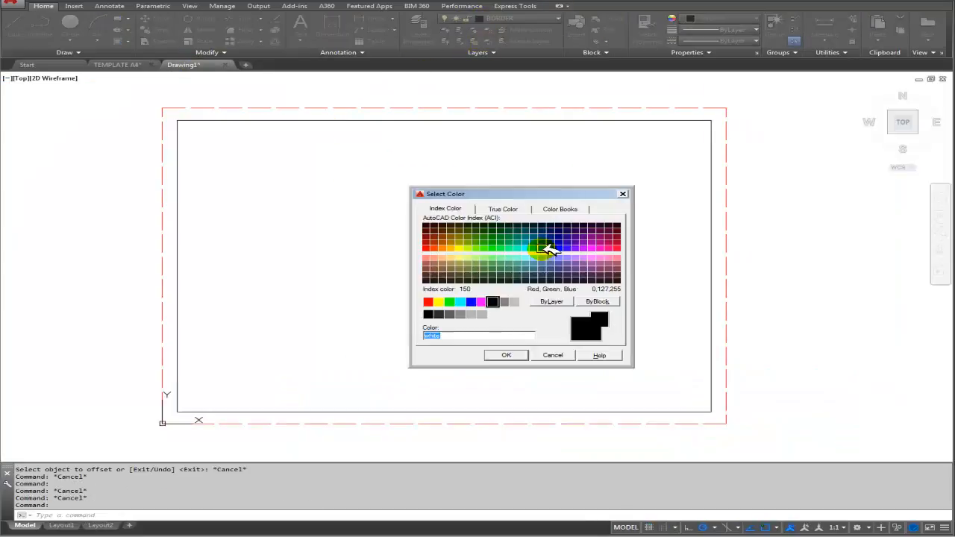
pyautogui.click(549, 248)
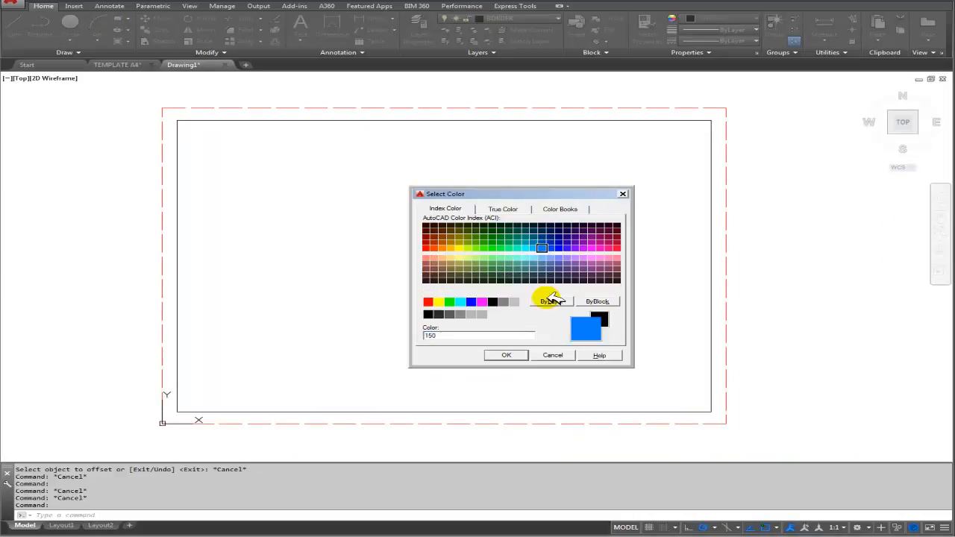
pyautogui.click(506, 355)
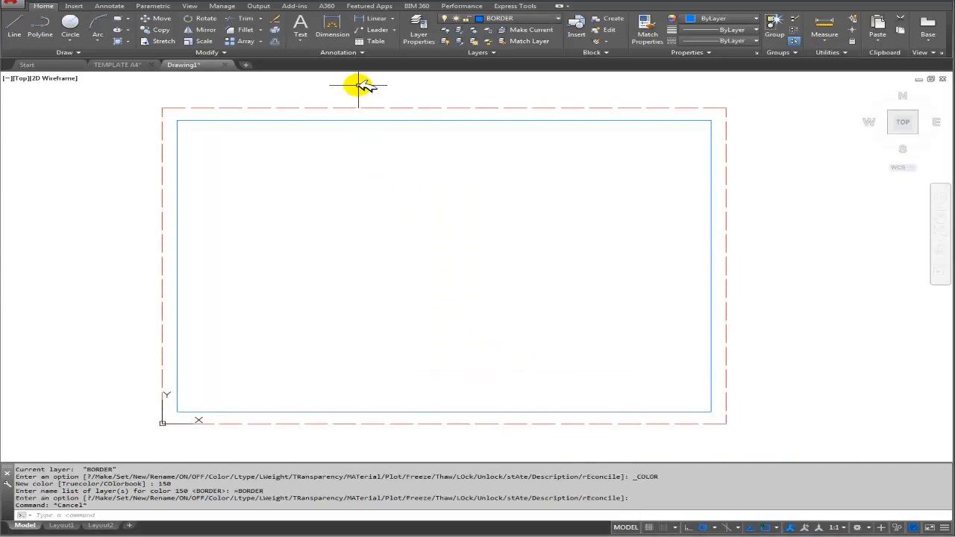
# Offset the blue border rectangle 5 units inward
pyautogui.click(278, 41)
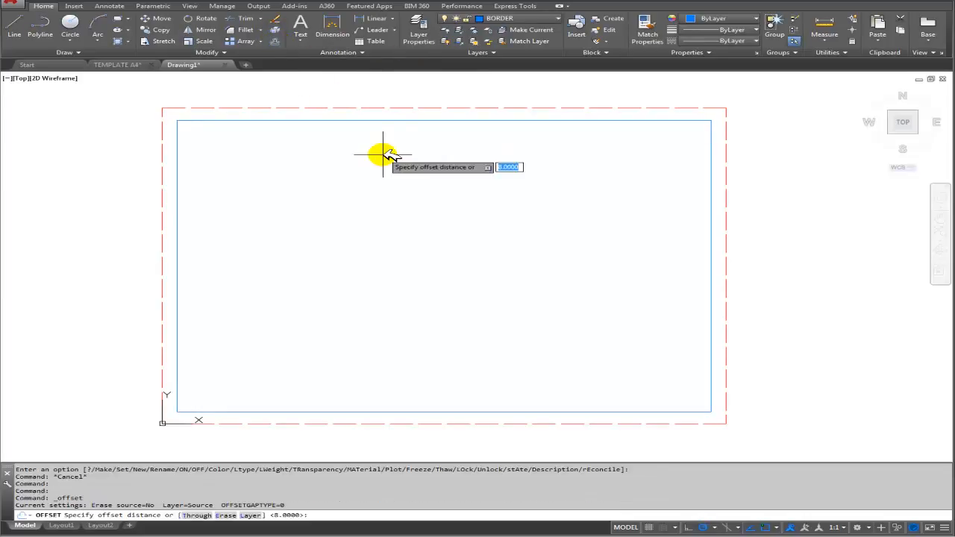
pyautogui.write('5')
pyautogui.press('Return')
pyautogui.click(400, 121)
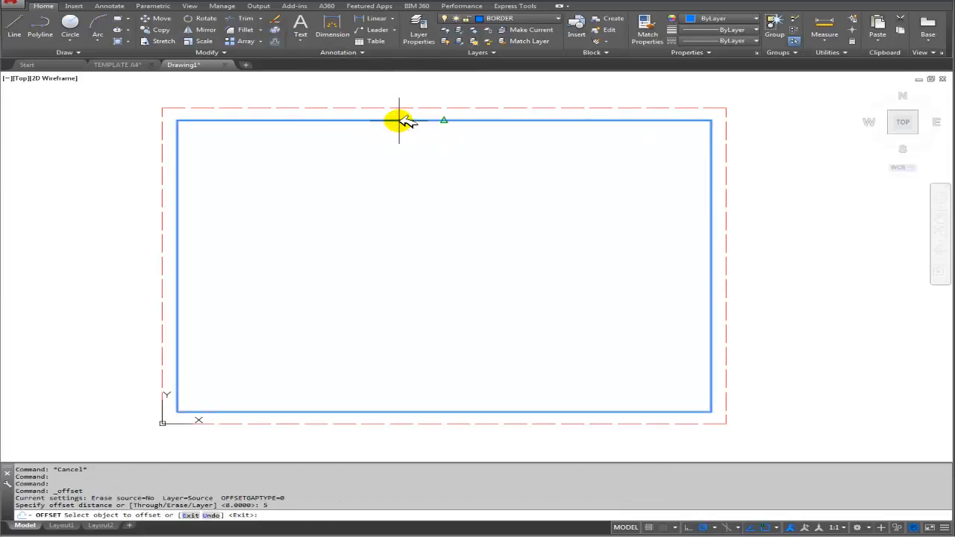
pyautogui.click(403, 147)
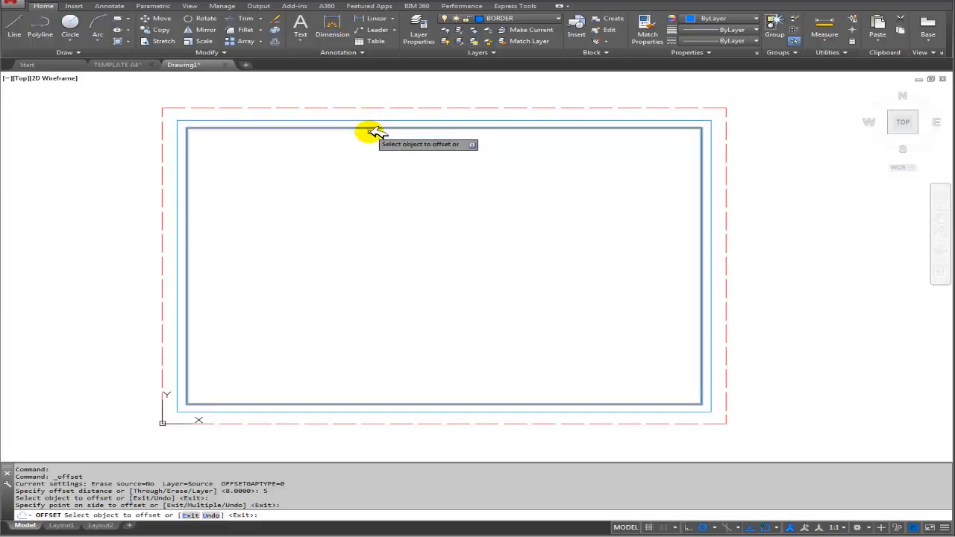
pyautogui.press('Escape')
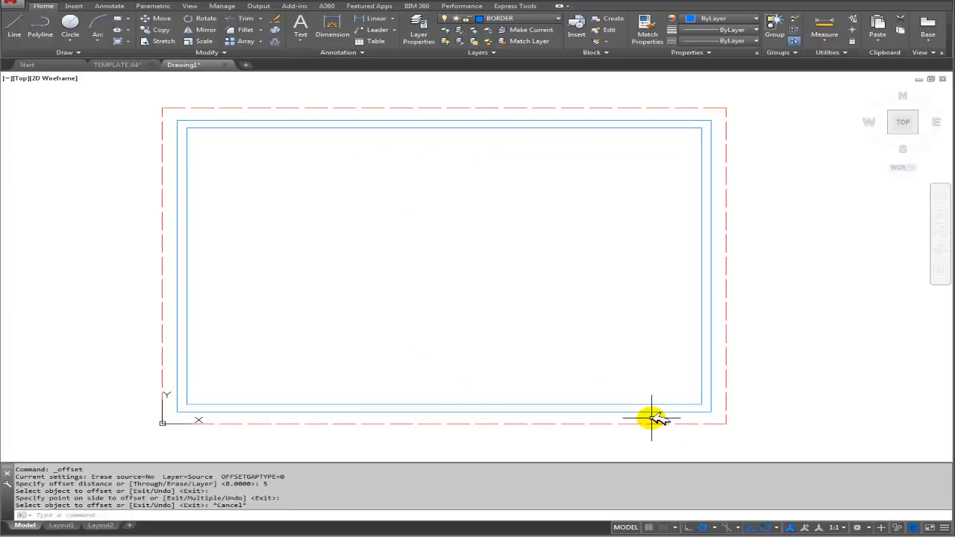
# Check the title block layout in TEMPLATE A4 and explode both border rectangles in Drawing1 into separate lines
pyautogui.click(119, 65)
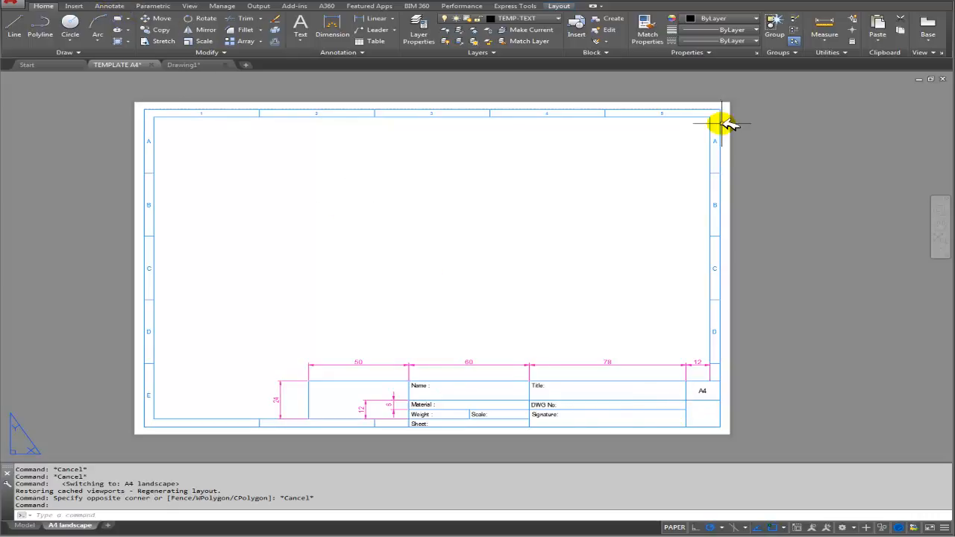
pyautogui.click(185, 65)
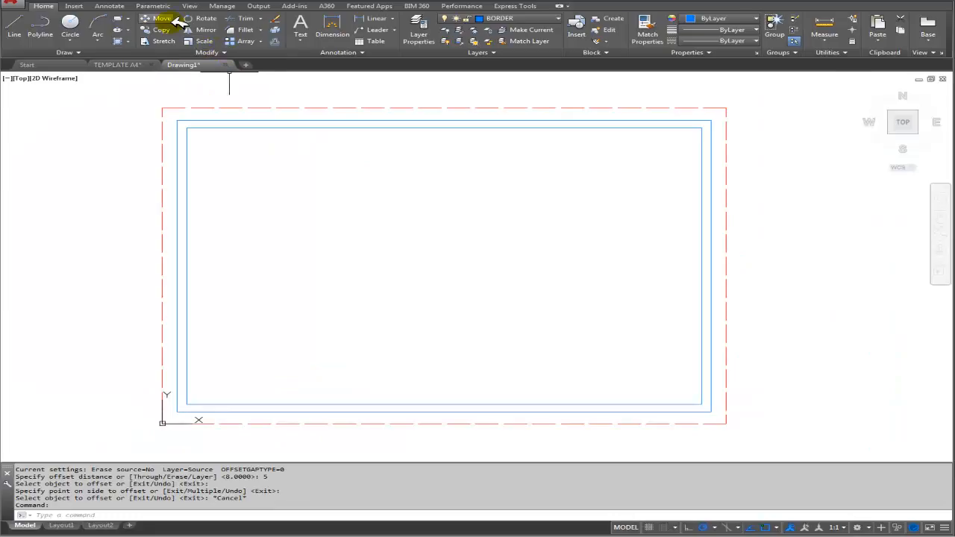
pyautogui.click(276, 41)
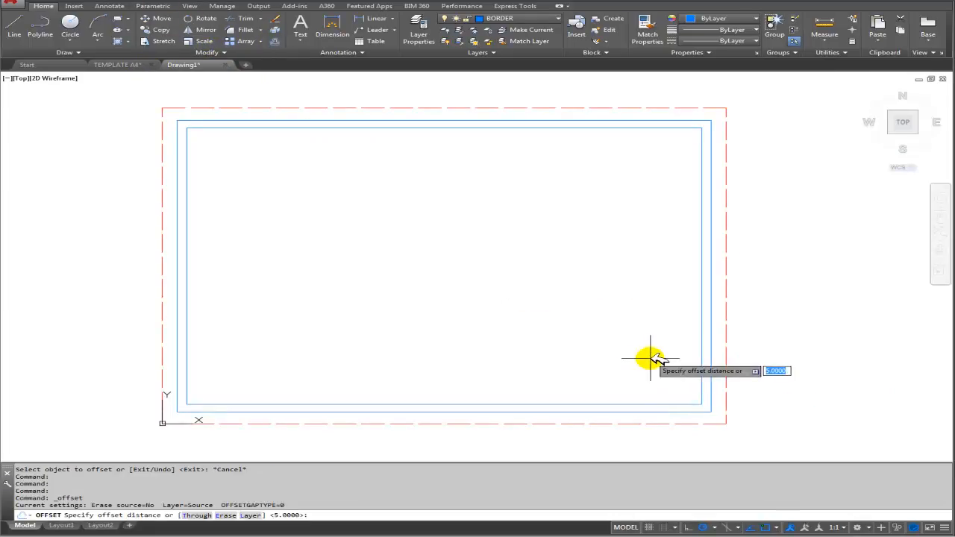
pyautogui.press('Escape')
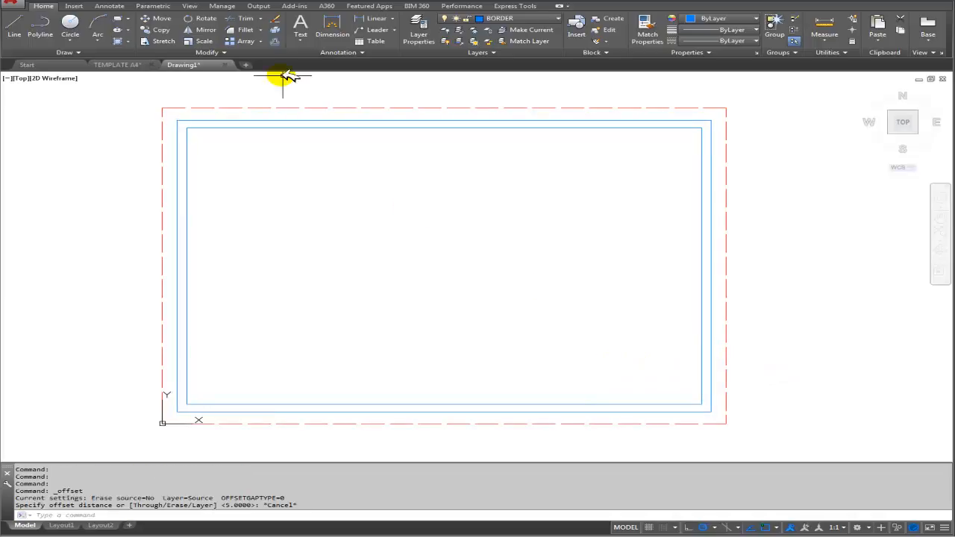
pyautogui.click(277, 41)
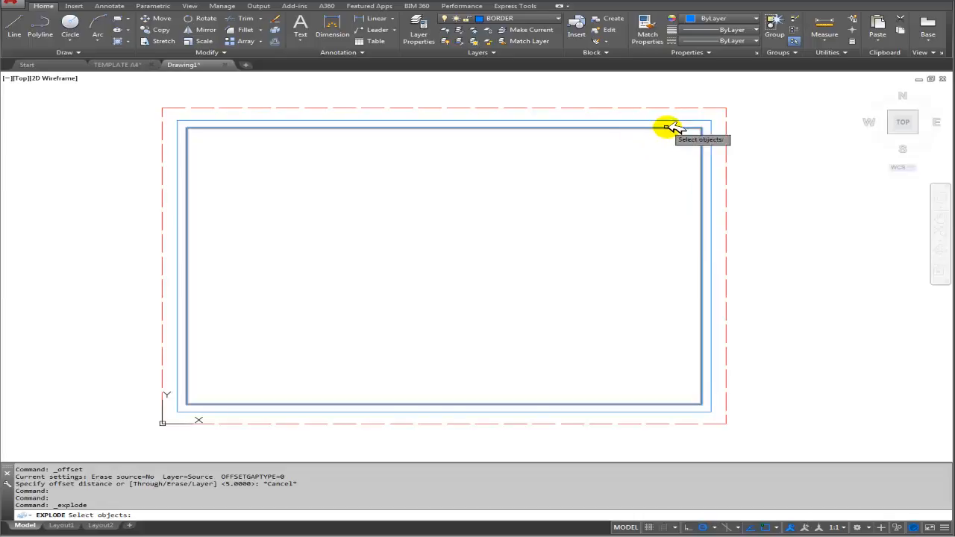
pyautogui.click(702, 150)
pyautogui.click(711, 149)
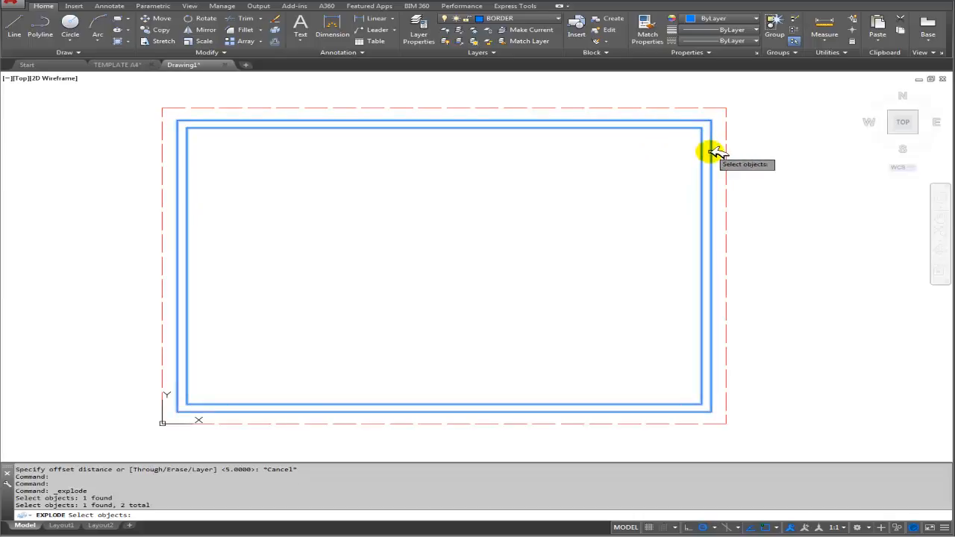
pyautogui.press('Return')
pyautogui.click(702, 174)
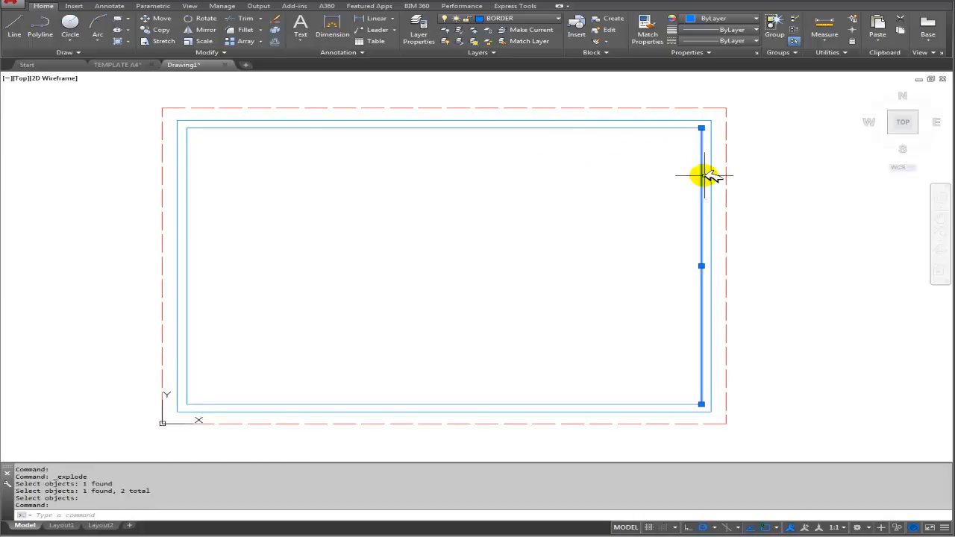
pyautogui.click(712, 179)
pyautogui.press('Escape')
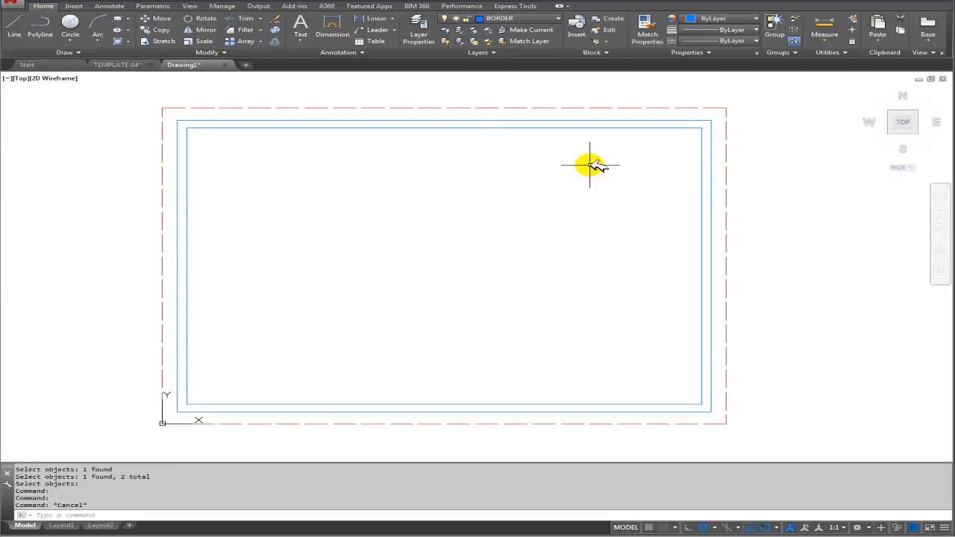
# Offset the outer border's right edge 12 units inward
pyautogui.click(276, 41)
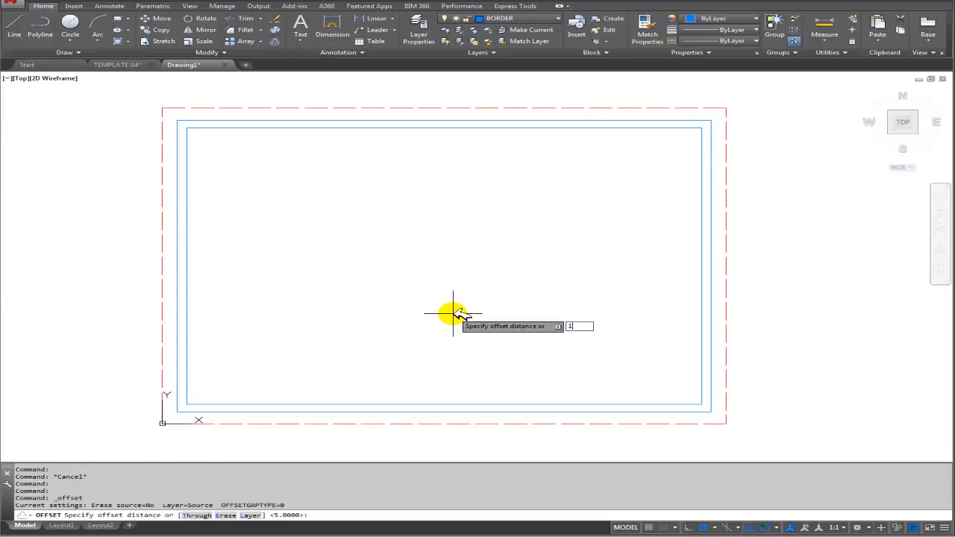
pyautogui.write('12')
pyautogui.press('Return')
pyautogui.click(710, 377)
pyautogui.click(683, 375)
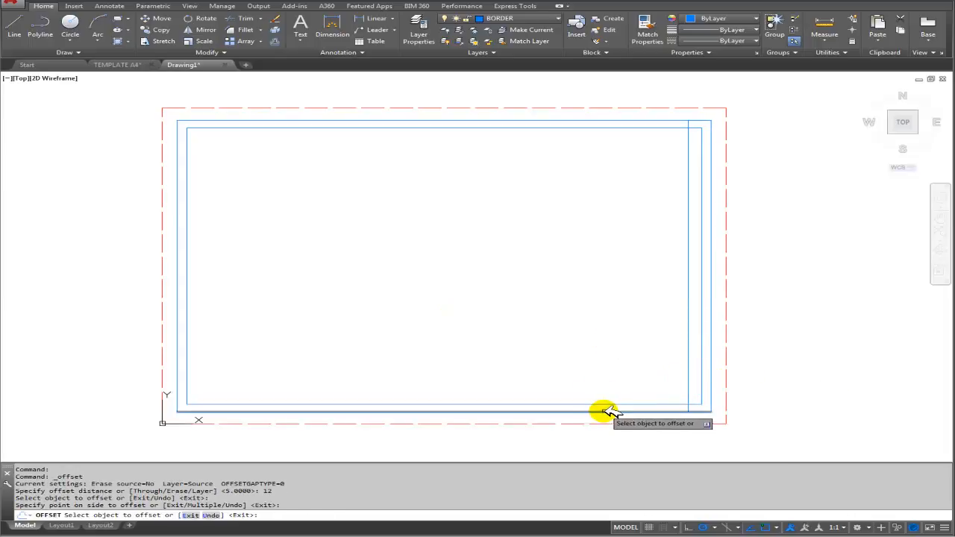
# Offset the outer border's bottom edge 24 units upward and offset the resulting line 12 units back down
pyautogui.click(467, 411)
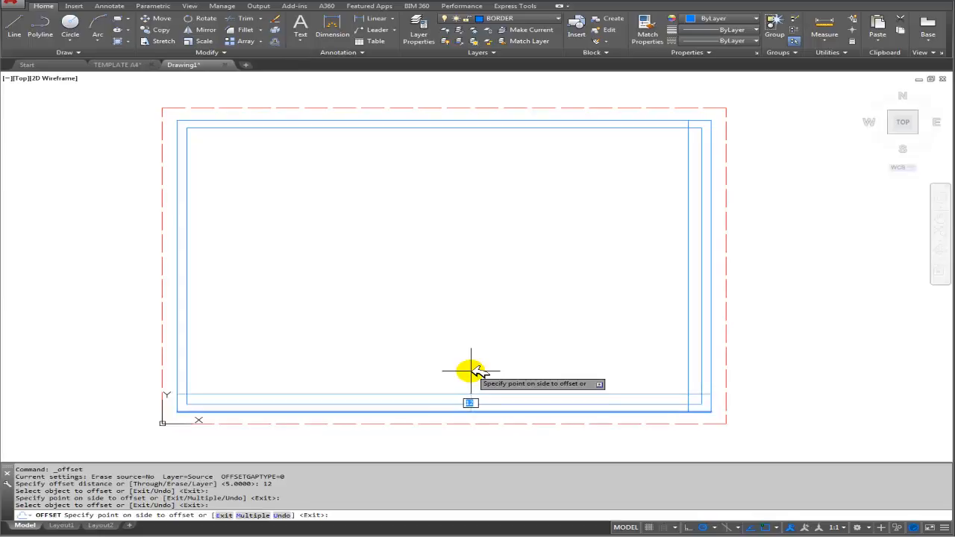
pyautogui.press('Return')
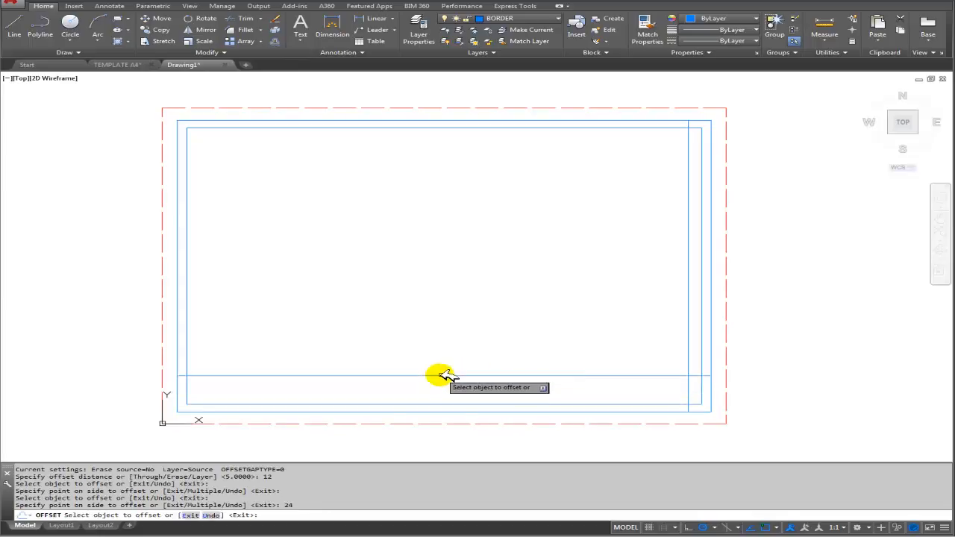
pyautogui.click(451, 376)
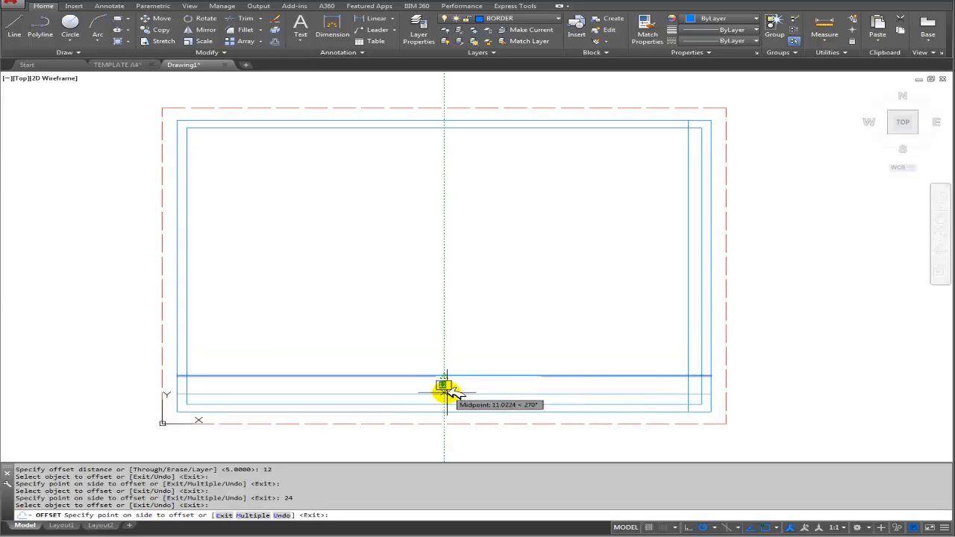
pyautogui.press('Return')
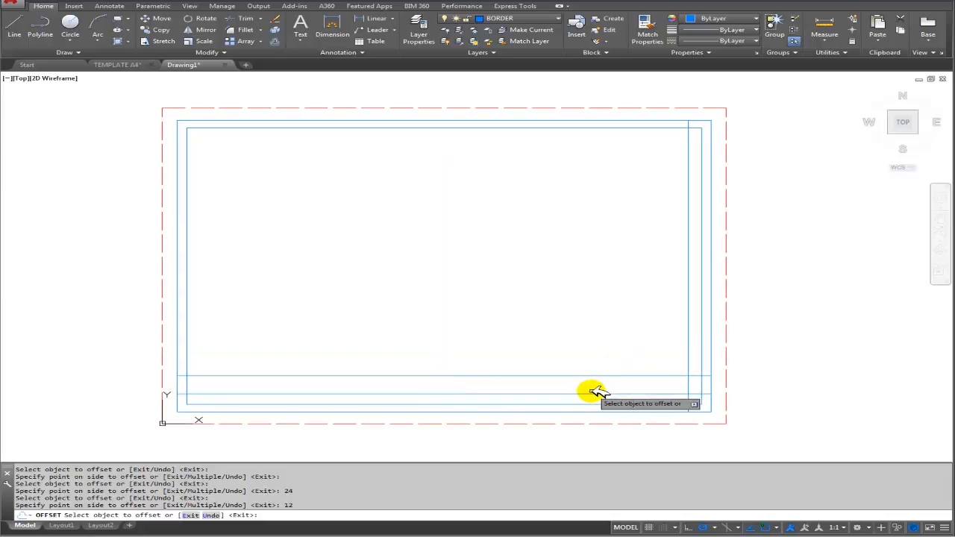
pyautogui.press('Escape')
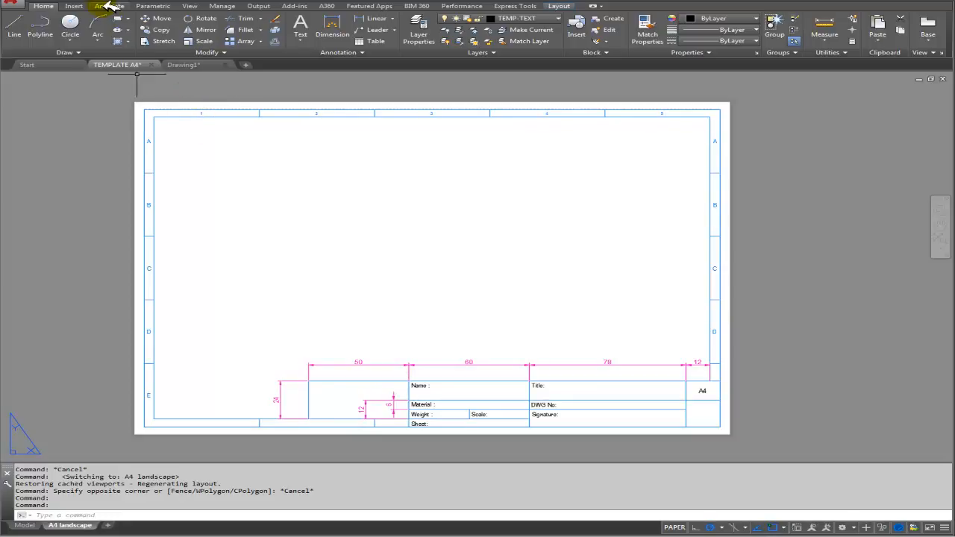
# Preview the A4 landscape layout of TEMPLATE A4 and plot it with its existing plot settings
pyautogui.hotkey('ctrl', 'p')
pyautogui.click(312, 281)
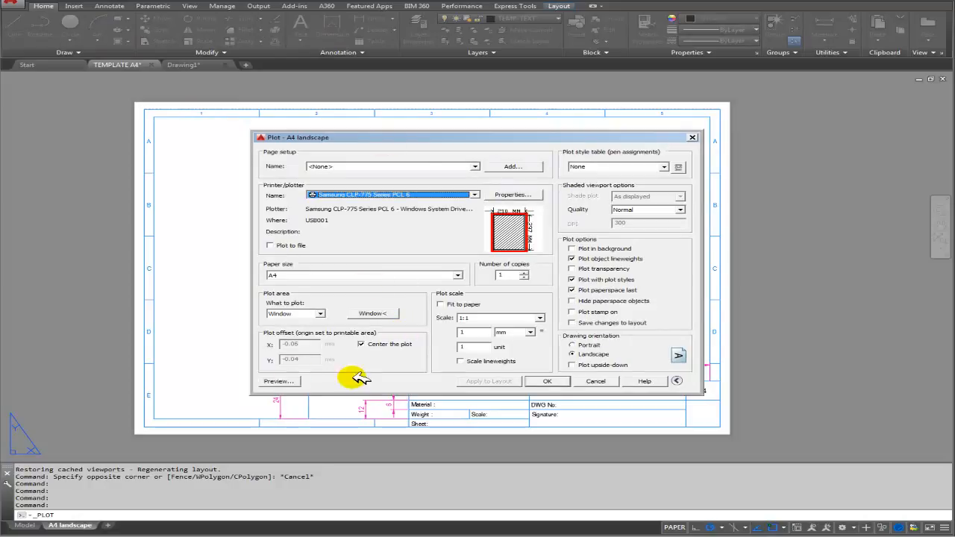
pyautogui.click(276, 382)
pyautogui.rightClick(389, 226)
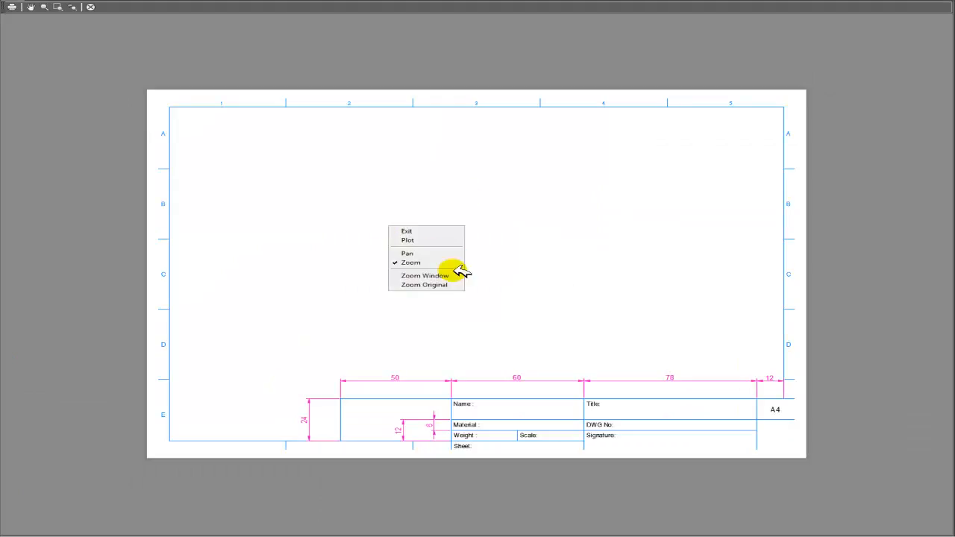
pyautogui.click(422, 232)
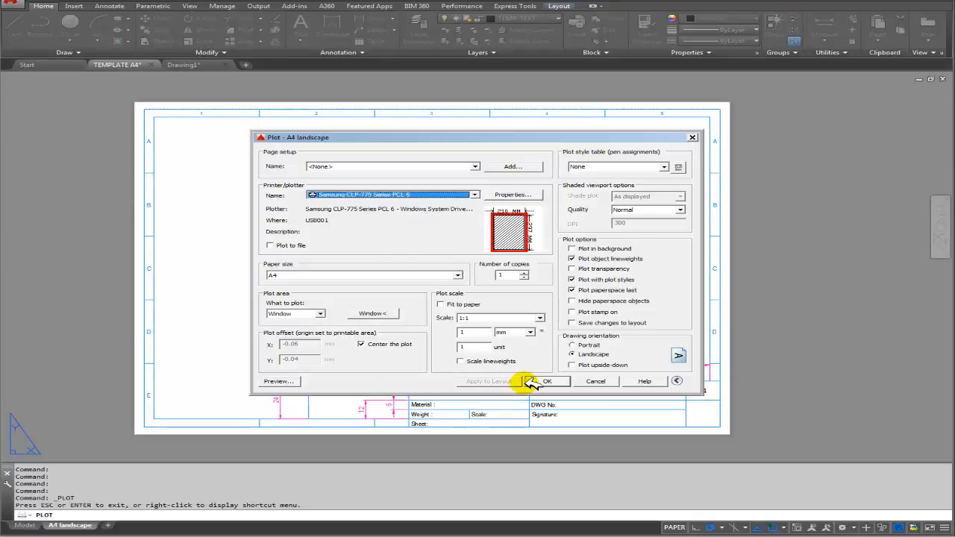
pyautogui.click(547, 381)
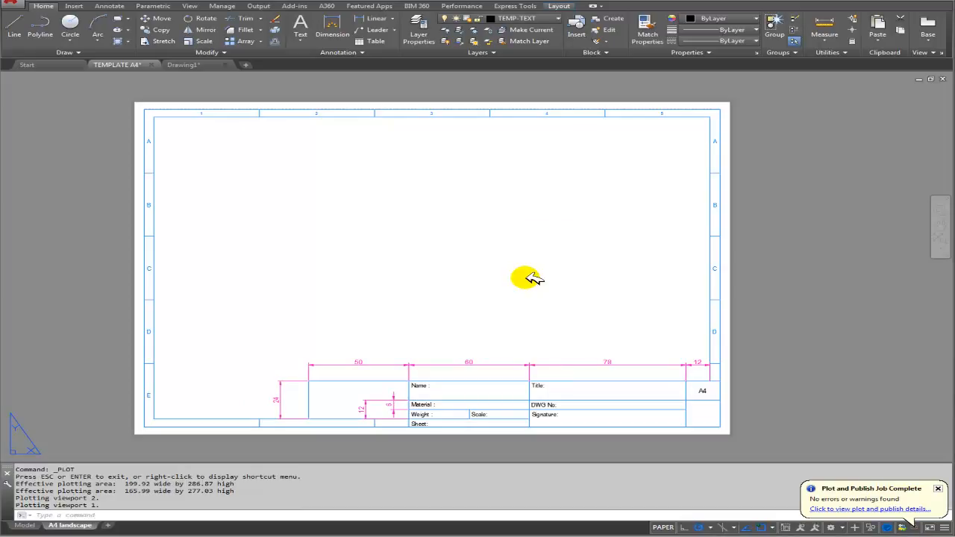
# Return to Drawing1 and delete the two horizontal lines offset from the outer border's bottom edge
pyautogui.click(193, 65)
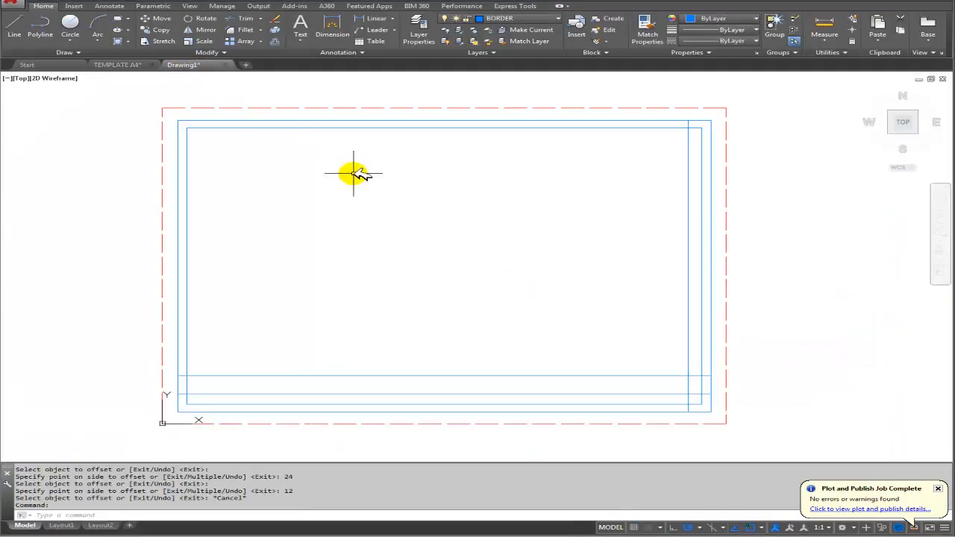
pyautogui.click(312, 394)
pyautogui.press('Delete')
pyautogui.click(320, 375)
pyautogui.press('Delete')
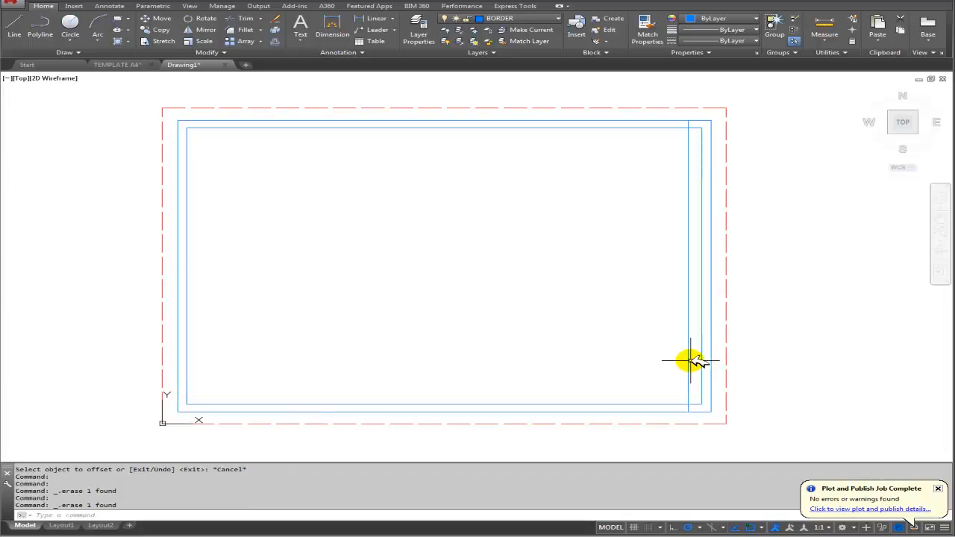
# Offset the inner border's bottom edge 24 units upward for the top line of the title block
pyautogui.click(275, 40)
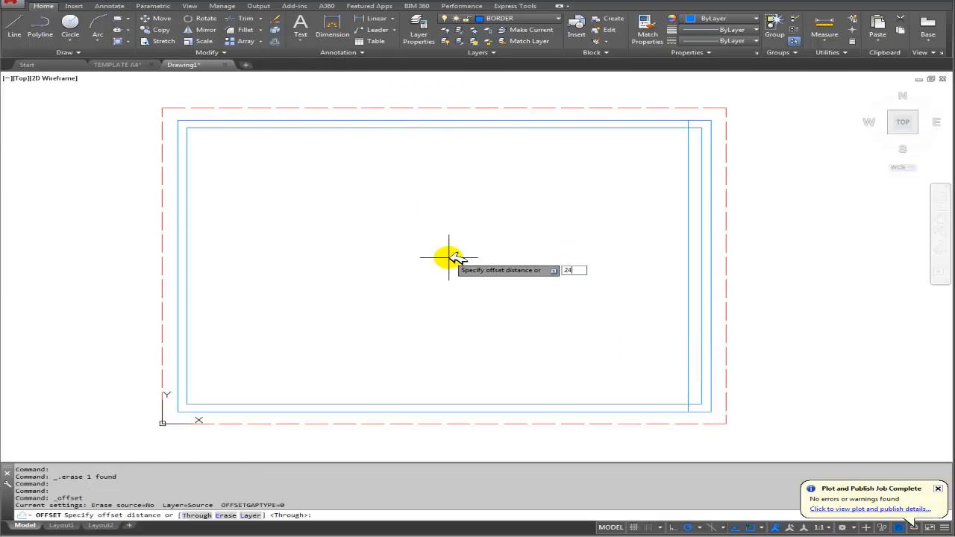
pyautogui.press('Return')
pyautogui.click(456, 404)
pyautogui.click(459, 378)
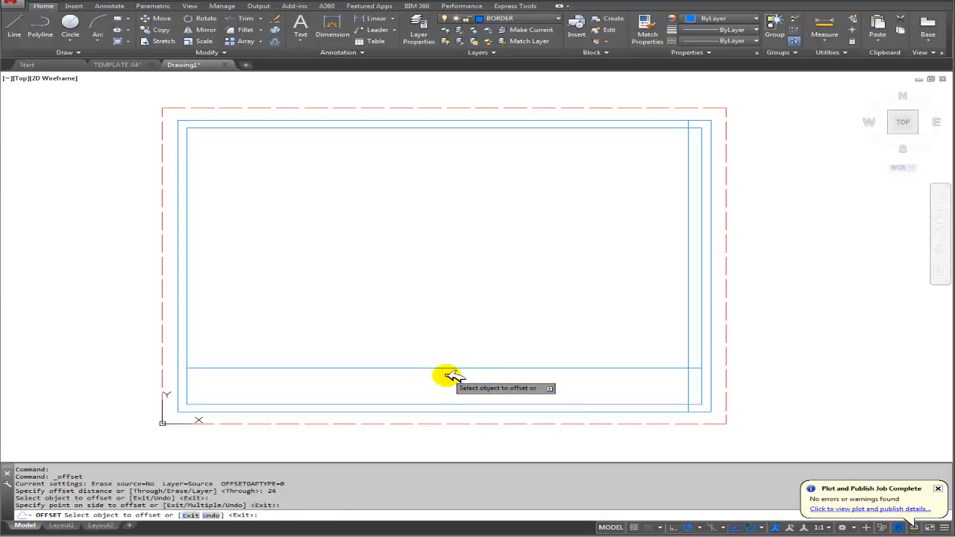
pyautogui.click(275, 40)
pyautogui.press('Escape')
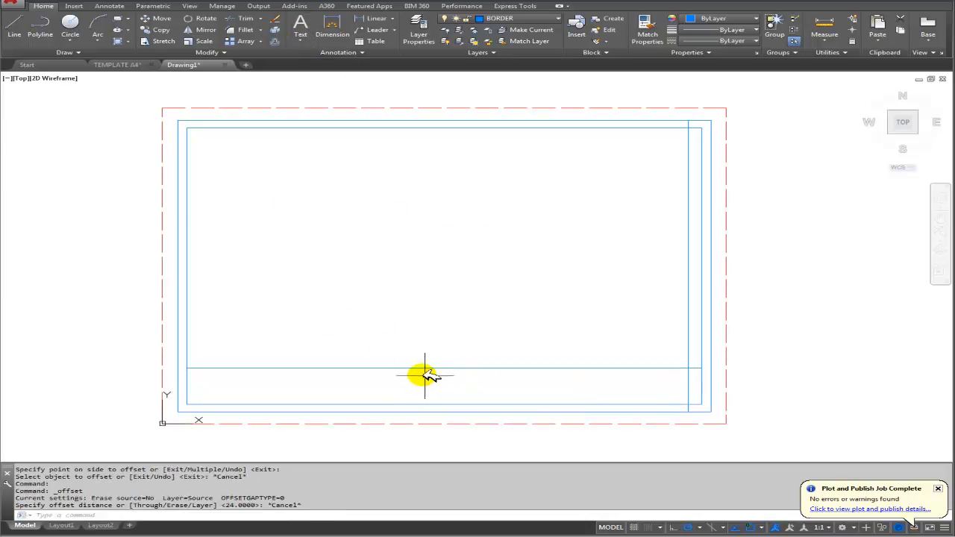
# Offset the title block's top line 12 units downward
pyautogui.click(278, 42)
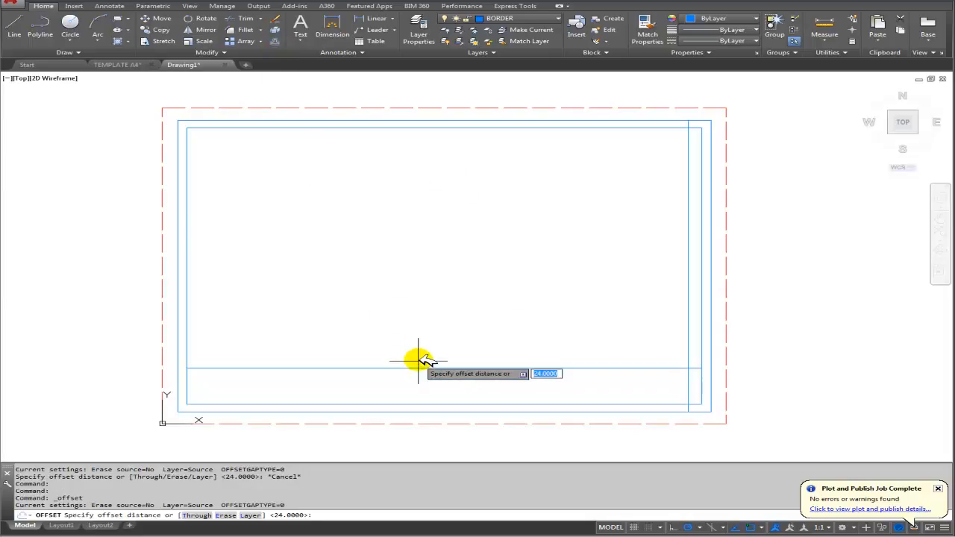
pyautogui.press('Return')
pyautogui.click(425, 368)
pyautogui.click(421, 385)
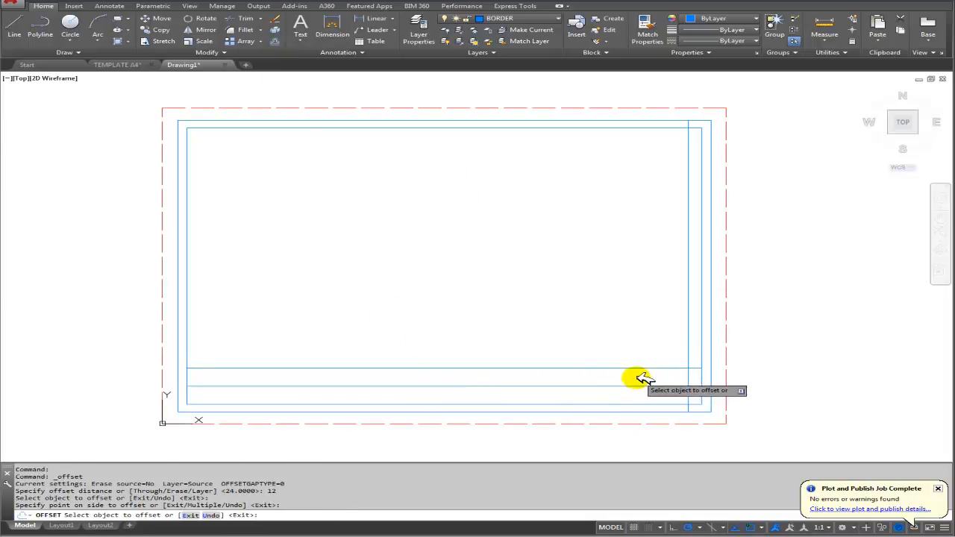
# Check the column widths in TEMPLATE A4, then offset Drawing1's existing vertical title block divider 80 units to the left
pyautogui.press('Escape')
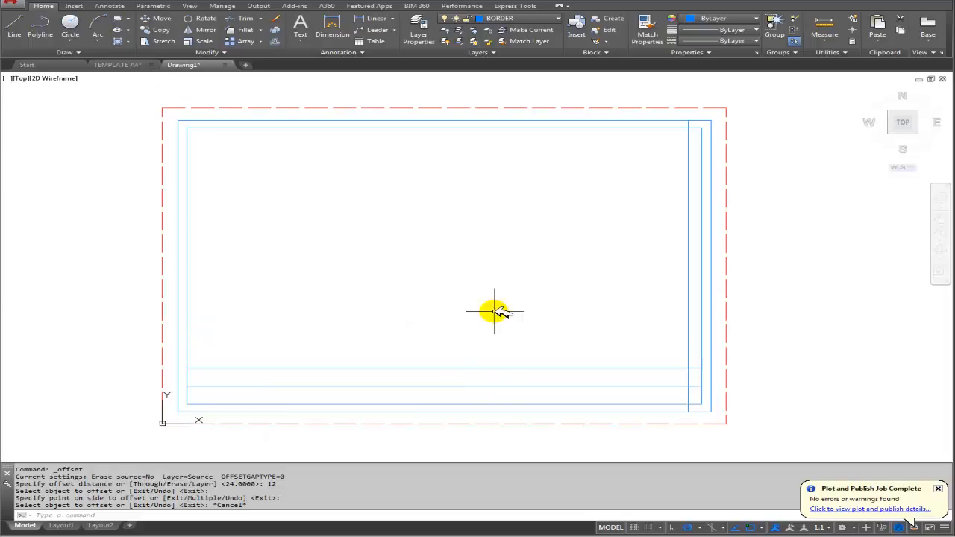
pyautogui.click(142, 65)
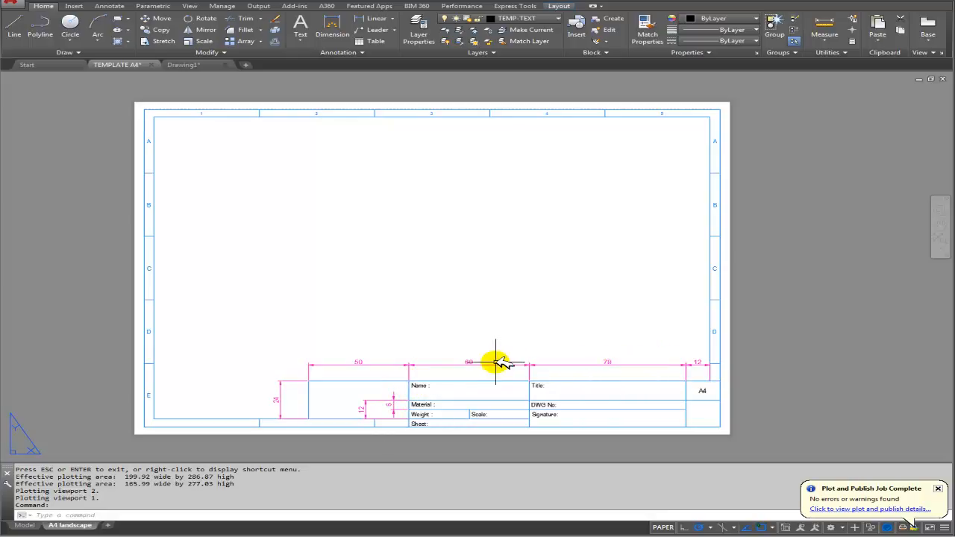
pyautogui.click(193, 65)
pyautogui.click(276, 41)
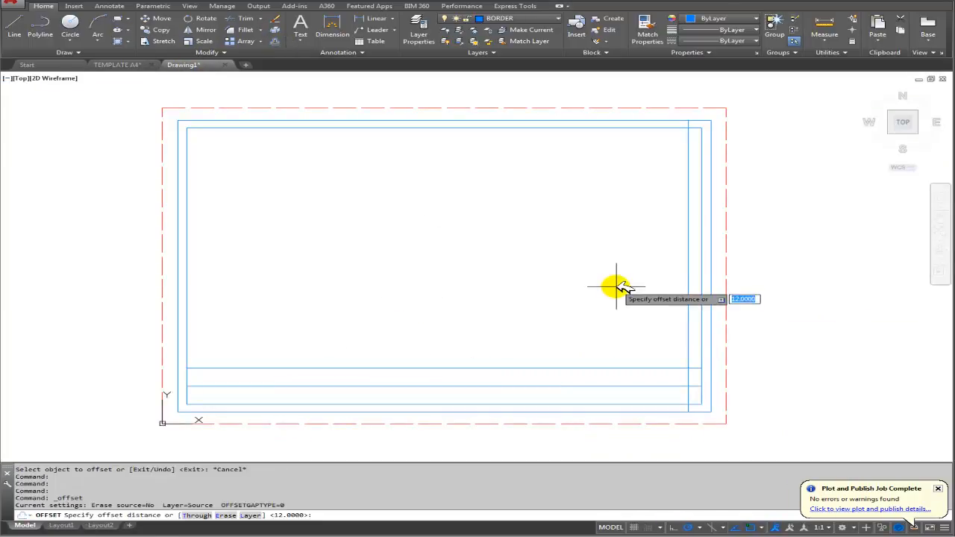
pyautogui.write('80')
pyautogui.press('Return')
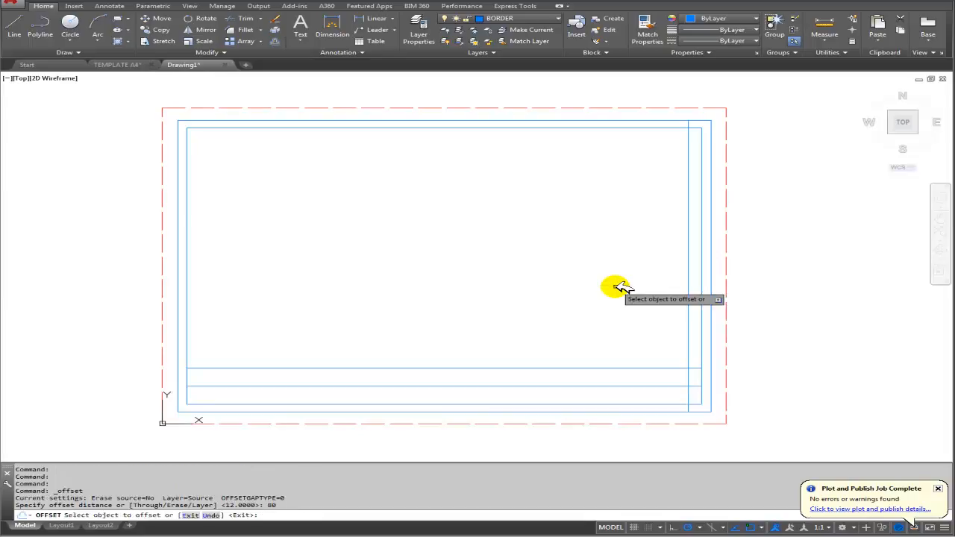
pyautogui.click(689, 329)
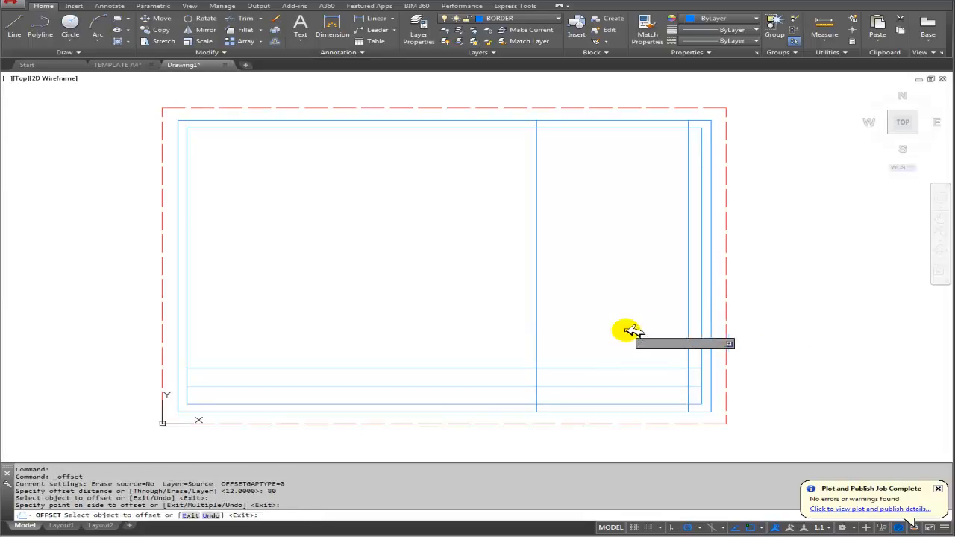
pyautogui.click(548, 340)
# Offset the new vertical divider 60 units to the left, then offset the resulting line another 50 units to the left
pyautogui.click(535, 337)
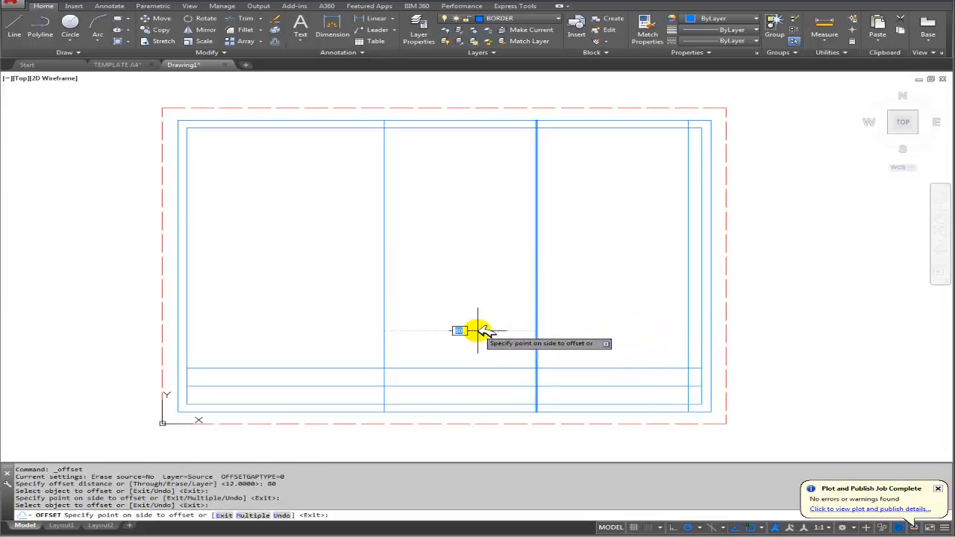
pyautogui.write('60')
pyautogui.press('Return')
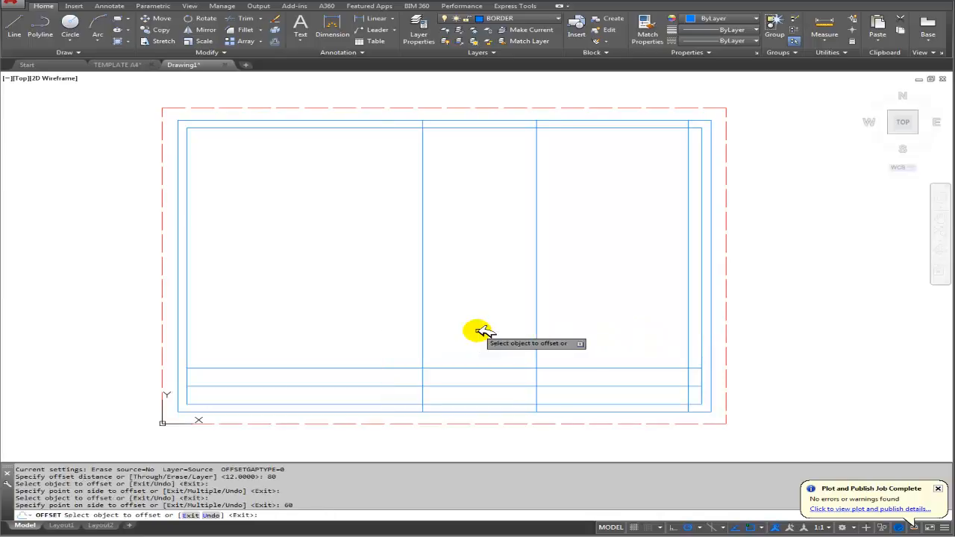
pyautogui.click(423, 315)
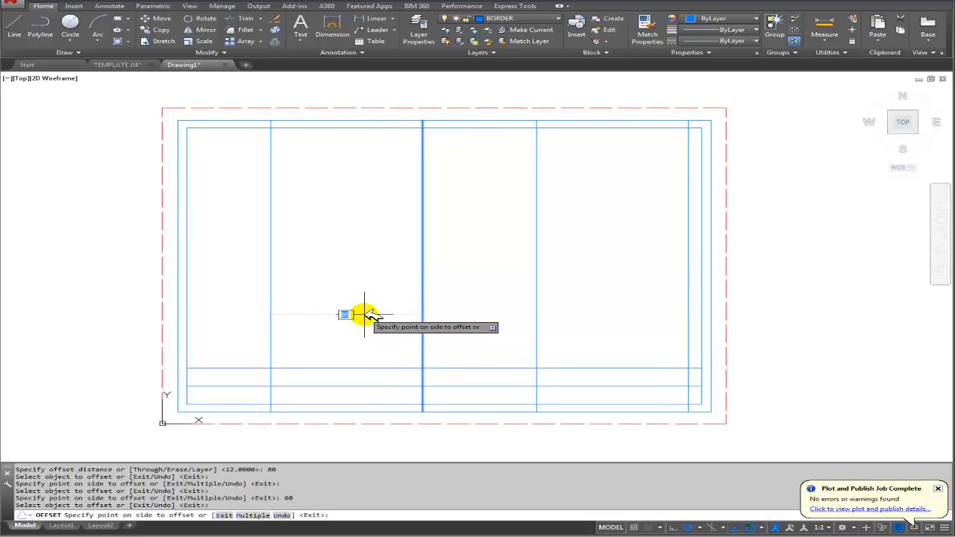
pyautogui.write('50')
pyautogui.press('Return')
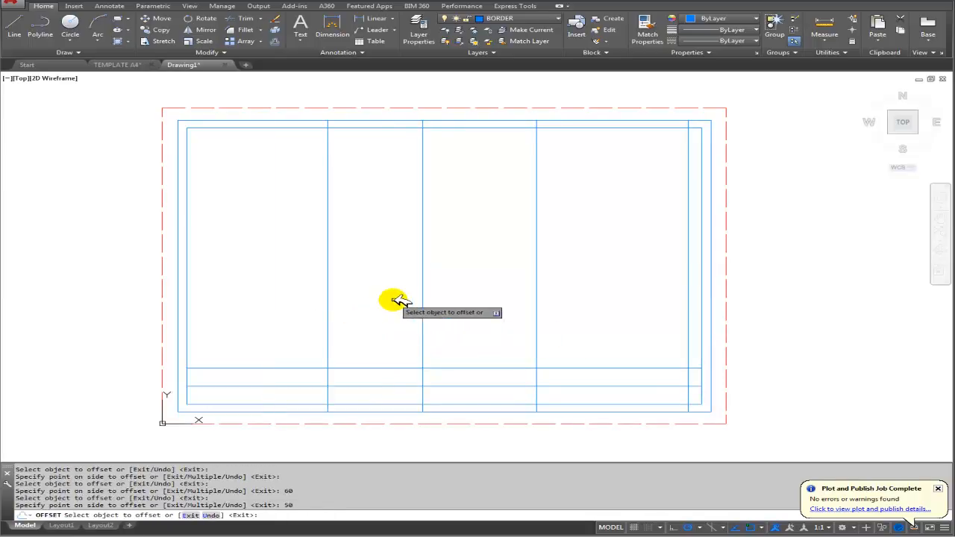
pyautogui.press('Escape')
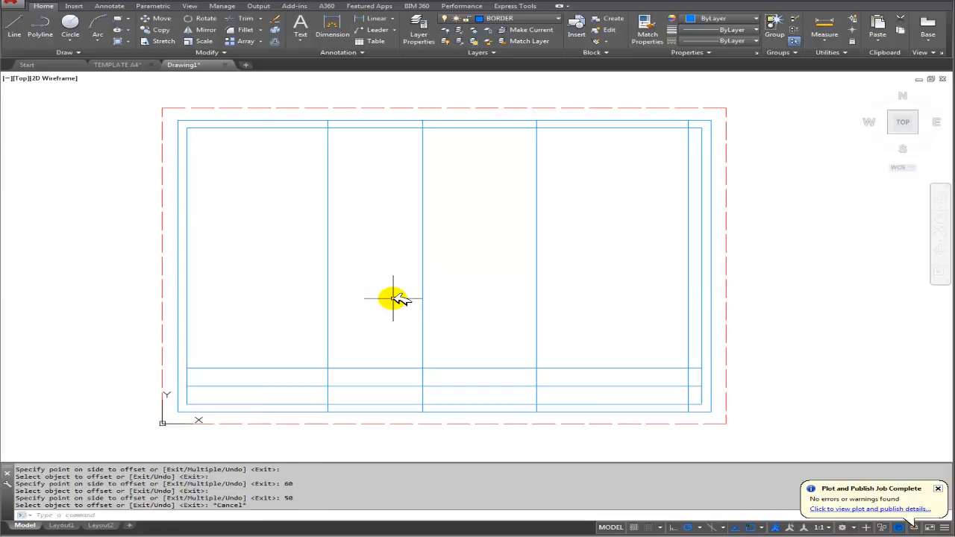
# Trim the vertical dividers above the title block and the title block's horizontal lines beyond its leftmost divider
pyautogui.click(247, 19)
pyautogui.press('Return')
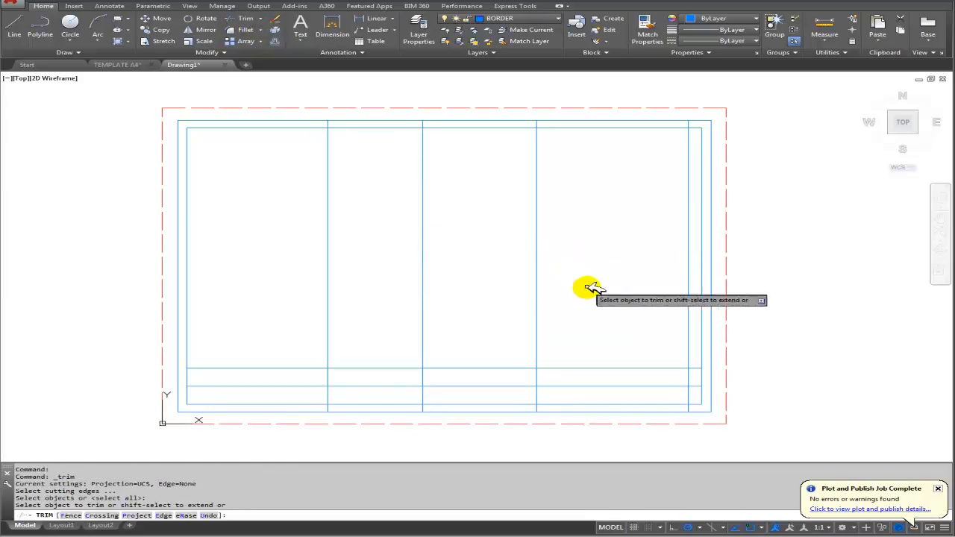
pyautogui.click(694, 341)
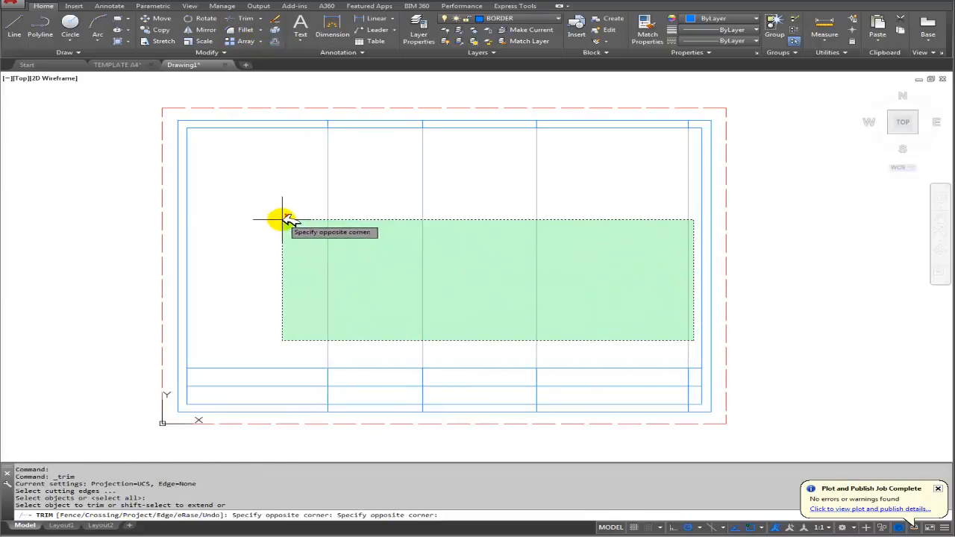
pyautogui.click(515, 274)
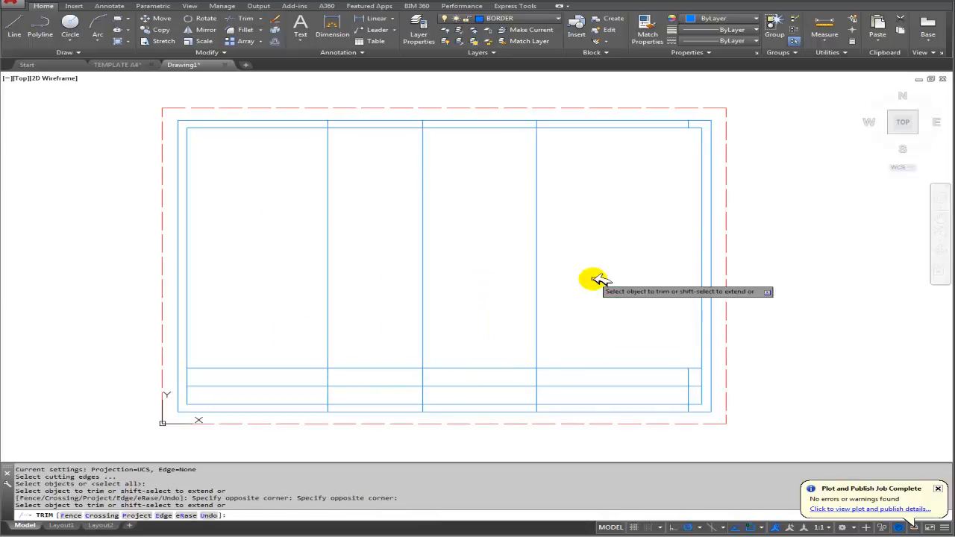
pyautogui.click(534, 122)
pyautogui.click(424, 123)
pyautogui.click(329, 124)
pyautogui.click(631, 262)
pyautogui.click(321, 215)
pyautogui.click(308, 354)
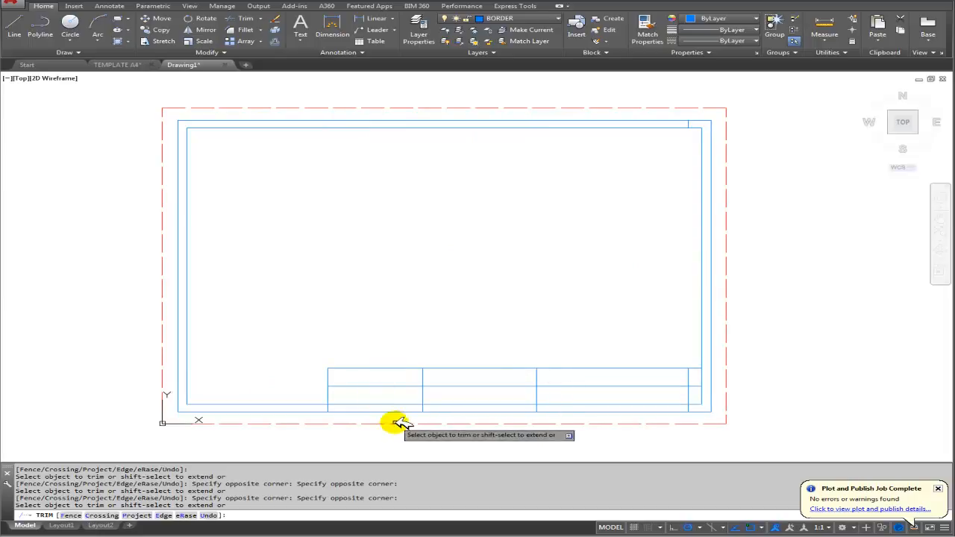
# Trim the inner border's right edge and the middle line inside the last column, and delete the divider stub between the top borders
pyautogui.click(704, 395)
pyautogui.click(700, 382)
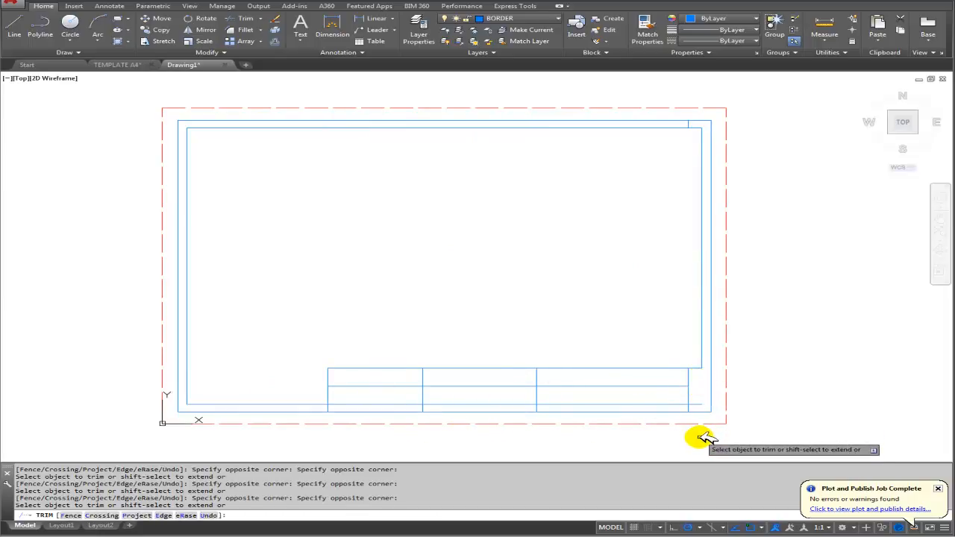
pyautogui.moveTo(453, 416)
pyautogui.mouseDown(button='middle')
pyautogui.moveTo(438, 384)
pyautogui.moveTo(405, 405)
pyautogui.mouseUp(button='middle')
pyautogui.rightClick(509, 248)
pyautogui.click(567, 255)
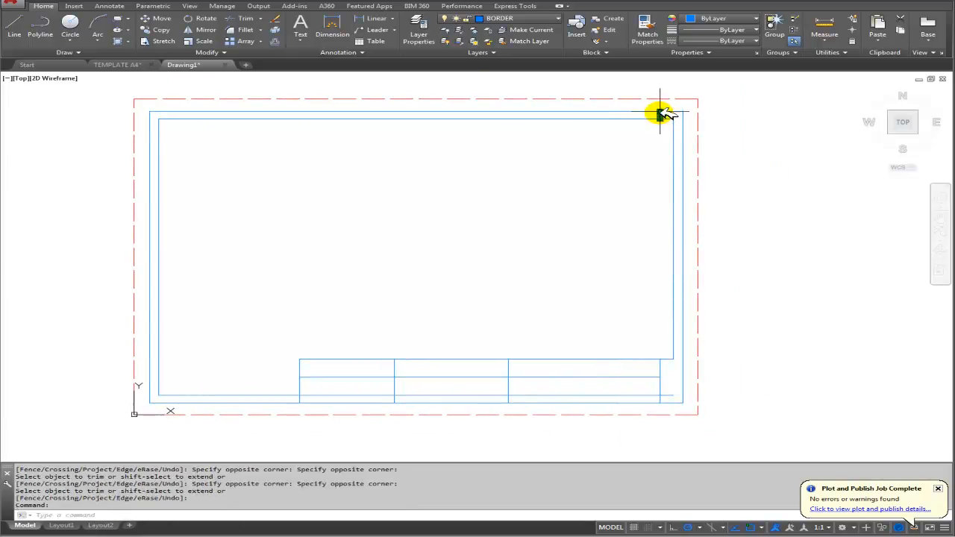
pyautogui.press('Delete')
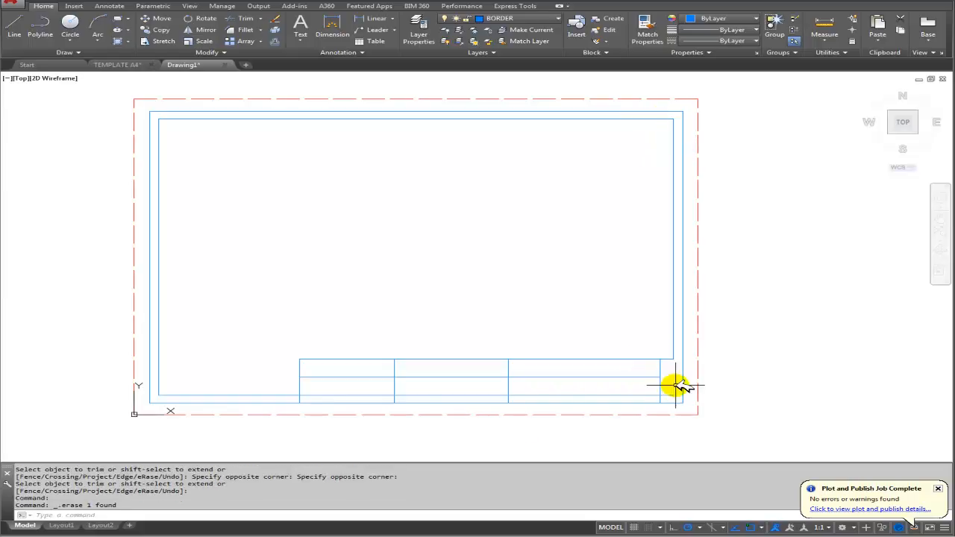
# Extend the title block's top and middle lines and the inner border's bottom edge to the outer border's right edge
pyautogui.scroll(3, 656, 380)
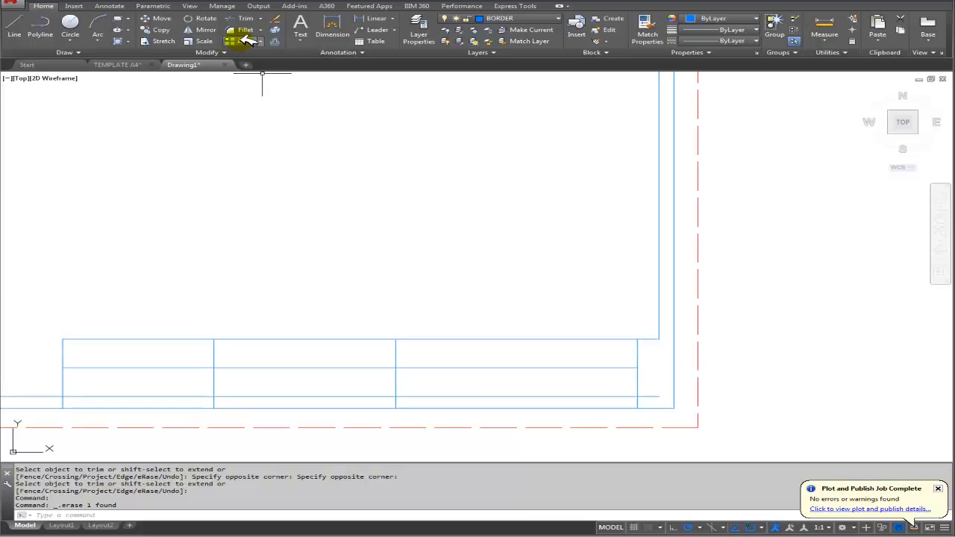
pyautogui.click(262, 18)
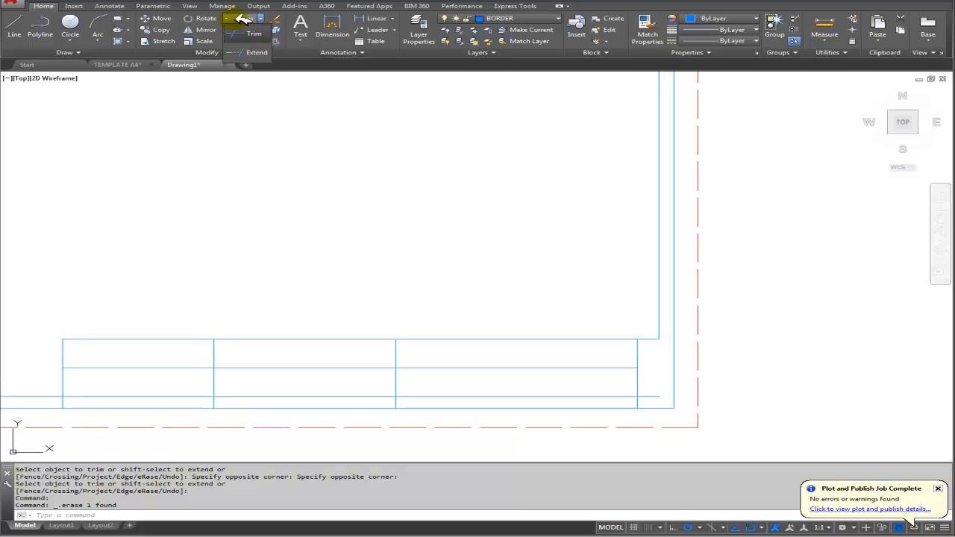
pyautogui.click(248, 52)
pyautogui.press('Return')
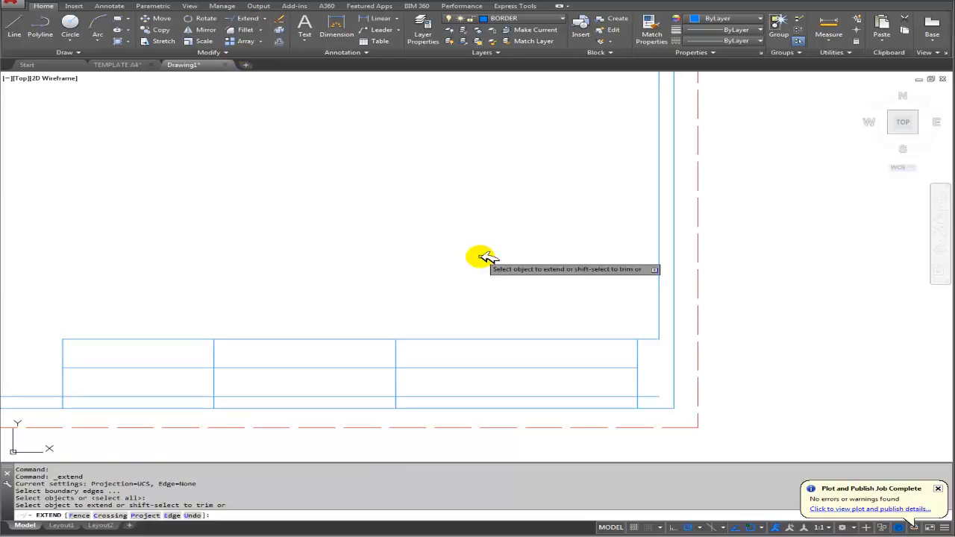
pyautogui.click(649, 340)
pyautogui.click(656, 397)
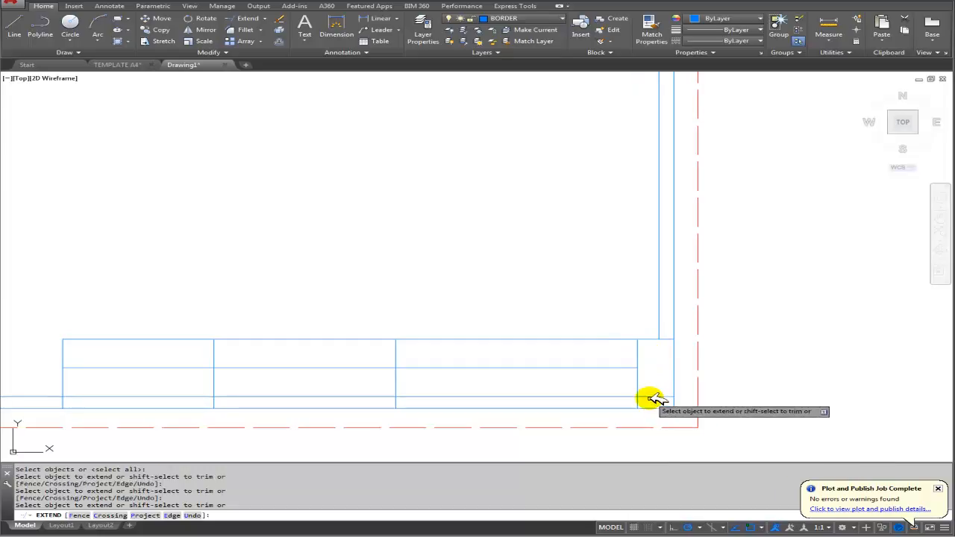
pyautogui.click(619, 368)
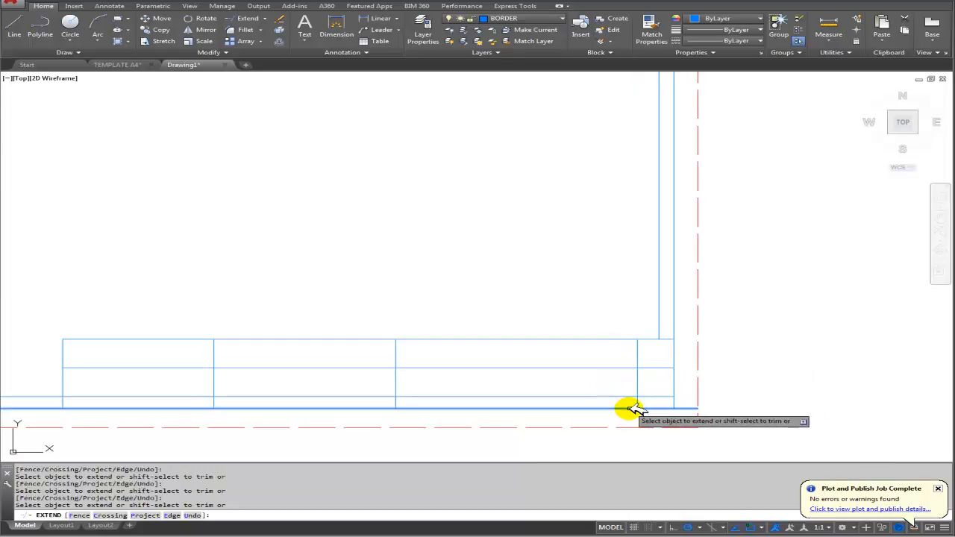
pyautogui.press('Escape')
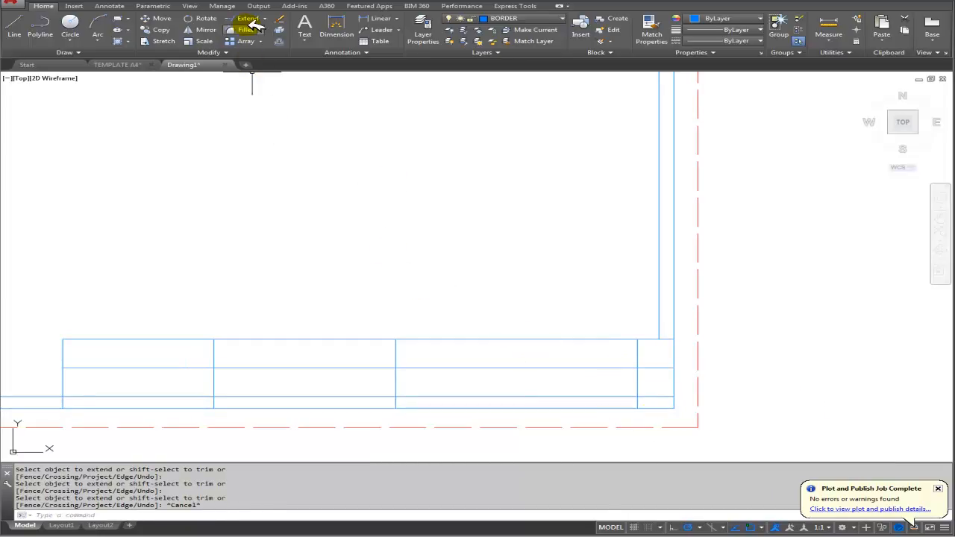
# Trim the inner border's bottom edge between the rightmost divider and the outer border's right edge
pyautogui.click(275, 18)
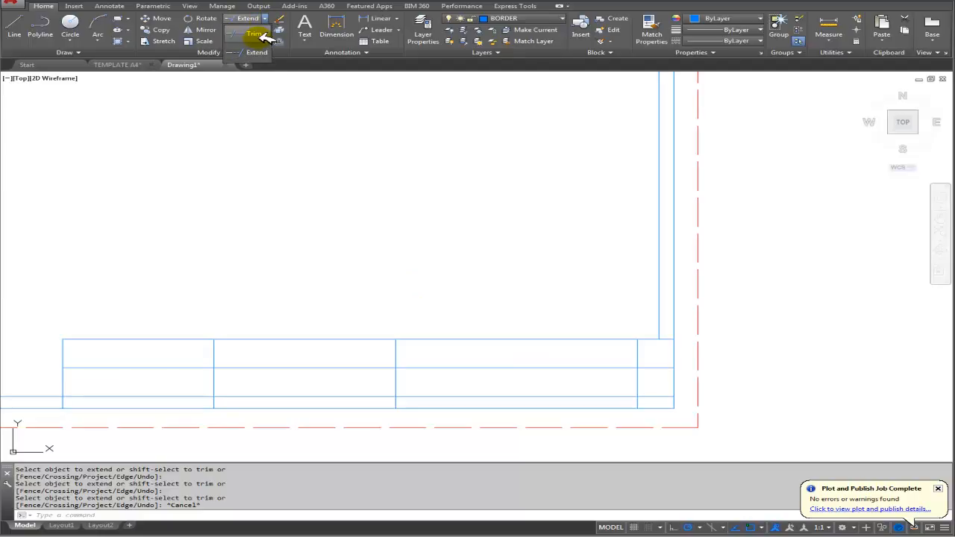
pyautogui.click(256, 35)
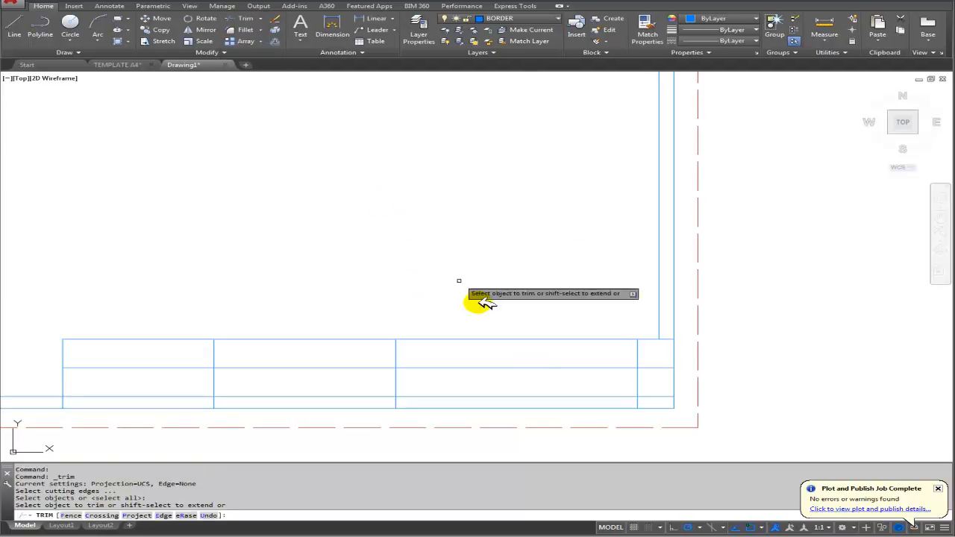
pyautogui.click(639, 395)
pyautogui.rightClick(590, 378)
pyautogui.click(624, 384)
pyautogui.moveTo(335, 389); pyautogui.dragTo(554, 346, button='middle')
pyautogui.moveTo(427, 352)
pyautogui.mouseDown(button='middle')
pyautogui.moveTo(512, 358)
pyautogui.moveTo(482, 393)
pyautogui.mouseUp(button='middle')
pyautogui.scroll(-3, 477, 362)
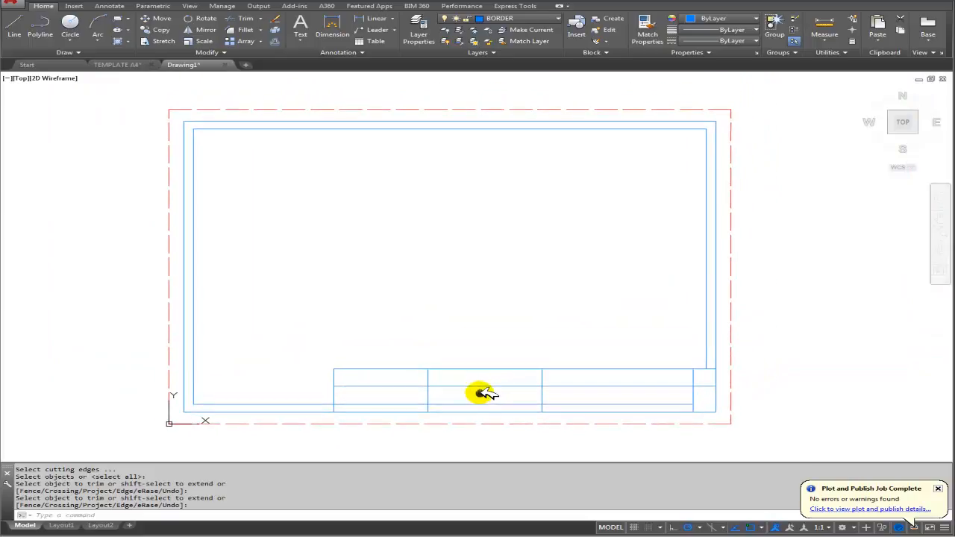
# Check the zone marks in TEMPLATE A4, then add a linear dimension above the outer border's top edge in Drawing1
pyautogui.click(142, 64)
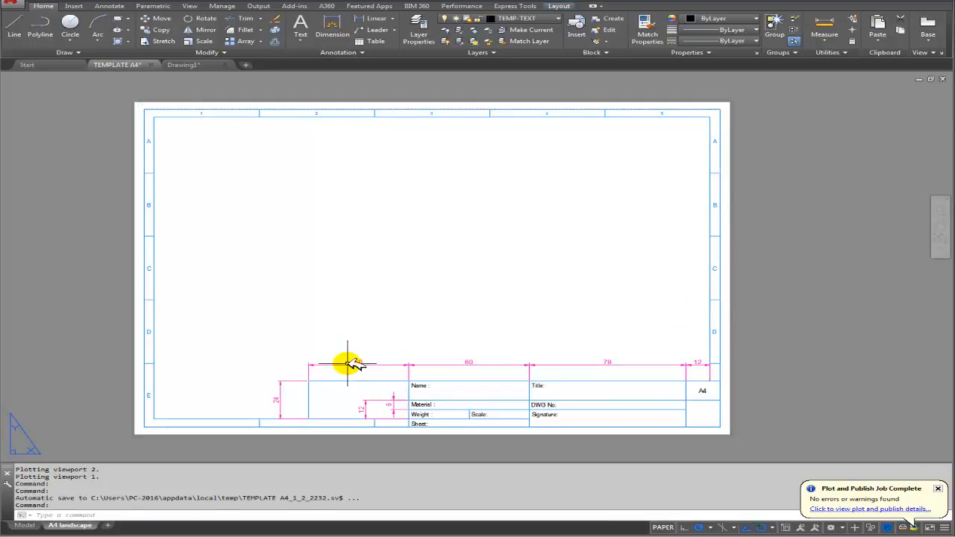
pyautogui.click(185, 65)
pyautogui.moveTo(347, 259); pyautogui.dragTo(327, 274, button='middle')
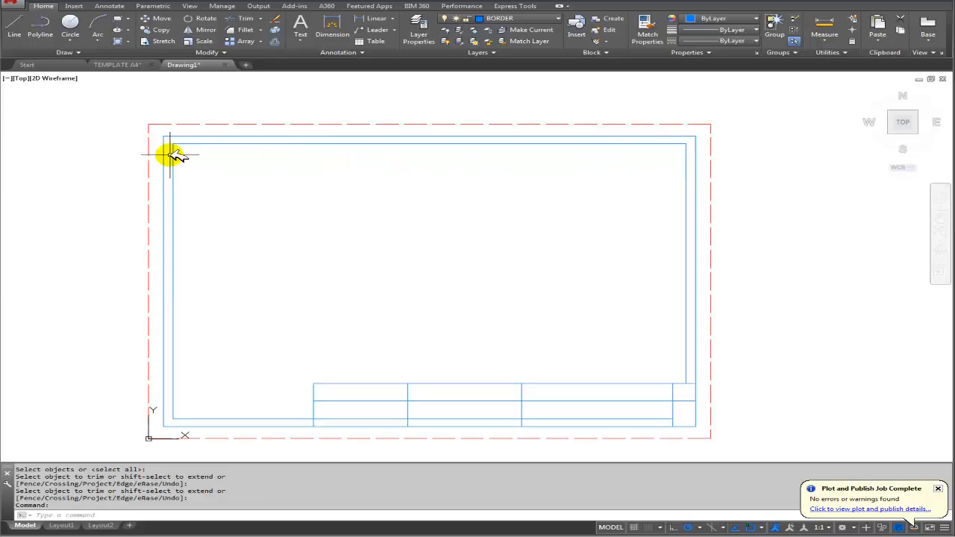
pyautogui.click(371, 18)
pyautogui.press('Return')
pyautogui.click(356, 136)
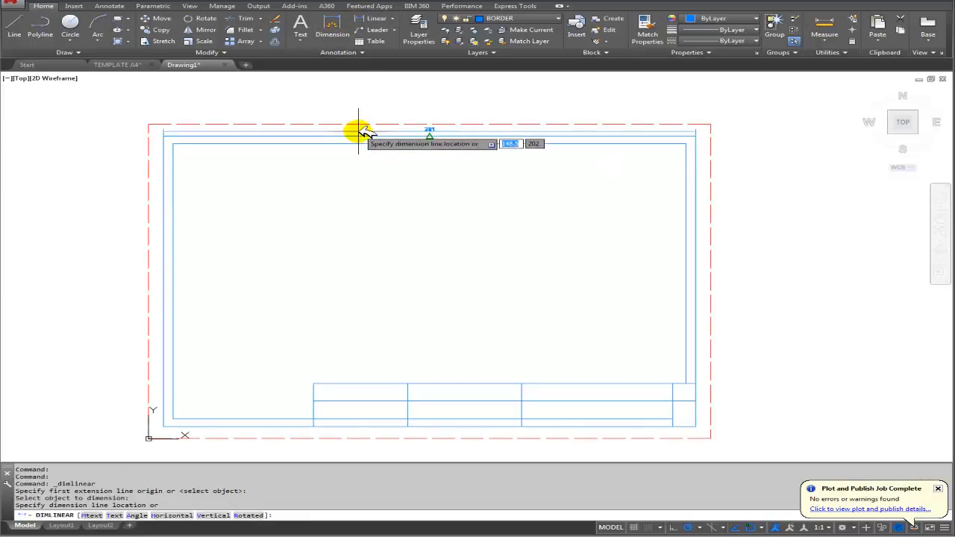
pyautogui.click(441, 112)
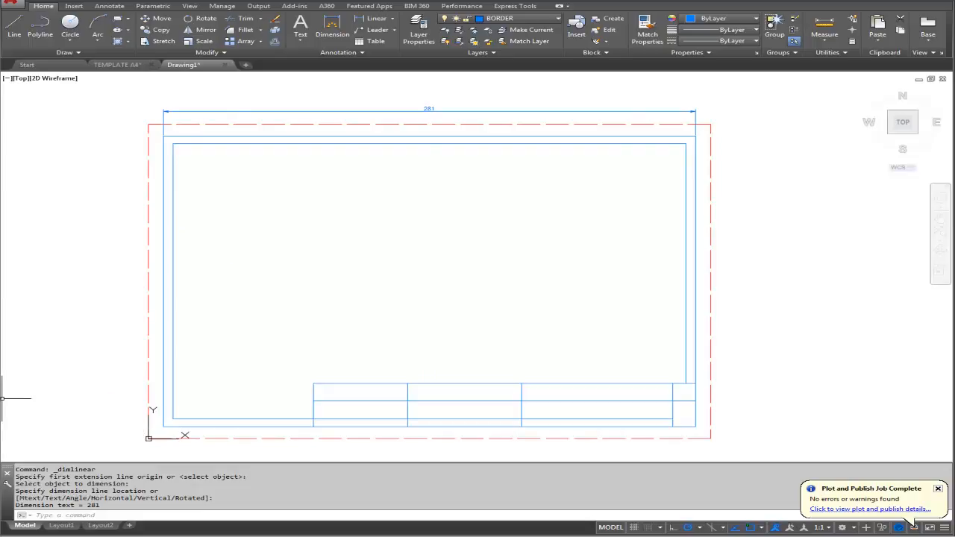
# Open the calculator and divide the outer border's width by five for the zone spacing
pyautogui.press('super')
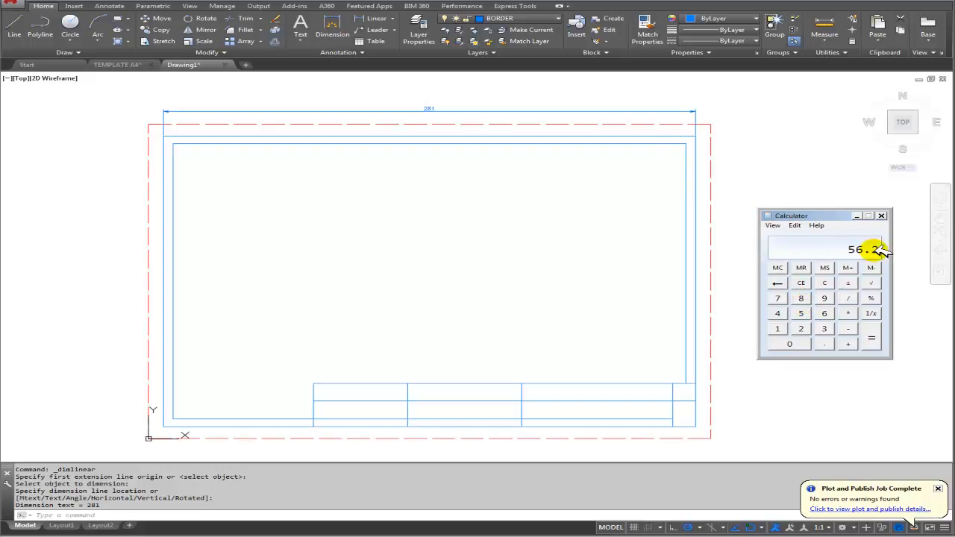
pyautogui.click(881, 215)
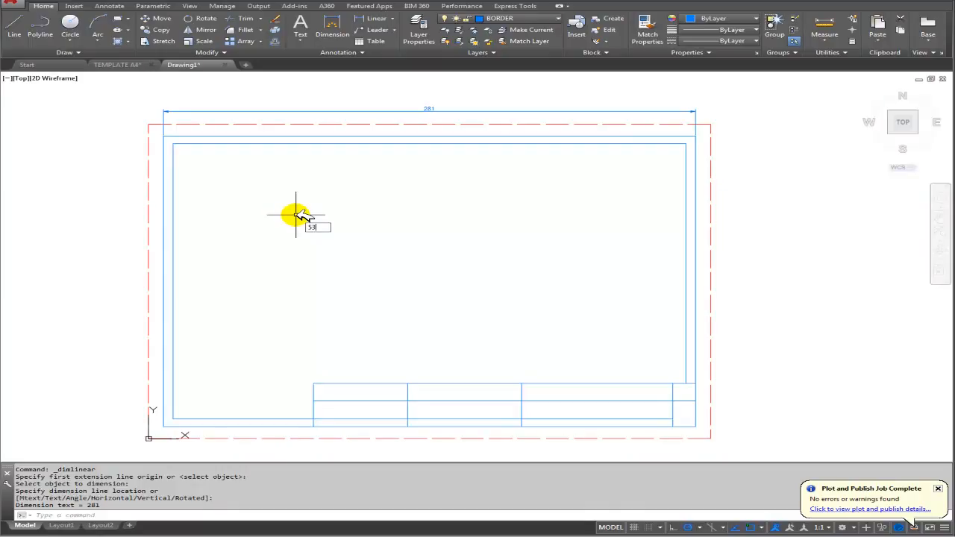
# Offset the outer border's left edge inward four times at 56.2 spacing using the Multiple option to mark the zone divisions
pyautogui.write('56.2')
pyautogui.press('Return')
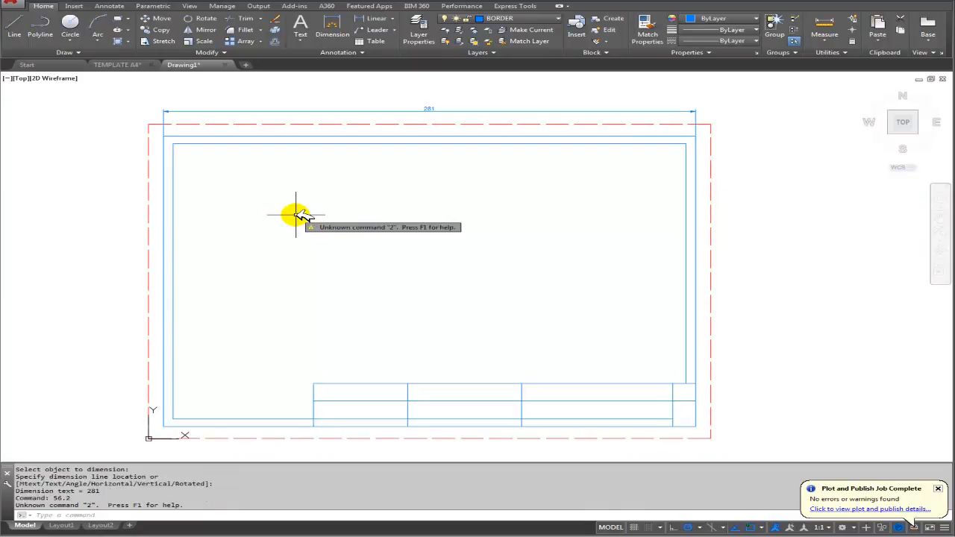
pyautogui.click(275, 41)
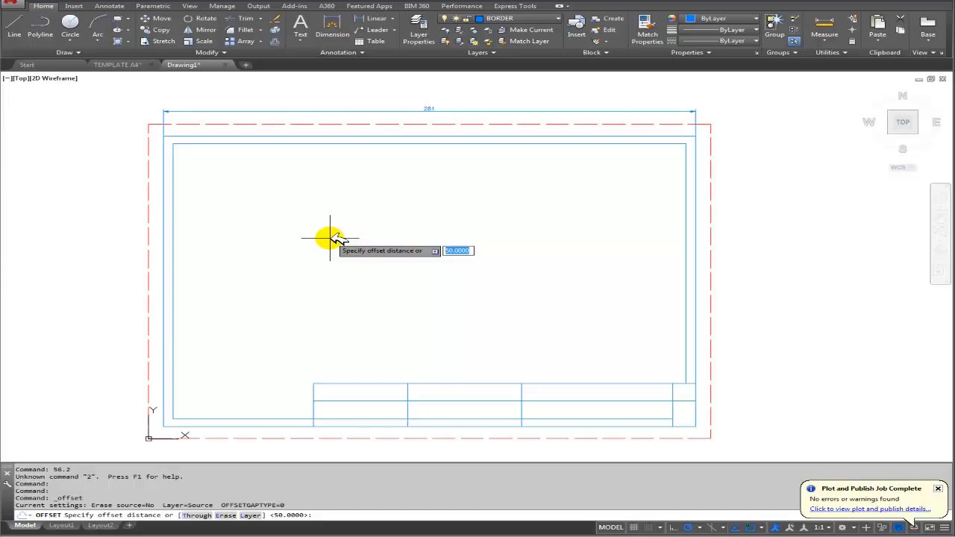
pyautogui.write('56.2')
pyautogui.press('Return')
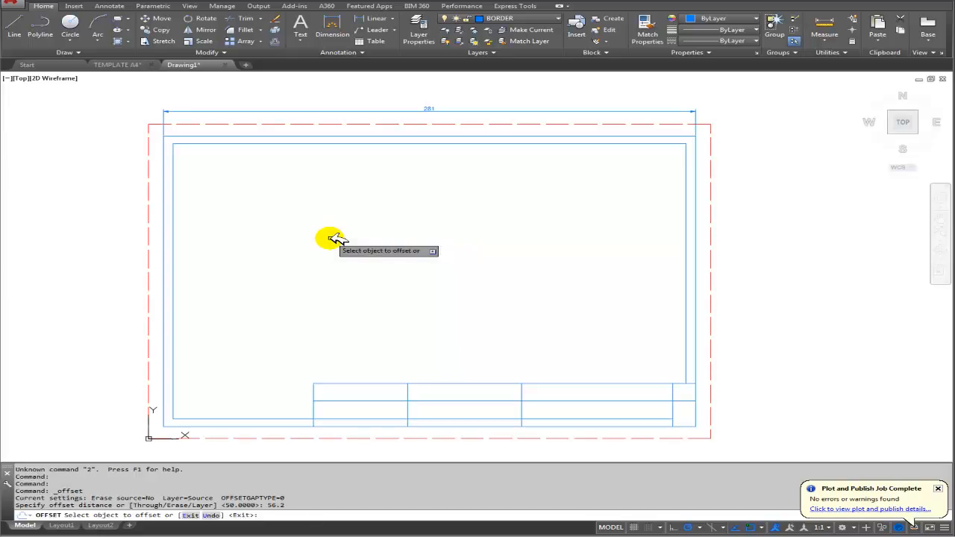
pyautogui.click(166, 240)
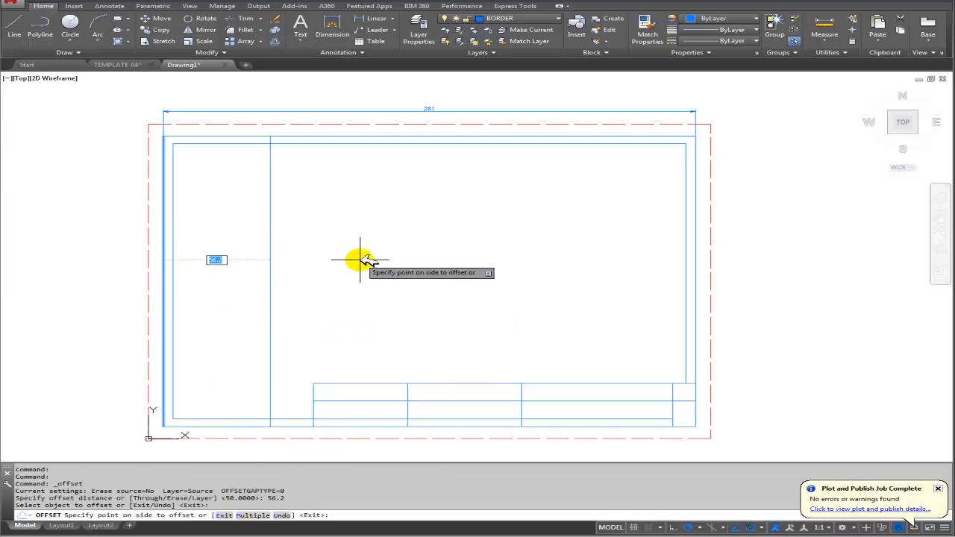
pyautogui.click(252, 515)
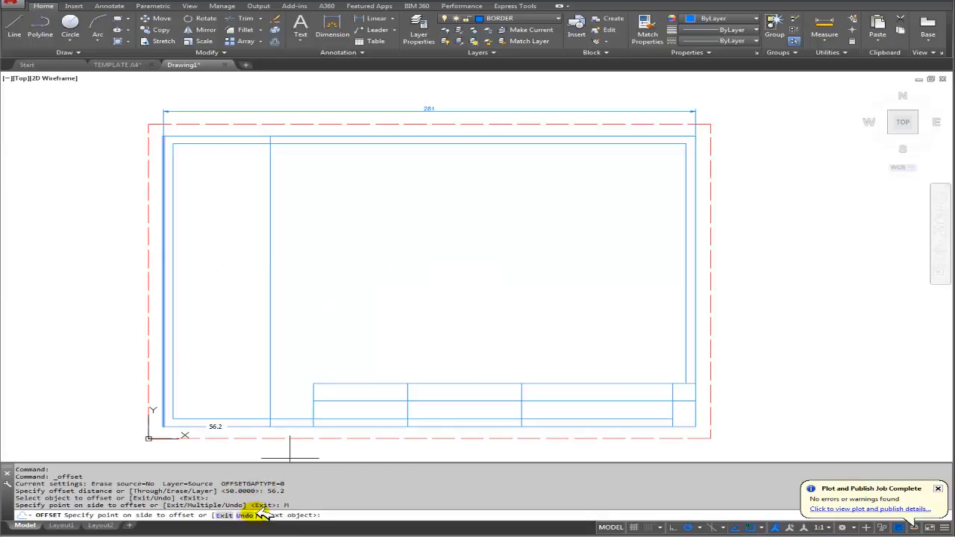
pyautogui.click(377, 259)
pyautogui.click(463, 261)
pyautogui.click(522, 264)
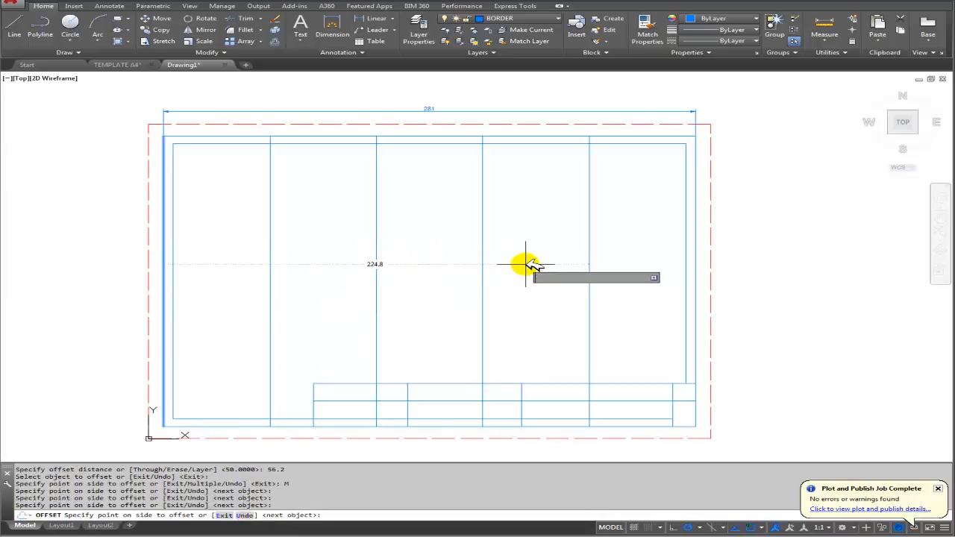
pyautogui.click(675, 258)
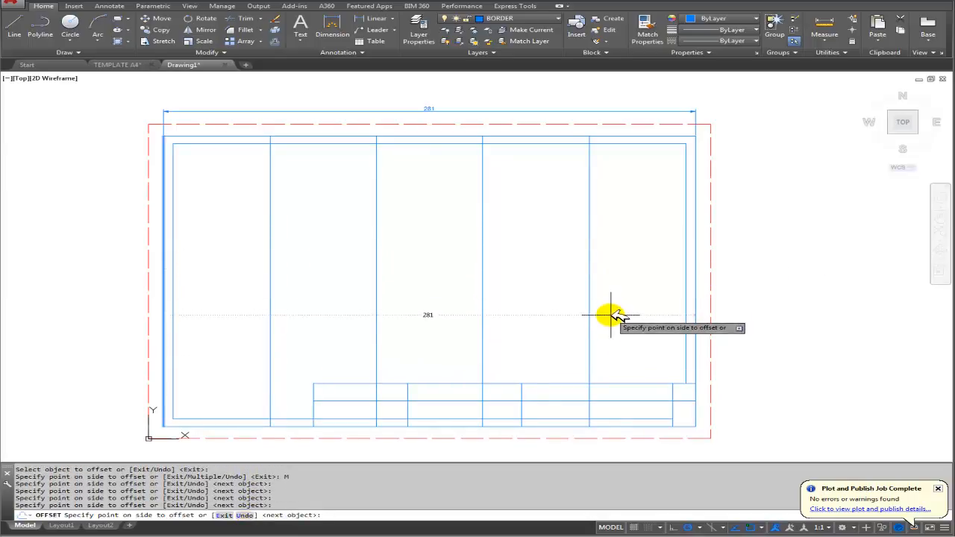
pyautogui.press('Escape')
pyautogui.click(696, 271)
pyautogui.press('Delete')
pyautogui.hotkey('ctrl', 'z')
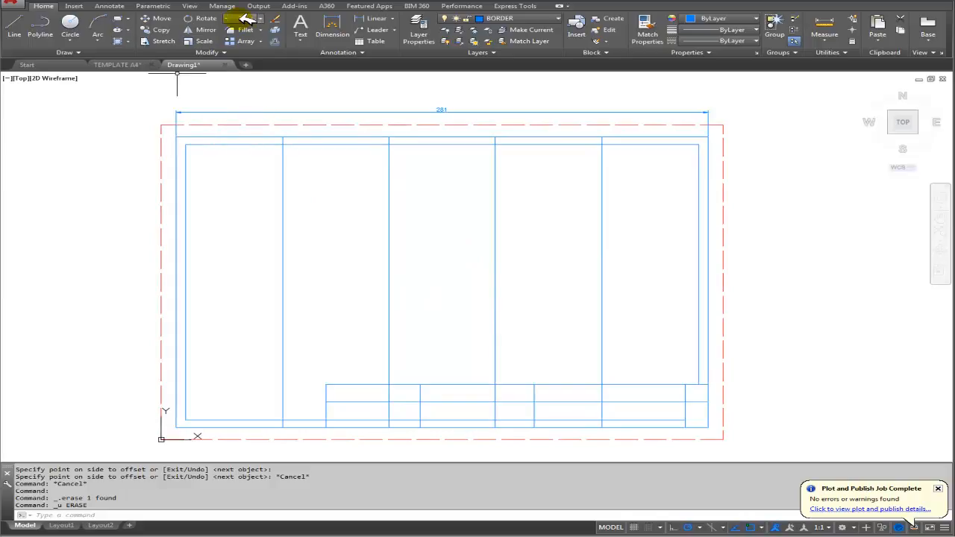
# Trim the four vertical zone lines below the inner border's top edge, leaving short marks between the two borders
pyautogui.click(244, 19)
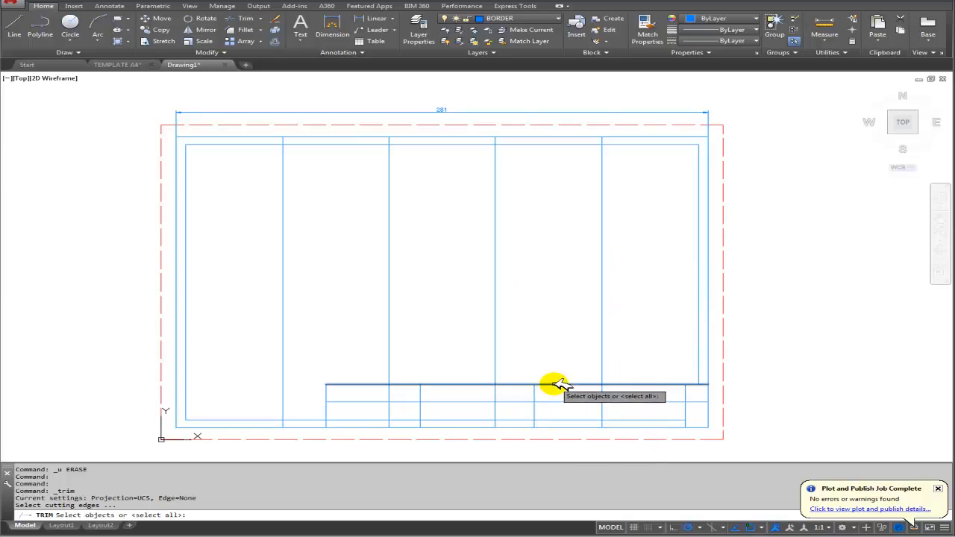
pyautogui.click(525, 144)
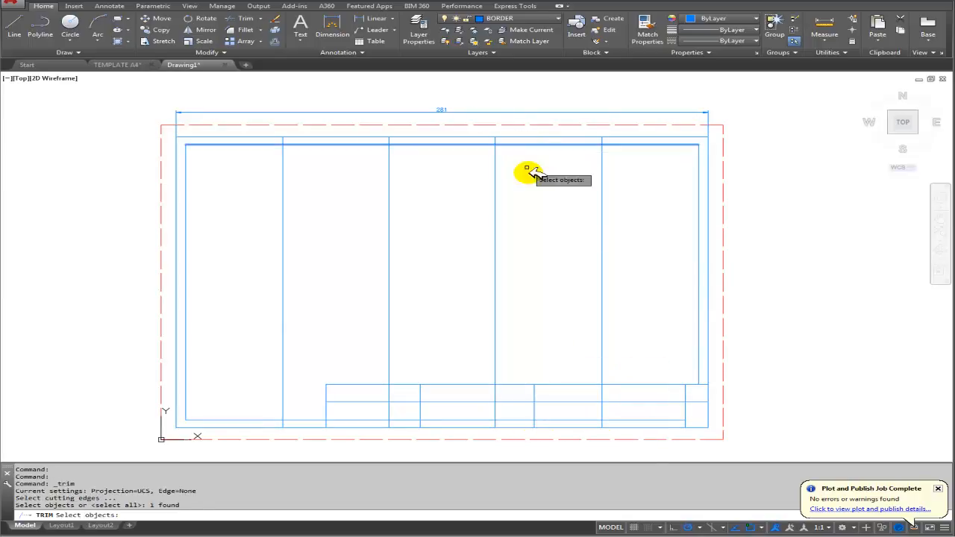
pyautogui.press('Return')
pyautogui.click(621, 248)
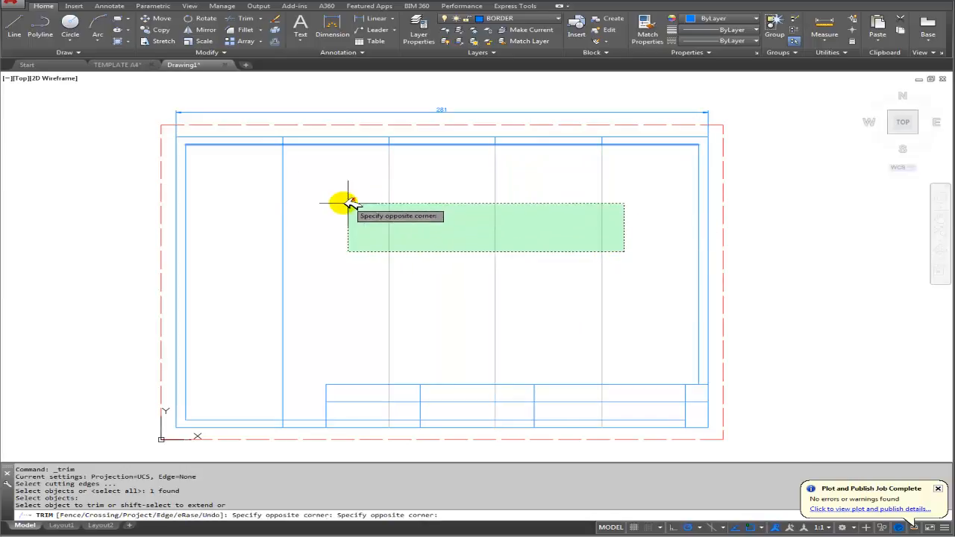
pyautogui.click(267, 188)
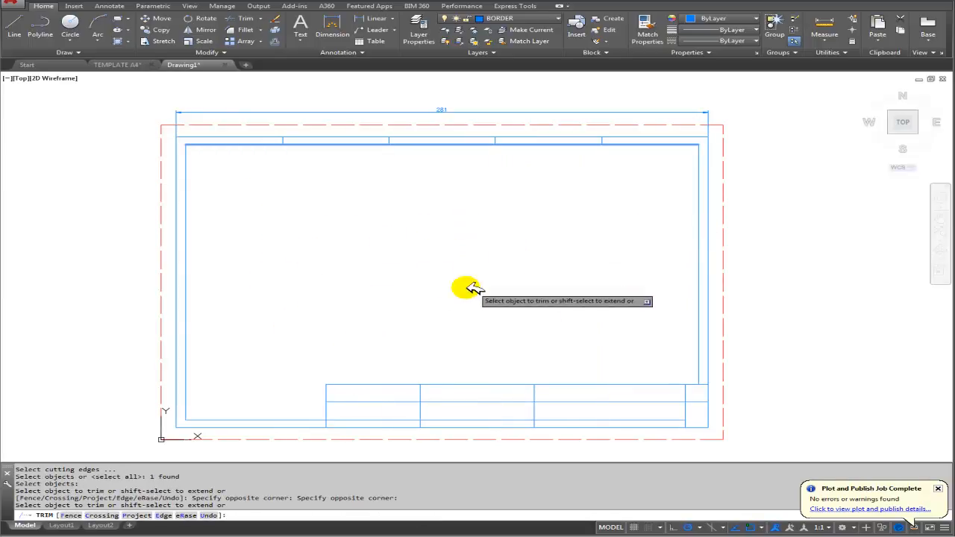
pyautogui.press('Escape')
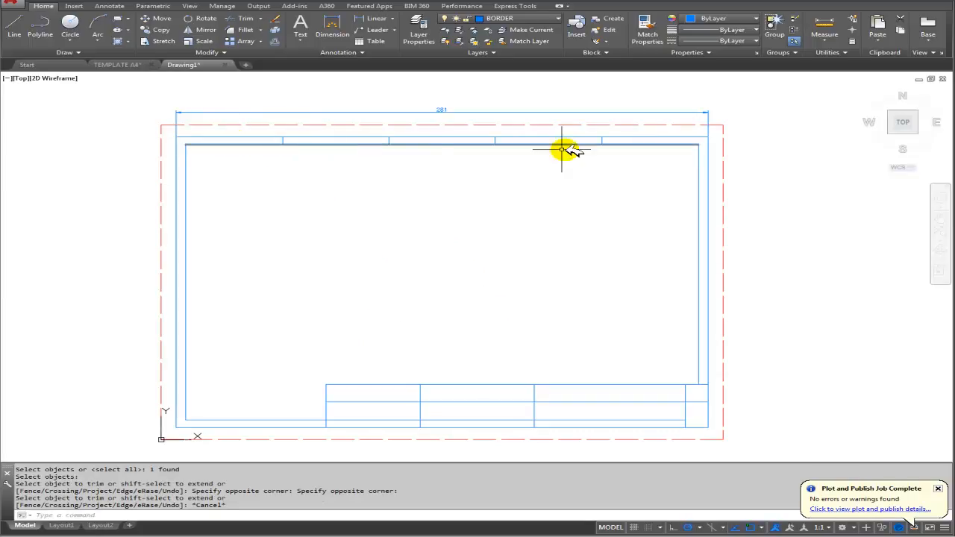
# Draw a horizontal line through the first top zone, from the first zone mark's midpoint to the outer border's left edge
pyautogui.scroll(5, 374, 181)
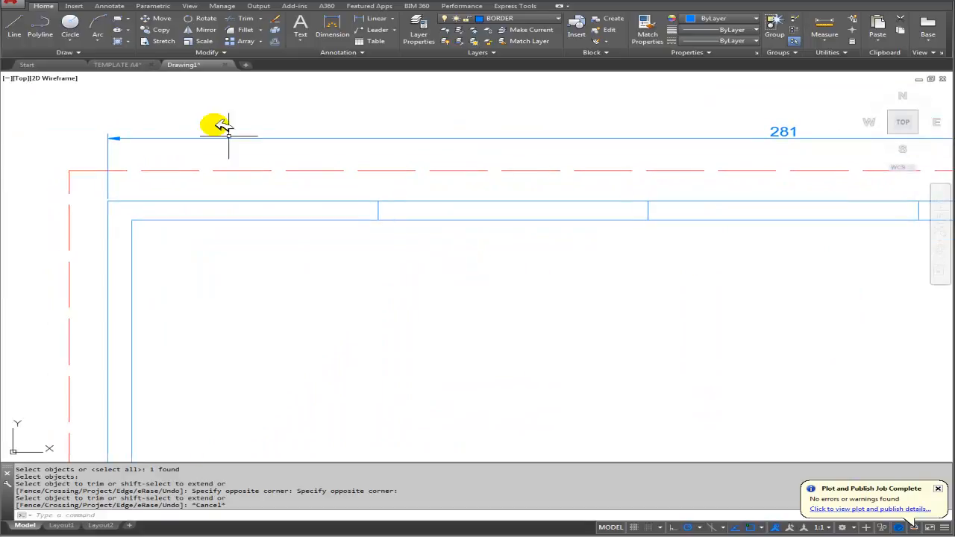
pyautogui.click(15, 27)
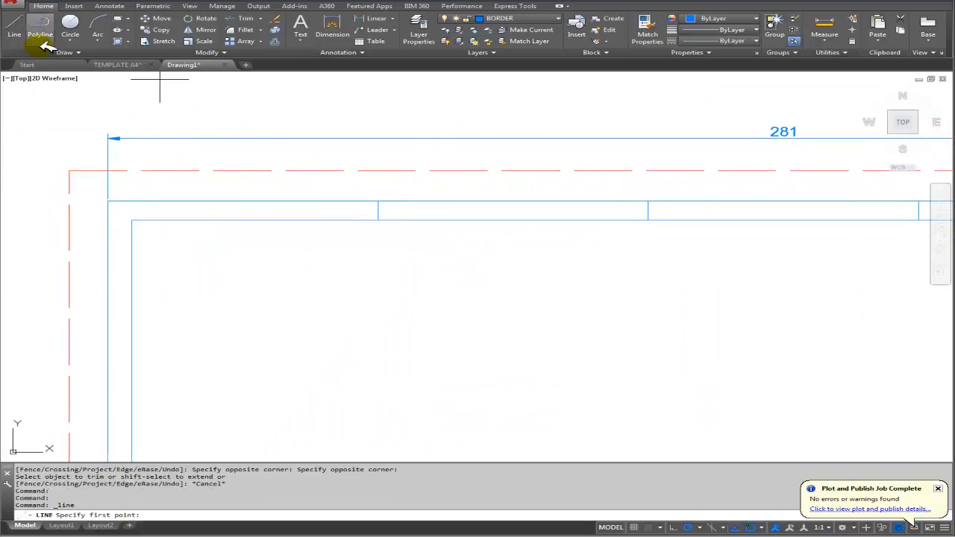
pyautogui.click(378, 210)
pyautogui.click(108, 211)
pyautogui.press('Escape')
pyautogui.moveTo(239, 215)
pyautogui.mouseDown(button='middle')
pyautogui.moveTo(409, 242)
pyautogui.moveTo(358, 238)
pyautogui.mouseUp(button='middle')
pyautogui.scroll(2, 410, 242)
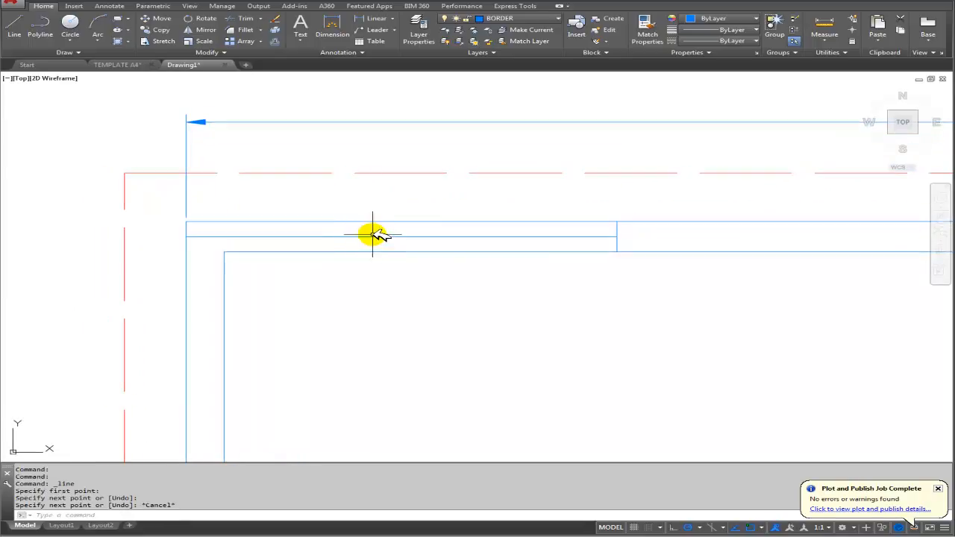
pyautogui.moveTo(418, 249); pyautogui.dragTo(392, 256, button='middle')
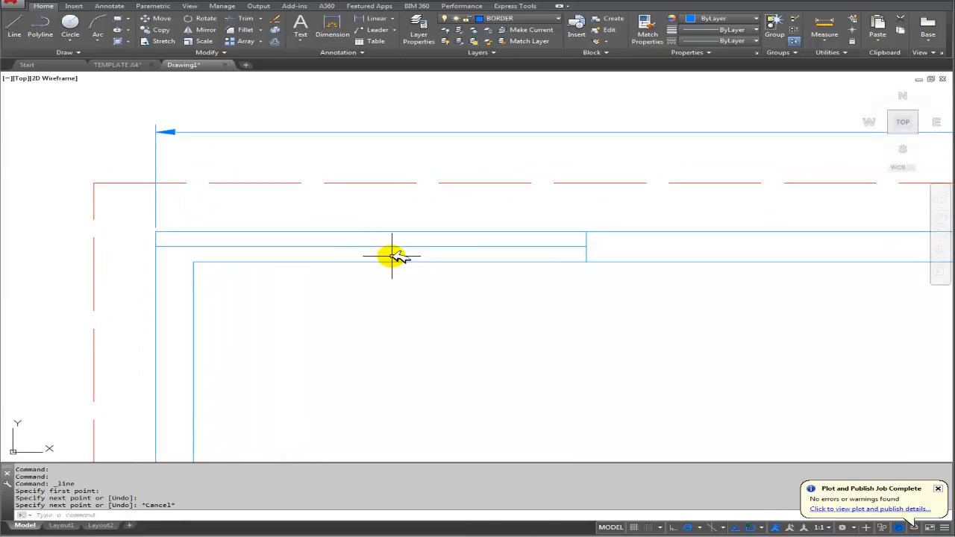
pyautogui.click(304, 41)
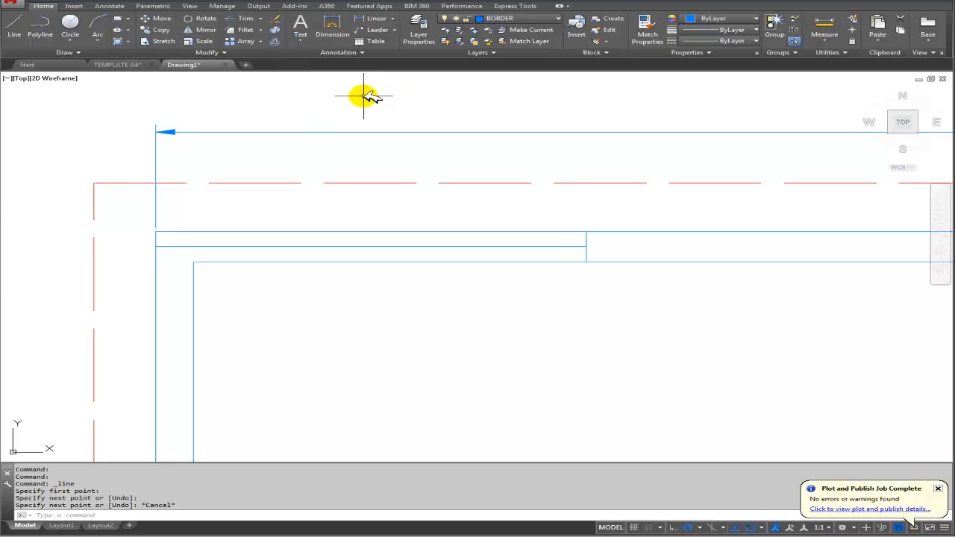
pyautogui.click(302, 42)
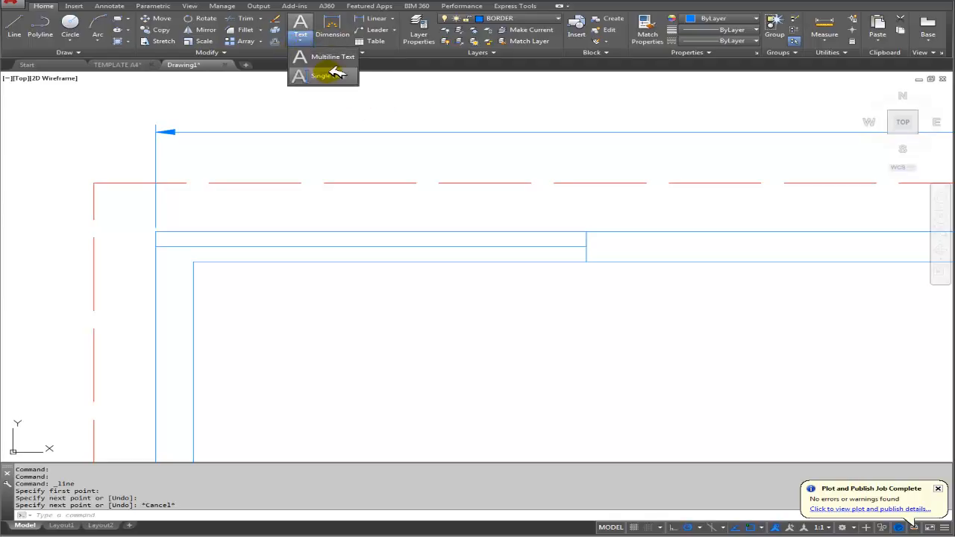
pyautogui.click(355, 52)
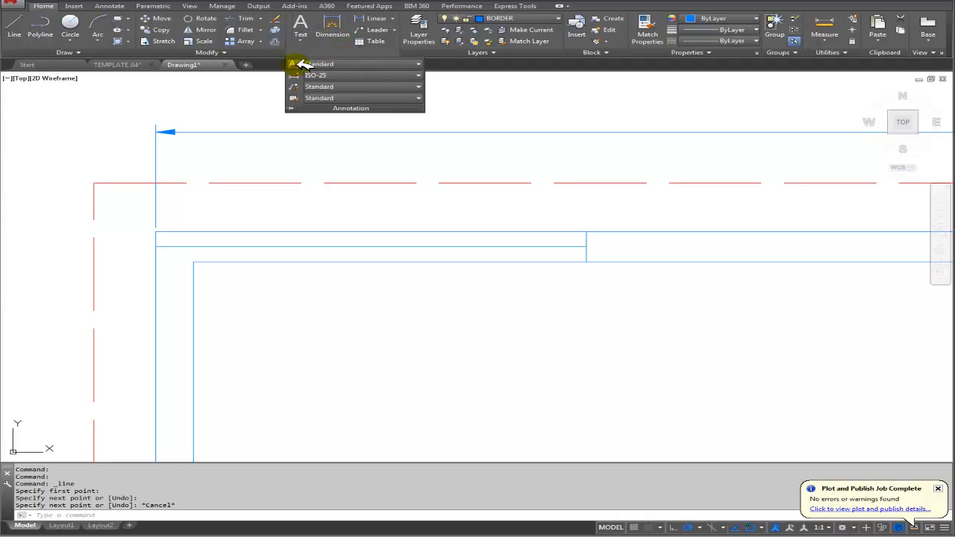
pyautogui.press('Escape')
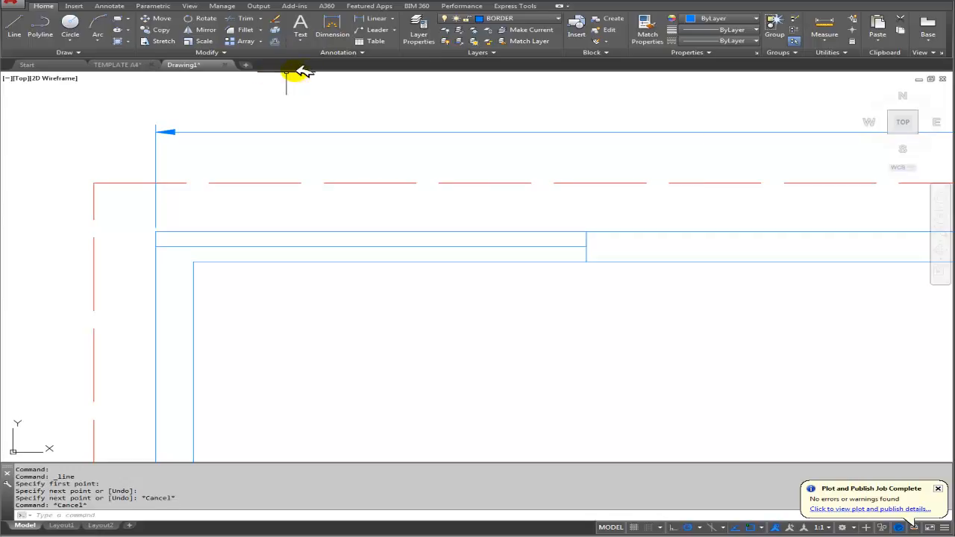
# Create a new text style named BORDER, keeping the Arial font and the default height
pyautogui.click(347, 53)
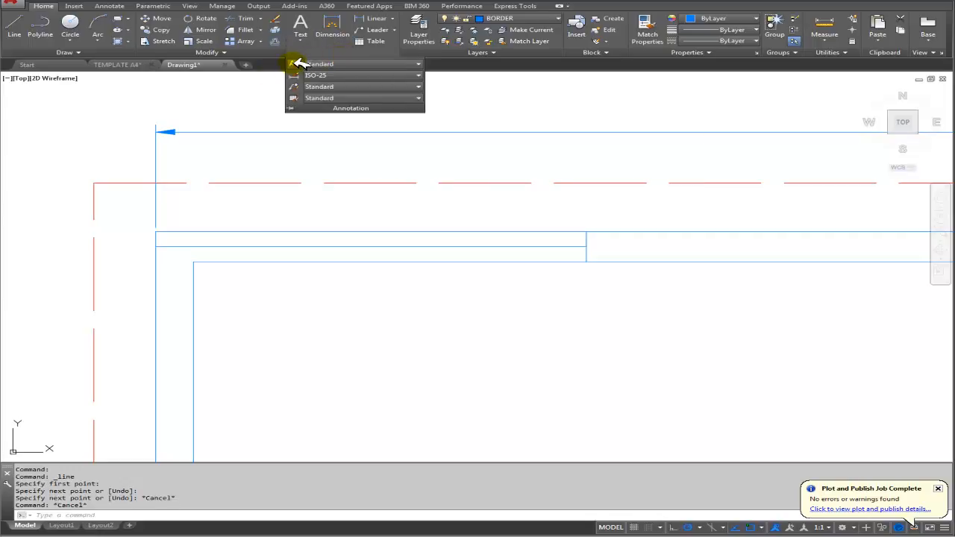
pyautogui.click(296, 63)
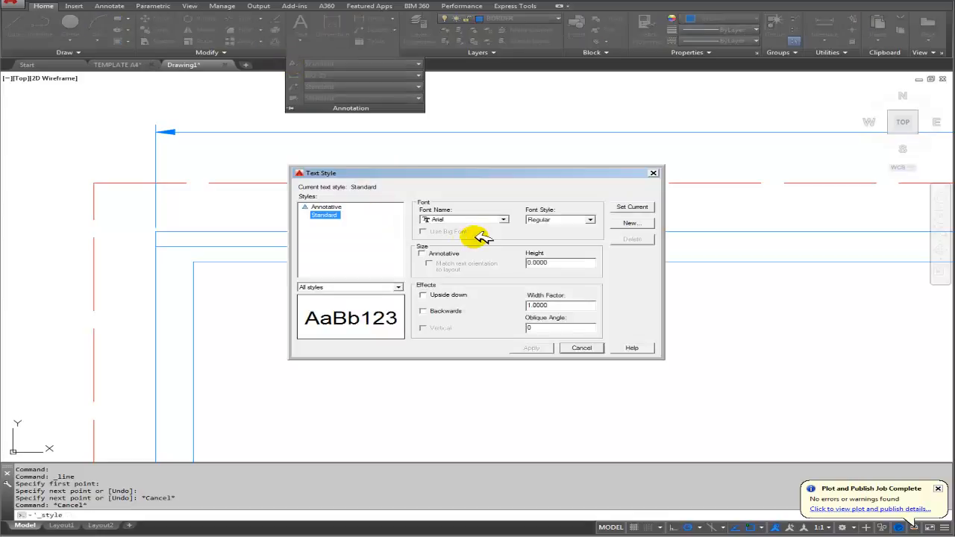
pyautogui.click(631, 222)
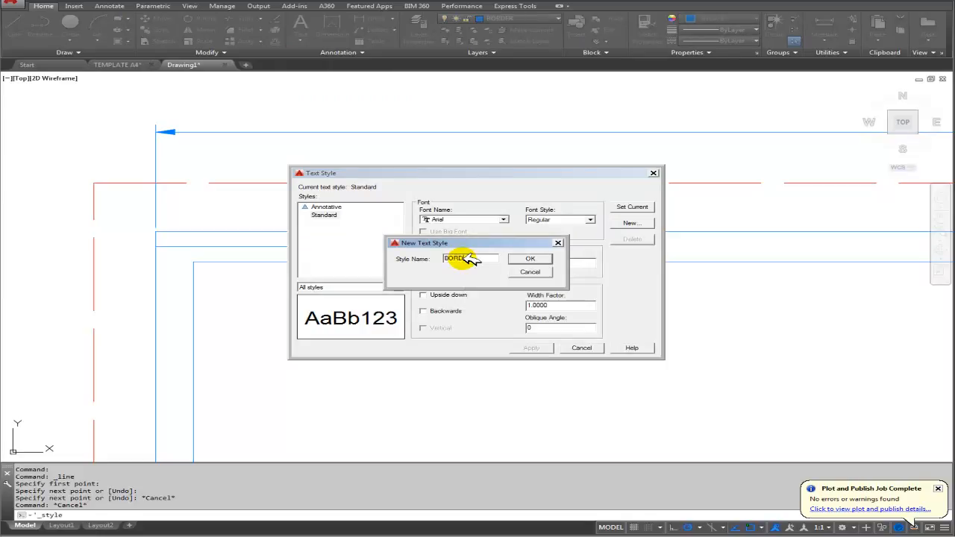
pyautogui.write('BORDER')
pyautogui.click(530, 259)
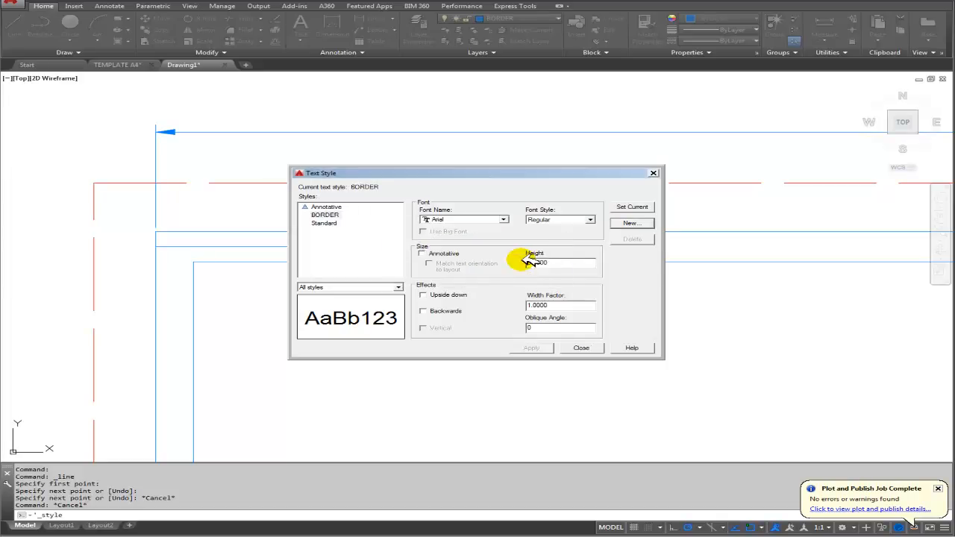
pyautogui.click(462, 218)
pyautogui.click(452, 218)
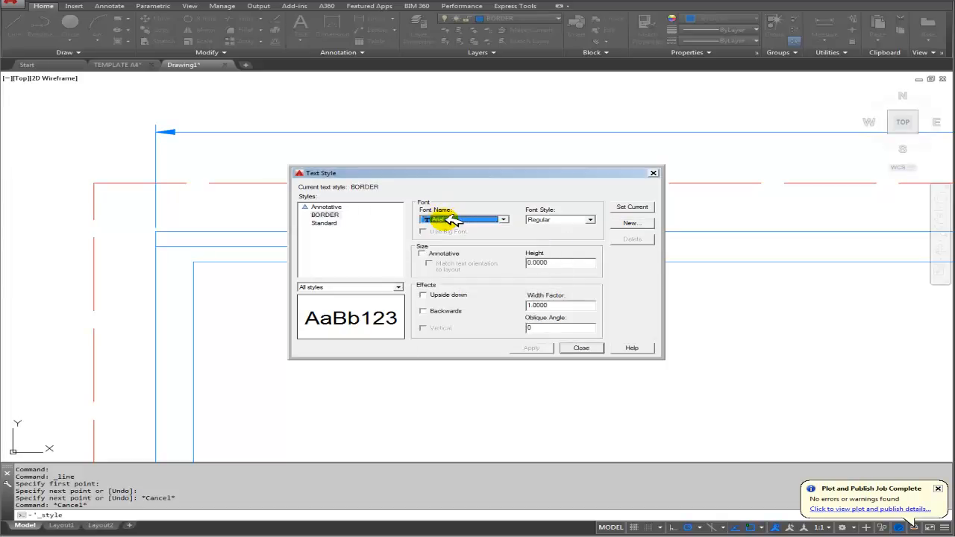
pyautogui.click(542, 263)
pyautogui.doubleClick(542, 262)
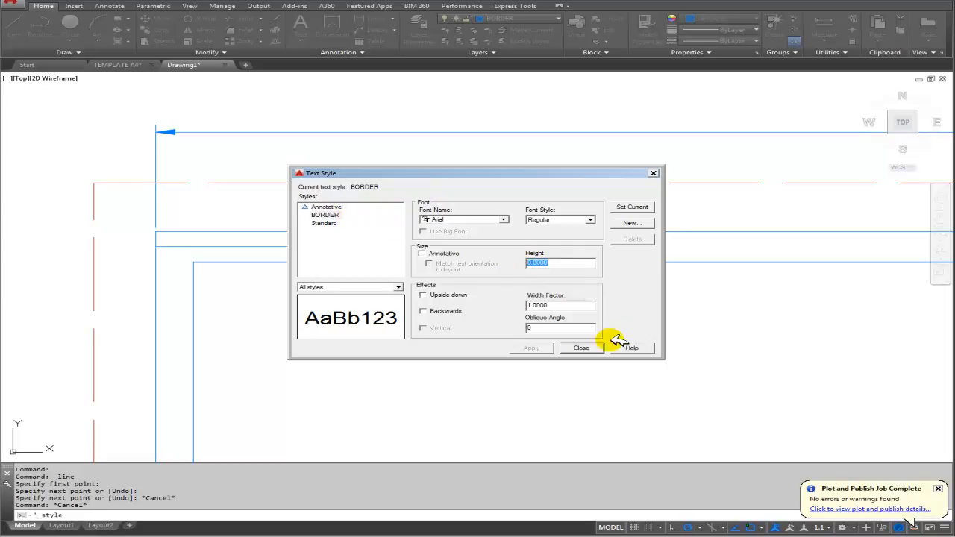
pyautogui.click(580, 348)
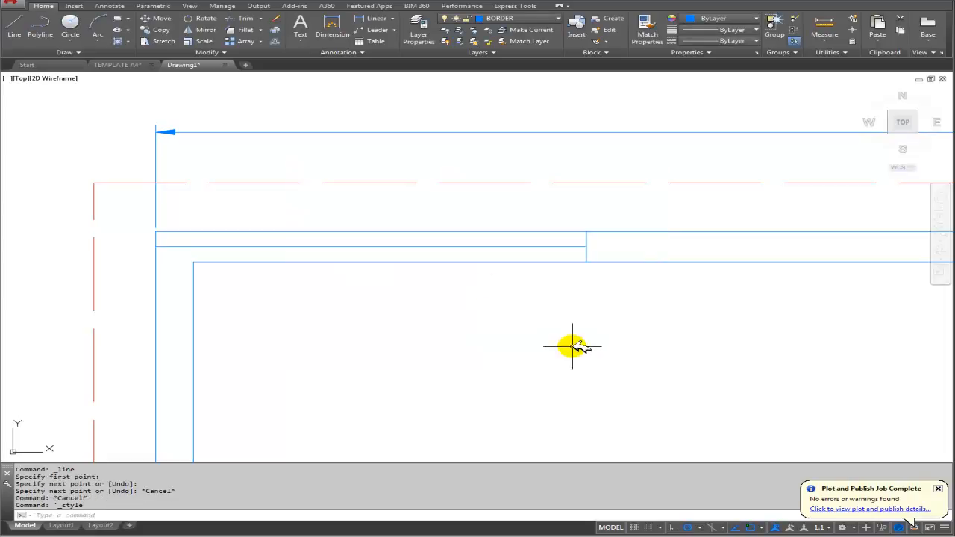
# Start a single-line text and check how the zone labels sit in TEMPLATE A4's border before returning to Drawing1
pyautogui.click(301, 36)
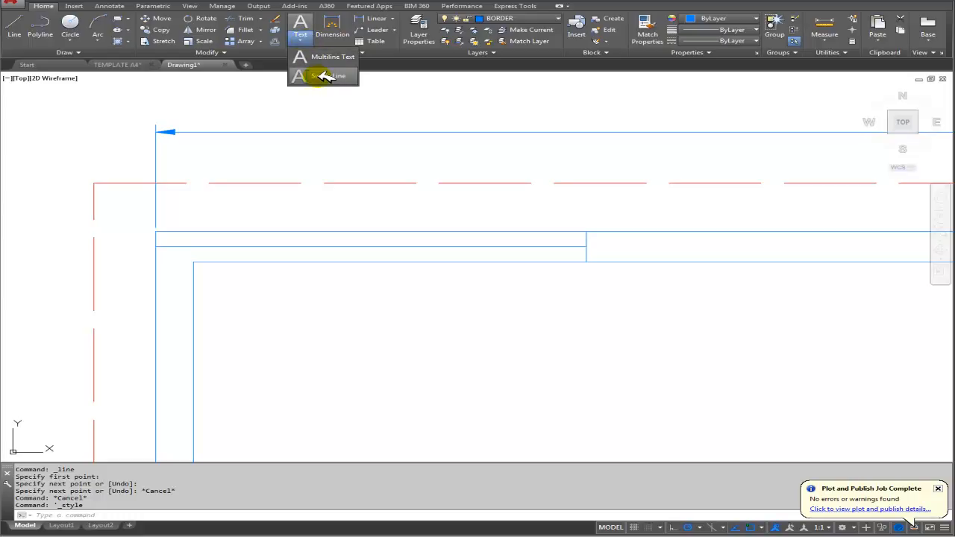
pyautogui.click(319, 75)
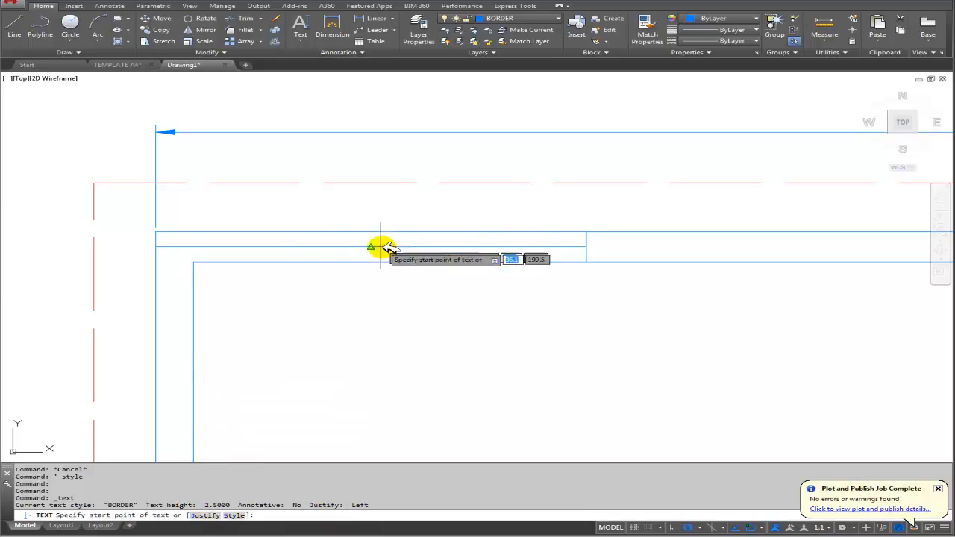
pyautogui.click(123, 65)
pyautogui.scroll(6, 192, 139)
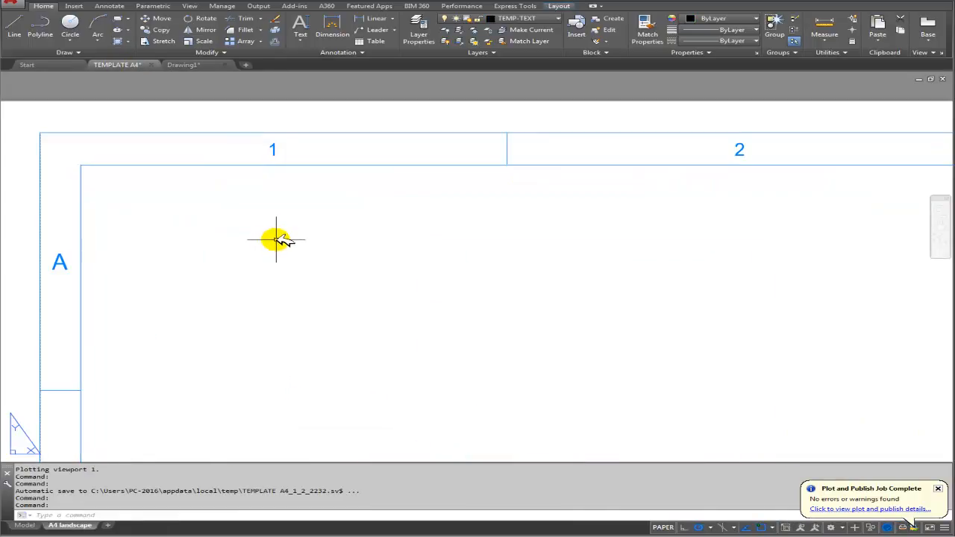
pyautogui.moveTo(277, 241); pyautogui.dragTo(373, 320, button='middle')
pyautogui.scroll(3, 379, 257)
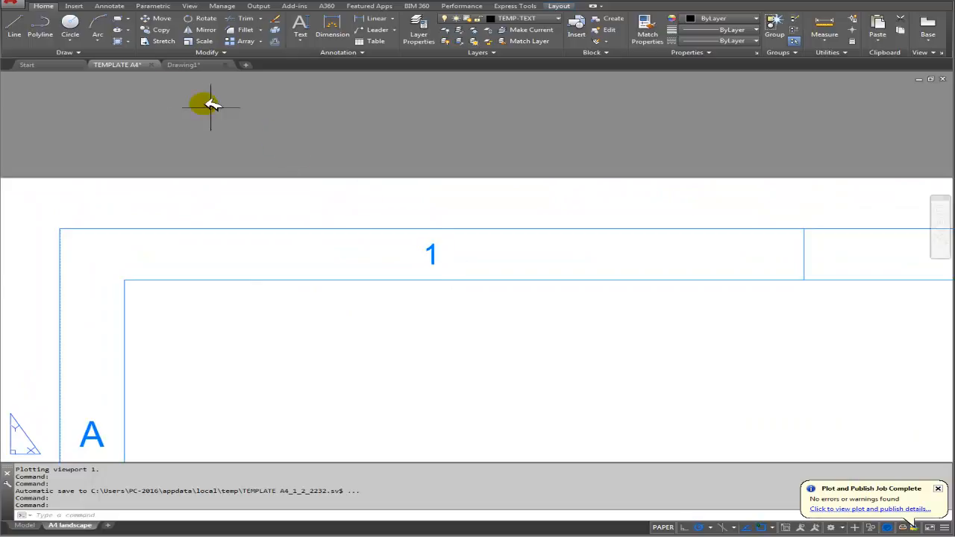
pyautogui.click(187, 65)
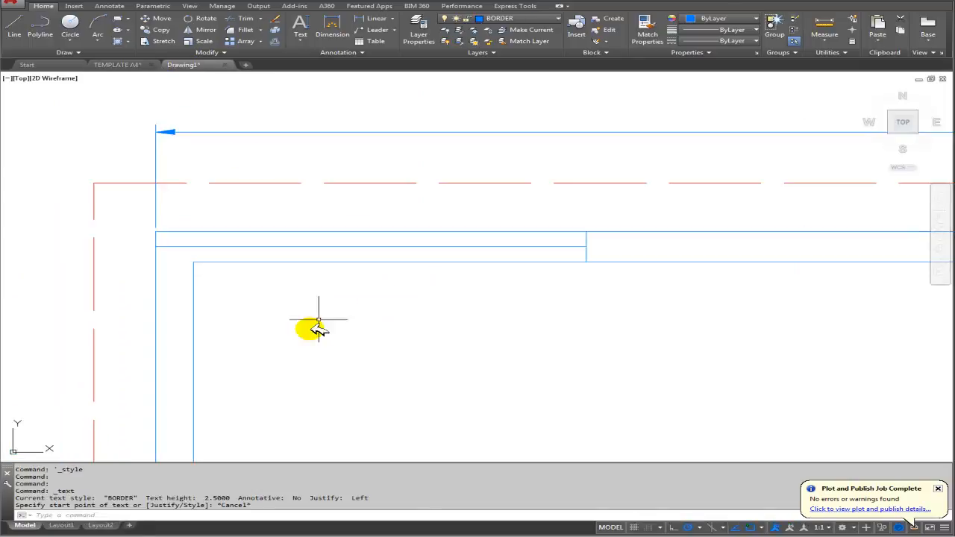
pyautogui.rightClick(299, 420)
pyautogui.click(288, 416)
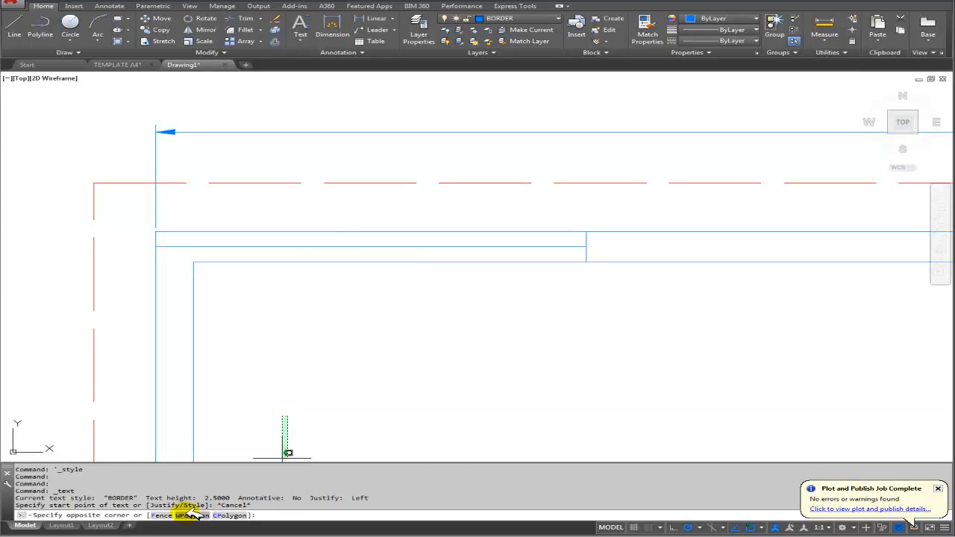
pyautogui.press('Escape')
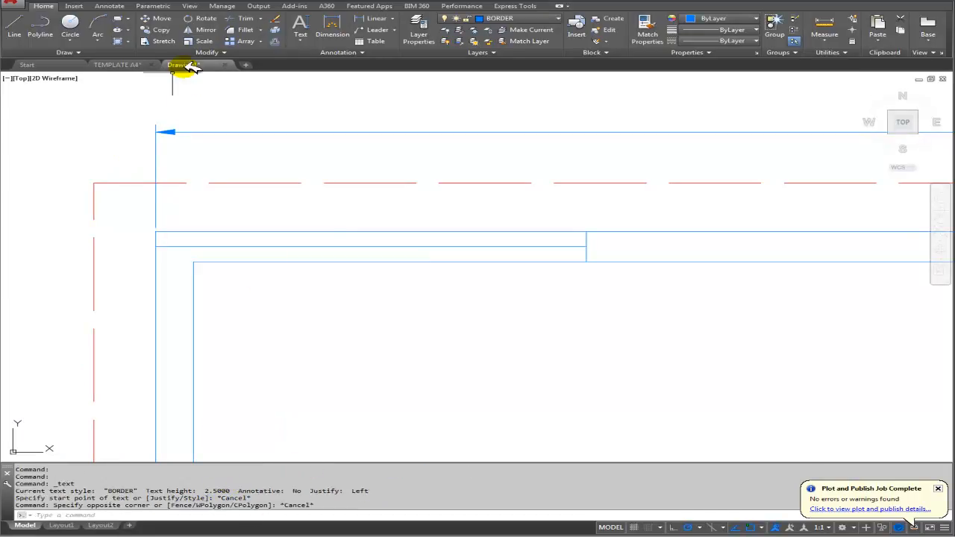
# Add the single-line text 1 with Middle justification at the first zone's guide line midpoint, height 2 and rotation 0
pyautogui.click(300, 41)
pyautogui.click(328, 77)
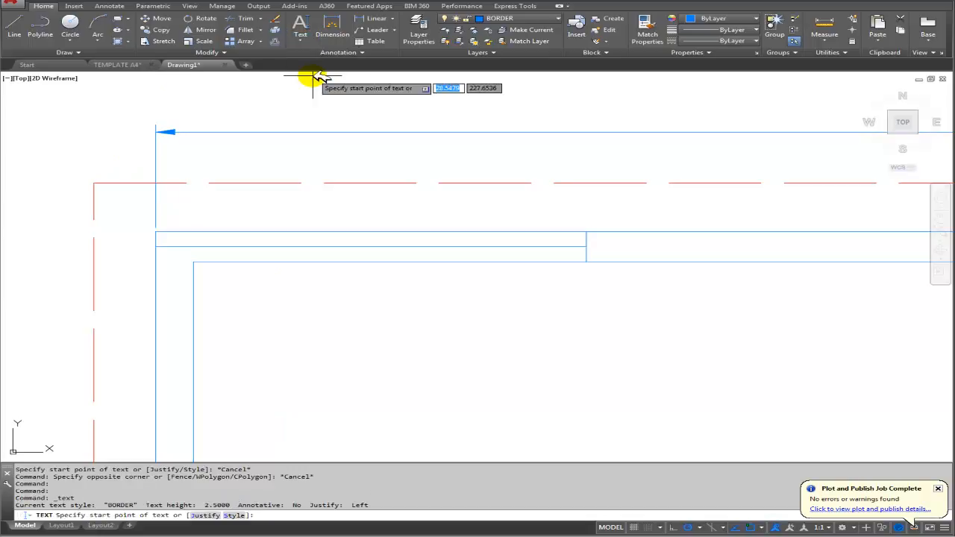
pyautogui.click(211, 515)
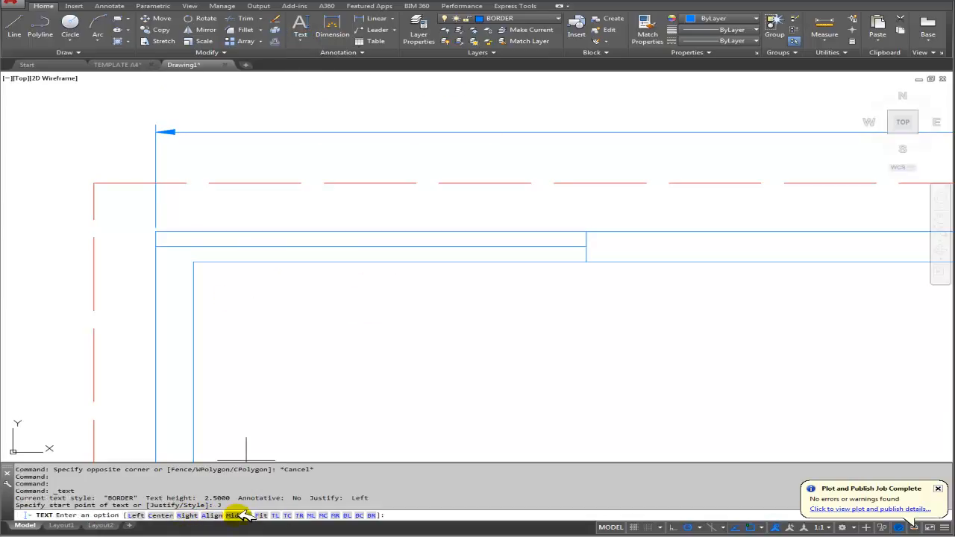
pyautogui.click(238, 515)
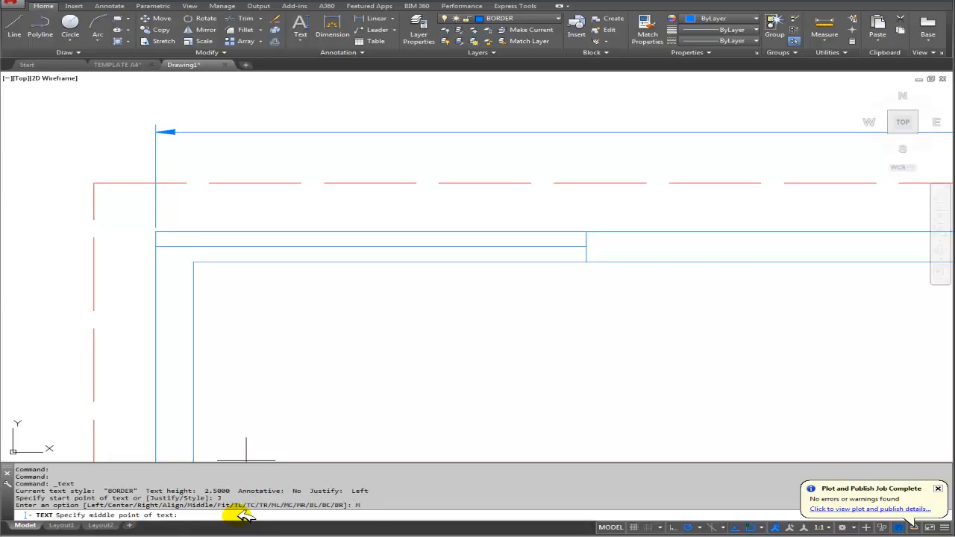
pyautogui.click(371, 247)
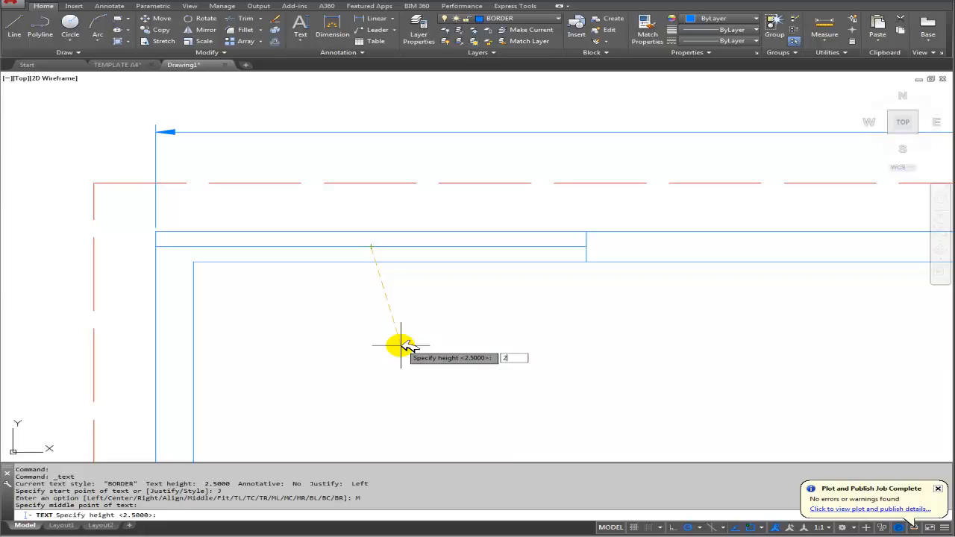
pyautogui.press('Return')
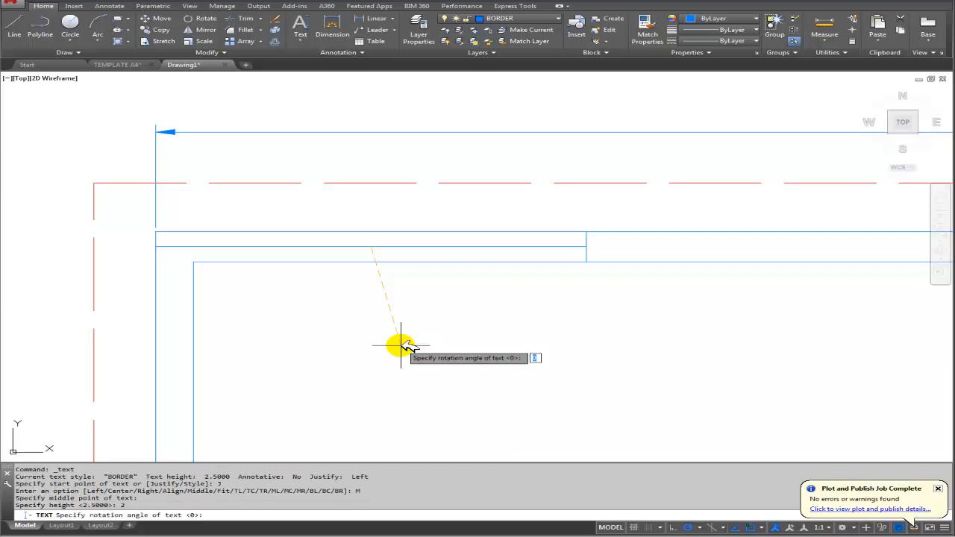
pyautogui.press('Return')
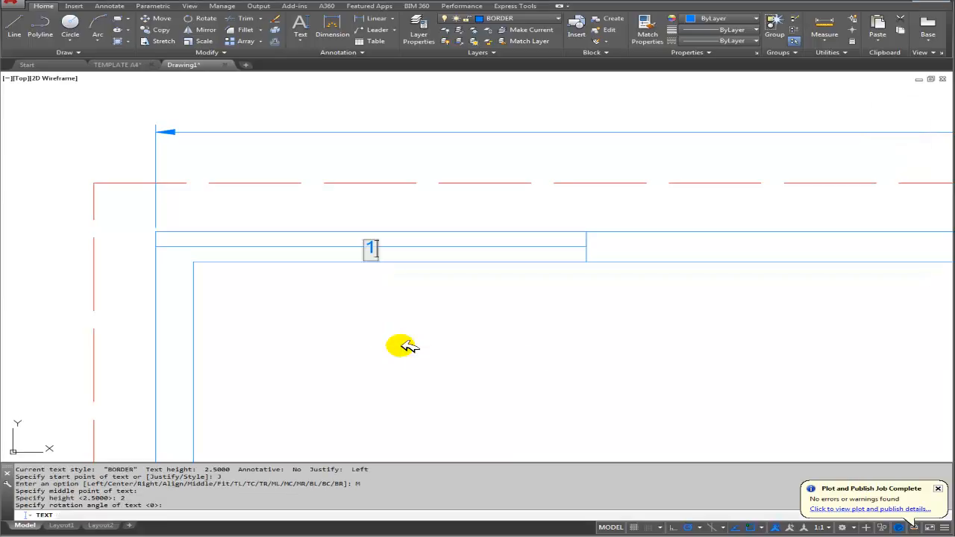
pyautogui.press('Return')
# Draw a horizontal guide line through the second top zone, between the midpoints of its two zone marks
pyautogui.moveTo(415, 267); pyautogui.dragTo(224, 295, button='middle')
pyautogui.scroll(-2, 326, 302)
pyautogui.moveTo(326, 302)
pyautogui.mouseDown(button='middle')
pyautogui.moveTo(228, 321)
pyautogui.moveTo(273, 326)
pyautogui.mouseUp(button='middle')
pyautogui.scroll(2, 224, 319)
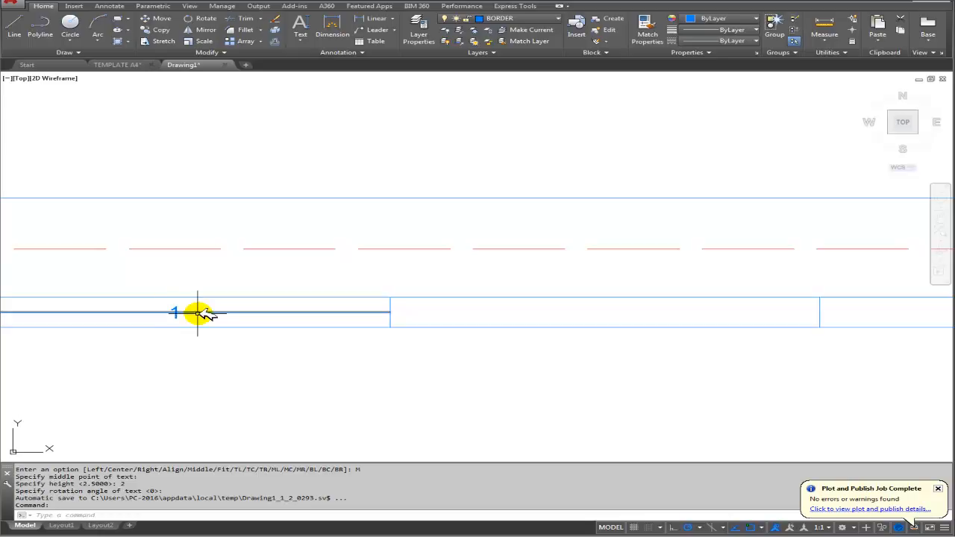
pyautogui.click(15, 26)
pyautogui.click(820, 312)
pyautogui.press('Escape')
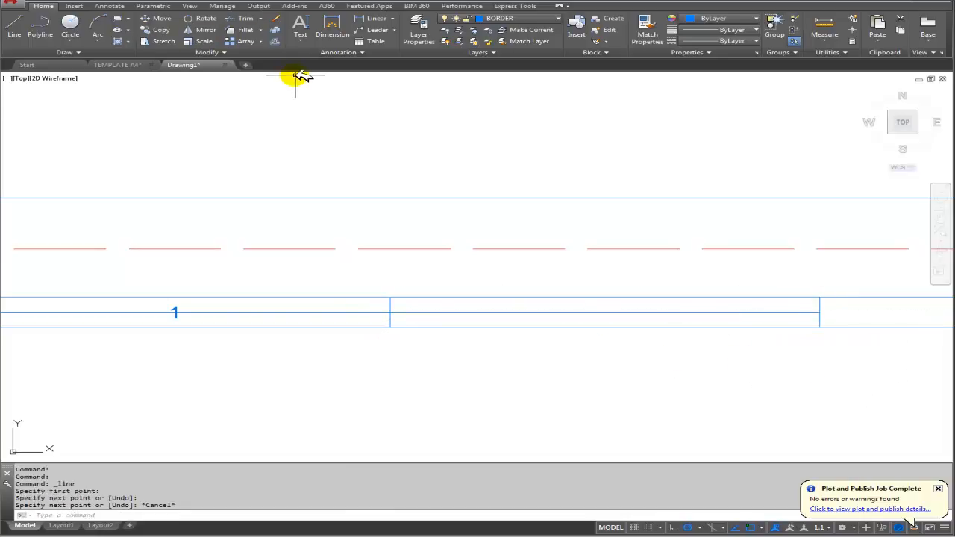
# Try the single-line text 2 with Left justification at the second zone's guide line midpoint, height 2 and rotation 0
pyautogui.click(300, 41)
pyautogui.click(324, 74)
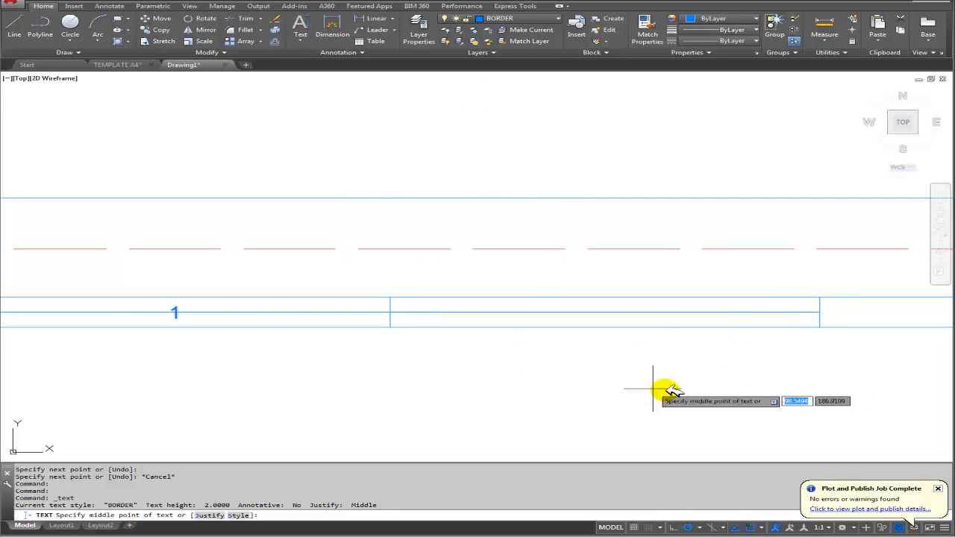
pyautogui.click(209, 515)
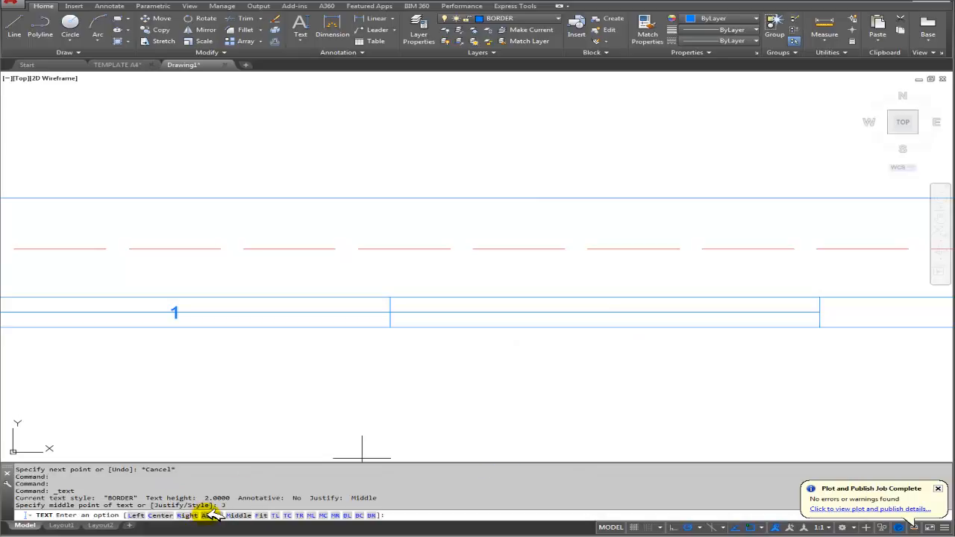
pyautogui.click(139, 516)
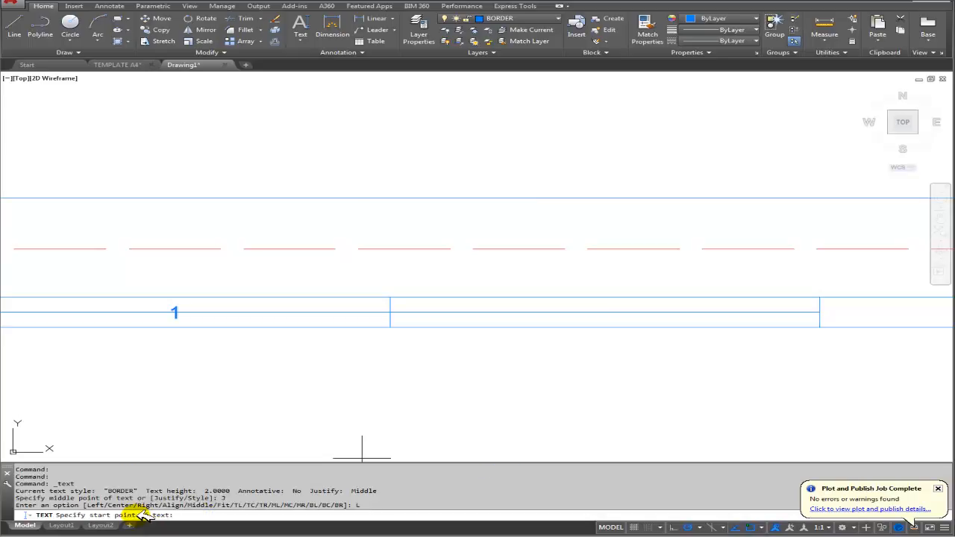
pyautogui.click(604, 312)
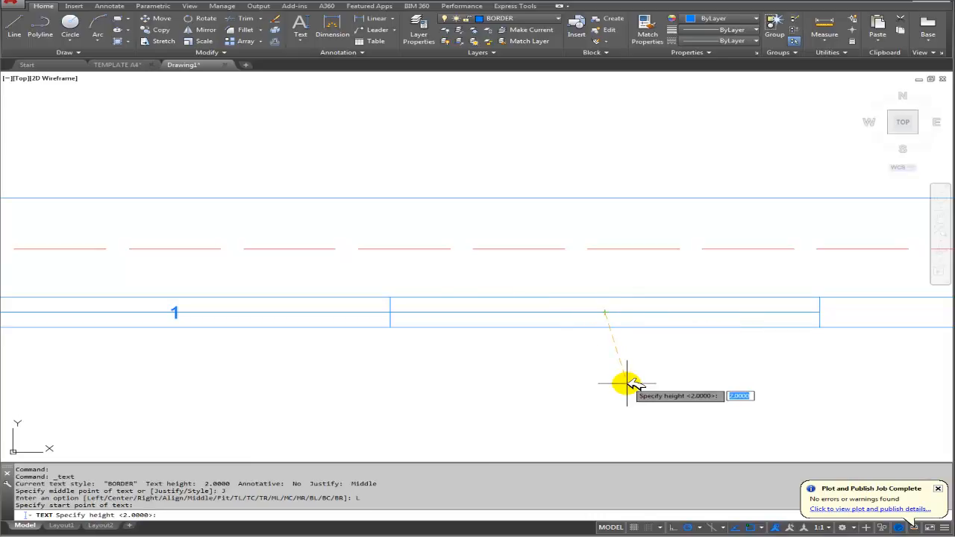
pyautogui.press('Return')
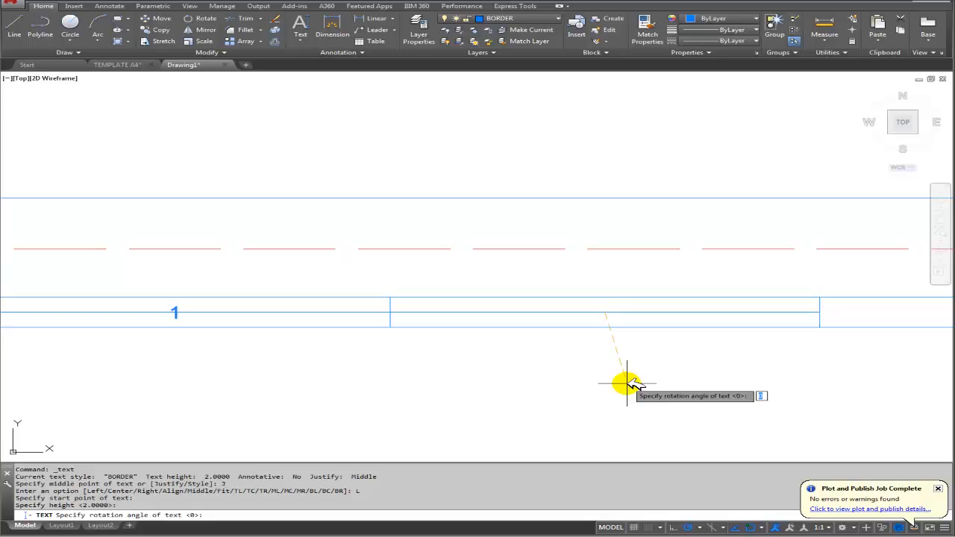
pyautogui.press('Return')
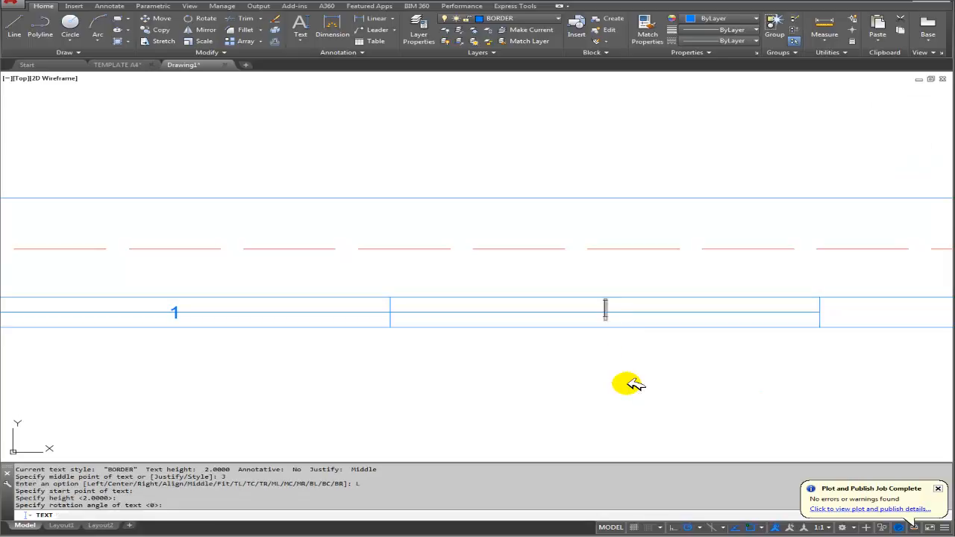
pyautogui.press('Return')
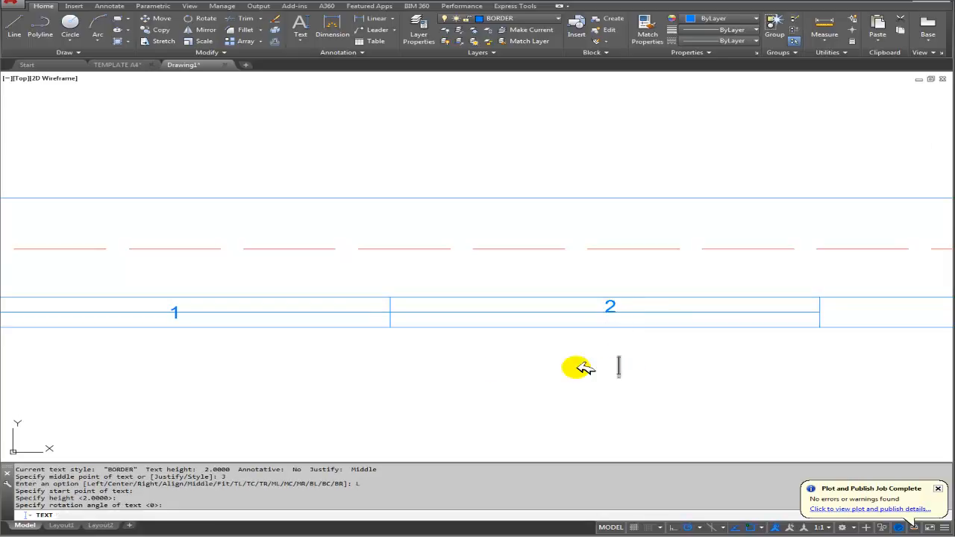
pyautogui.press('Return')
# Erase the left-justified label 2 from the second top zone
pyautogui.moveTo(569, 354); pyautogui.dragTo(657, 371, button='middle')
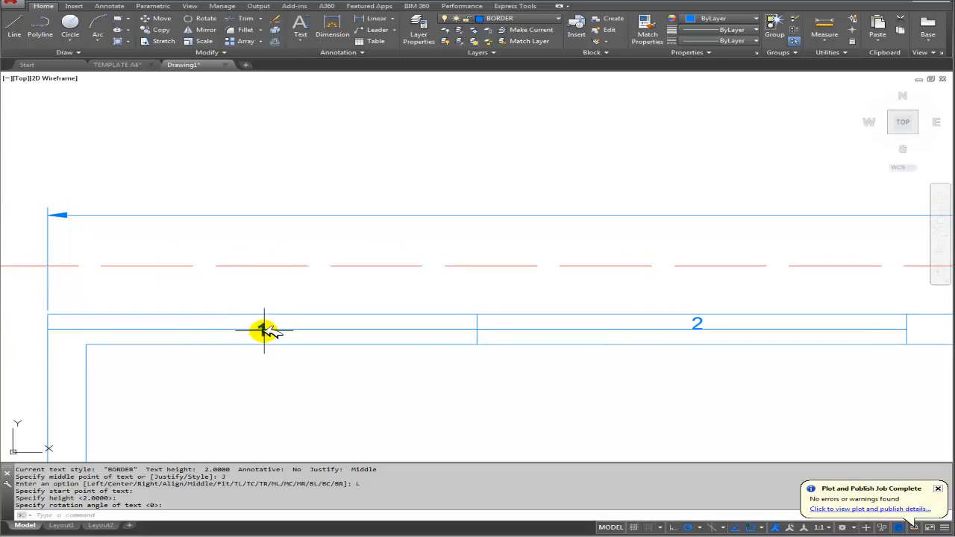
pyautogui.click(699, 328)
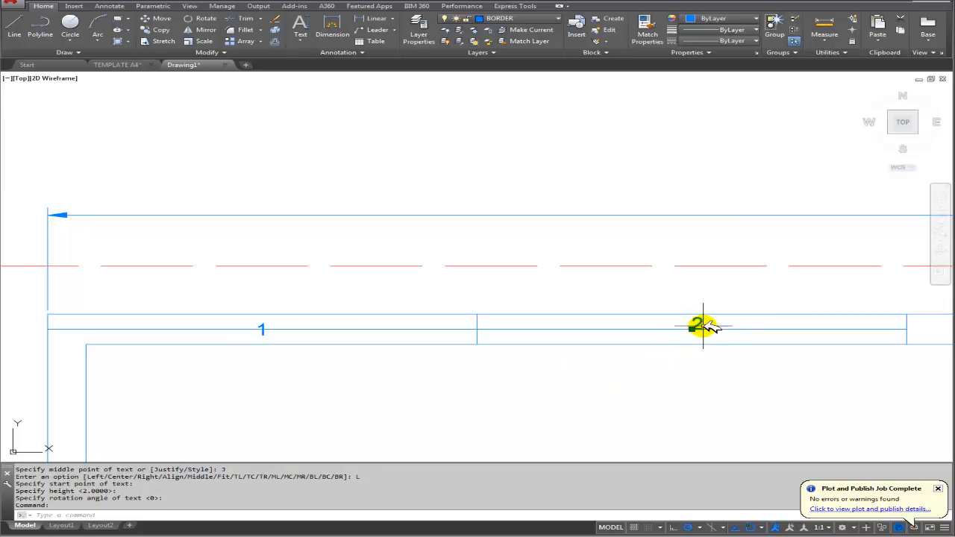
pyautogui.press('Delete')
# Erase the guide line in the second top zone and undo that erasure
pyautogui.moveTo(650, 335); pyautogui.dragTo(546, 317, button='middle')
pyautogui.click(561, 315)
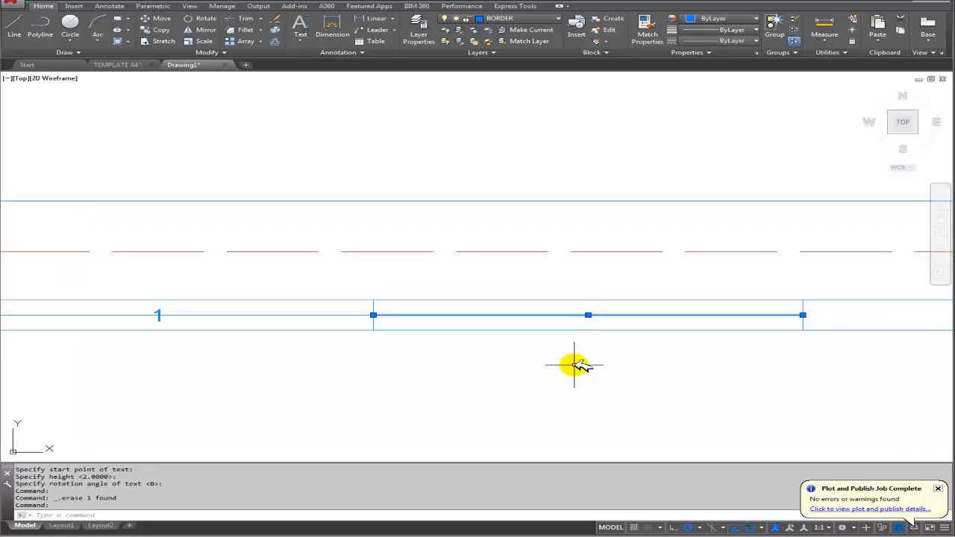
pyautogui.press('Delete')
pyautogui.scroll(-3, 533, 356)
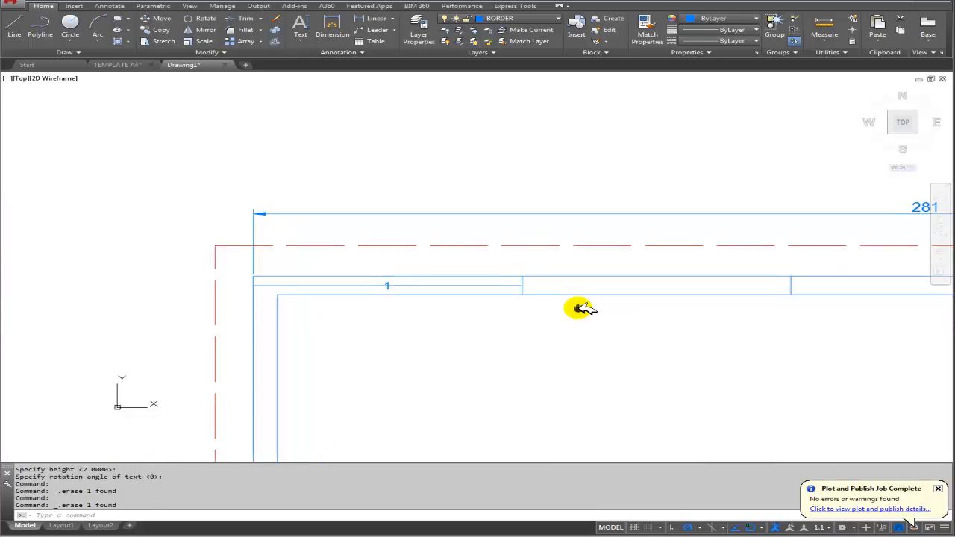
pyautogui.moveTo(528, 304); pyautogui.dragTo(435, 272, button='middle')
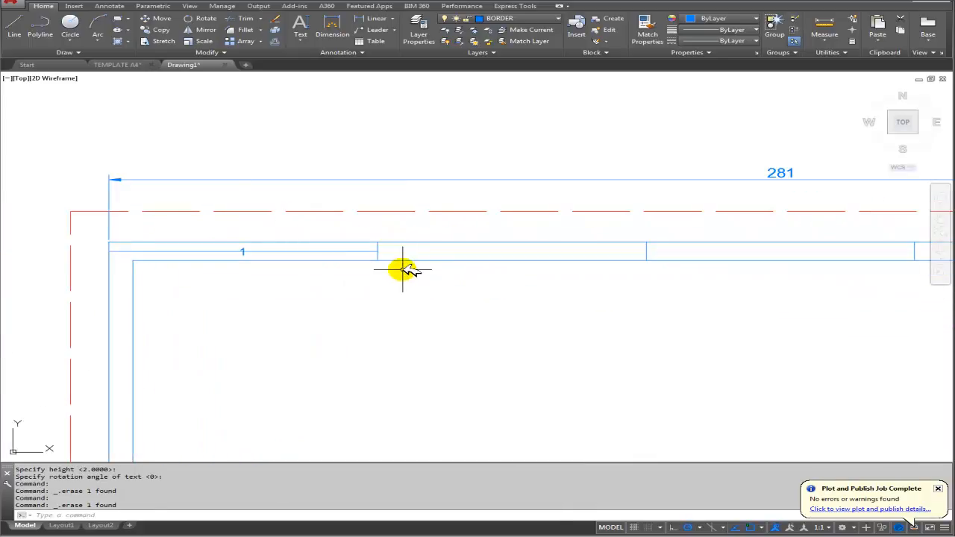
pyautogui.scroll(2, 403, 269)
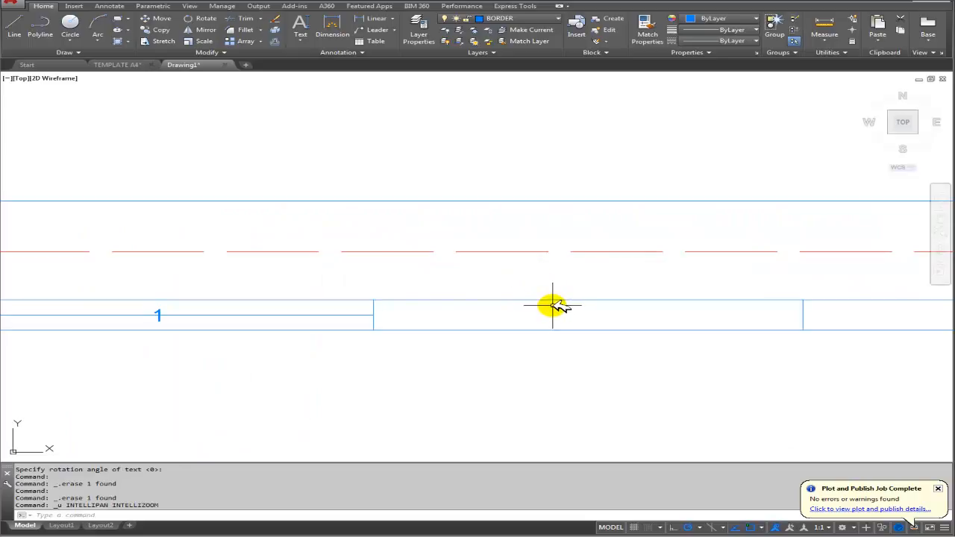
pyautogui.hotkey('ctrl', 'z')
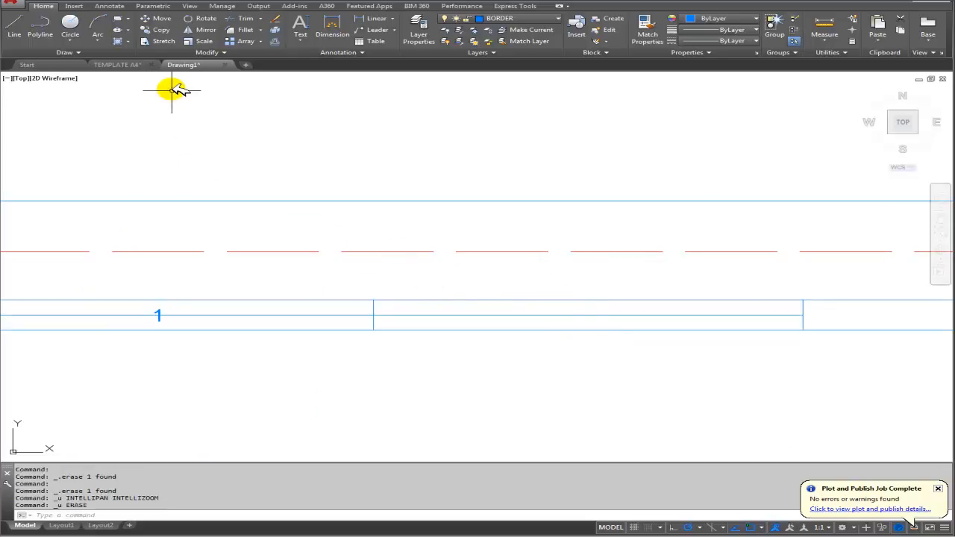
# Add the single-line text 2 with Middle justification at the second zone's guide line midpoint, height 2 and rotation 0
pyautogui.click(302, 42)
pyautogui.click(329, 76)
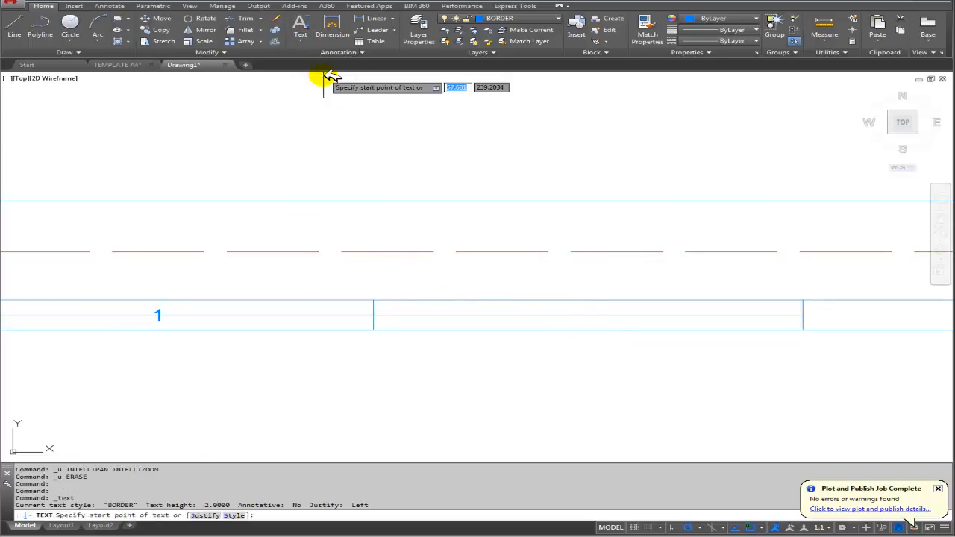
pyautogui.click(205, 515)
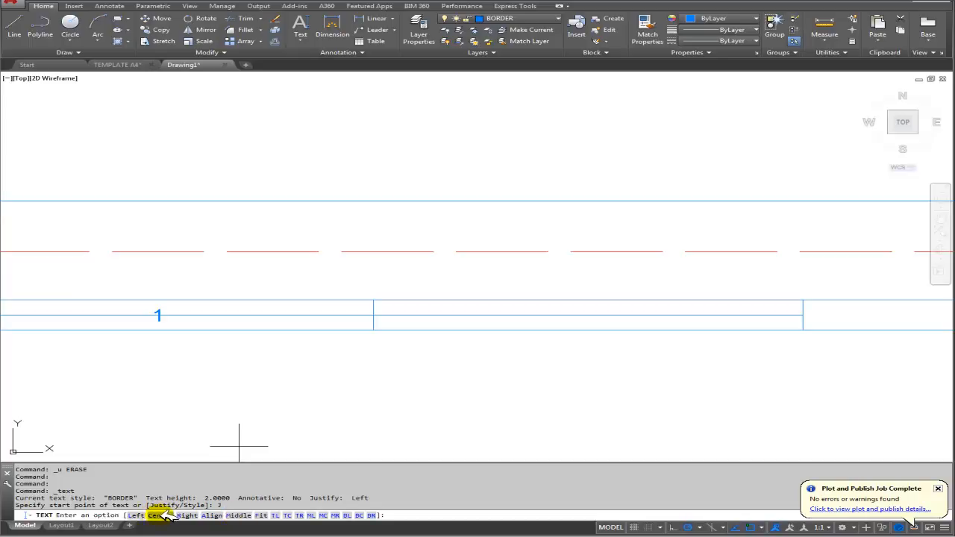
pyautogui.click(237, 514)
pyautogui.click(588, 314)
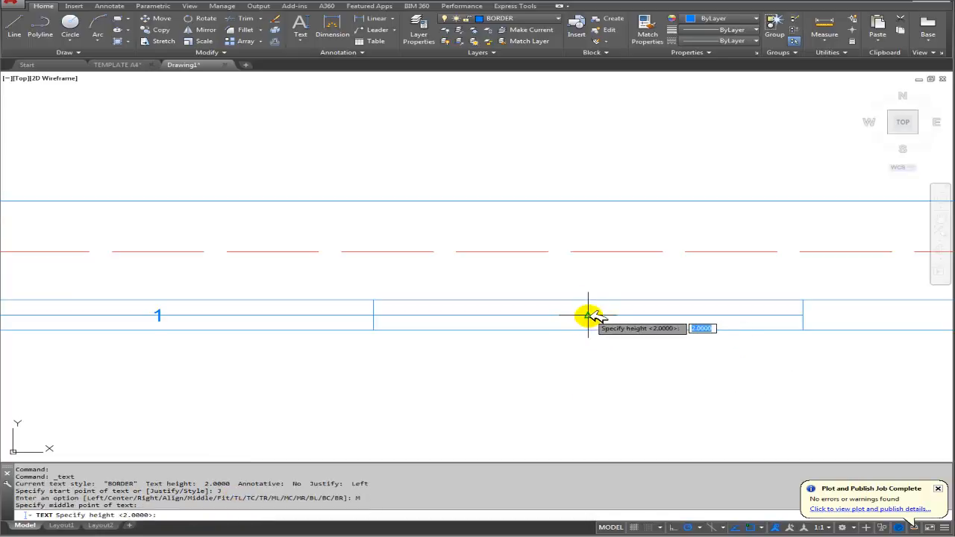
pyautogui.press('Return')
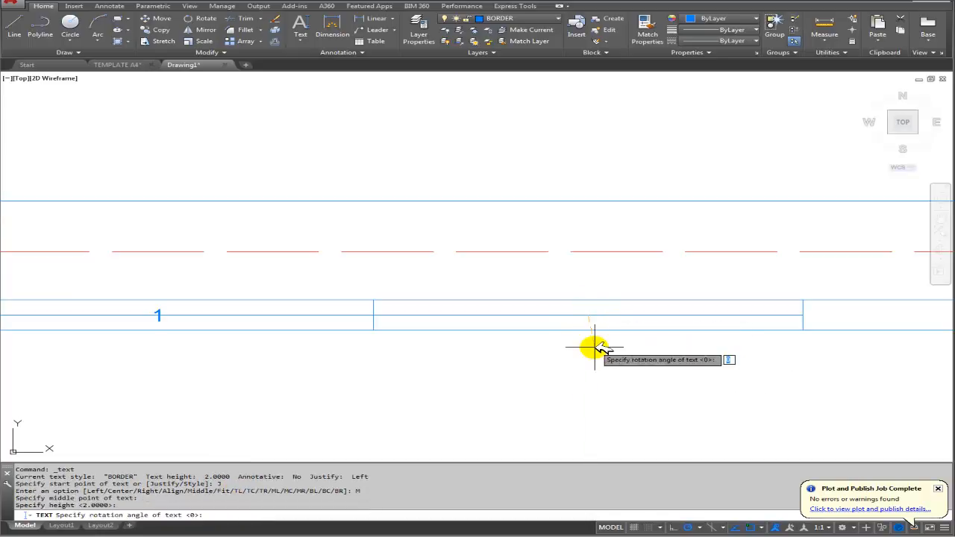
pyautogui.press('Return')
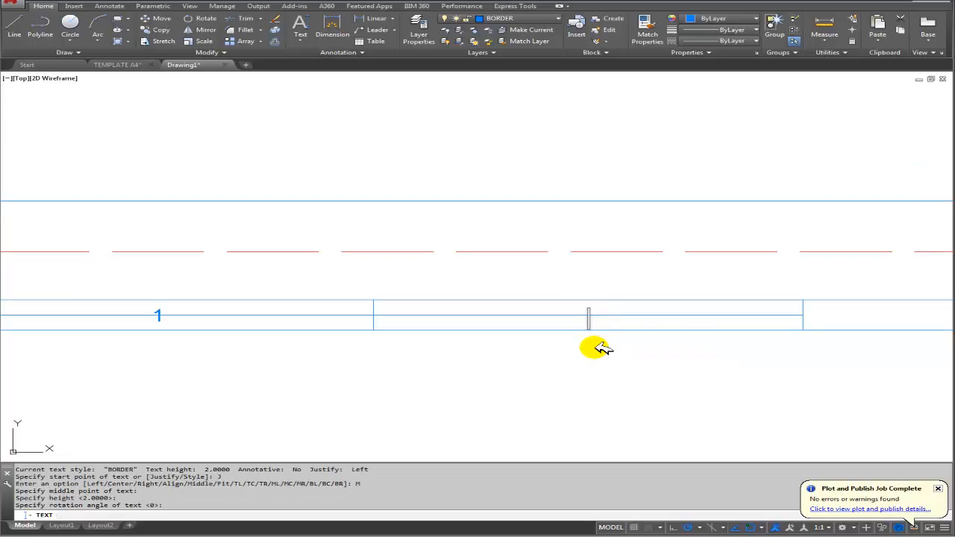
pyautogui.press('Escape')
# Erase the guide lines running through the labels 1 and 2 in the first two top zones
pyautogui.click(550, 316)
pyautogui.click(342, 315)
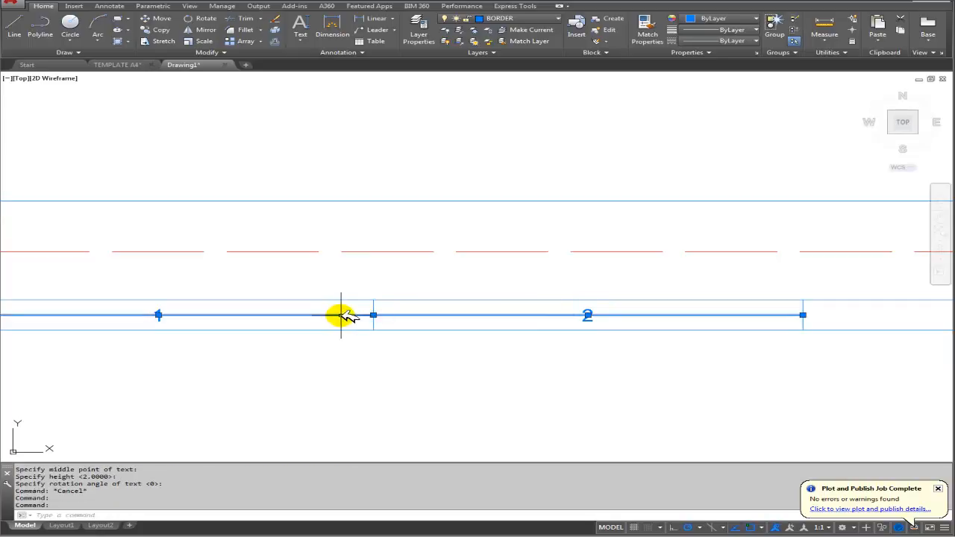
pyautogui.press('Delete')
# Start a Copy of the label 2 in the second top zone
pyautogui.scroll(-4, 426, 356)
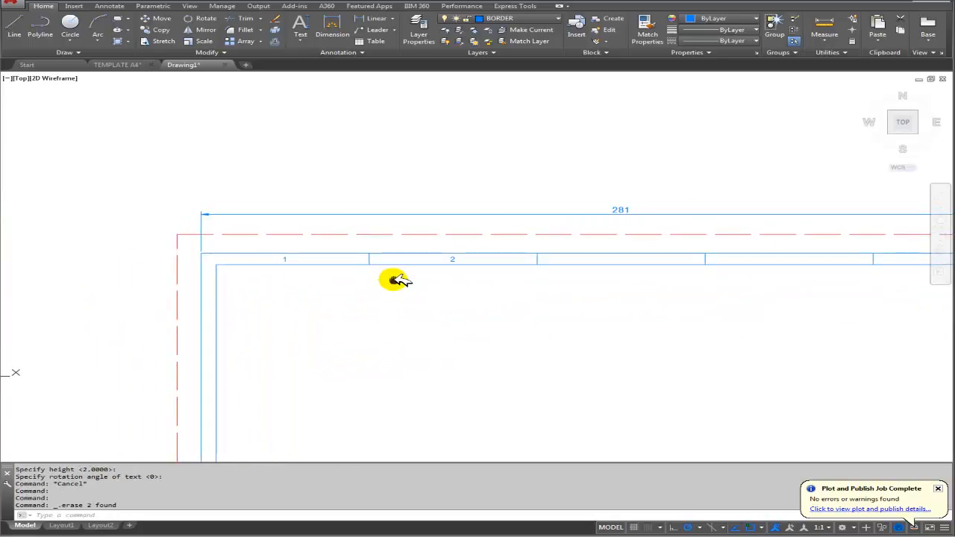
pyautogui.scroll(-3, 448, 298)
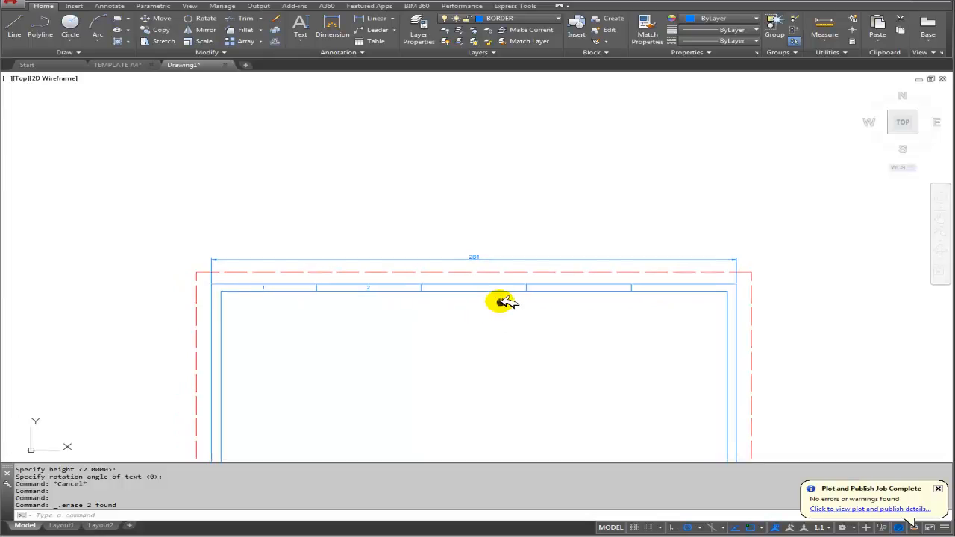
pyautogui.scroll(2, 426, 299)
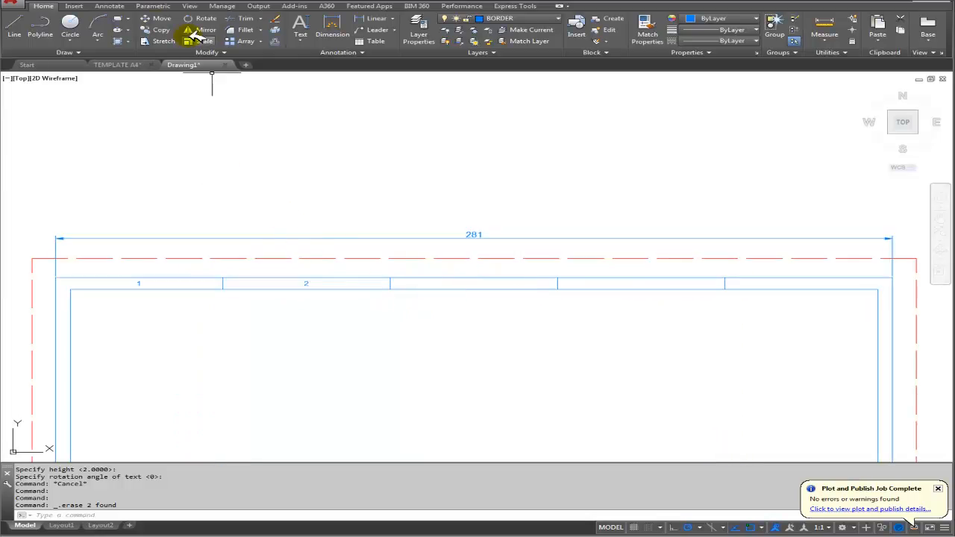
pyautogui.click(161, 31)
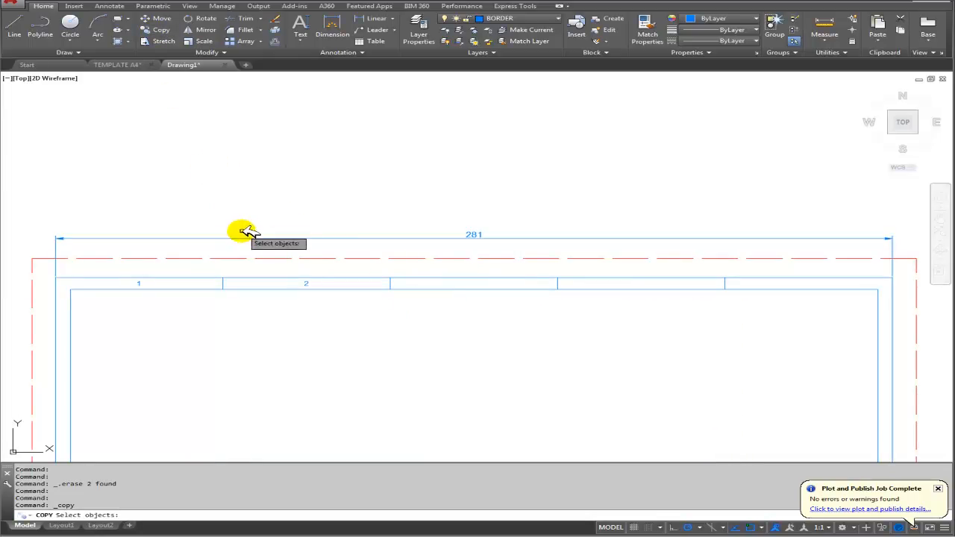
pyautogui.click(309, 283)
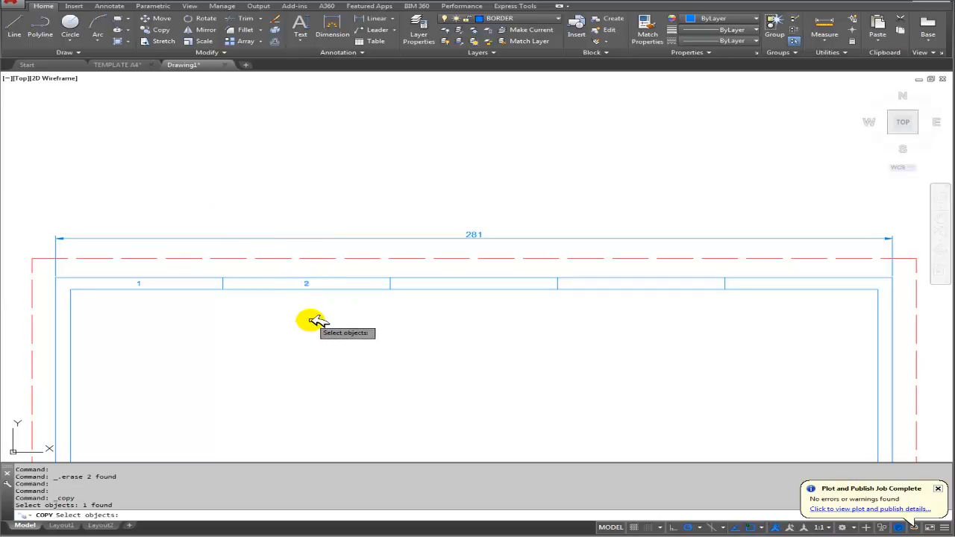
pyautogui.scroll(2, 312, 288)
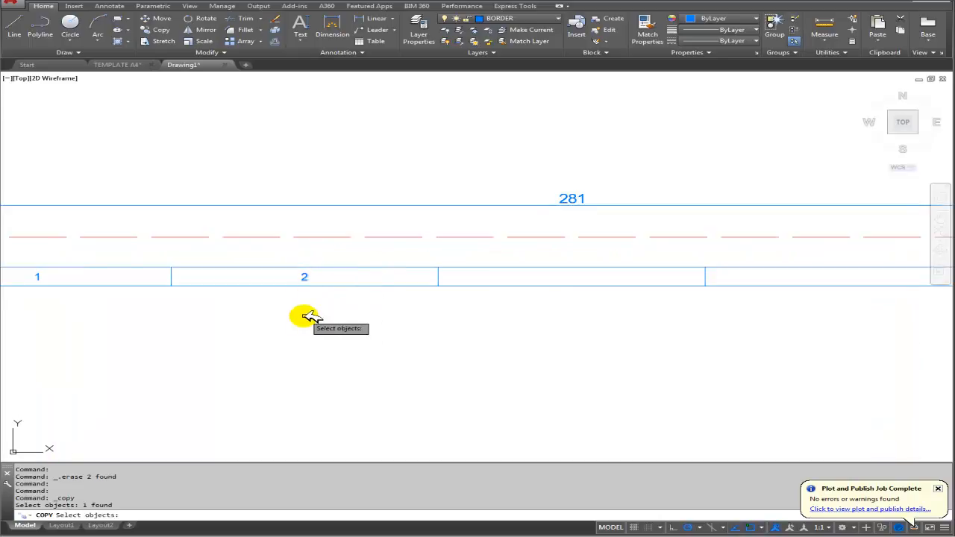
# Copy the zone number 2 into the remaining three cells of the top border strip, using the cell's upper corner as base point
pyautogui.press('Return')
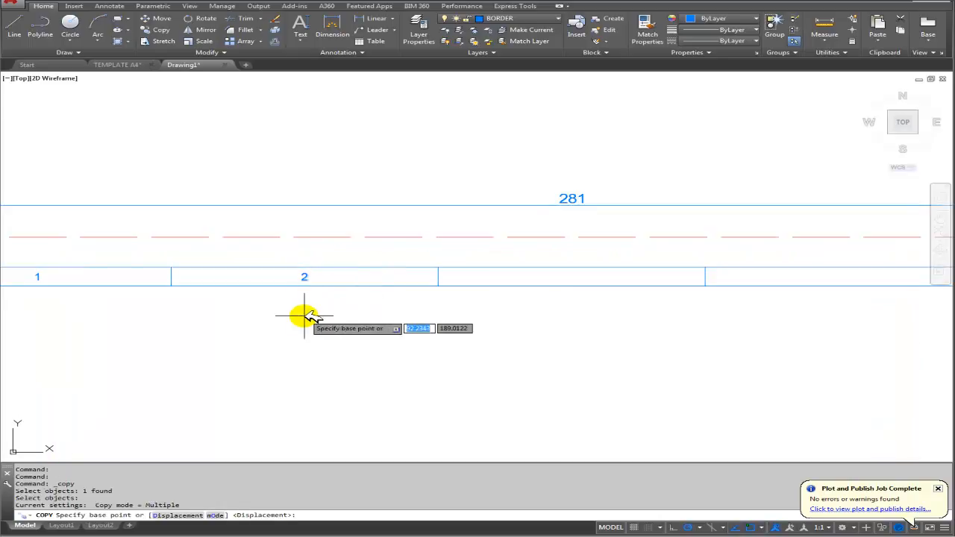
pyautogui.click(171, 266)
pyautogui.click(438, 266)
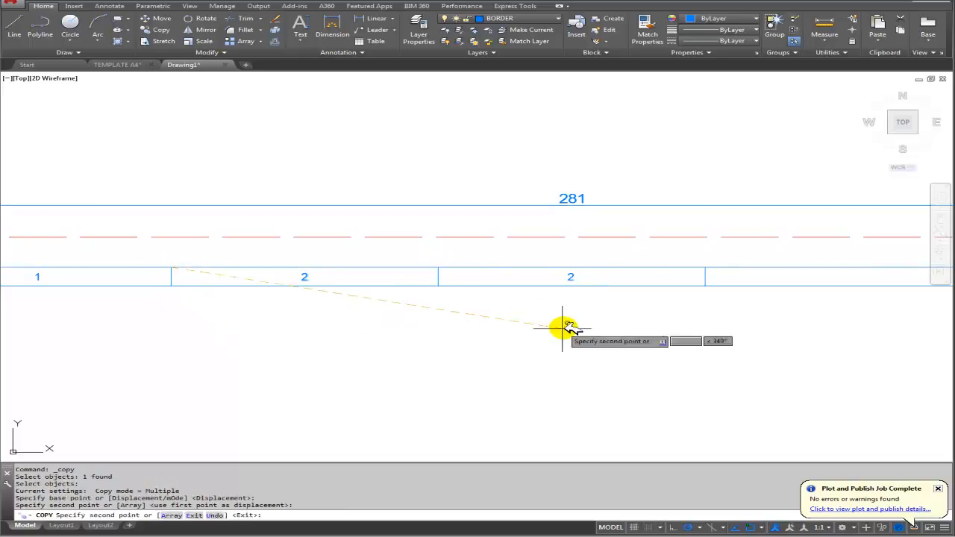
pyautogui.moveTo(602, 308); pyautogui.dragTo(425, 327, button='middle')
pyautogui.click(529, 286)
pyautogui.moveTo(560, 311); pyautogui.dragTo(454, 320, button='middle')
pyautogui.scroll(-4, 498, 327)
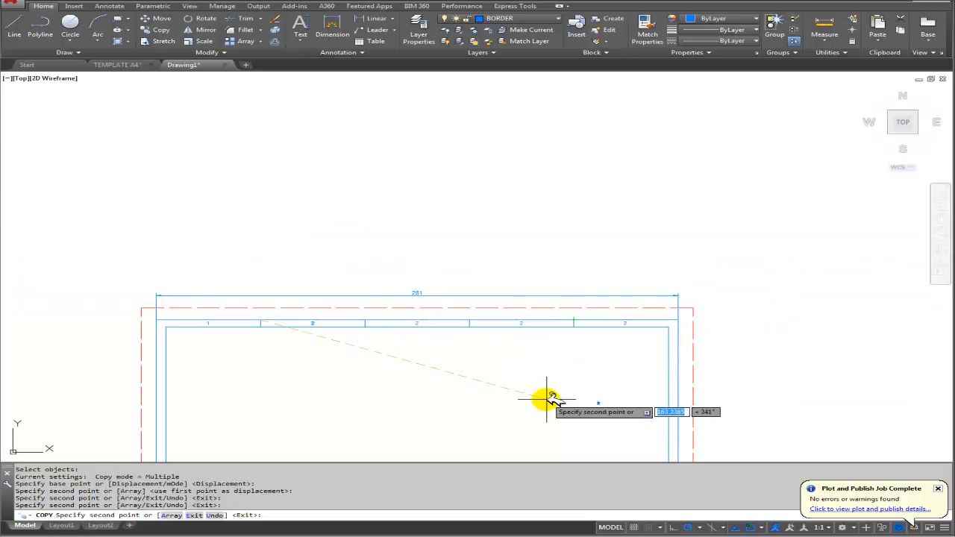
pyautogui.press('Escape')
# Change the copied numbers in the last three cells of the top border strip to 3, 4 and 5
pyautogui.scroll(3, 399, 336)
pyautogui.moveTo(333, 302); pyautogui.dragTo(254, 297, button='middle')
pyautogui.doubleClick(280, 275)
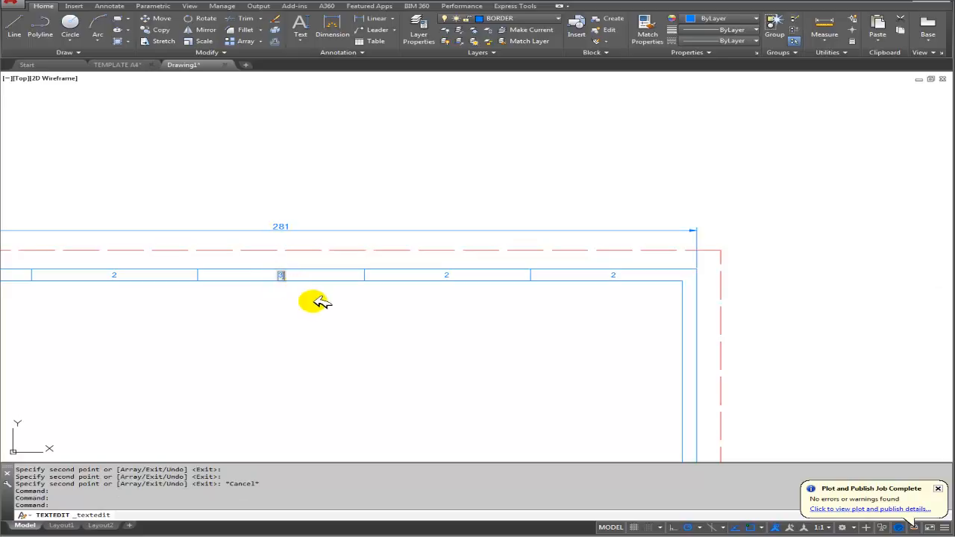
pyautogui.doubleClick(447, 276)
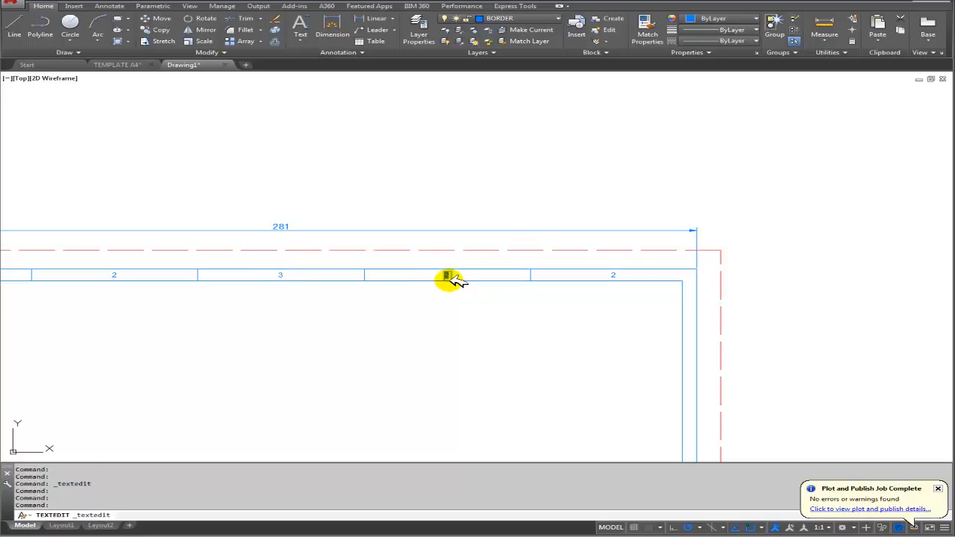
pyautogui.write('4')
pyautogui.doubleClick(612, 275)
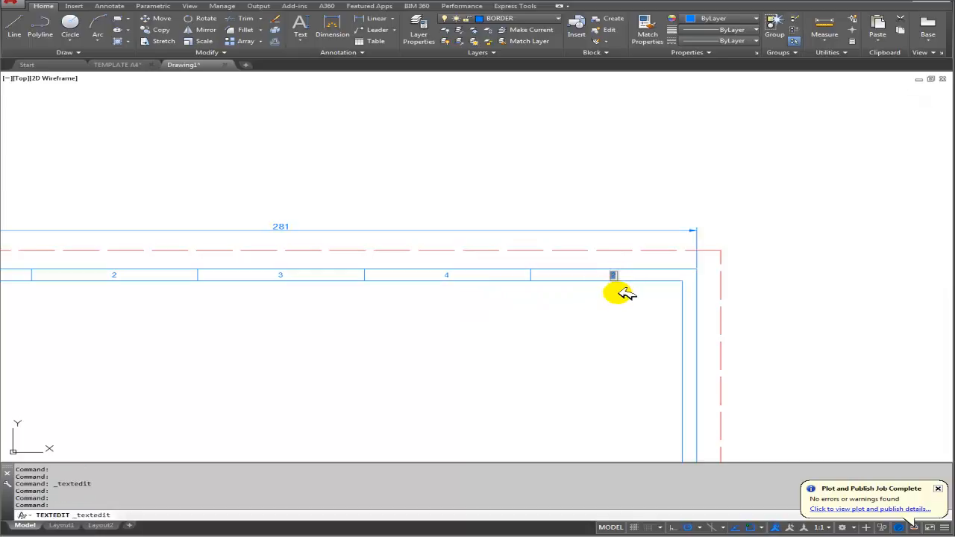
pyautogui.write('5')
pyautogui.click(586, 316)
# Add a vertical linear dimension for the outer border's full height, placed outside the frame's left edge
pyautogui.scroll(-4, 461, 326)
pyautogui.moveTo(419, 314)
pyautogui.mouseDown(button='middle')
pyautogui.moveTo(557, 224)
pyautogui.moveTo(573, 199)
pyautogui.mouseUp(button='middle')
pyautogui.scroll(2, 480, 217)
pyautogui.moveTo(461, 226); pyautogui.dragTo(333, 252, button='middle')
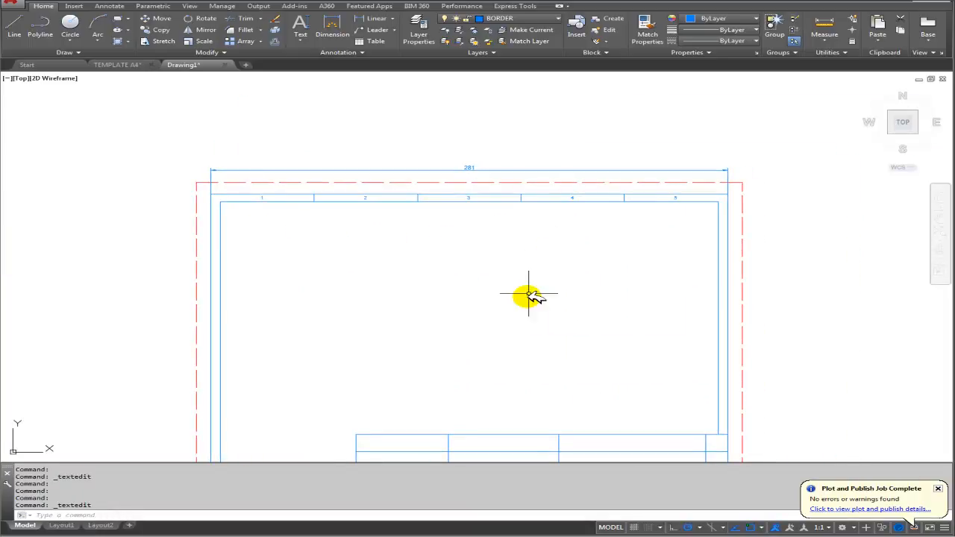
pyautogui.moveTo(467, 278); pyautogui.dragTo(550, 222, button='middle')
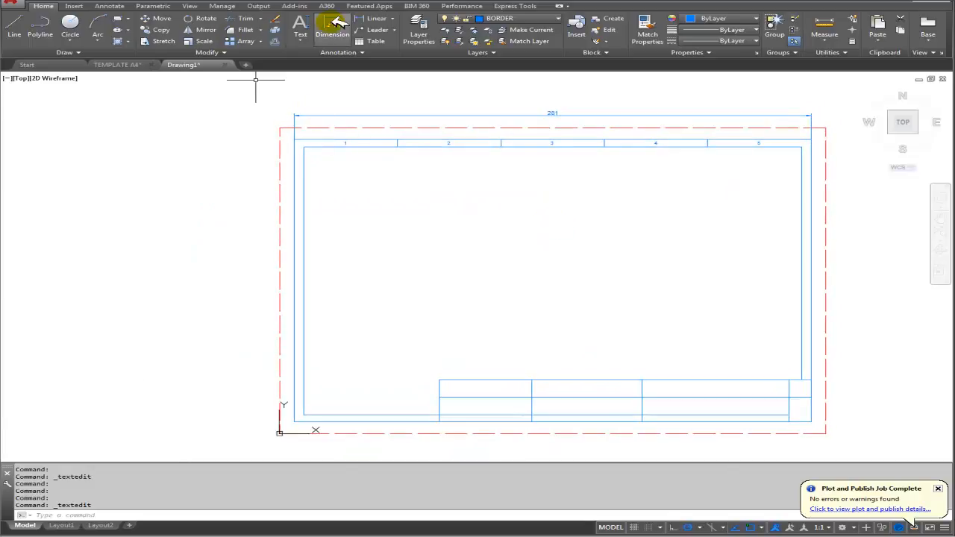
pyautogui.click(366, 18)
pyautogui.click(296, 145)
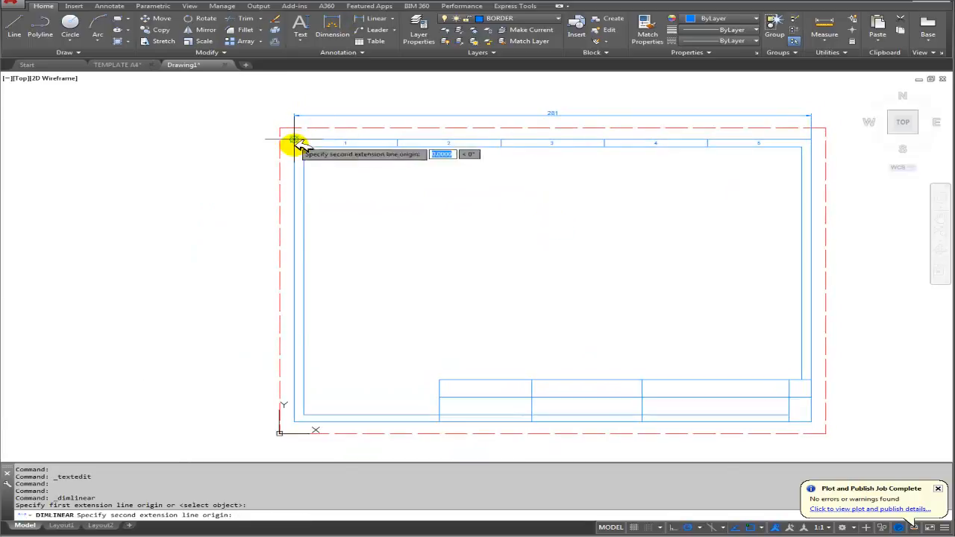
pyautogui.click(303, 417)
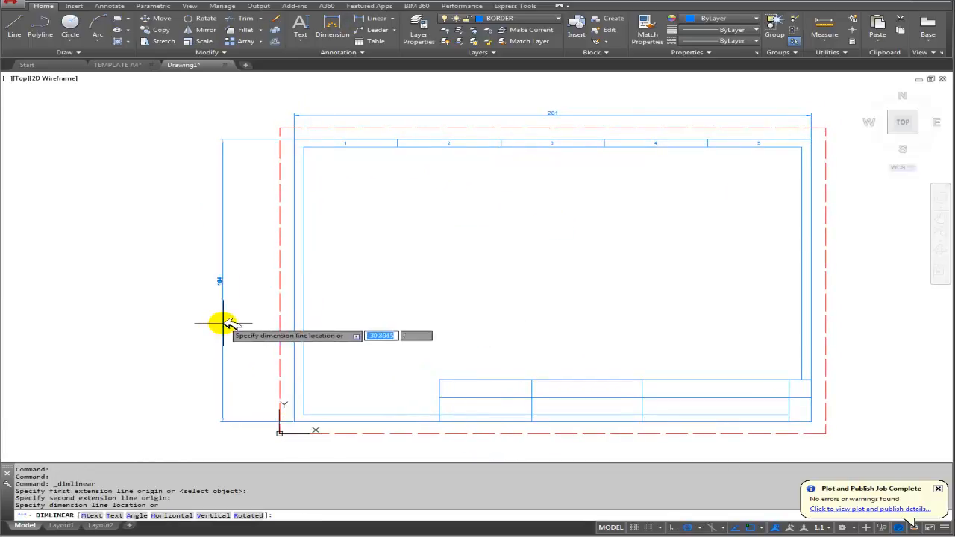
pyautogui.click(224, 290)
# Read the border's height dimension and divide 194 by 5 in Calculator, then close Calculator
pyautogui.scroll(4, 224, 289)
pyautogui.scroll(-4, 241, 289)
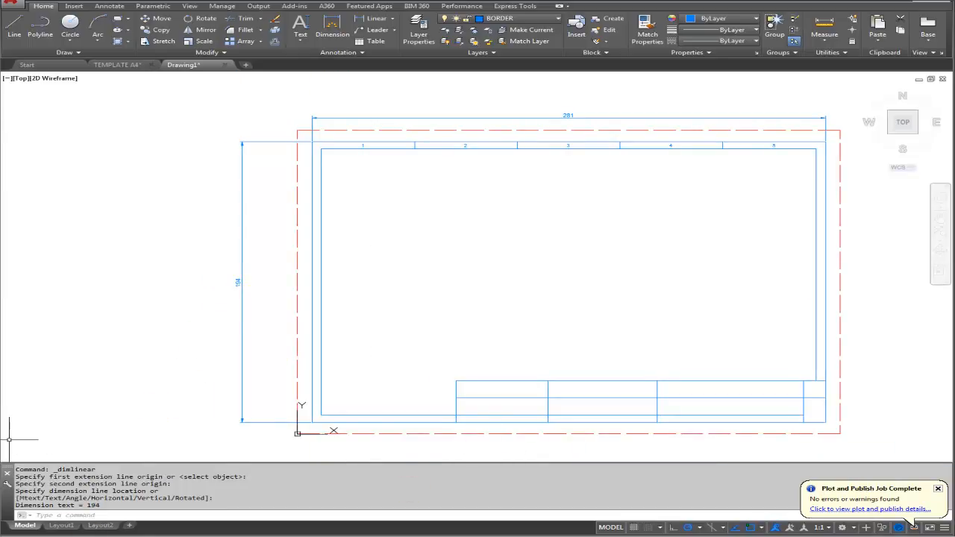
pyautogui.click(1, 536)
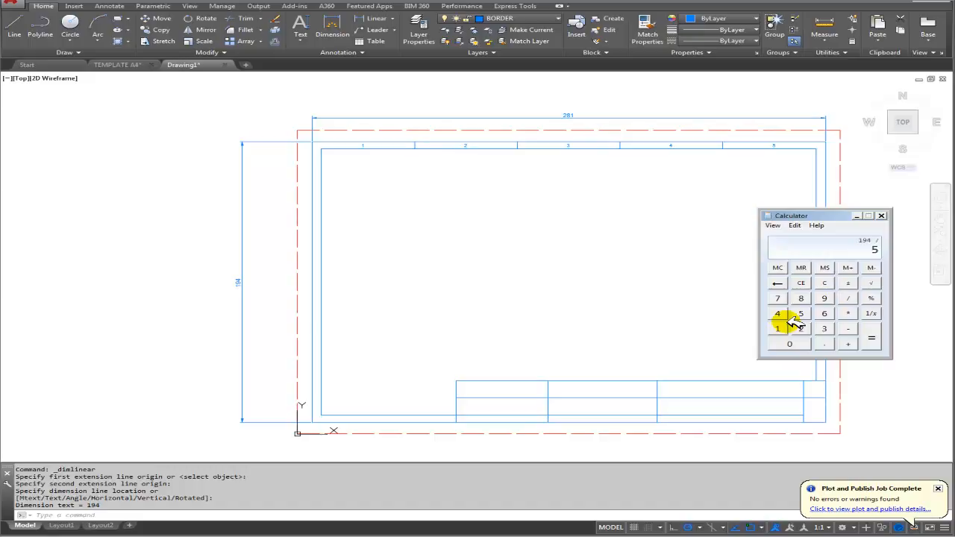
pyautogui.click(883, 216)
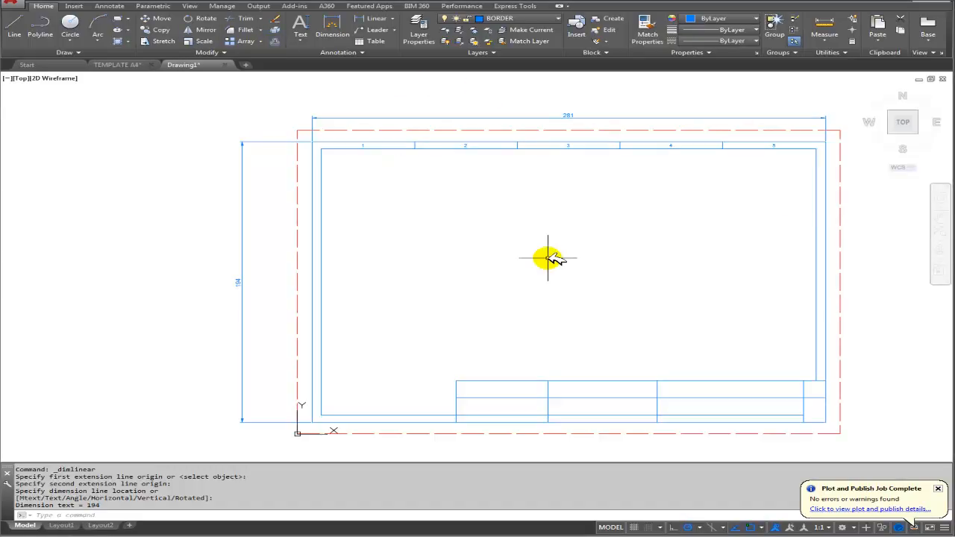
# Offset the outer border's top line 38.8 downward
pyautogui.click(274, 35)
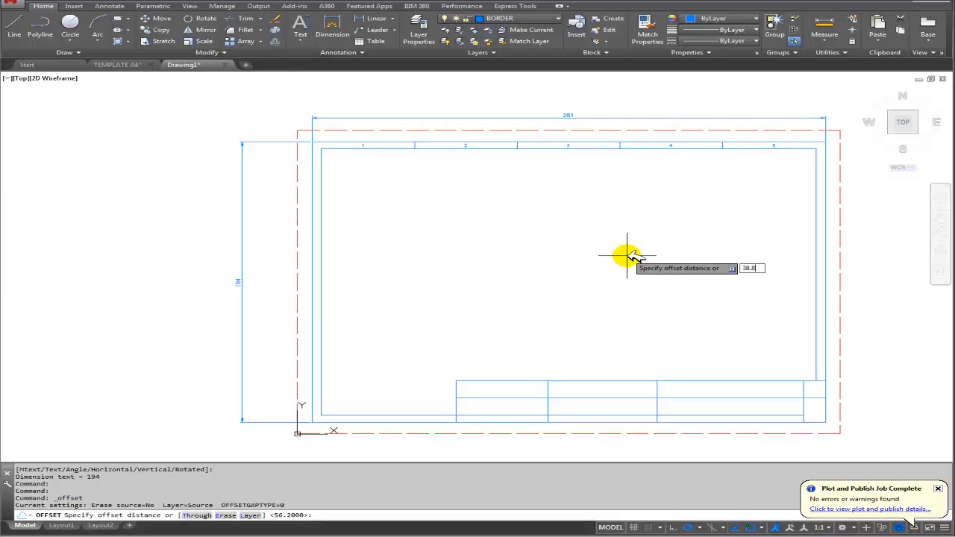
pyautogui.press('Return')
pyautogui.click(351, 142)
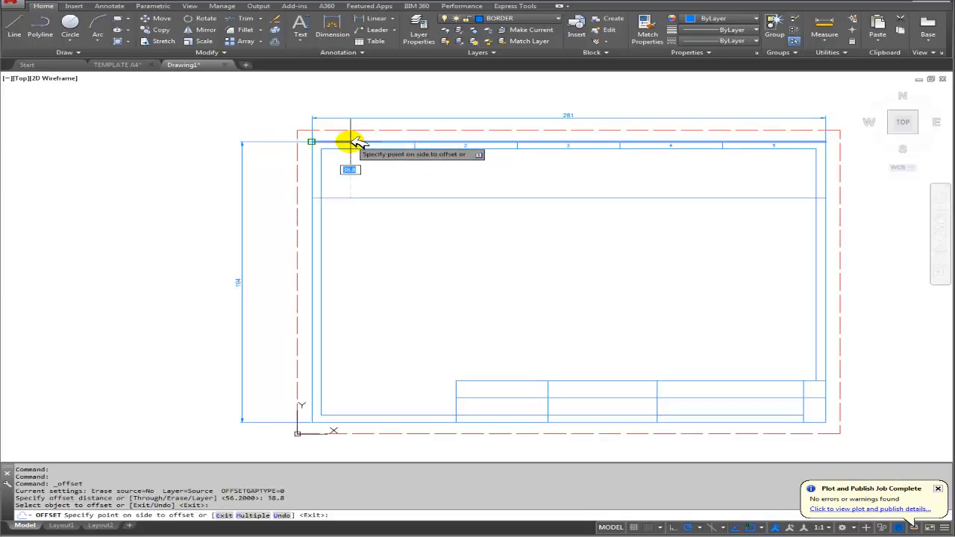
pyautogui.click(376, 208)
# Offset the new horizontal line repeatedly with the Multiple option to add three more lines below it, spaced 38.8 apart
pyautogui.click(371, 198)
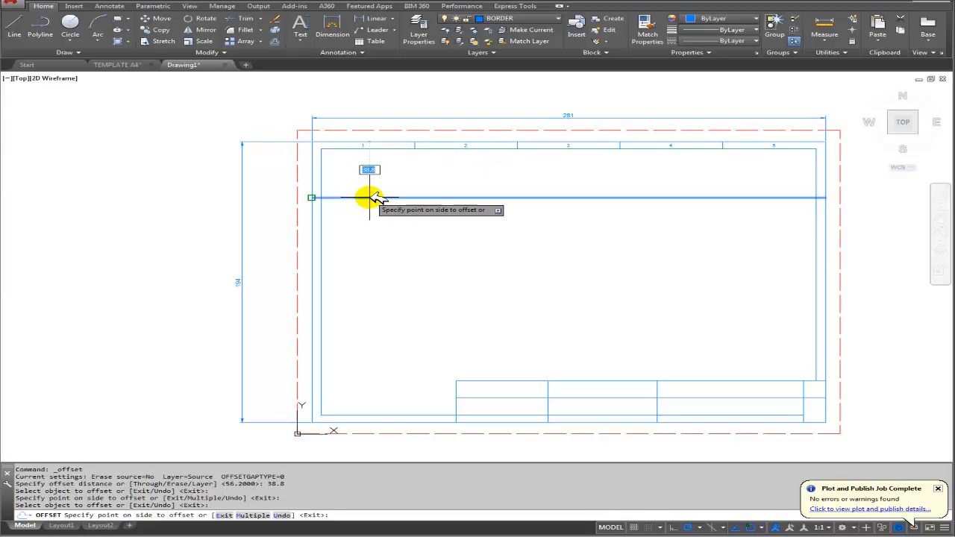
pyautogui.click(254, 515)
pyautogui.click(393, 343)
pyautogui.click(389, 360)
pyautogui.rightClick(433, 335)
pyautogui.click(442, 338)
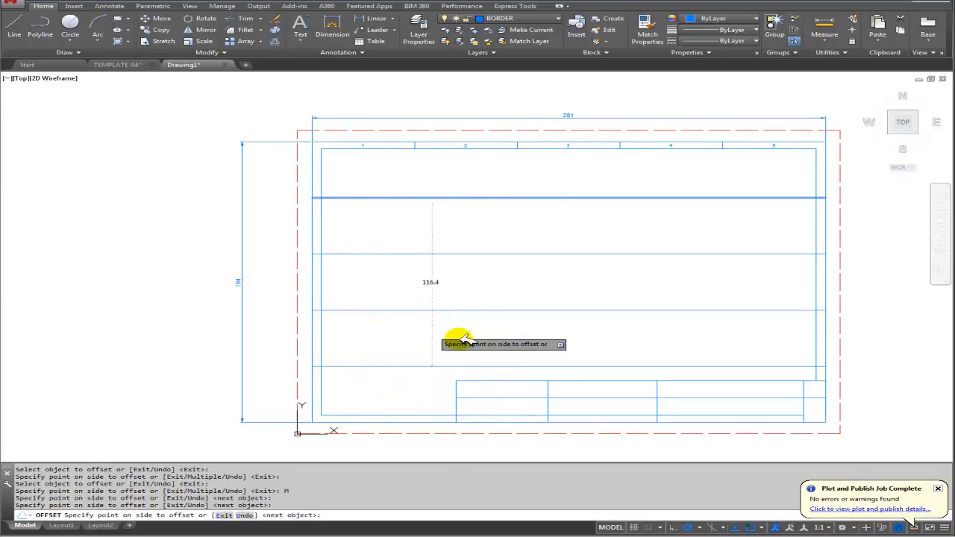
pyautogui.click(412, 310)
pyautogui.rightClick(448, 342)
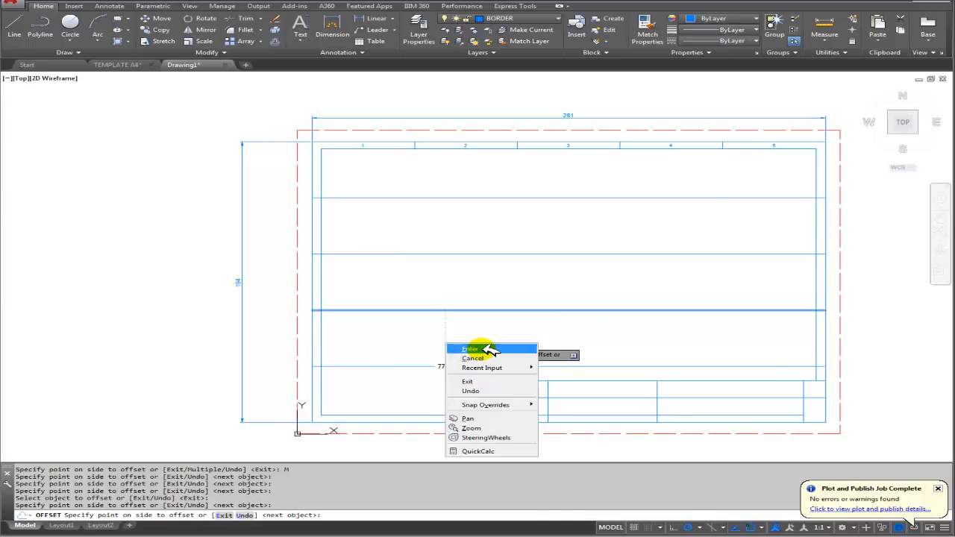
pyautogui.click(470, 347)
pyautogui.press('Escape')
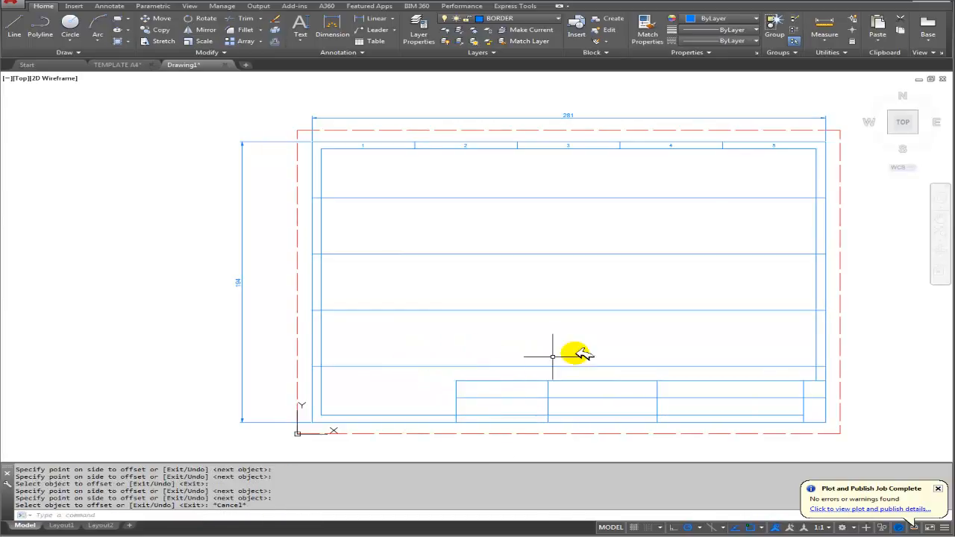
# Trim the four offset lines inside the frame against the inner left border line, leaving only short dividers in the left strip
pyautogui.click(245, 19)
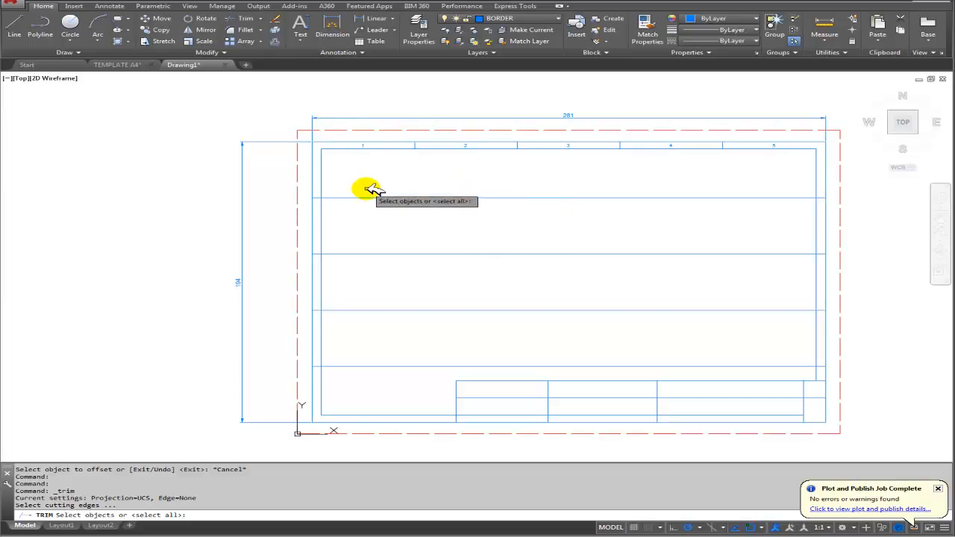
pyautogui.click(326, 172)
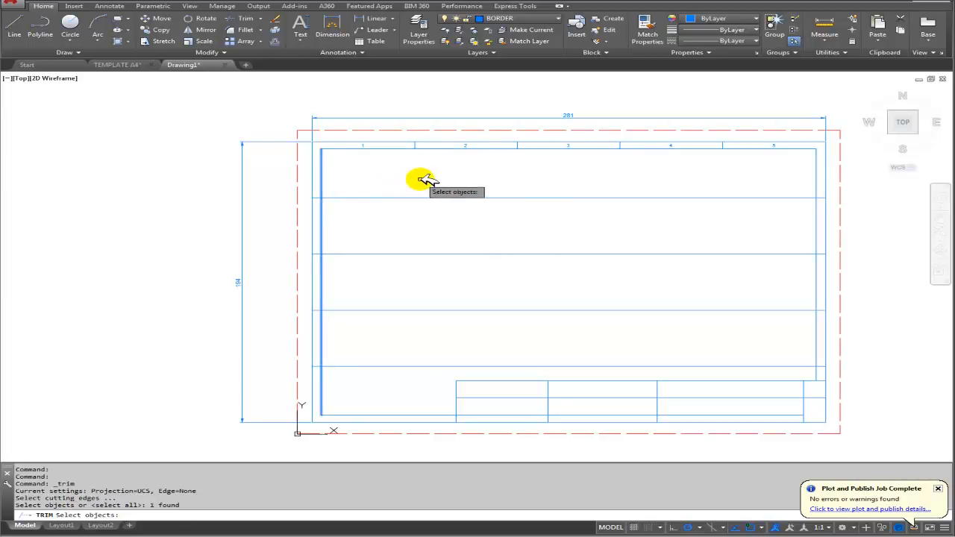
pyautogui.press('Return')
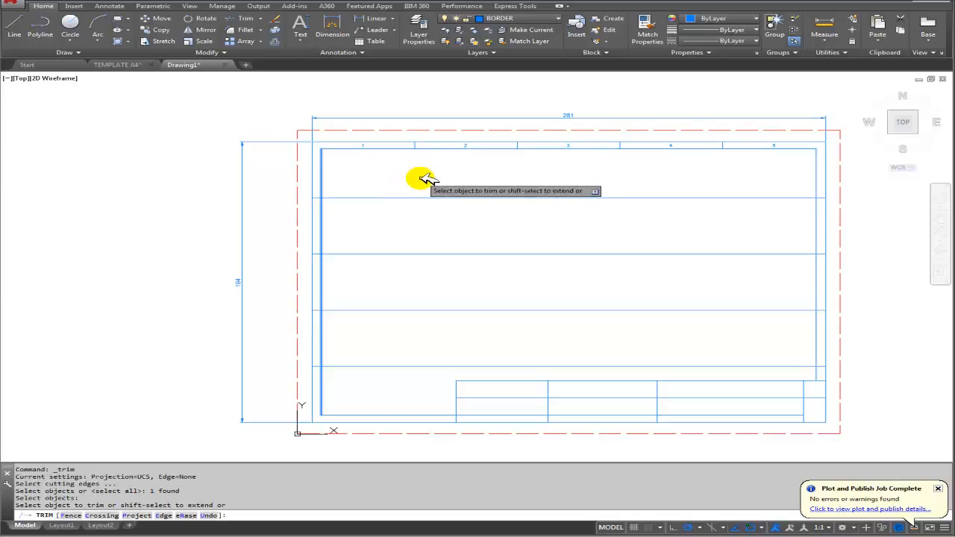
pyautogui.click(442, 373)
pyautogui.click(375, 187)
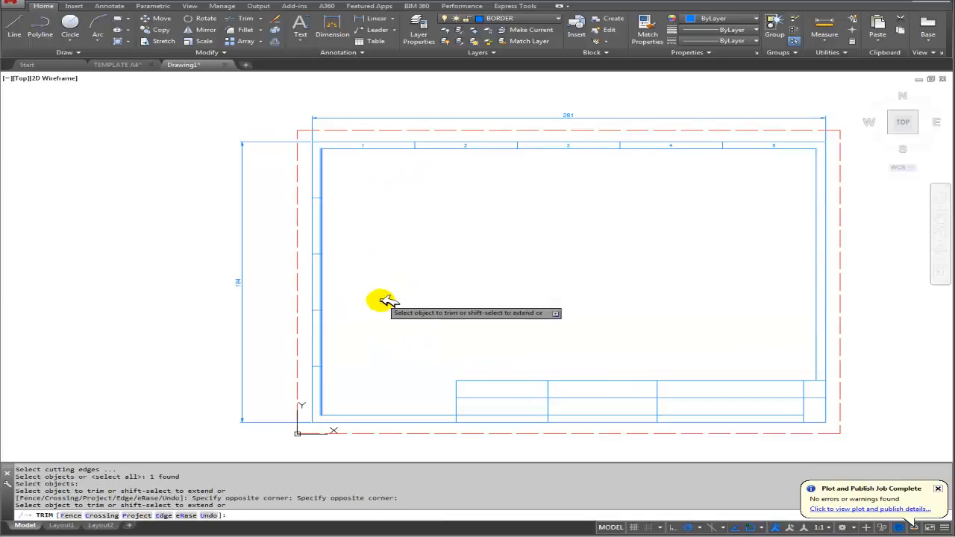
pyautogui.rightClick(384, 265)
pyautogui.click(410, 272)
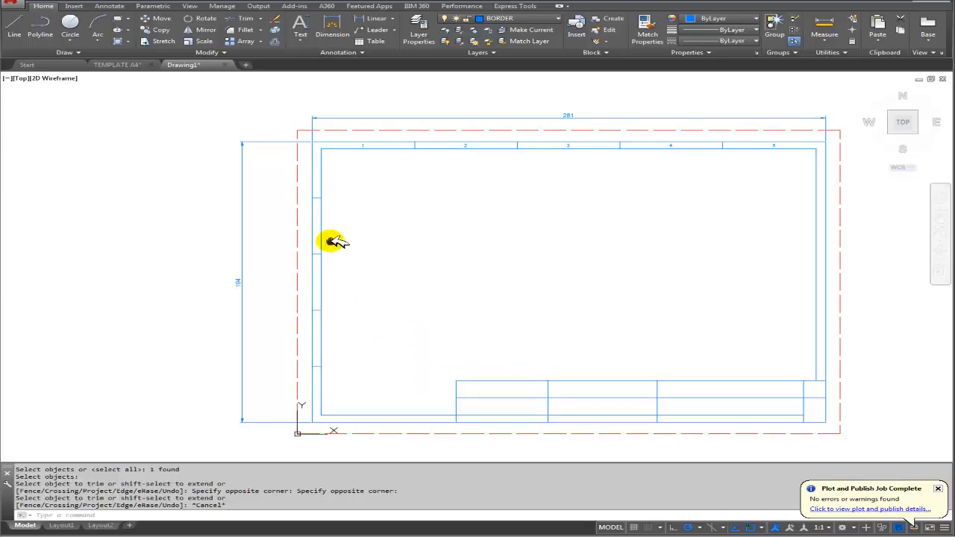
# Draw a vertical helper line from the midpoint of the first left-strip divider up to the outer top border line
pyautogui.scroll(4, 343, 244)
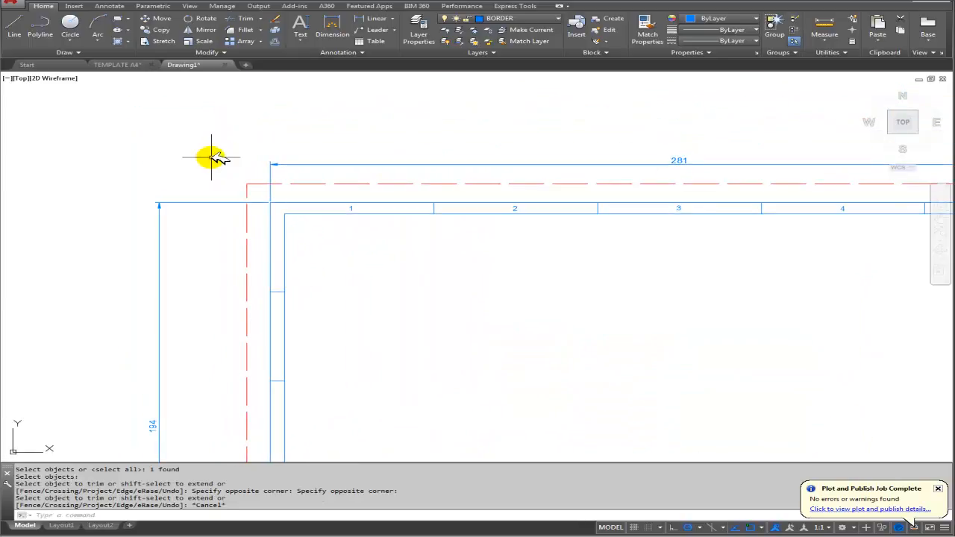
pyautogui.click(15, 31)
pyautogui.scroll(4, 261, 272)
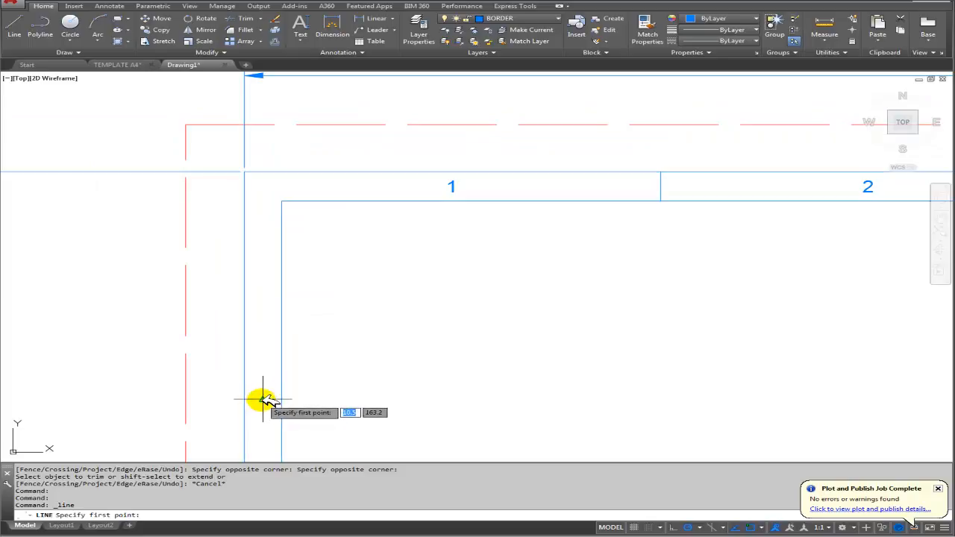
pyautogui.click(263, 400)
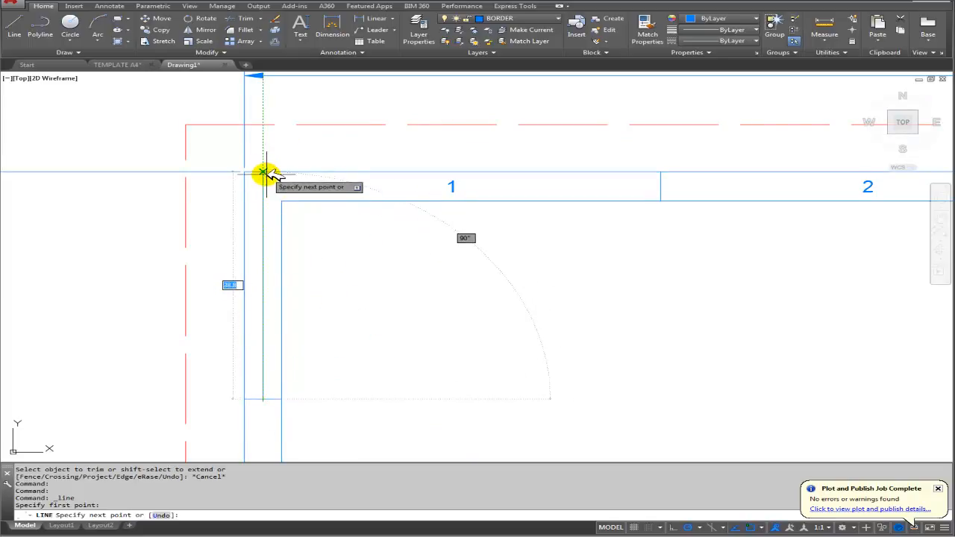
pyautogui.click(263, 172)
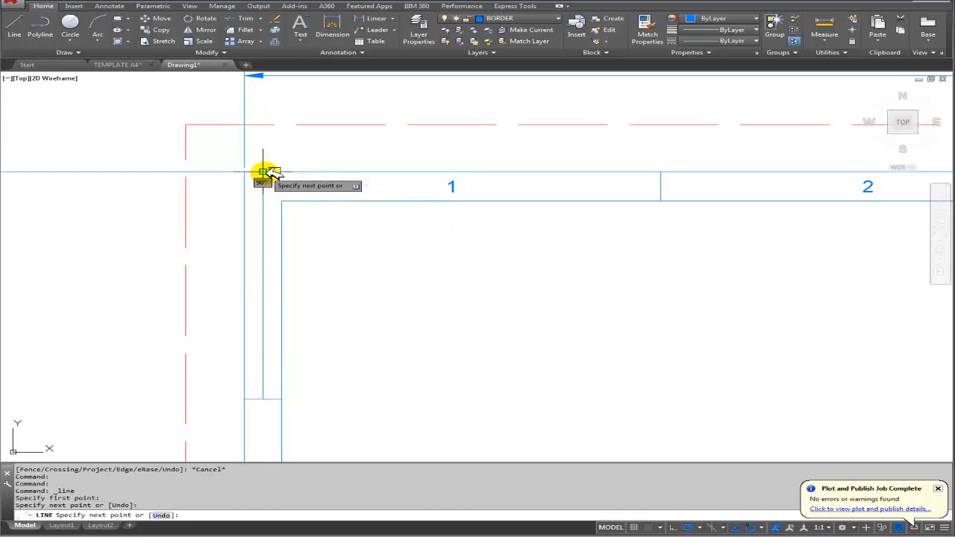
pyautogui.press('Escape')
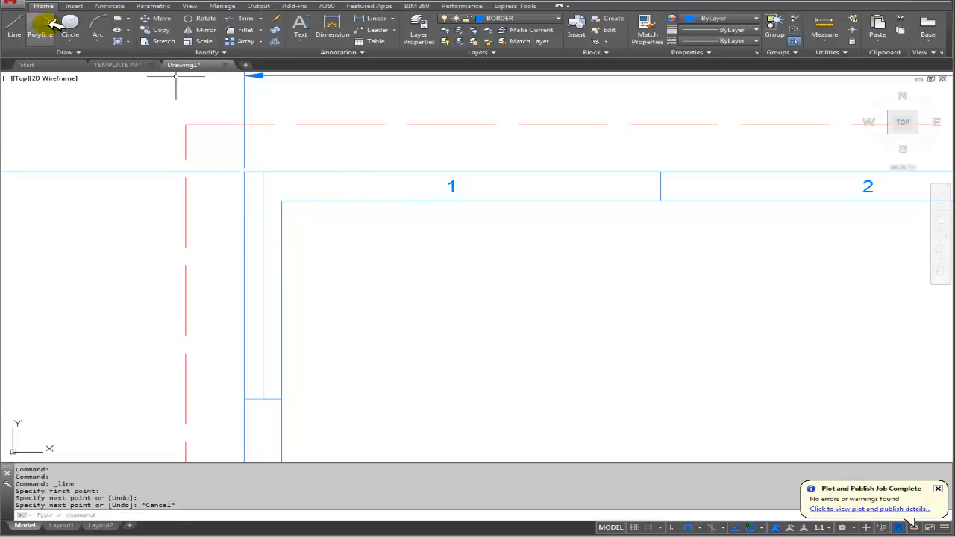
# Place middle-justified text "A", height 2 and rotation 0, at the helper line's midpoint, and delete the helper line
pyautogui.click(300, 38)
pyautogui.click(321, 76)
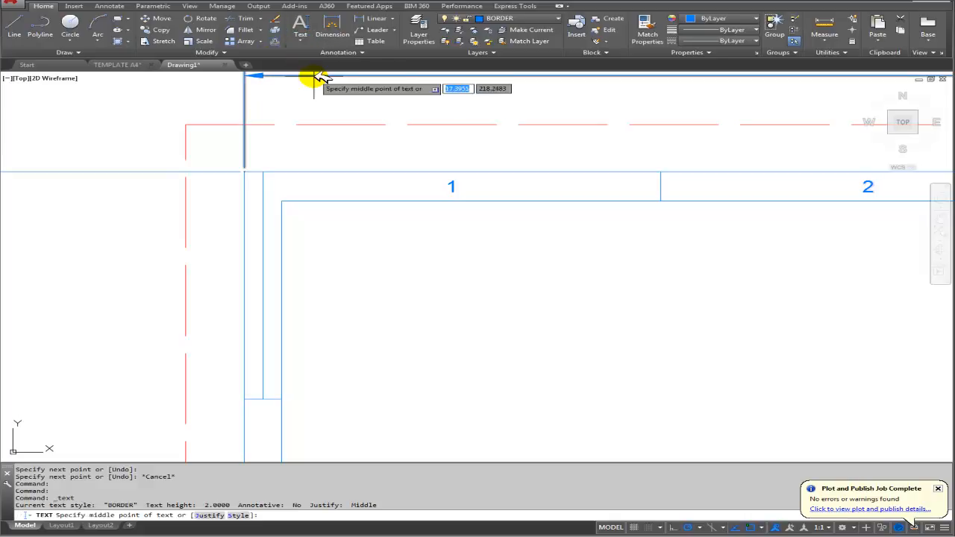
pyautogui.click(262, 285)
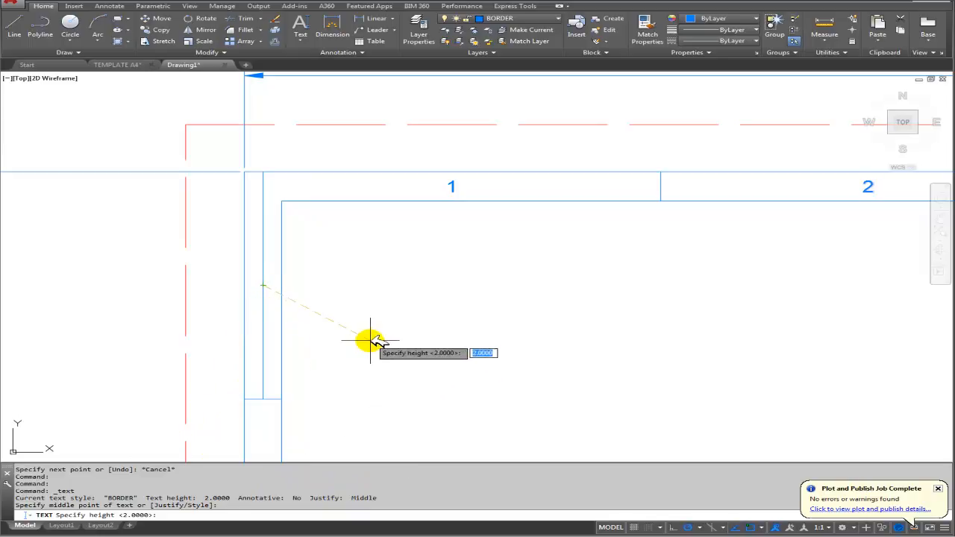
pyautogui.press('Return')
pyautogui.press('Return')
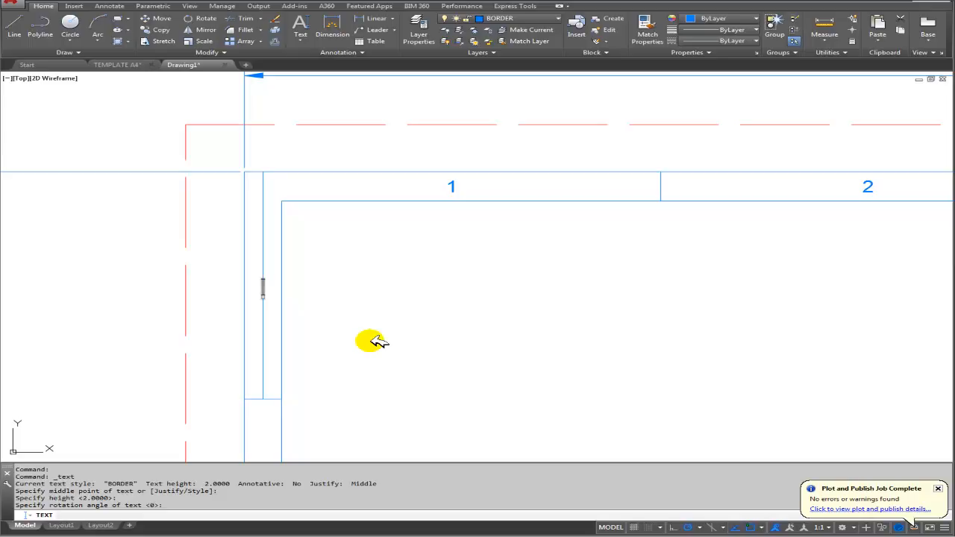
pyautogui.press('Escape')
pyautogui.click(263, 338)
pyautogui.press('Delete')
# Copy the letter "A" into the four zones below it, using the outer border corner and the divider endpoints as reference points
pyautogui.scroll(-4, 305, 220)
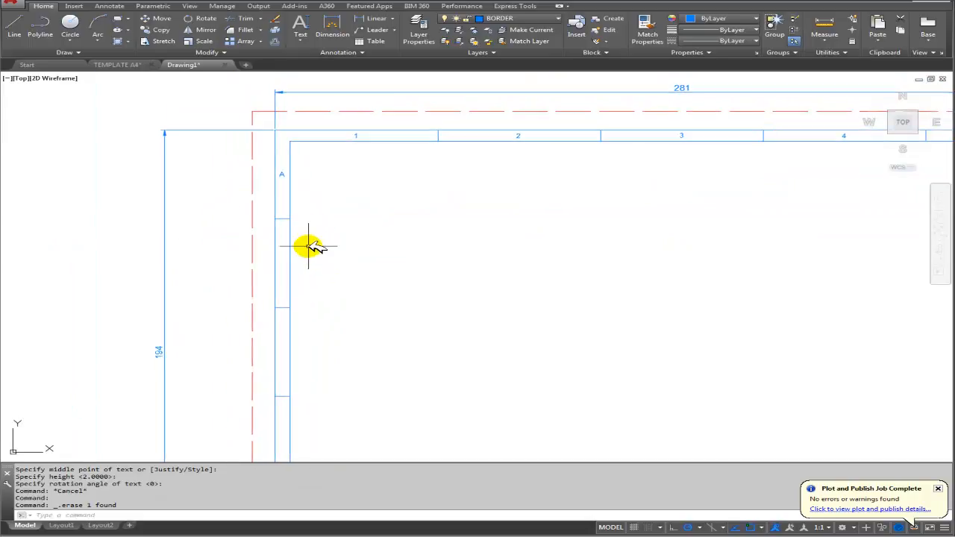
pyautogui.click(161, 30)
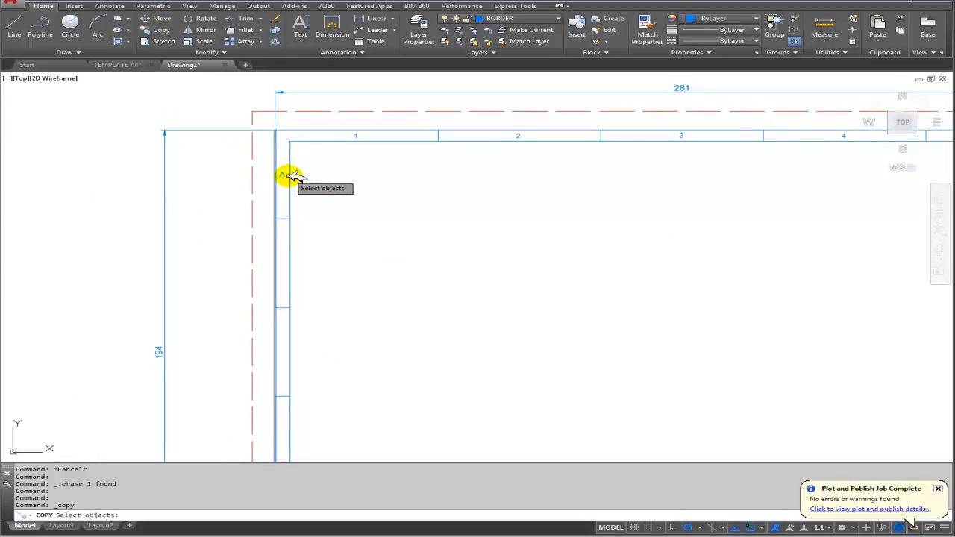
pyautogui.click(276, 176)
pyautogui.press('Return')
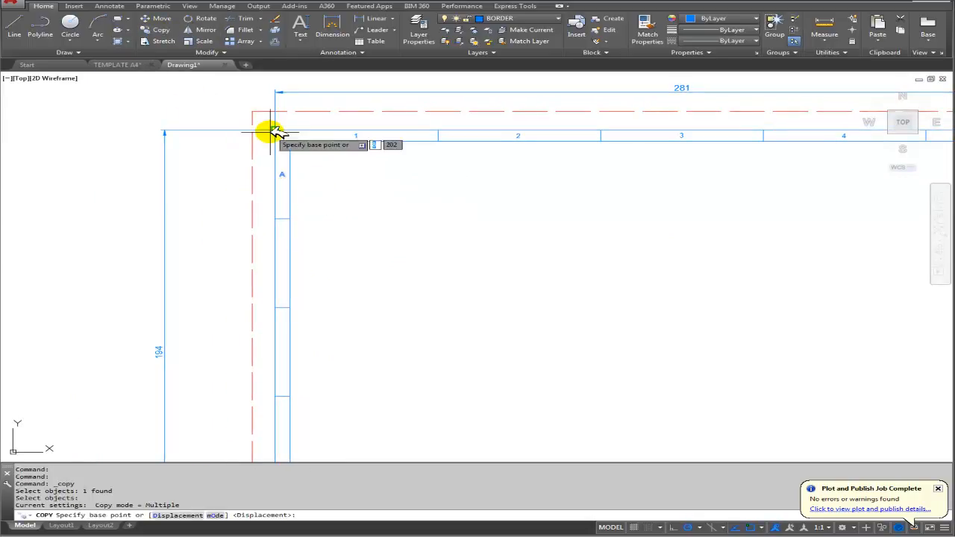
pyautogui.click(276, 132)
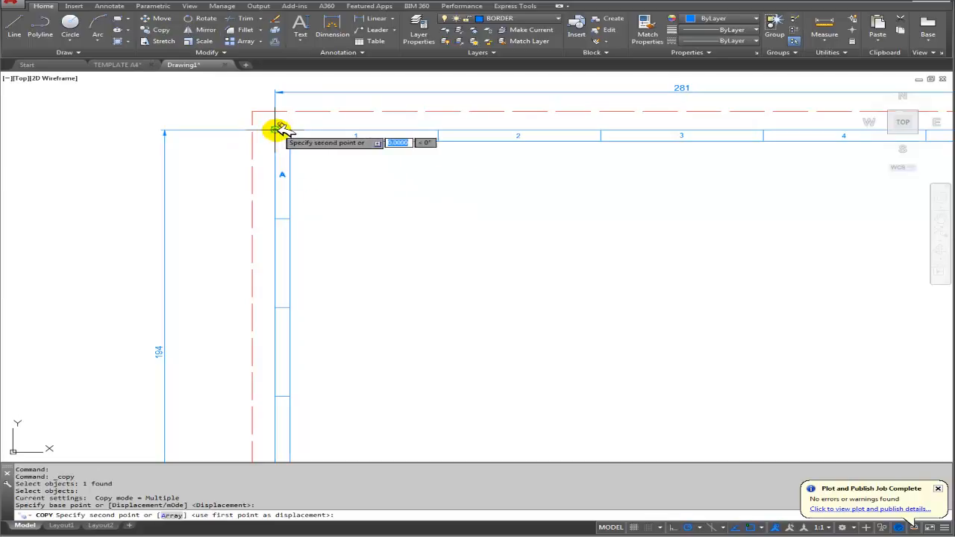
pyautogui.click(275, 219)
pyautogui.click(276, 307)
pyautogui.moveTo(320, 338); pyautogui.dragTo(330, 196, button='middle')
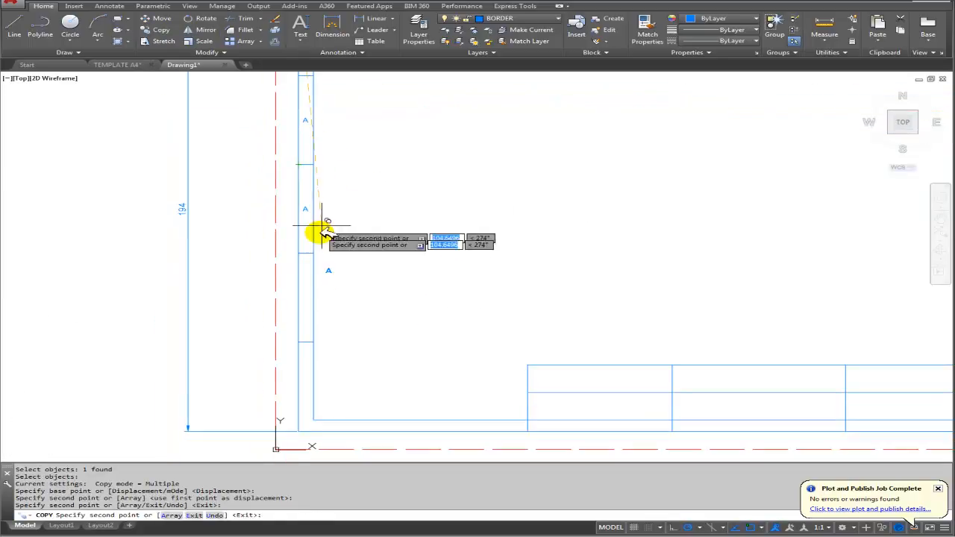
pyautogui.click(298, 254)
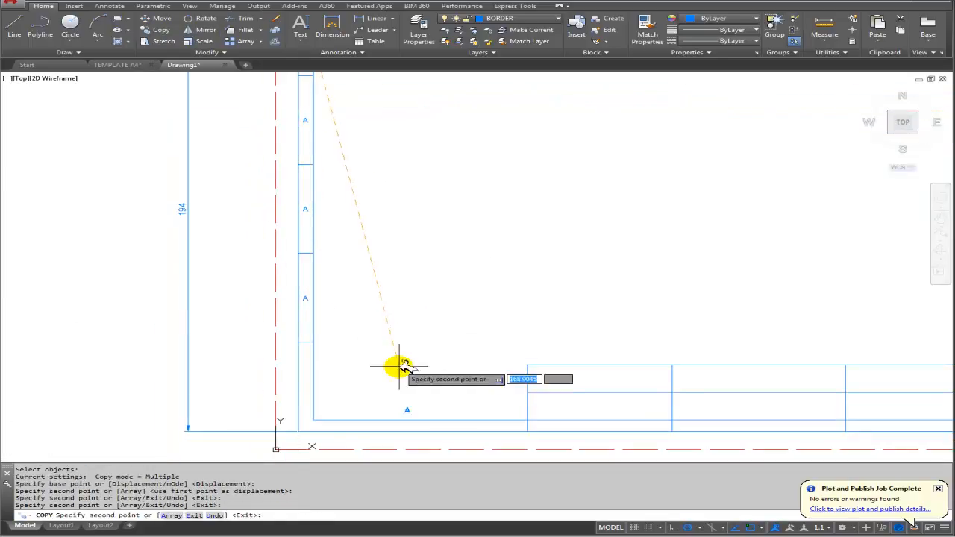
pyautogui.click(299, 343)
pyautogui.press('Escape')
# Change the copied letters in the second and third zones of the left strip to "B" and "C"
pyautogui.moveTo(319, 279); pyautogui.dragTo(305, 377, button='middle')
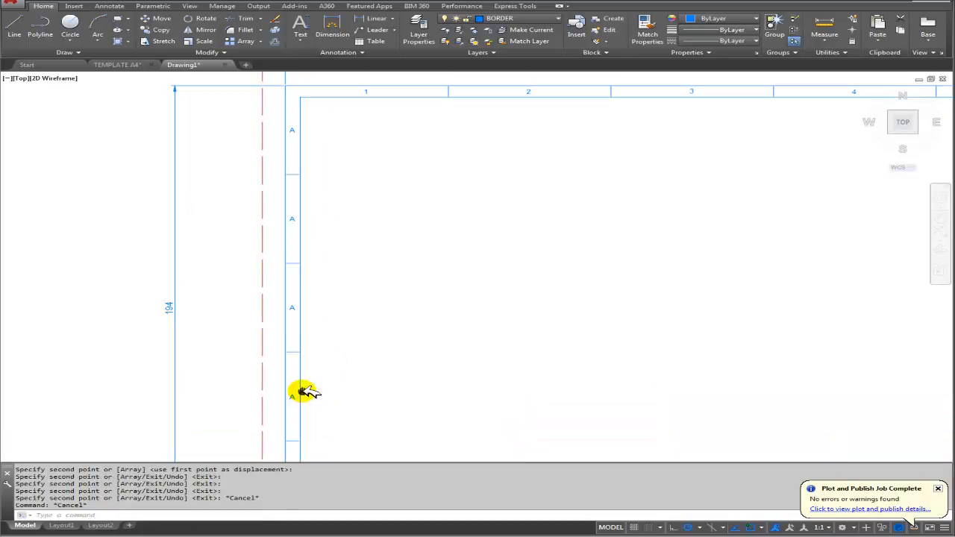
pyautogui.doubleClick(292, 220)
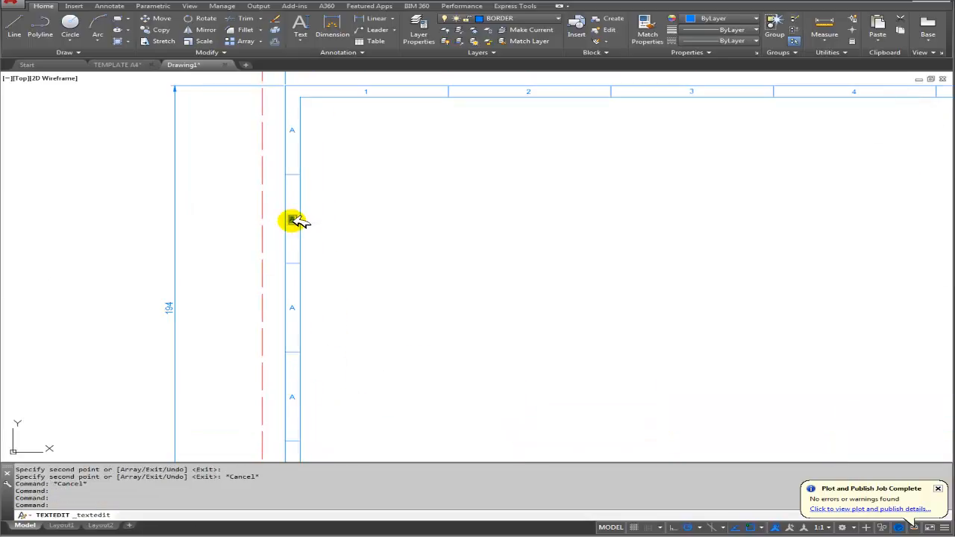
pyautogui.click(298, 304)
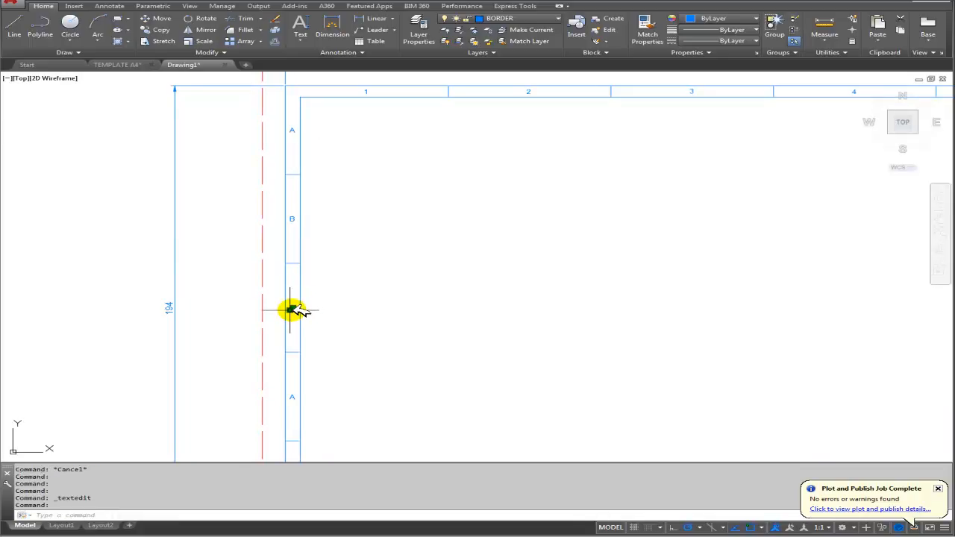
pyautogui.doubleClick(293, 310)
pyautogui.write('C')
pyautogui.click(339, 328)
# Change the copied letters in the fourth and fifth zones of the left strip to "D" and "E"
pyautogui.moveTo(373, 344)
pyautogui.mouseDown(button='middle')
pyautogui.moveTo(374, 296)
pyautogui.moveTo(336, 231)
pyautogui.mouseUp(button='middle')
pyautogui.doubleClick(330, 231)
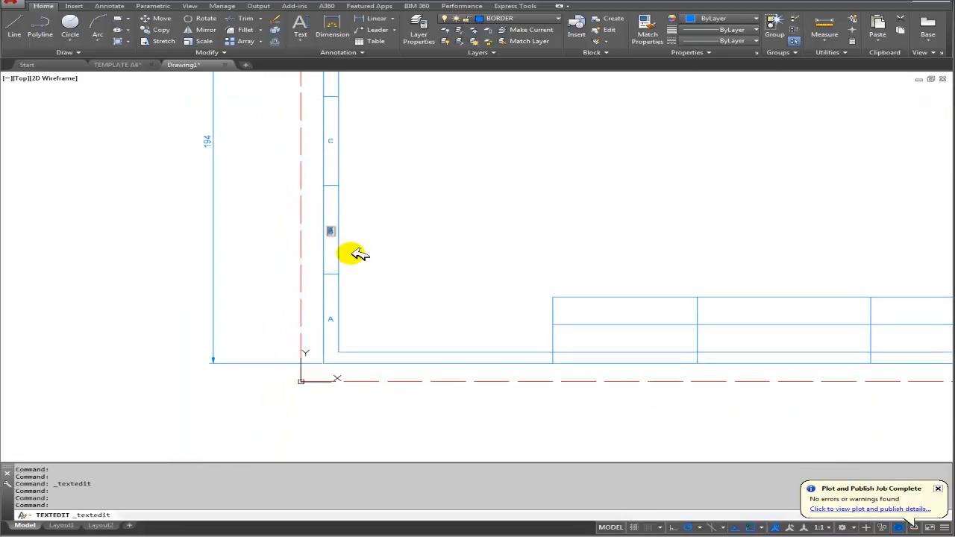
pyautogui.click(333, 319)
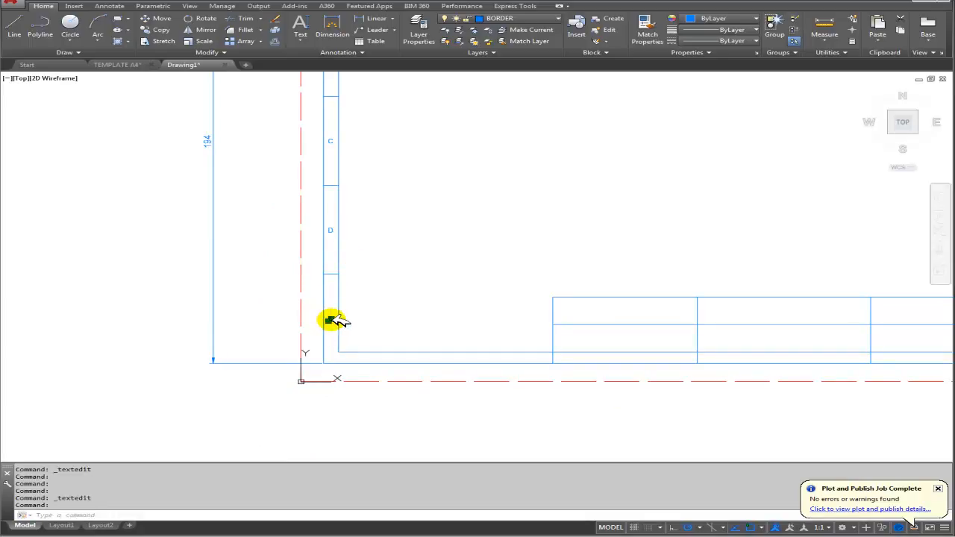
pyautogui.doubleClick(331, 320)
pyautogui.click(389, 296)
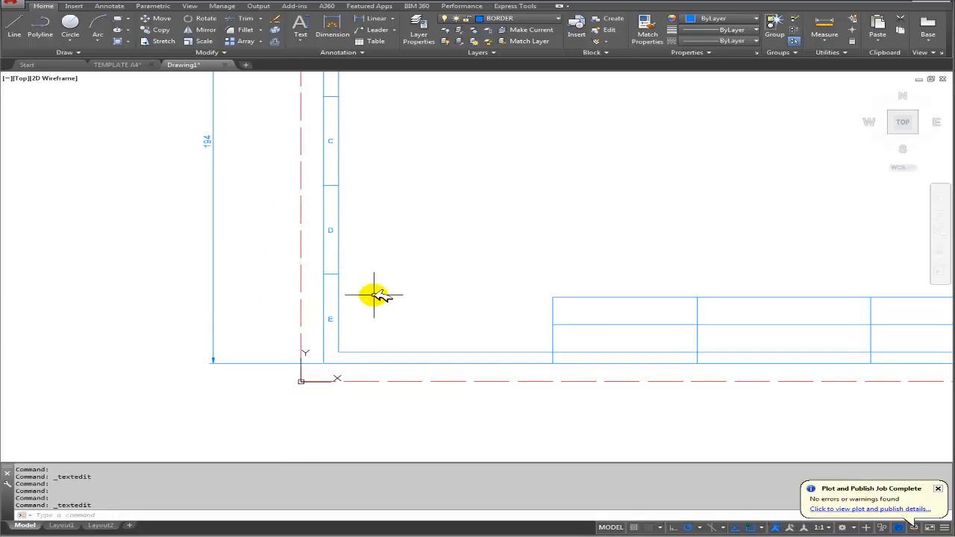
pyautogui.moveTo(447, 301); pyautogui.dragTo(306, 341, button='middle')
pyautogui.scroll(-2, 305, 341)
pyautogui.moveTo(365, 316); pyautogui.dragTo(305, 342, button='middle')
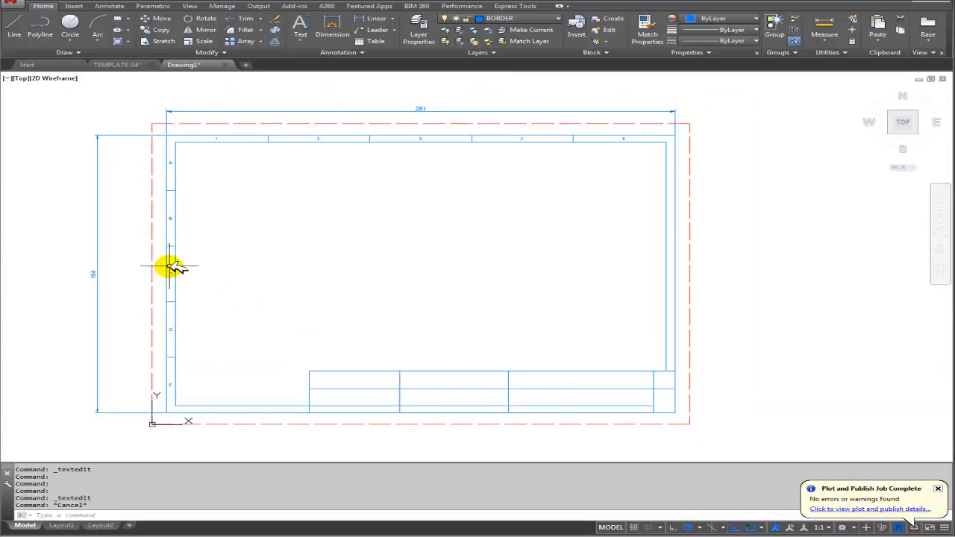
pyautogui.moveTo(417, 304); pyautogui.dragTo(502, 314, button='middle')
pyautogui.moveTo(464, 248); pyautogui.dragTo(409, 240, button='middle')
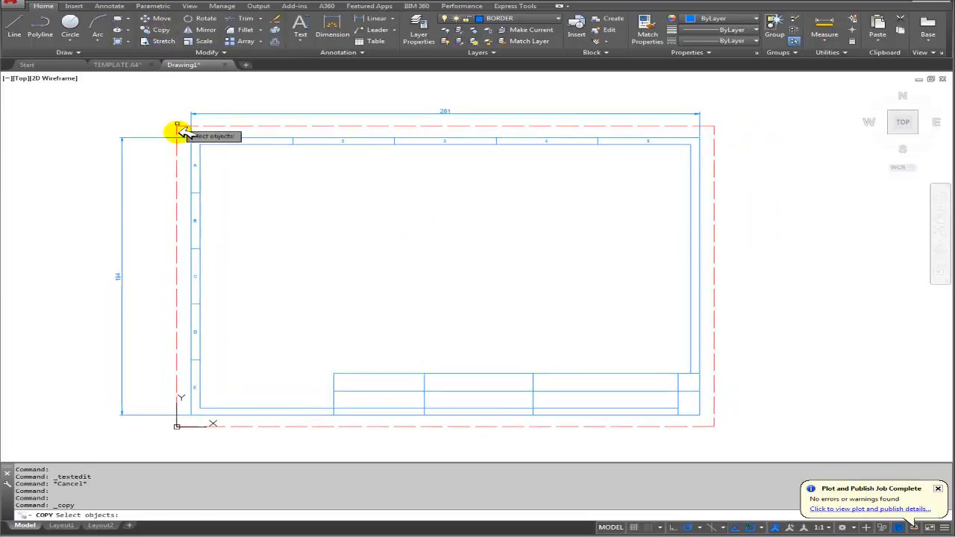
pyautogui.click(201, 191)
pyautogui.click(197, 219)
pyautogui.click(198, 248)
pyautogui.click(198, 275)
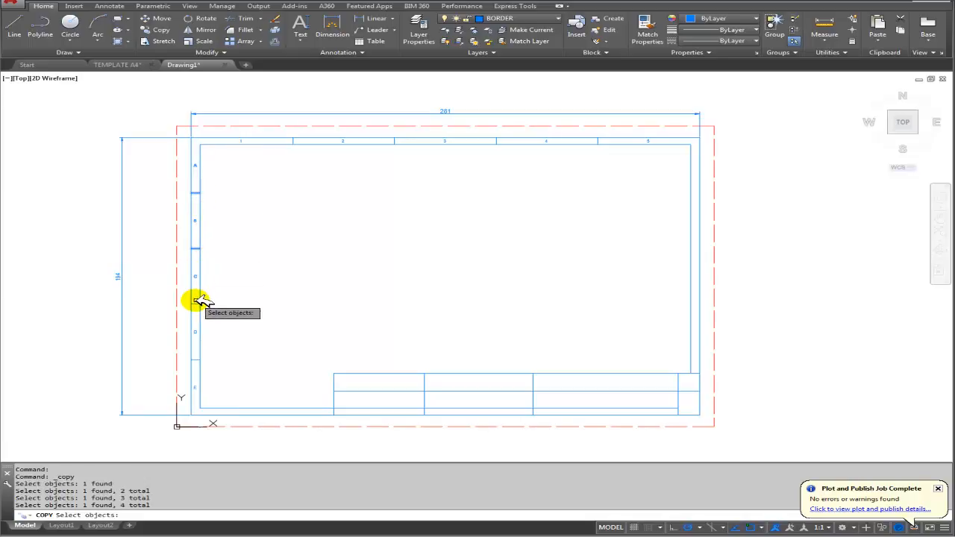
pyautogui.click(196, 304)
pyautogui.click(197, 332)
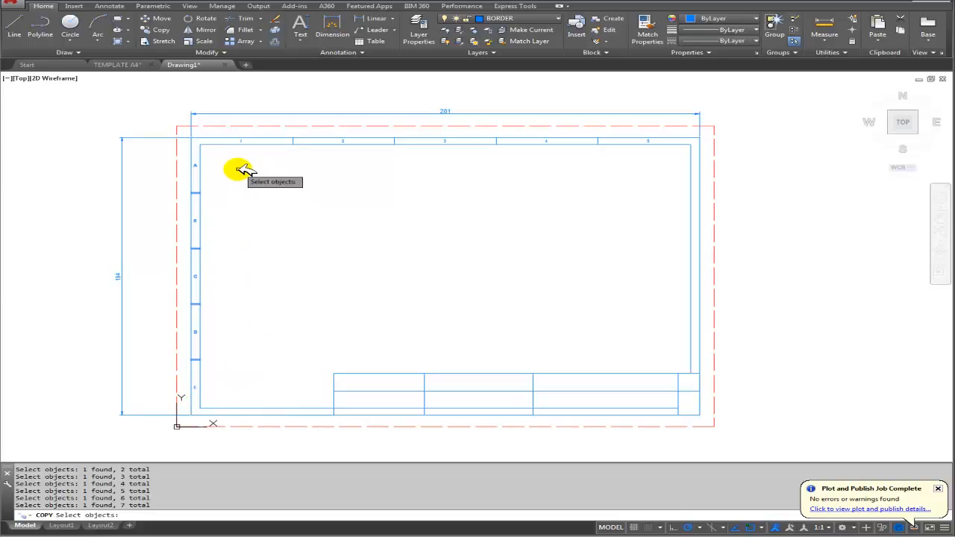
pyautogui.press('Return')
pyautogui.scroll(4, 205, 179)
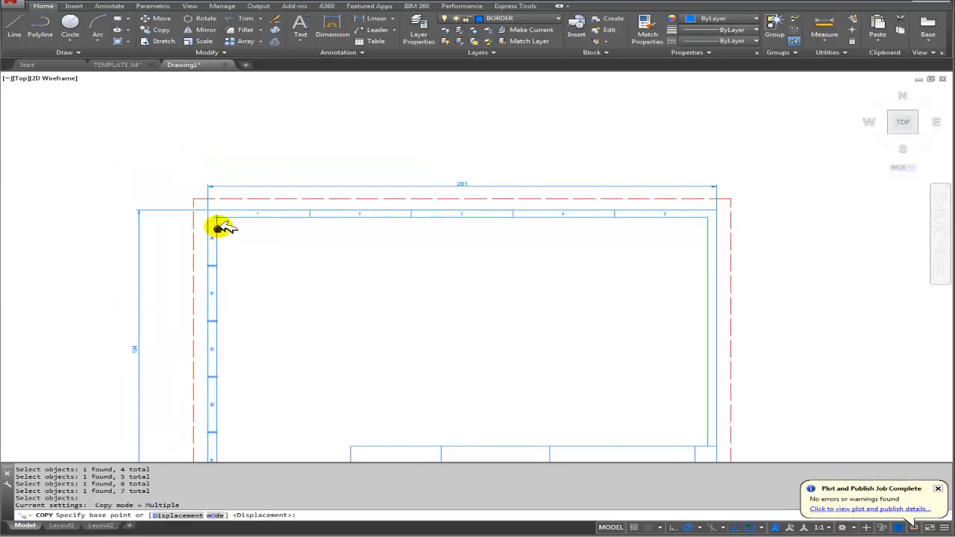
pyautogui.moveTo(668, 294)
pyautogui.mouseDown(button='middle')
pyautogui.moveTo(522, 284)
pyautogui.moveTo(249, 305)
pyautogui.mouseUp(button='middle')
pyautogui.scroll(-4, 668, 271)
pyautogui.moveTo(668, 271); pyautogui.dragTo(468, 263, button='middle')
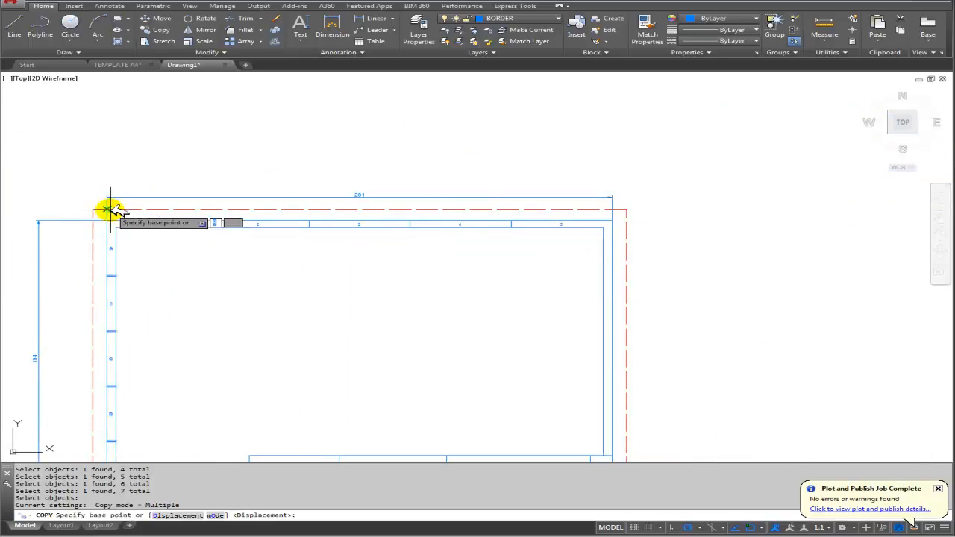
pyautogui.scroll(5, 103, 224)
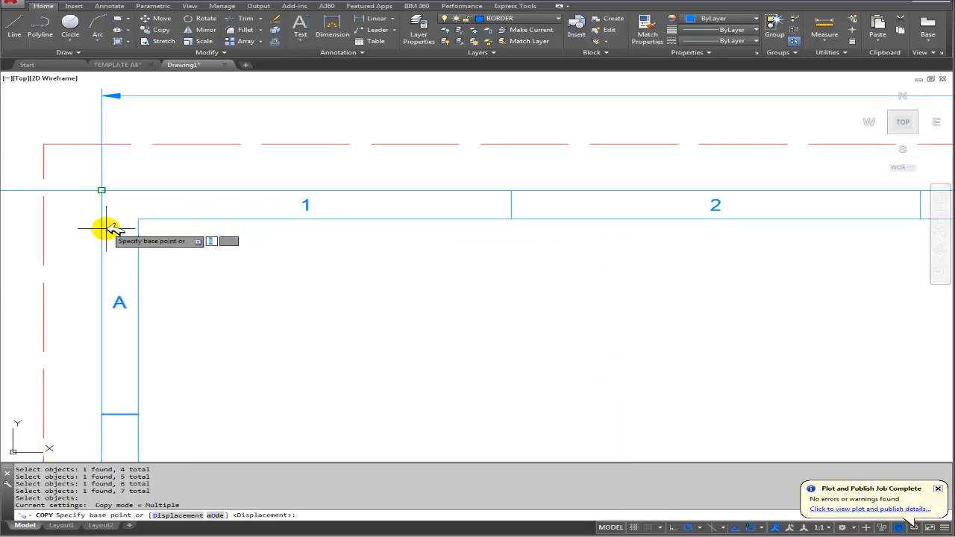
pyautogui.click(103, 190)
pyautogui.scroll(-5, 272, 288)
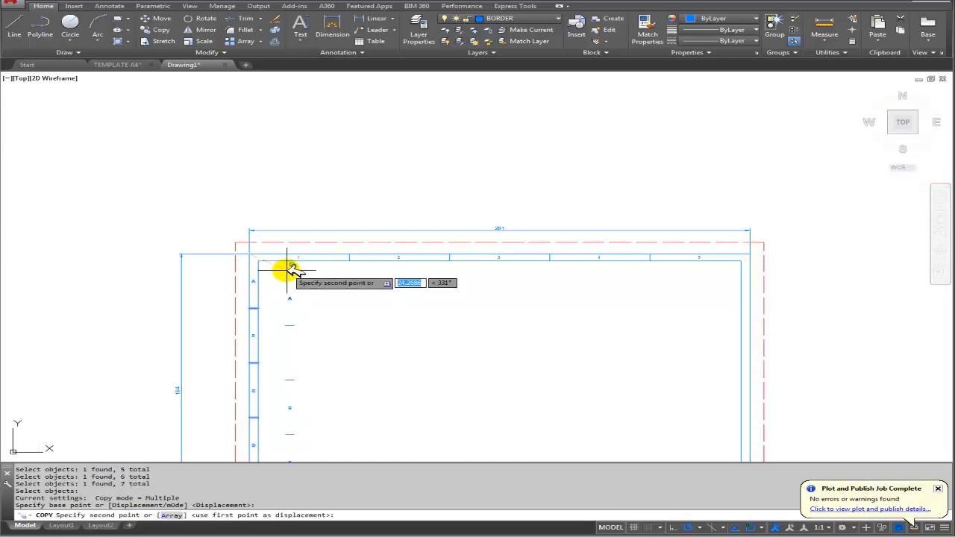
pyautogui.scroll(3, 478, 261)
pyautogui.scroll(4, 495, 254)
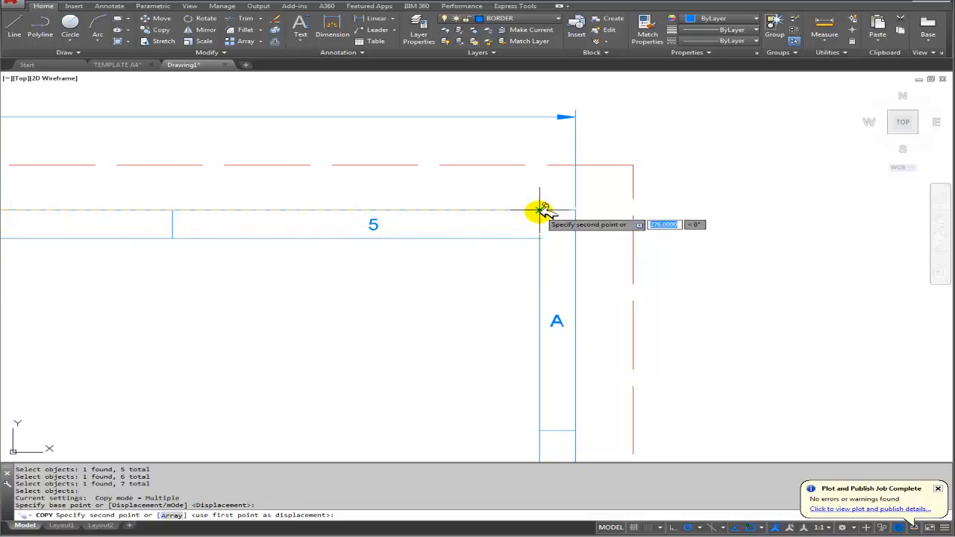
pyautogui.scroll(5, 542, 211)
pyautogui.scroll(4, 523, 213)
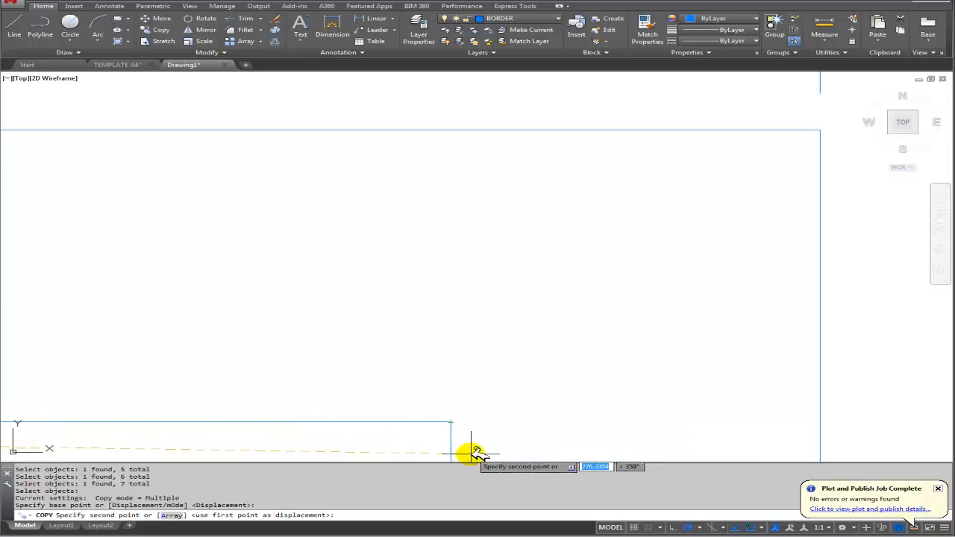
pyautogui.press('Escape')
pyautogui.press('Escape')
pyautogui.scroll(-6, 468, 435)
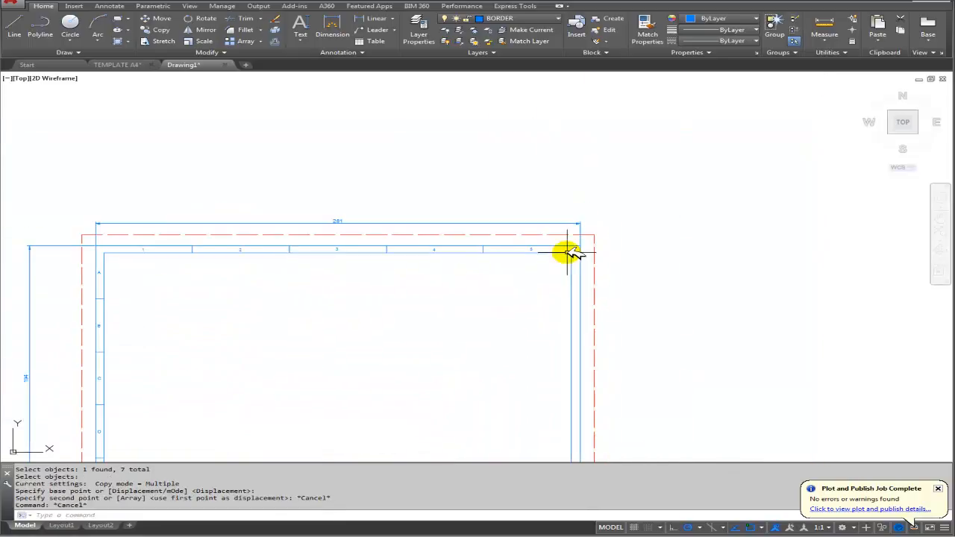
# Set the BORDER layer's color to index color 201
pyautogui.moveTo(510, 300); pyautogui.dragTo(566, 242, button='middle')
pyautogui.moveTo(516, 262)
pyautogui.mouseDown(button='middle')
pyautogui.moveTo(549, 217)
pyautogui.moveTo(545, 224)
pyautogui.mouseUp(button='middle')
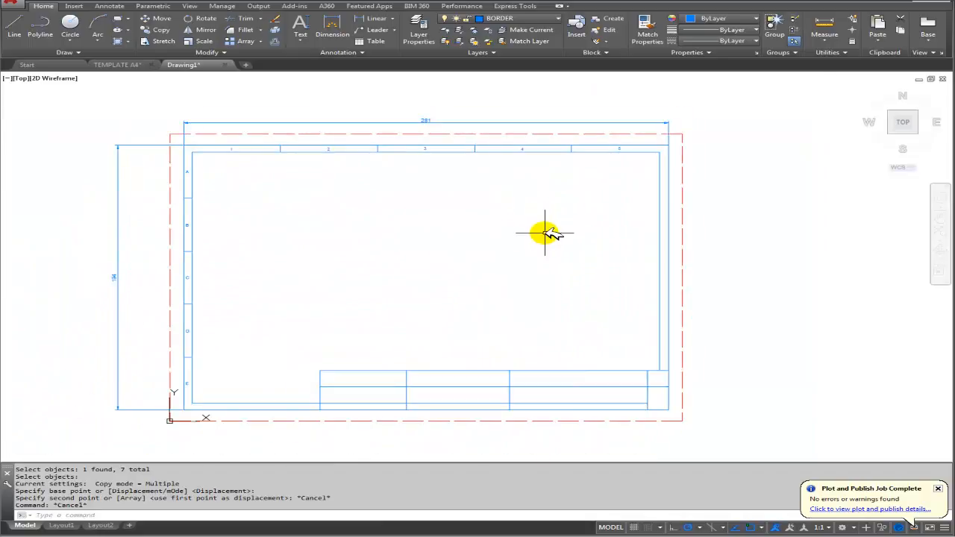
pyautogui.click(485, 36)
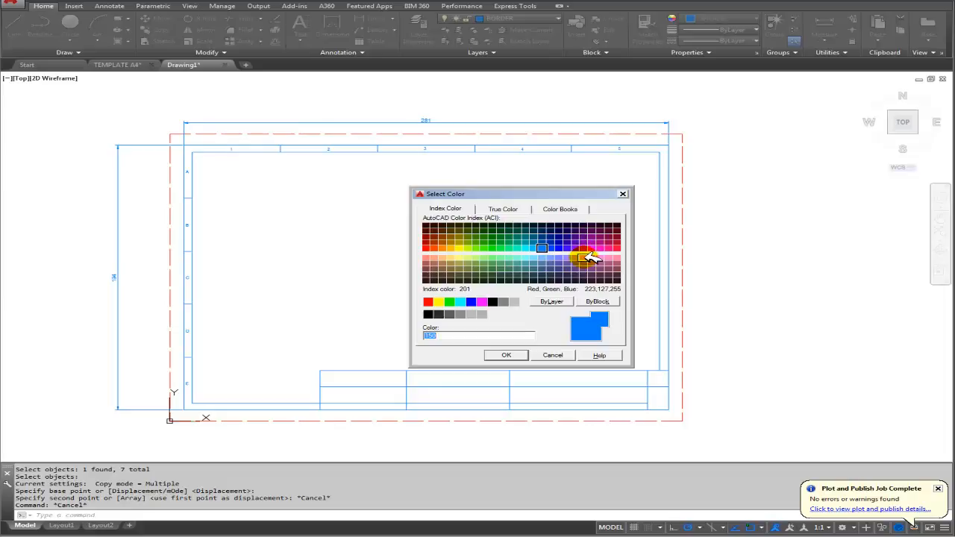
pyautogui.click(508, 355)
# Start the Copy command and select the zone letters and divider lines in the left border strip
pyautogui.moveTo(319, 218)
pyautogui.mouseDown(button='middle')
pyautogui.moveTo(330, 258)
pyautogui.moveTo(297, 270)
pyautogui.mouseUp(button='middle')
pyautogui.moveTo(314, 234)
pyautogui.mouseDown(button='middle')
pyautogui.moveTo(476, 156)
pyautogui.moveTo(468, 161)
pyautogui.mouseUp(button='middle')
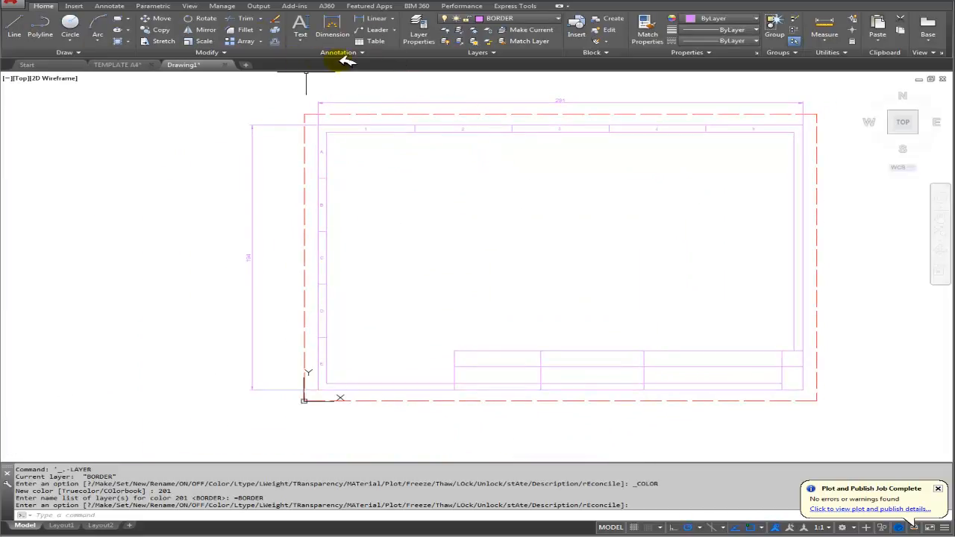
pyautogui.click(161, 32)
pyautogui.scroll(5, 319, 149)
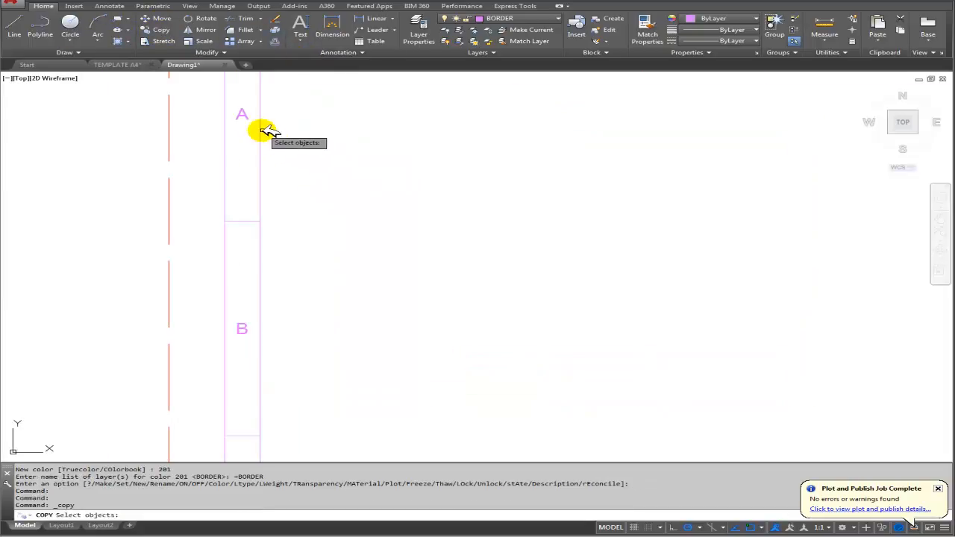
pyautogui.click(246, 123)
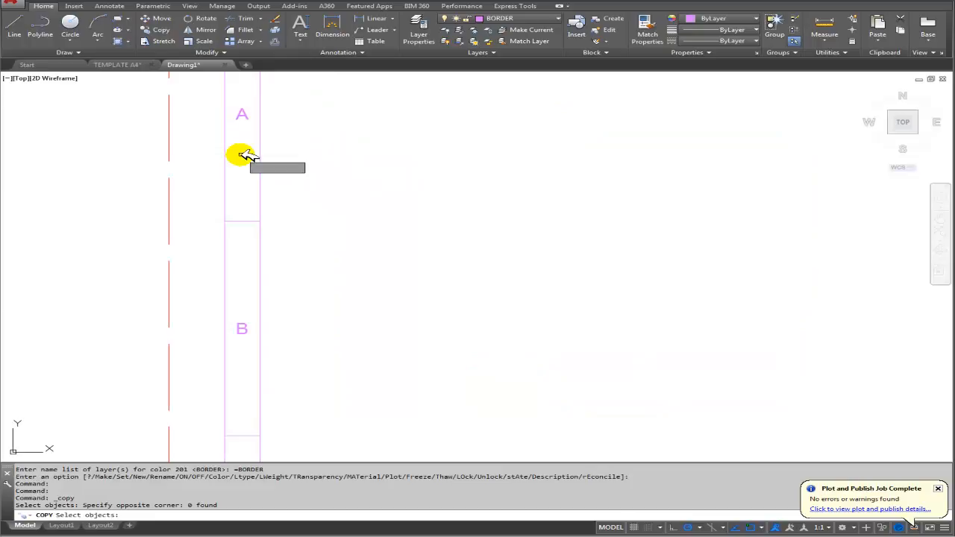
pyautogui.click(242, 116)
pyautogui.click(244, 222)
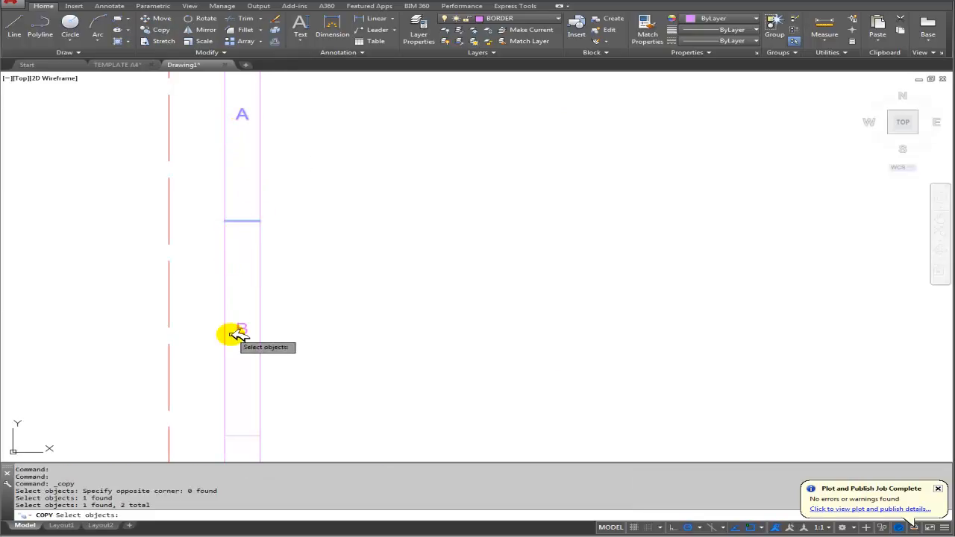
pyautogui.moveTo(272, 357); pyautogui.dragTo(312, 277, button='middle')
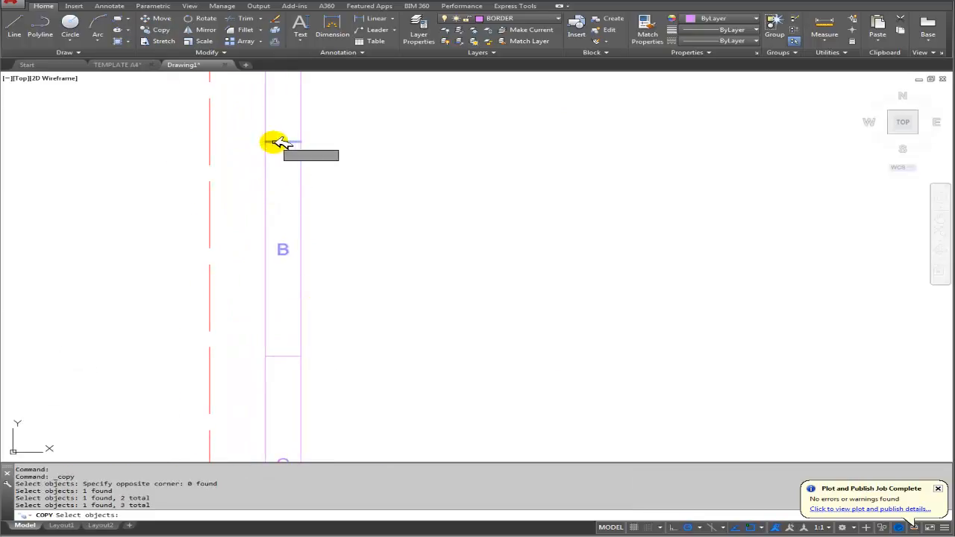
pyautogui.click(284, 357)
pyautogui.moveTo(326, 383); pyautogui.dragTo(316, 216, button='middle')
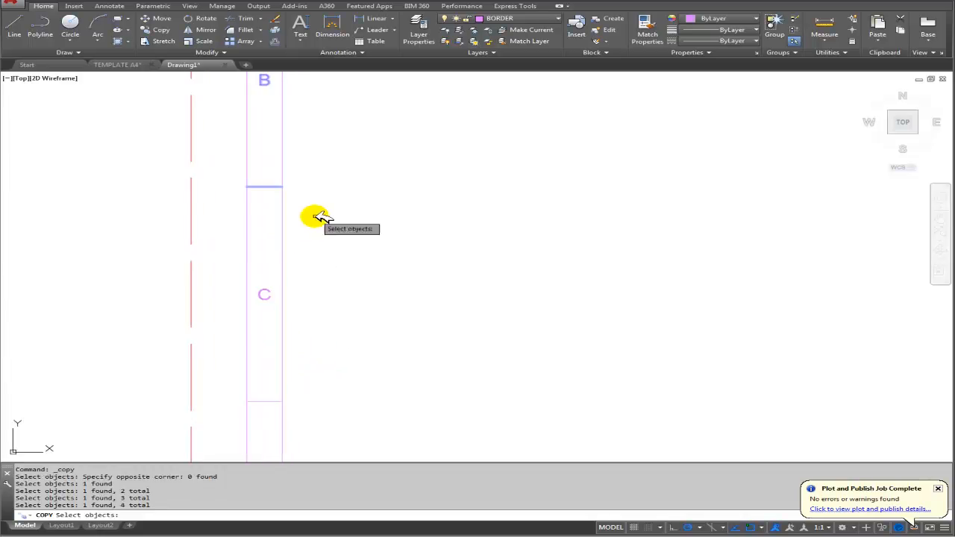
pyautogui.moveTo(328, 354); pyautogui.dragTo(314, 233, button='middle')
pyautogui.click(255, 277)
pyautogui.click(246, 288)
pyautogui.scroll(-5, 248, 383)
pyautogui.moveTo(304, 388)
pyautogui.mouseDown(button='middle')
pyautogui.moveTo(301, 260)
pyautogui.moveTo(235, 395)
pyautogui.mouseUp(button='middle')
pyautogui.press('Return')
# Copy the left strip's zone letters and divider lines to the right border strip, from the outer frame's upper-left corner to the right strip's upper-left corner
pyautogui.scroll(5, 170, 214)
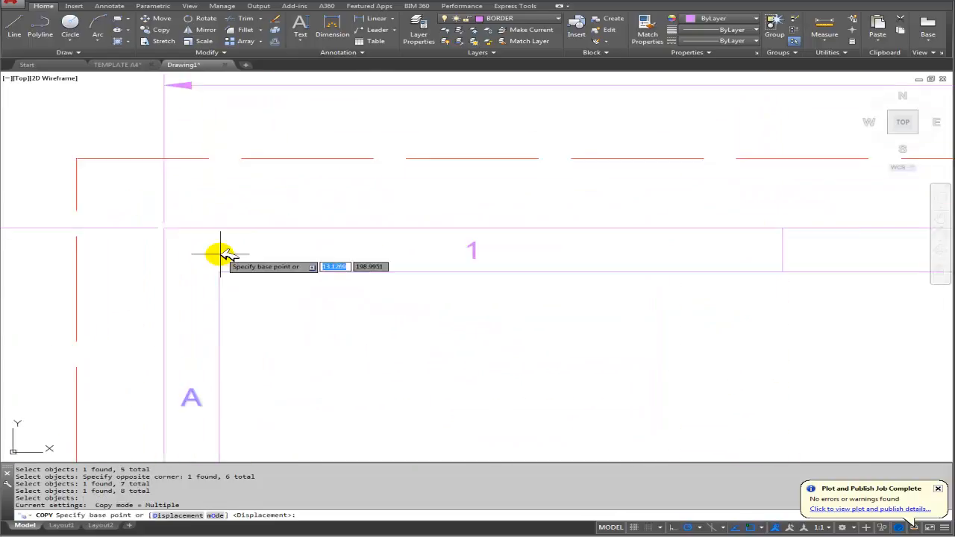
pyautogui.scroll(3, 186, 239)
pyautogui.click(78, 188)
pyautogui.scroll(-3, 198, 243)
pyautogui.scroll(-3, 195, 243)
pyautogui.scroll(6, 284, 292)
pyautogui.moveTo(193, 295); pyautogui.dragTo(96, 311, button='middle')
pyautogui.moveTo(307, 311); pyautogui.dragTo(339, 326, button='middle')
pyautogui.scroll(4, 340, 325)
pyautogui.moveTo(435, 355); pyautogui.dragTo(298, 338, button='middle')
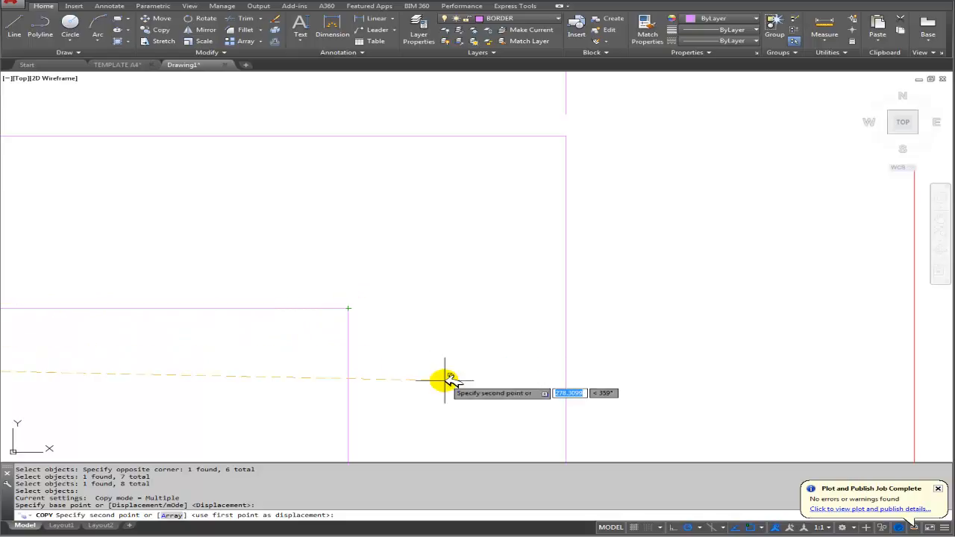
pyautogui.scroll(2, 391, 323)
pyautogui.moveTo(378, 322); pyautogui.dragTo(507, 370, button='middle')
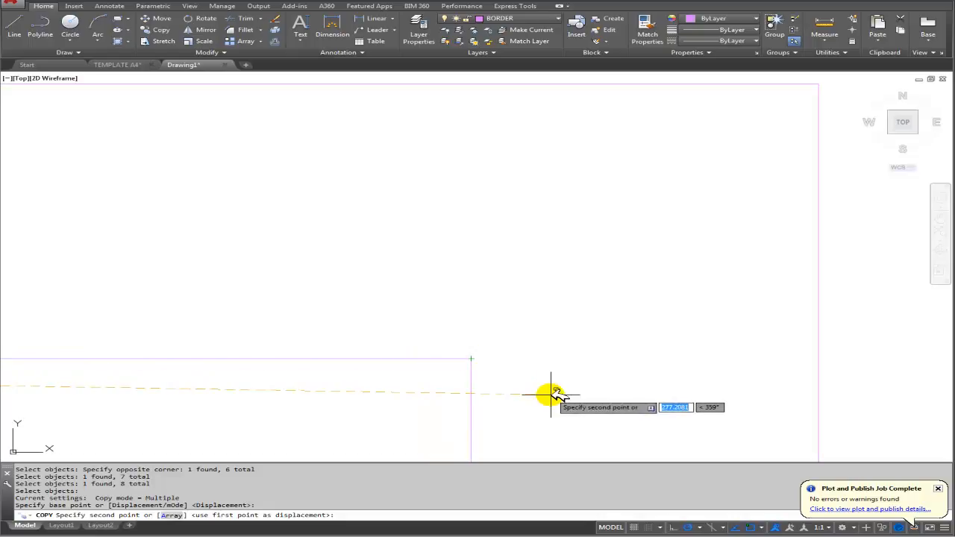
pyautogui.scroll(-1, 552, 393)
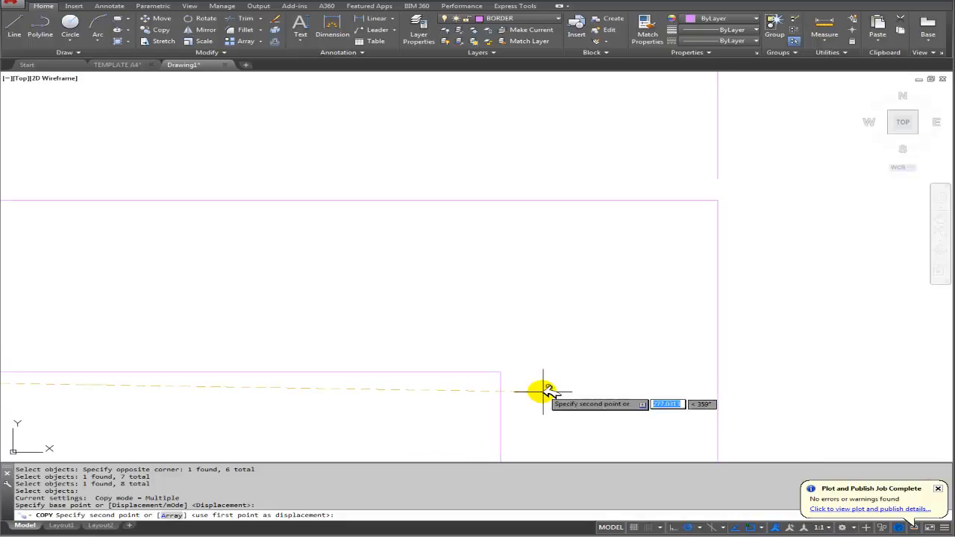
pyautogui.click(505, 371)
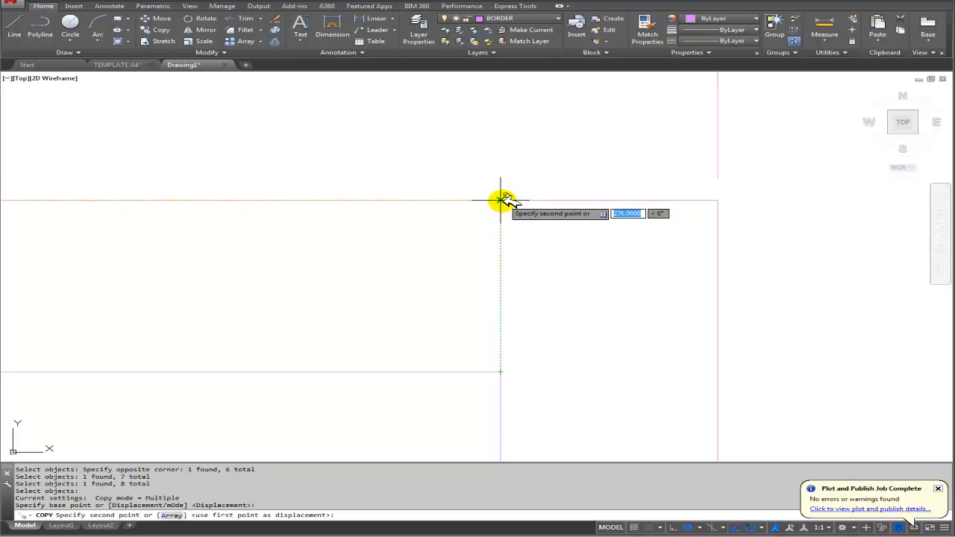
pyautogui.click(500, 200)
pyautogui.scroll(-6, 516, 306)
pyautogui.moveTo(516, 307); pyautogui.dragTo(508, 192, button='middle')
pyautogui.scroll(-6, 513, 314)
pyautogui.moveTo(439, 308); pyautogui.dragTo(714, 275, button='middle')
pyautogui.moveTo(348, 259); pyautogui.dragTo(491, 315, button='middle')
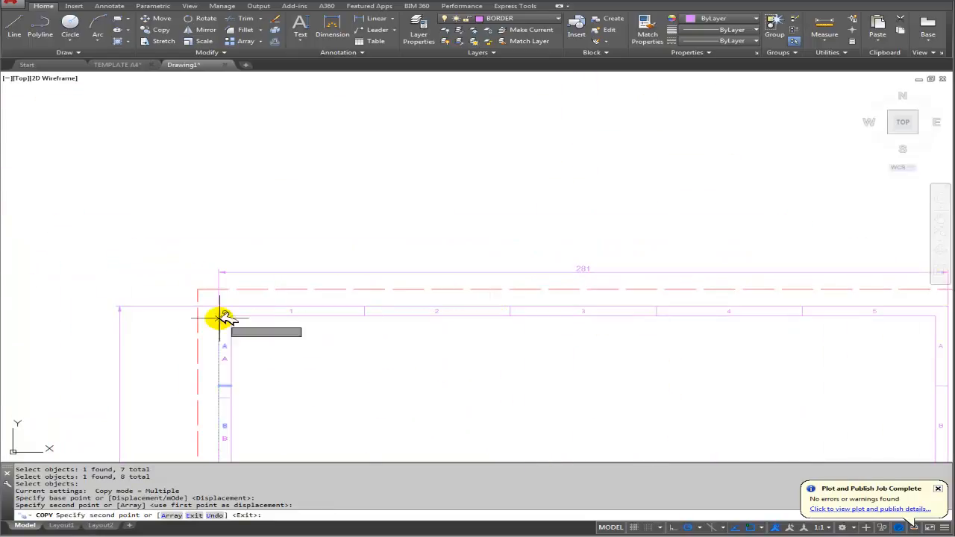
pyautogui.moveTo(429, 344); pyautogui.dragTo(127, 340, button='middle')
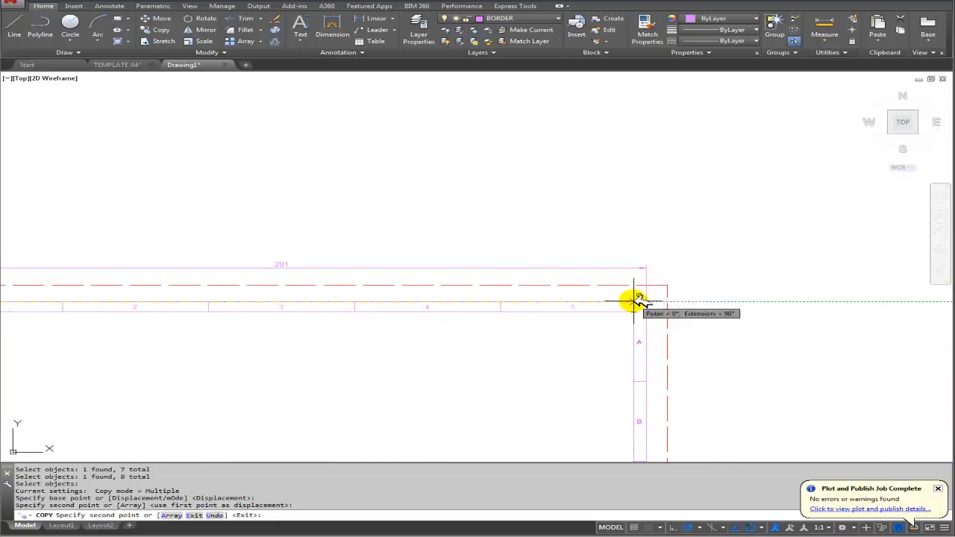
pyautogui.press('Escape')
# Delete the overall horizontal and vertical dimensions outside the border frame
pyautogui.scroll(-5, 543, 358)
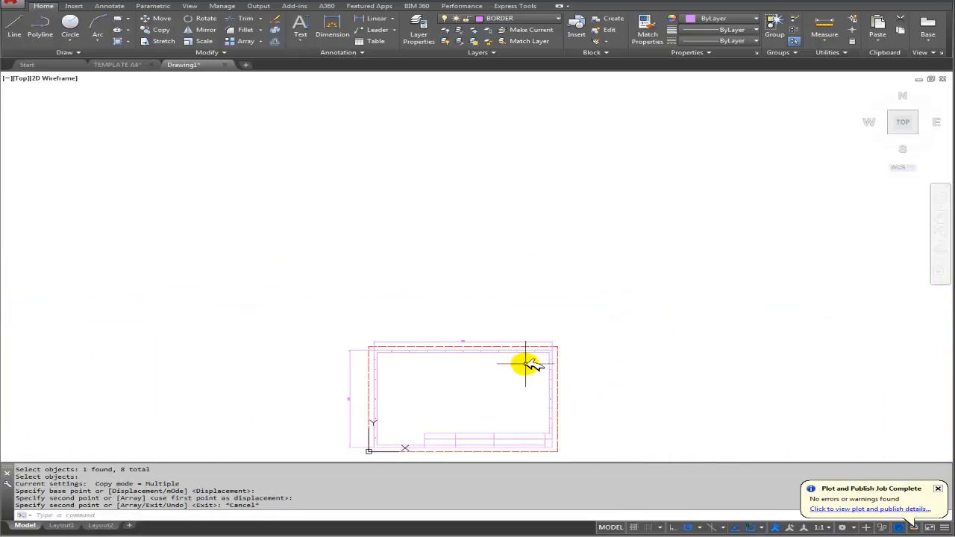
pyautogui.scroll(3, 559, 298)
pyautogui.moveTo(540, 315)
pyautogui.mouseDown(button='middle')
pyautogui.moveTo(556, 271)
pyautogui.moveTo(573, 272)
pyautogui.moveTo(554, 290)
pyautogui.moveTo(544, 260)
pyautogui.mouseUp(button='middle')
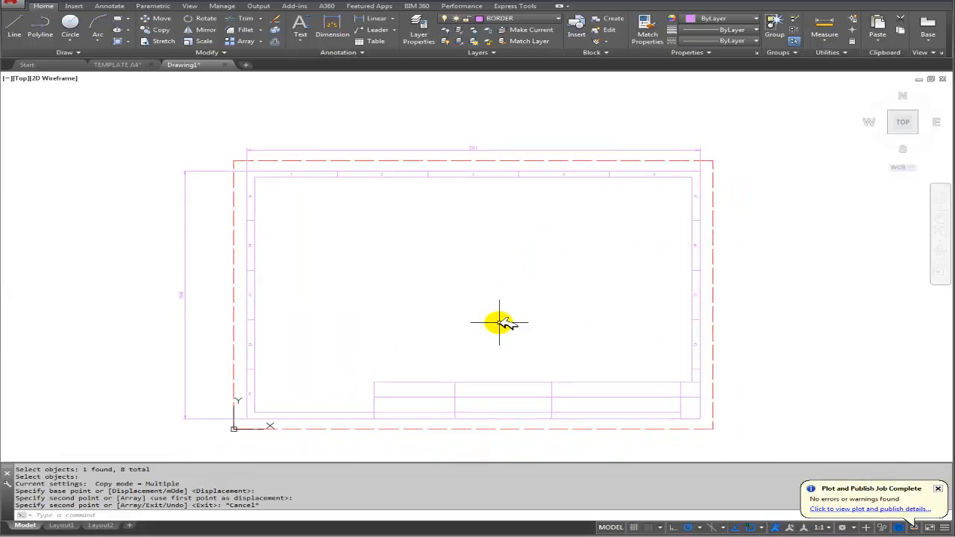
pyautogui.click(448, 152)
pyautogui.press('Delete')
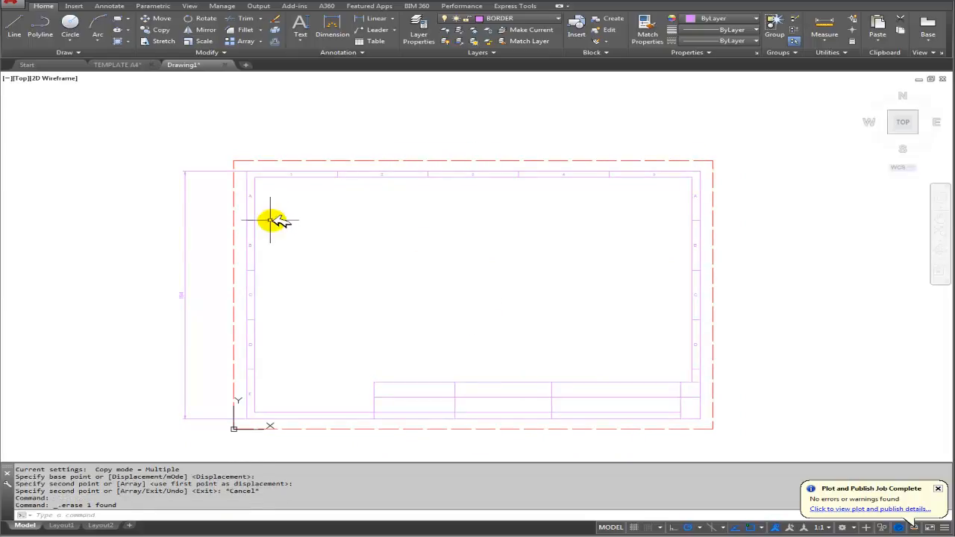
pyautogui.click(187, 251)
pyautogui.press('Delete')
pyautogui.moveTo(305, 287)
pyautogui.mouseDown(button='middle')
pyautogui.moveTo(320, 250)
pyautogui.moveTo(302, 247)
pyautogui.mouseUp(button='middle')
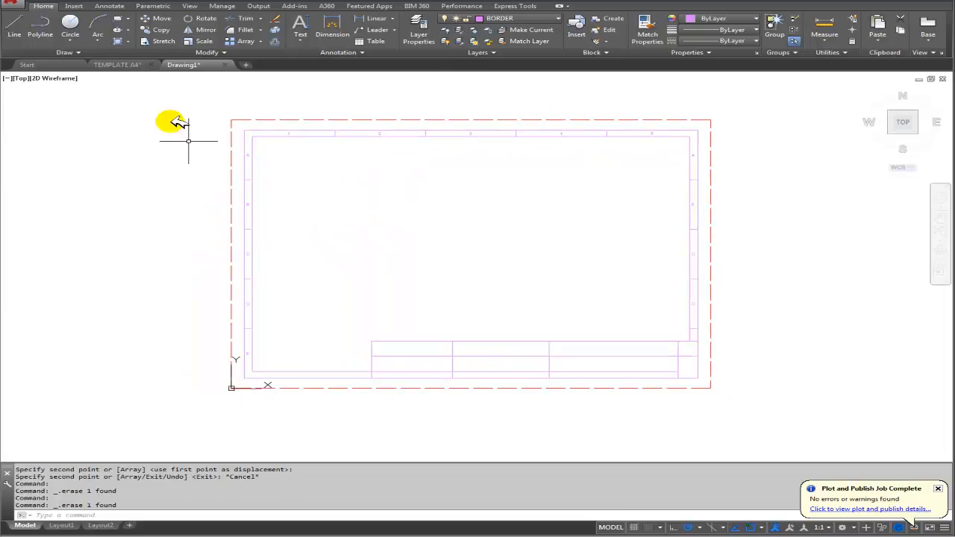
# Examine the title block labels in the TEMPLATE A4 drawing, and return to the empty title block in Drawing1
pyautogui.click(128, 66)
pyautogui.scroll(-6, 397, 247)
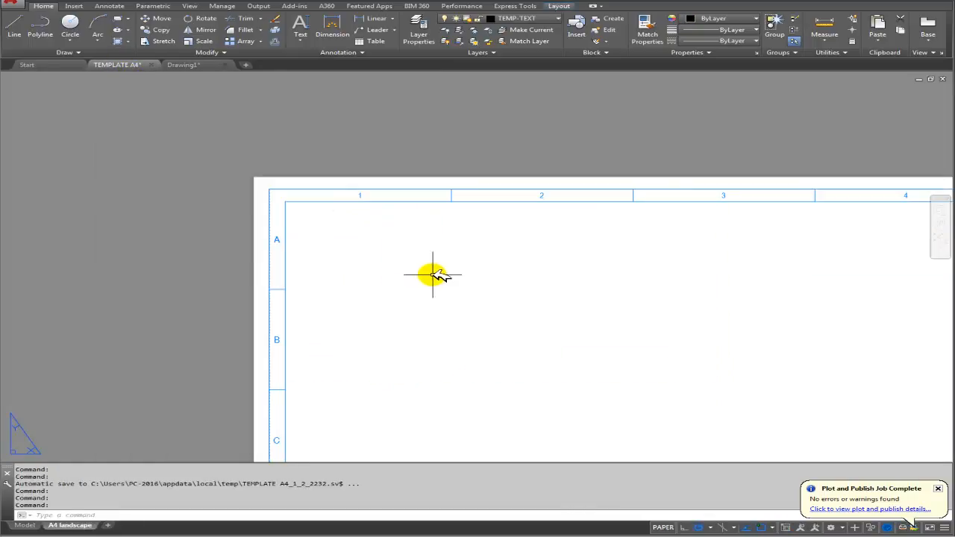
pyautogui.scroll(6, 415, 291)
pyautogui.moveTo(363, 321); pyautogui.dragTo(398, 327, button='middle')
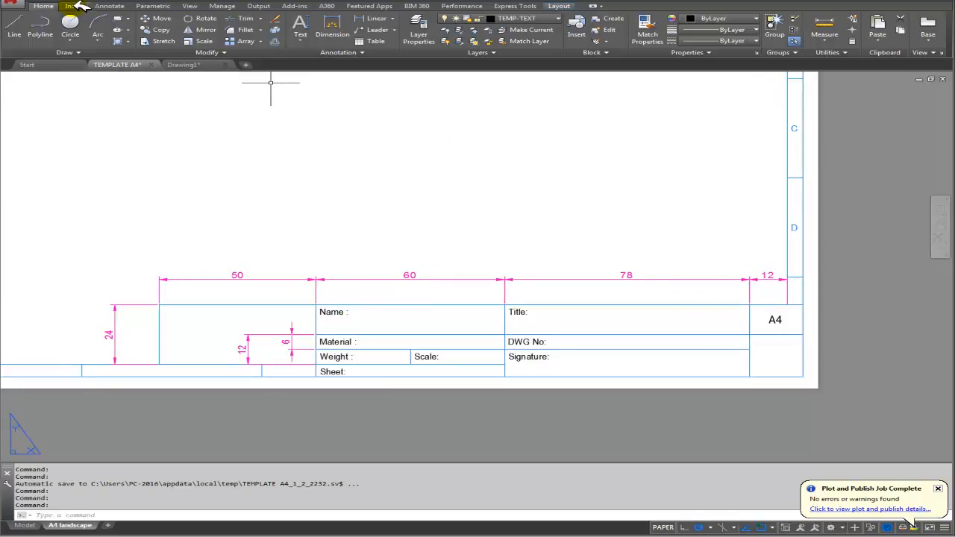
pyautogui.click(183, 65)
pyautogui.scroll(5, 287, 284)
pyautogui.moveTo(298, 342); pyautogui.dragTo(280, 192, button='middle')
pyautogui.moveTo(296, 234); pyautogui.dragTo(312, 234, button='middle')
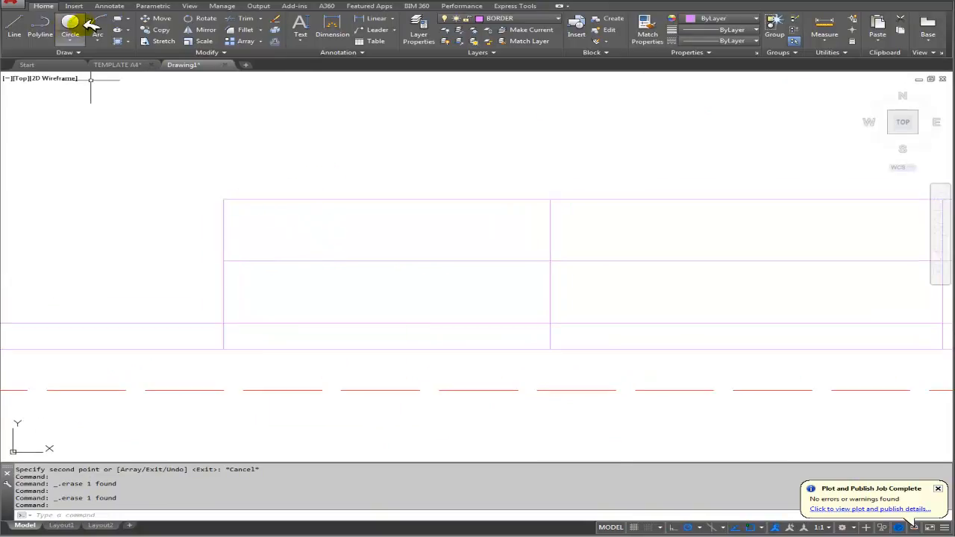
# Add the multiline text "NAME:" at the upper-left corner of the title block's first cell
pyautogui.click(305, 43)
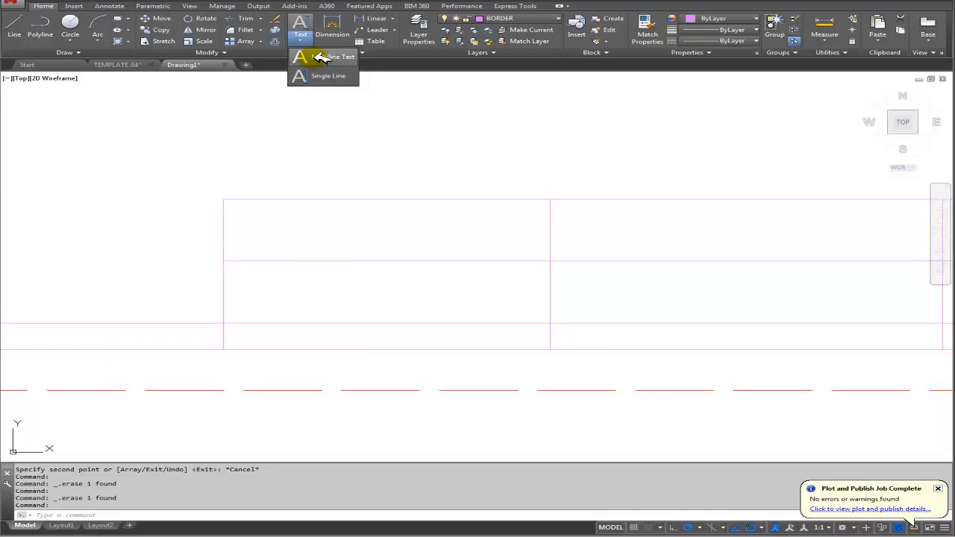
pyautogui.click(321, 58)
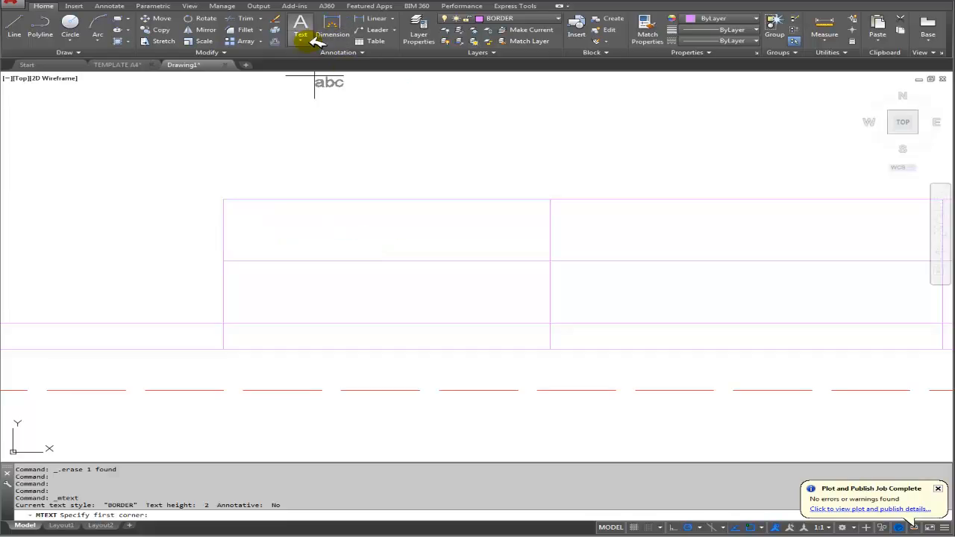
pyautogui.click(223, 199)
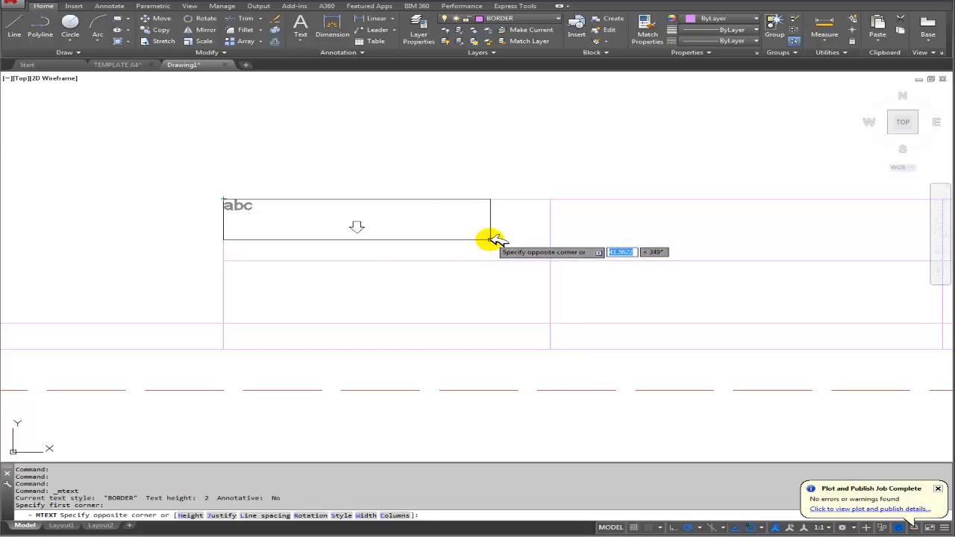
pyautogui.click(349, 239)
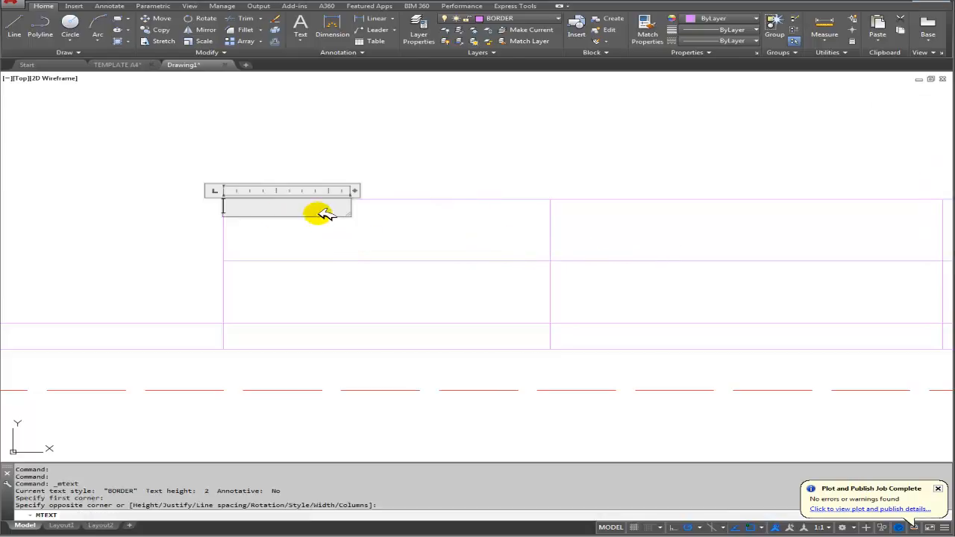
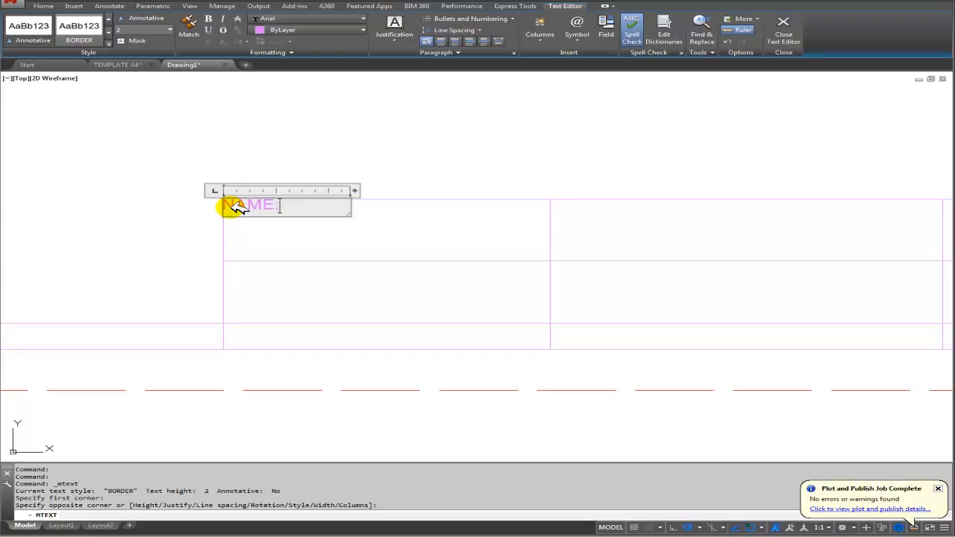
pyautogui.click(280, 176)
# Assign the "NAME:" text to the layer that displays in black and clear the selection
pyautogui.moveTo(288, 202)
pyautogui.mouseDown(button='middle')
pyautogui.moveTo(373, 195)
pyautogui.moveTo(377, 239)
pyautogui.moveTo(308, 209)
pyautogui.mouseUp(button='middle')
pyautogui.scroll(1, 371, 197)
pyautogui.scroll(2, 373, 239)
pyautogui.click(297, 207)
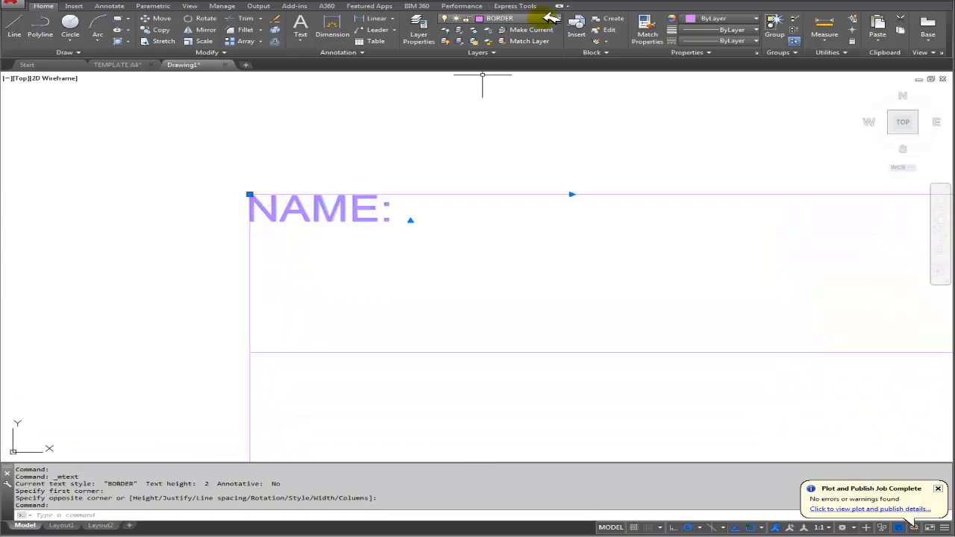
pyautogui.press('Escape')
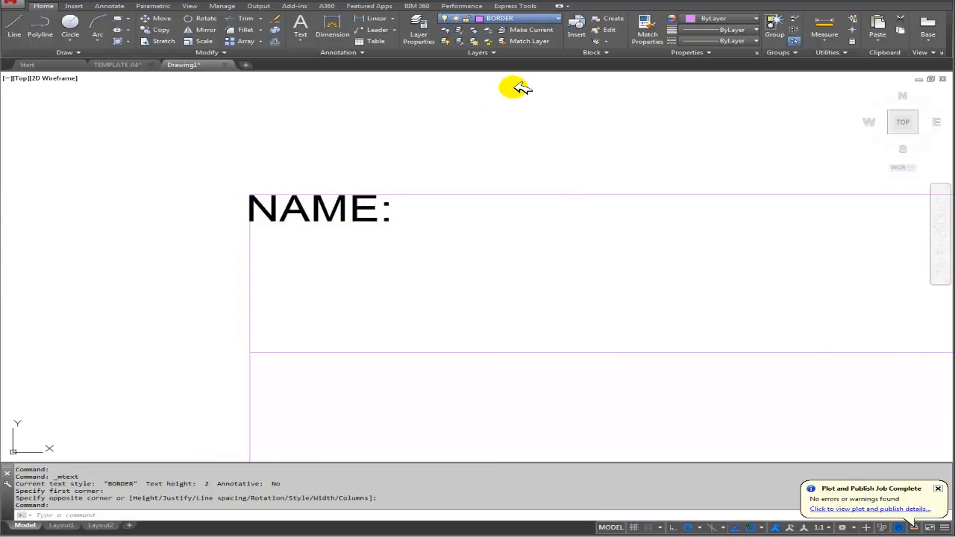
pyautogui.press('Escape')
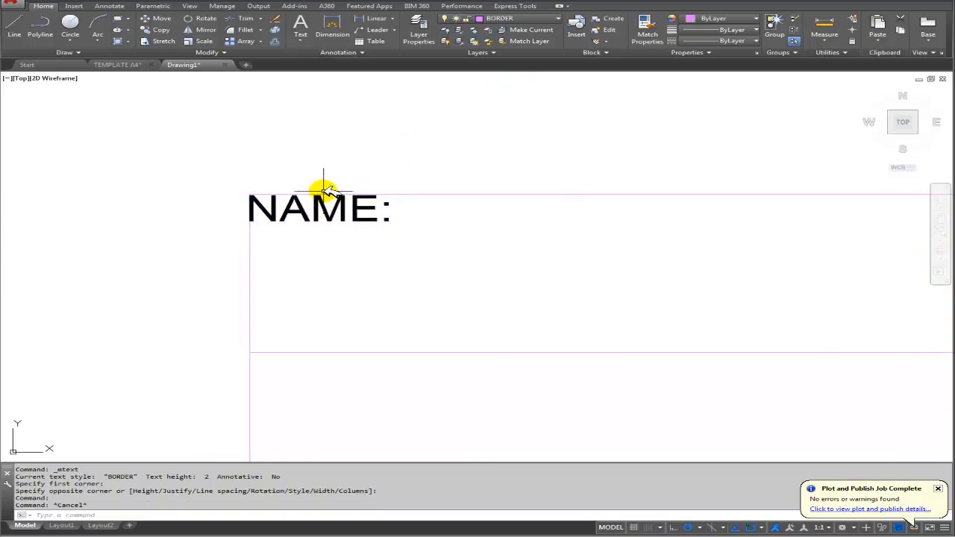
# Check the label spacing in TEMPLATE A4 and move the "NAME:" text in Drawing1 by 1.5,-1.5 from the cell's upper-left corner
pyautogui.moveTo(326, 192)
pyautogui.mouseDown(button='middle')
pyautogui.moveTo(332, 173)
pyautogui.moveTo(239, 188)
pyautogui.mouseUp(button='middle')
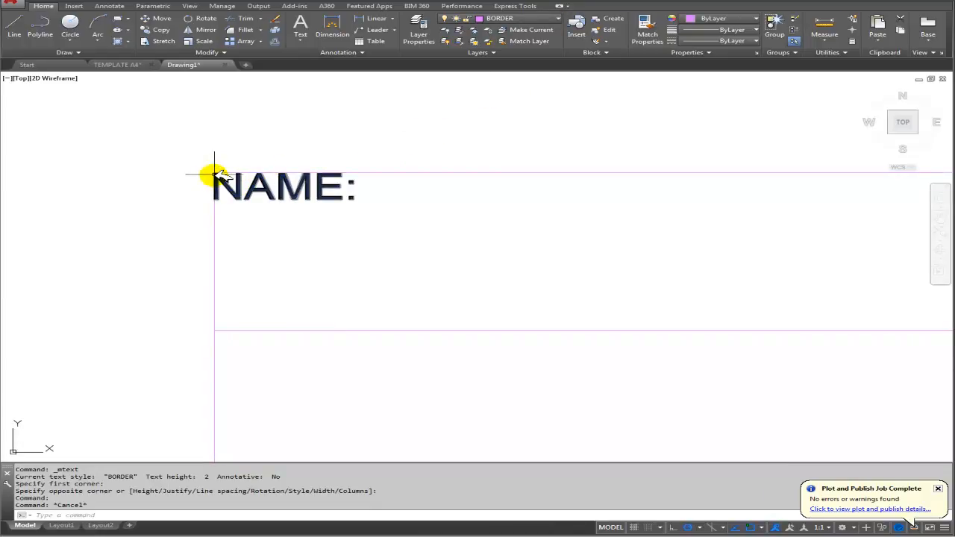
pyautogui.click(117, 65)
pyautogui.scroll(6, 249, 208)
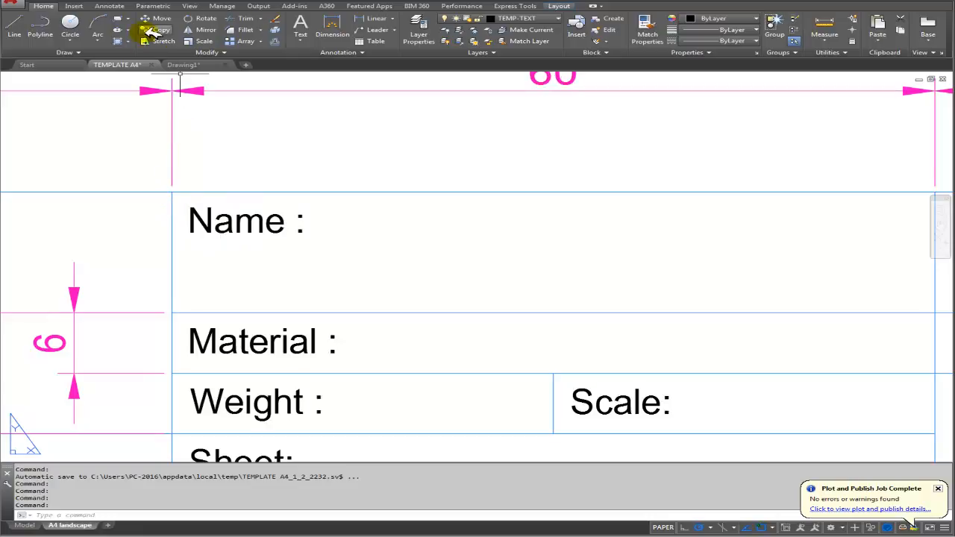
pyautogui.click(190, 65)
pyautogui.moveTo(285, 182); pyautogui.dragTo(278, 209, button='middle')
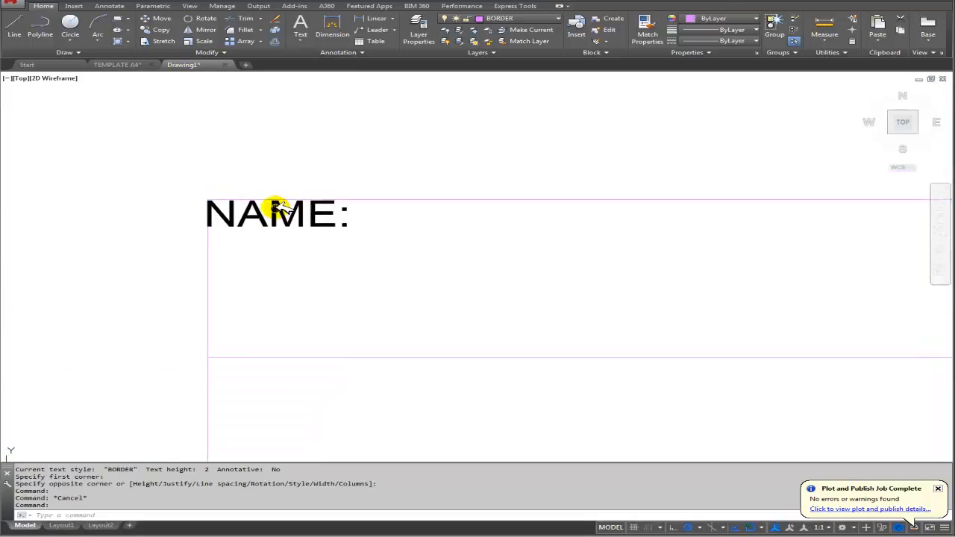
pyautogui.click(156, 18)
pyautogui.click(260, 216)
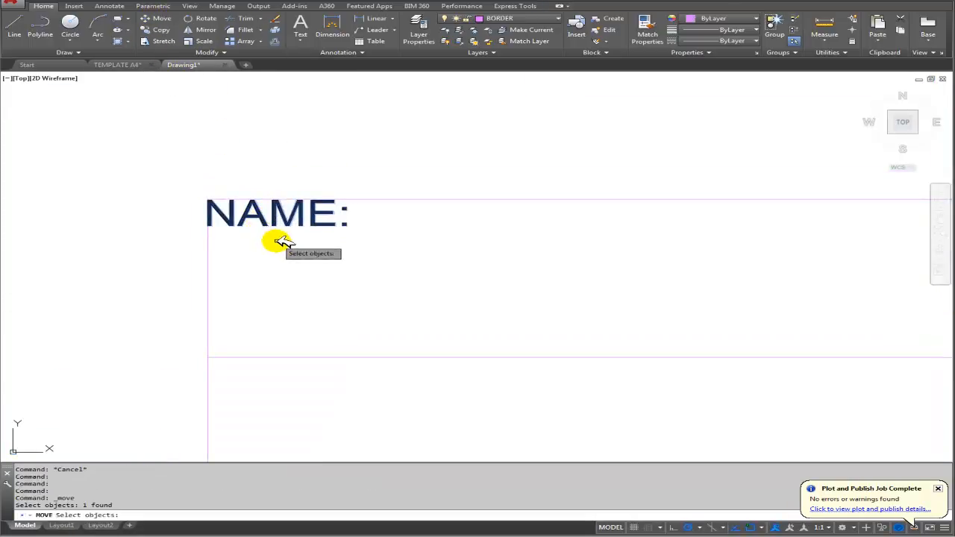
pyautogui.press('Return')
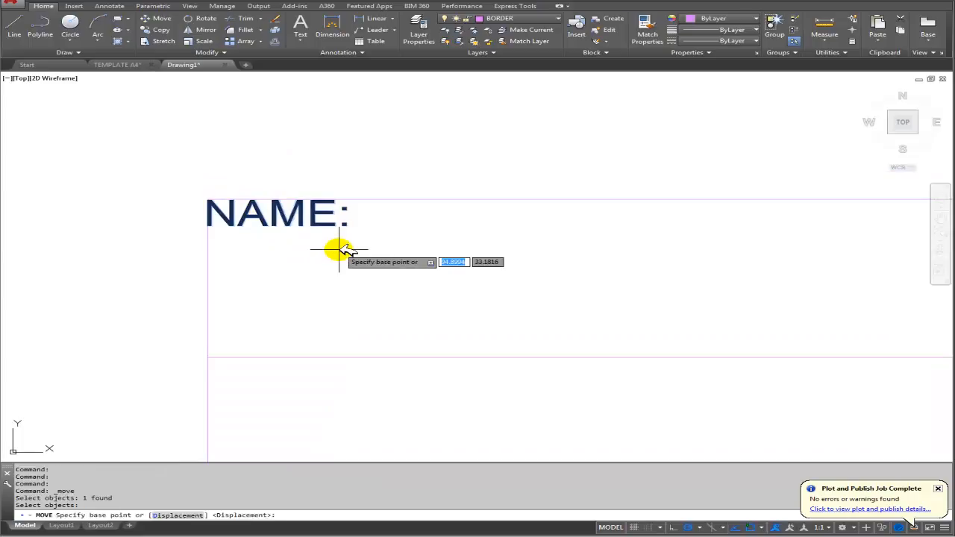
pyautogui.click(209, 199)
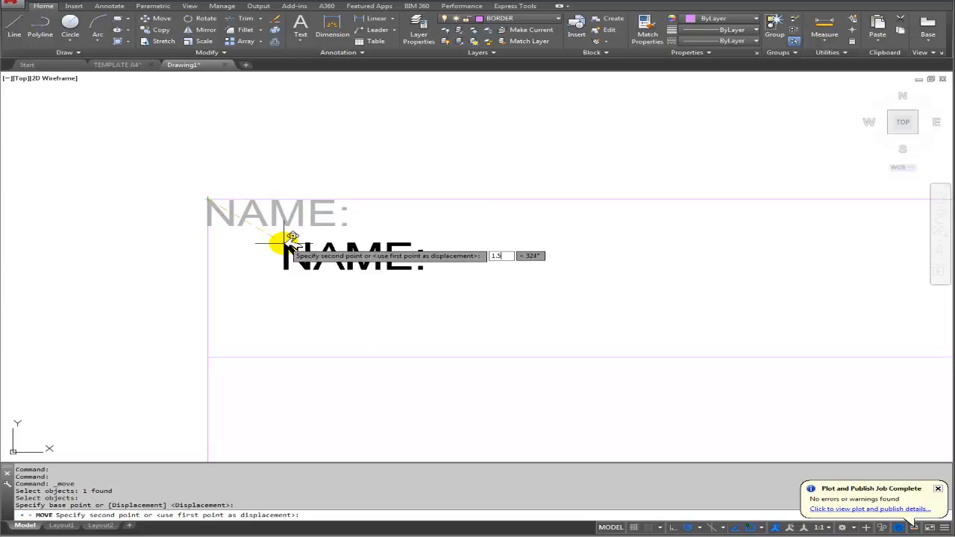
pyautogui.press('Tab')
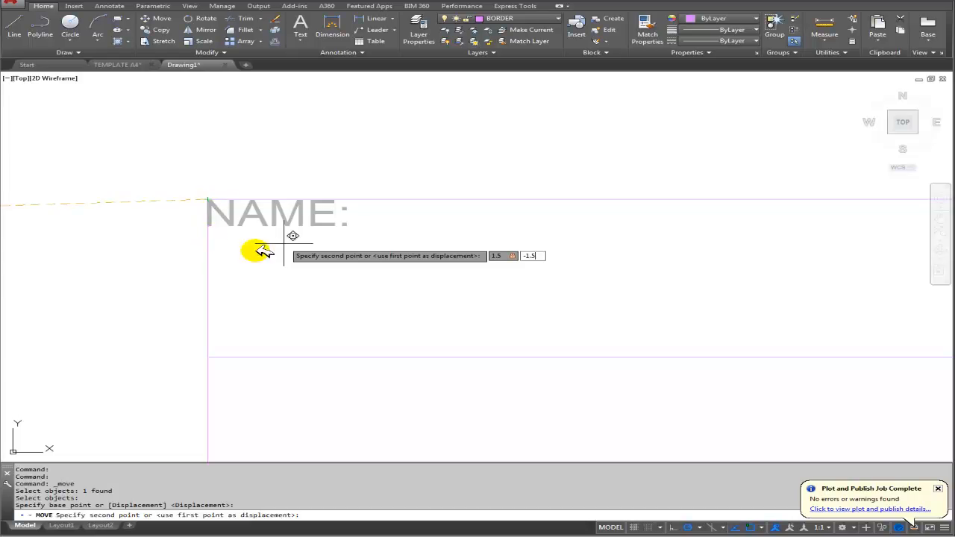
pyautogui.press('Return')
# Copy the "NAME:" text from its cell's upper-left corner to the same corner of the other eight title block cells
pyautogui.scroll(-6, 284, 255)
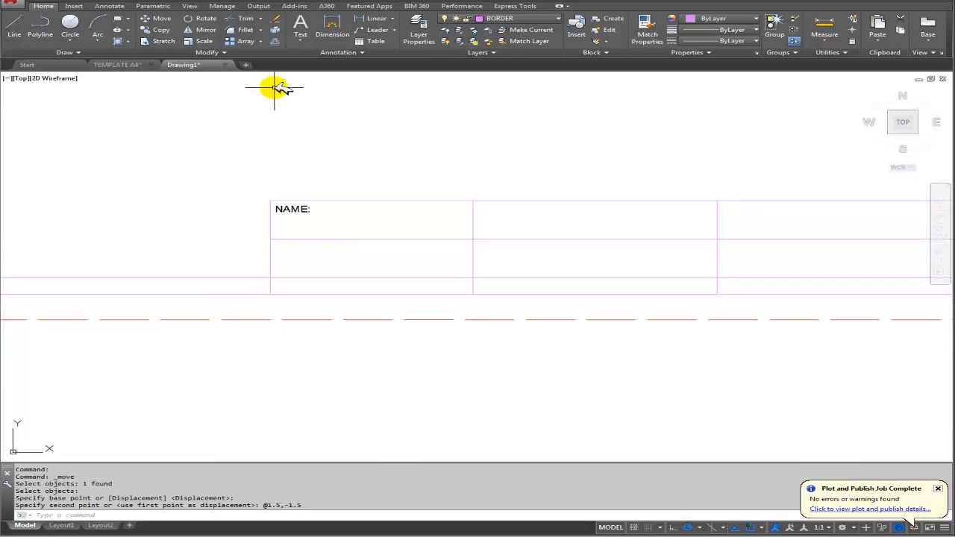
pyautogui.click(157, 30)
pyautogui.click(279, 209)
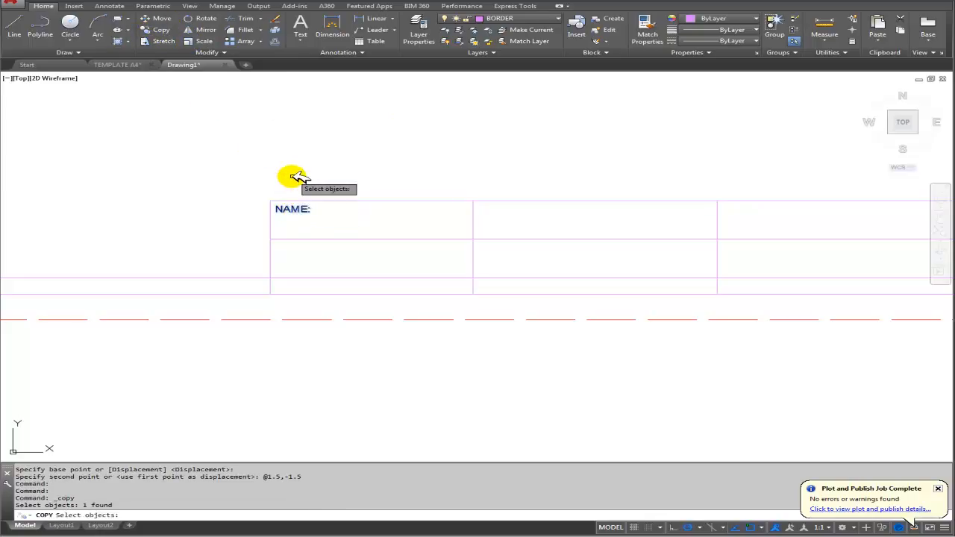
pyautogui.press('Return')
pyautogui.click(270, 202)
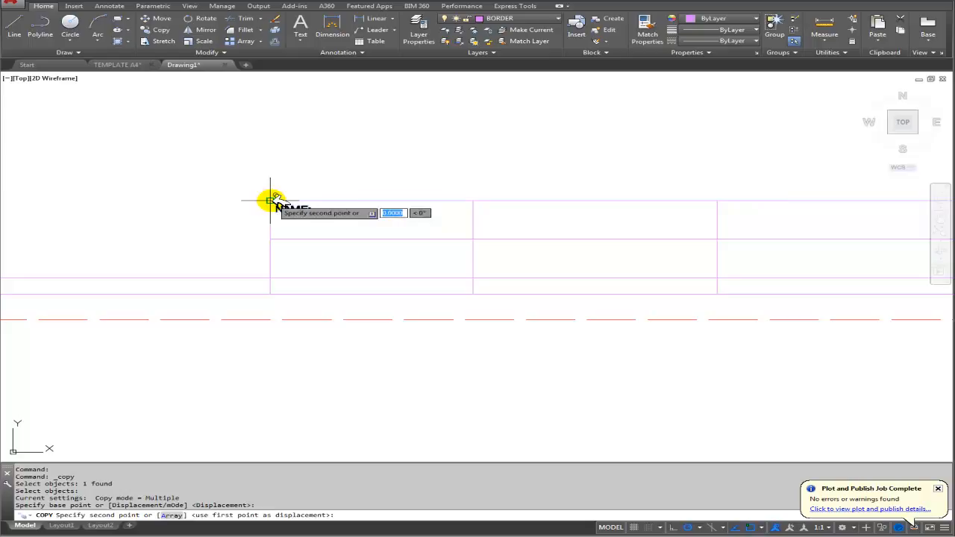
pyautogui.click(270, 239)
pyautogui.click(473, 202)
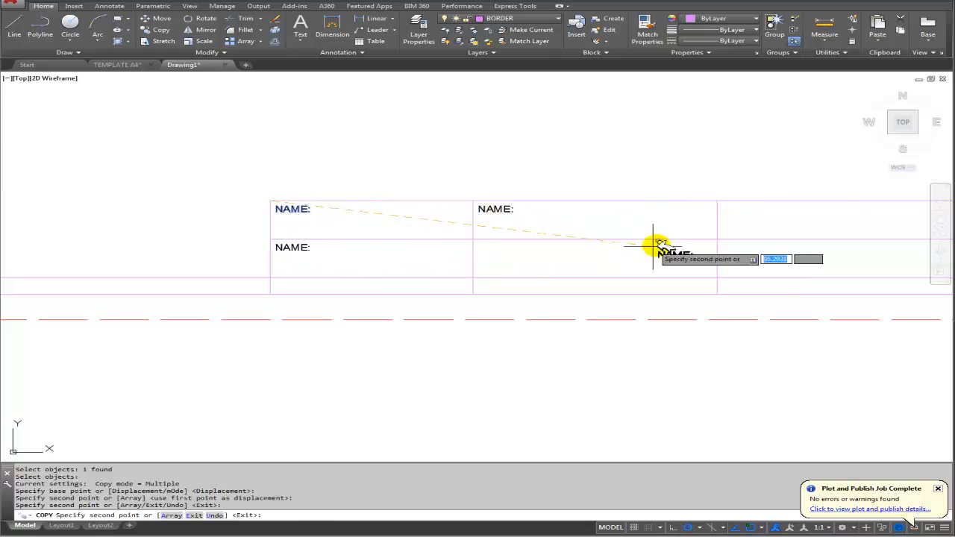
pyautogui.click(717, 202)
pyautogui.click(718, 240)
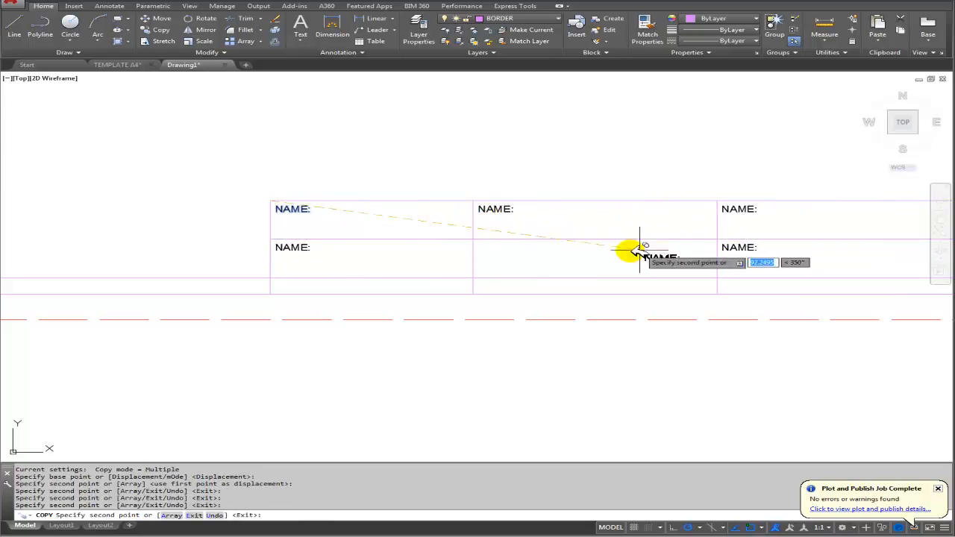
pyautogui.click(473, 239)
pyautogui.click(270, 278)
pyautogui.moveTo(497, 284); pyautogui.dragTo(348, 277, button='middle')
pyautogui.scroll(-2, 719, 241)
pyautogui.moveTo(649, 251); pyautogui.dragTo(574, 250, button='middle')
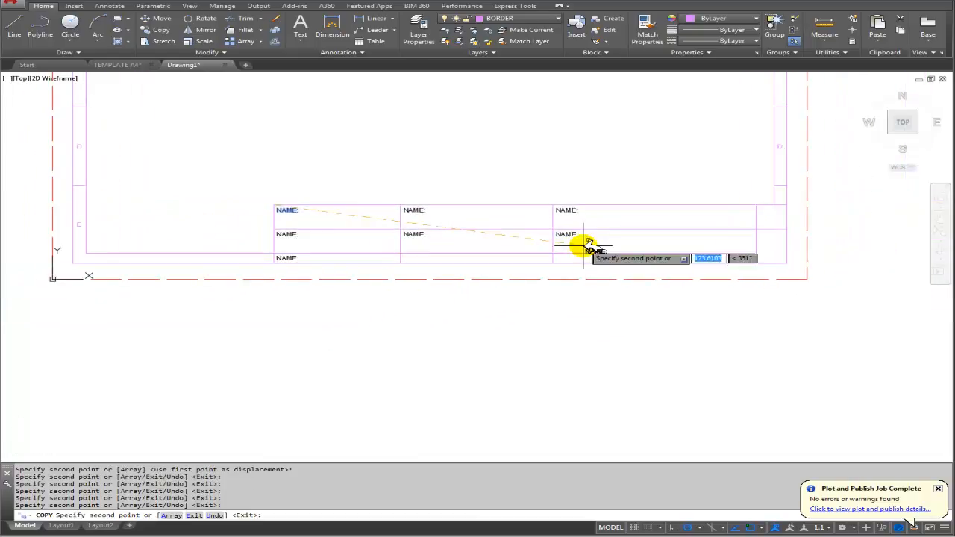
pyautogui.click(553, 254)
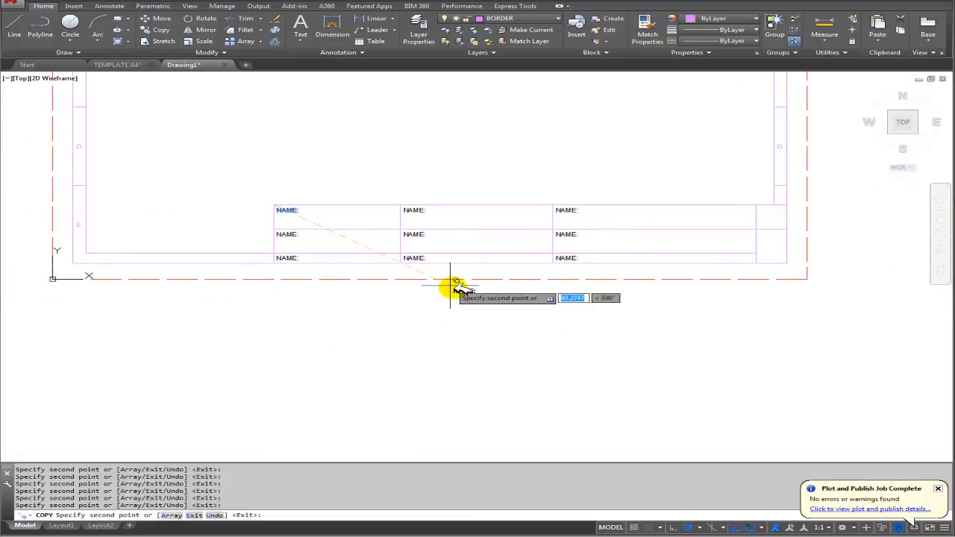
pyautogui.press('Escape')
# Change the label in the top cell of the title block's second column to "TITLE:"
pyautogui.scroll(3, 324, 224)
pyautogui.moveTo(470, 251); pyautogui.dragTo(332, 262, button='middle')
pyautogui.click(532, 218)
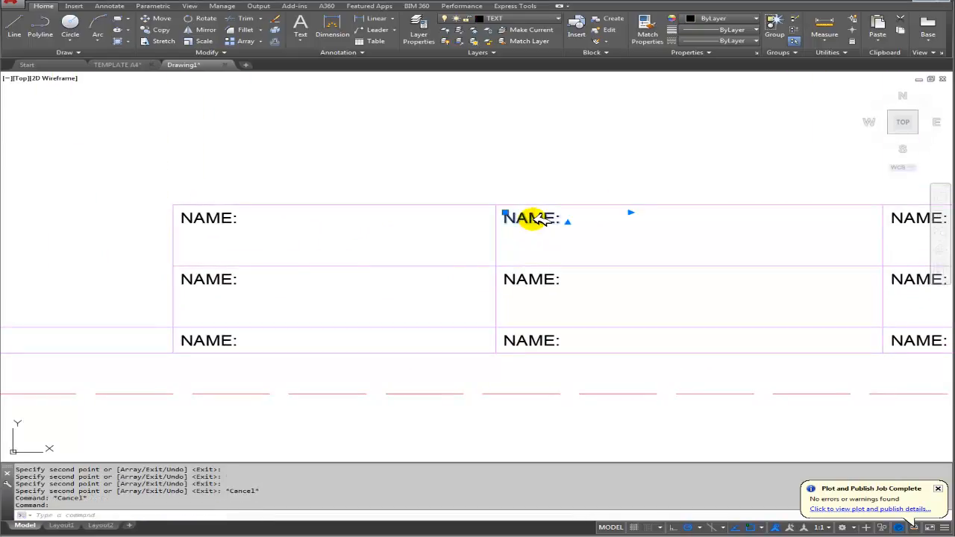
pyautogui.doubleClick(532, 218)
pyautogui.doubleClick(548, 219)
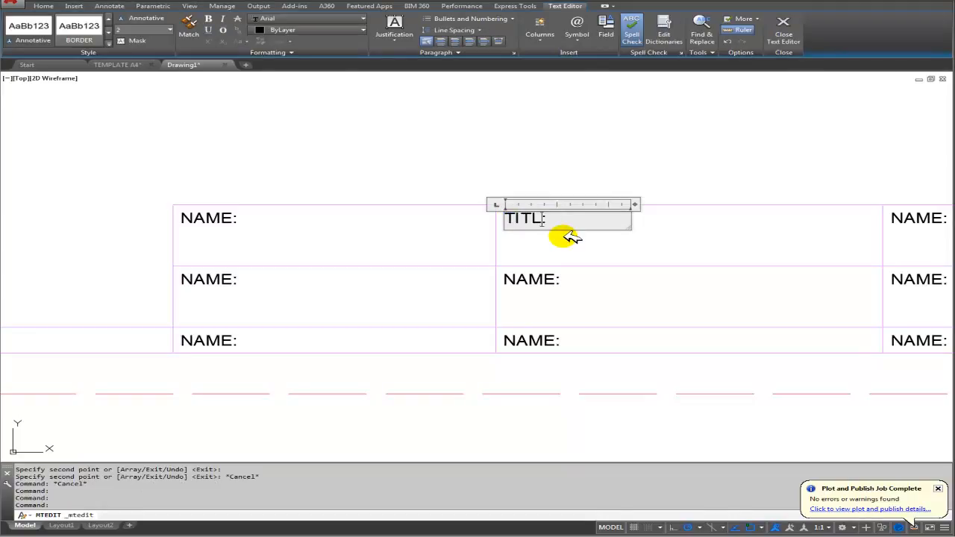
pyautogui.click(567, 237)
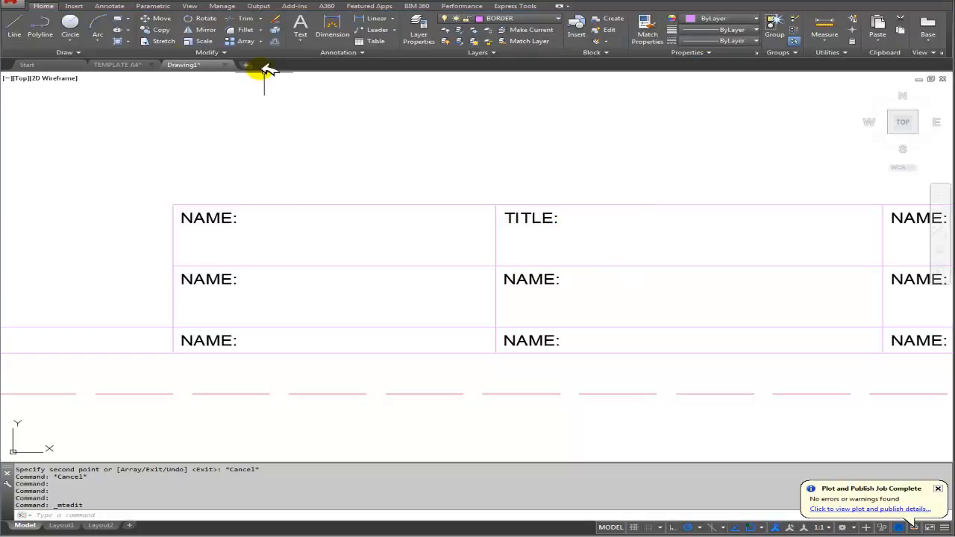
# Check the label wording in TEMPLATE A4 and change the first column's middle label in Drawing1 to "MATERIAL:"
pyautogui.click(131, 65)
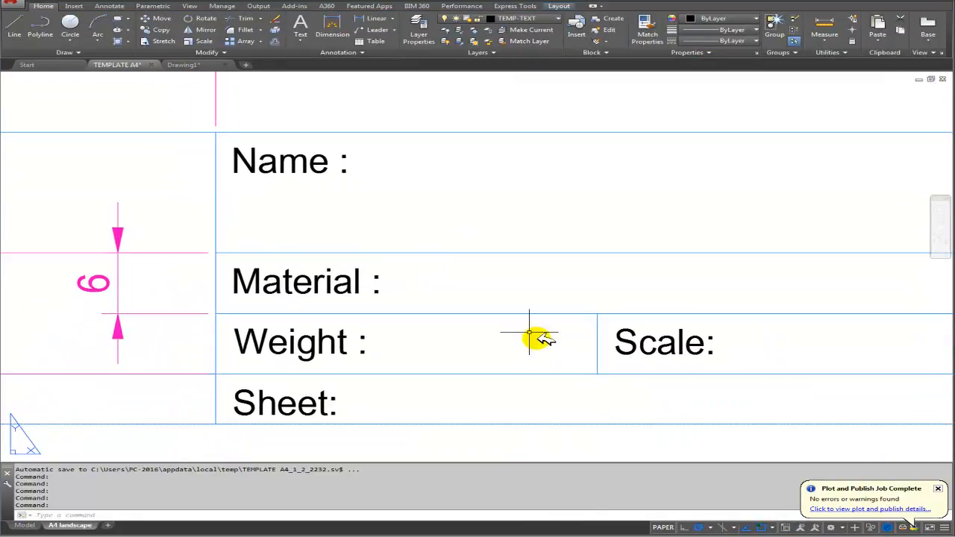
pyautogui.click(182, 65)
pyautogui.moveTo(322, 302); pyautogui.dragTo(300, 282, button='middle')
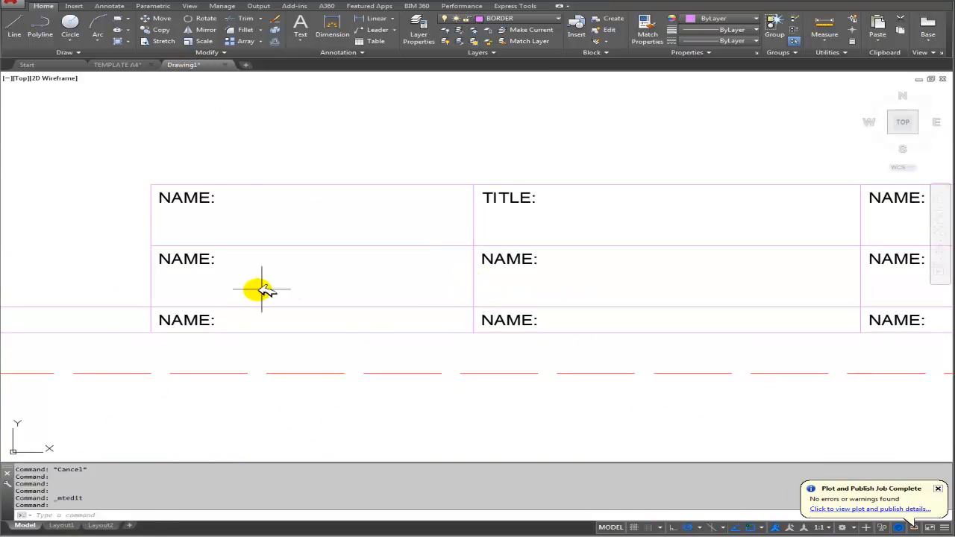
pyautogui.doubleClick(191, 259)
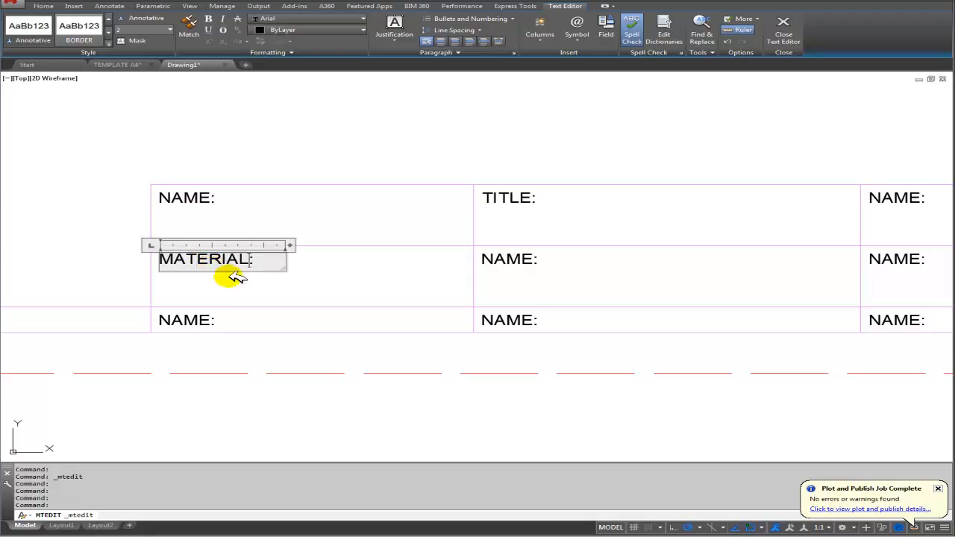
pyautogui.click(227, 274)
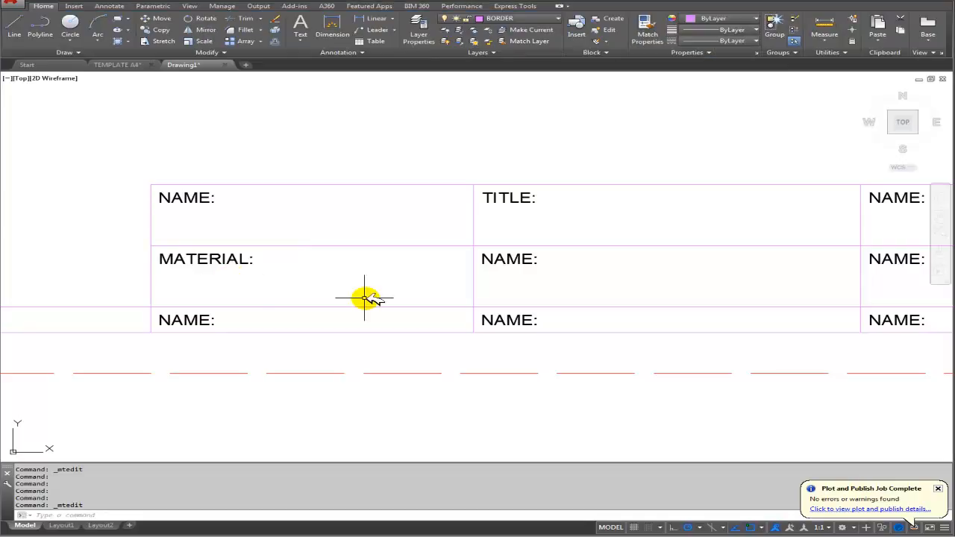
# Misspell the material label as "MATERIALD:" and clear the selection
pyautogui.doubleClick(239, 260)
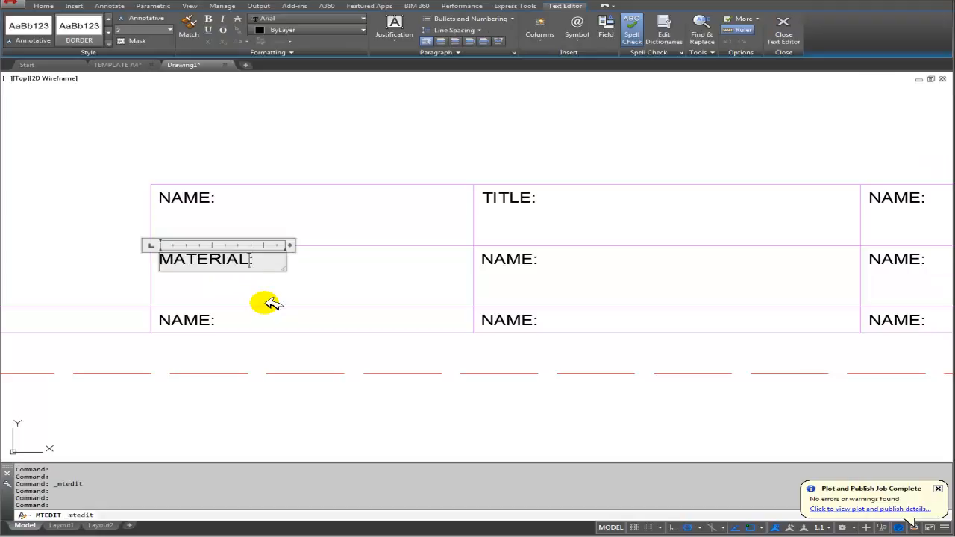
pyautogui.write('D')
pyautogui.click(287, 290)
pyautogui.click(239, 260)
pyautogui.click(275, 283)
pyautogui.click(233, 261)
pyautogui.click(272, 289)
pyautogui.press('Escape')
pyautogui.press('Escape')
pyautogui.press('Escape')
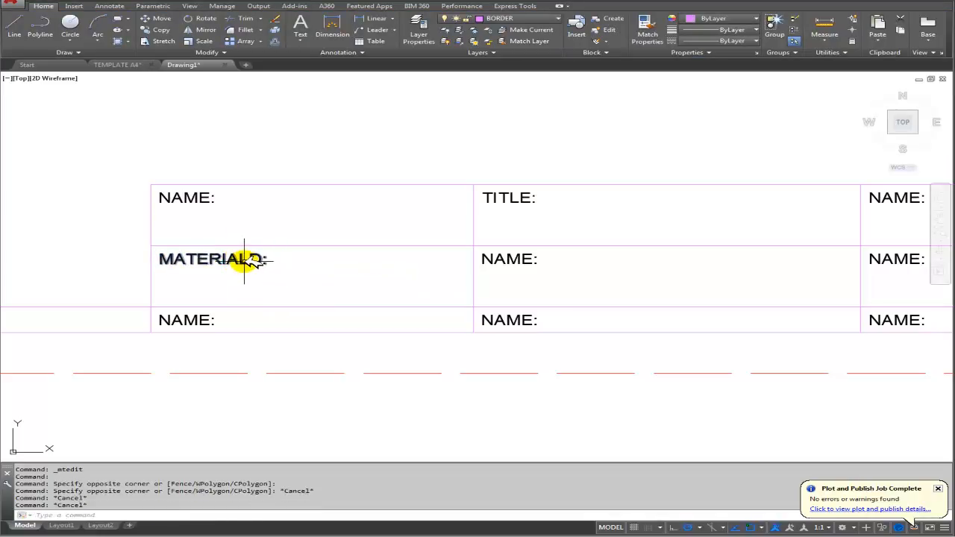
# Correct the misspelled "MATERIALD:" label by applying the spelling suggestion "MATERIAL"
pyautogui.doubleClick(247, 260)
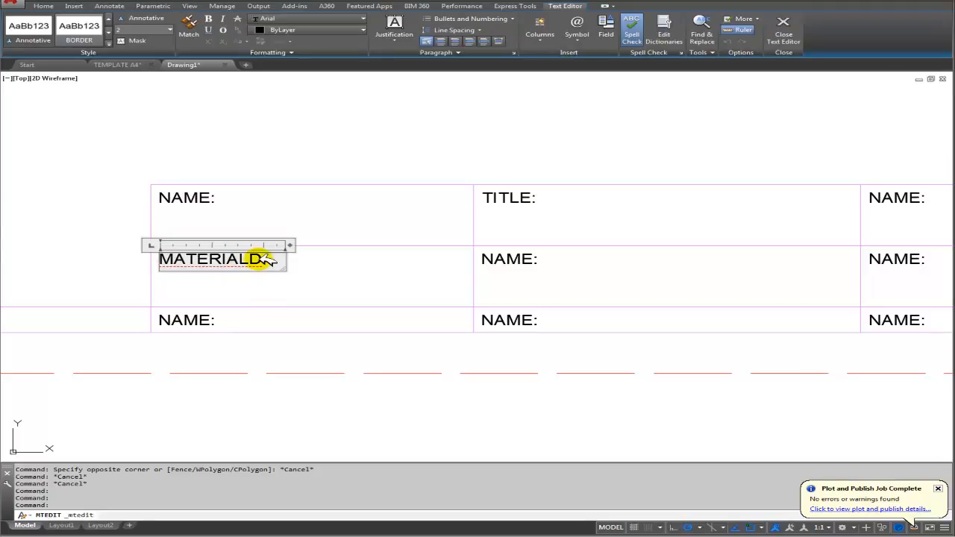
pyautogui.moveTo(256, 260); pyautogui.dragTo(165, 259)
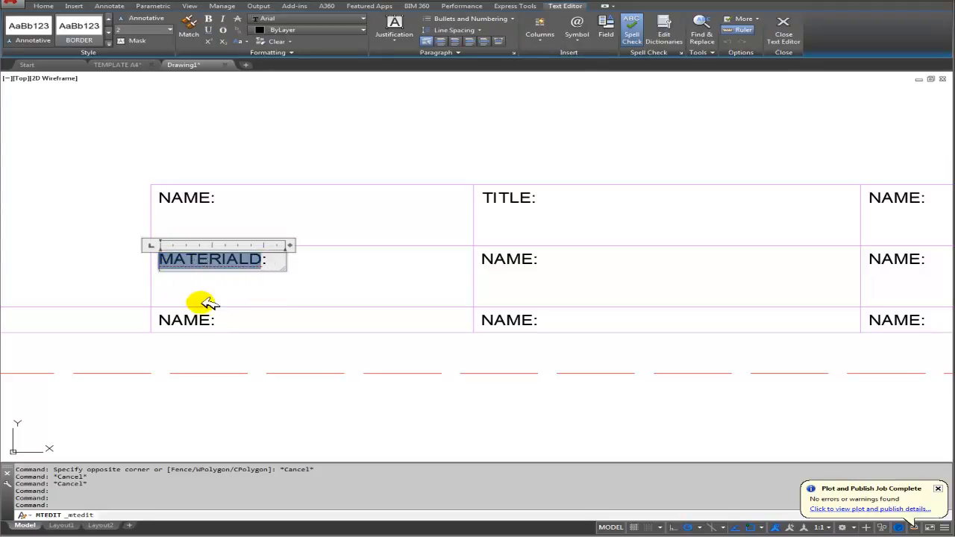
pyautogui.rightClick(215, 262)
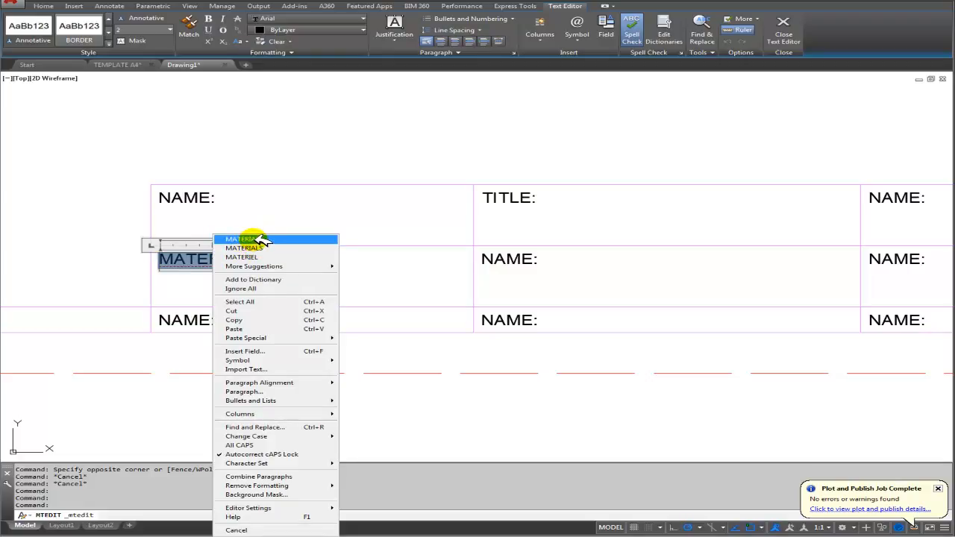
pyautogui.click(244, 238)
pyautogui.click(298, 290)
pyautogui.press('Escape')
pyautogui.moveTo(232, 275)
pyautogui.mouseDown(button='middle')
pyautogui.moveTo(273, 245)
pyautogui.moveTo(261, 239)
pyautogui.mouseUp(button='middle')
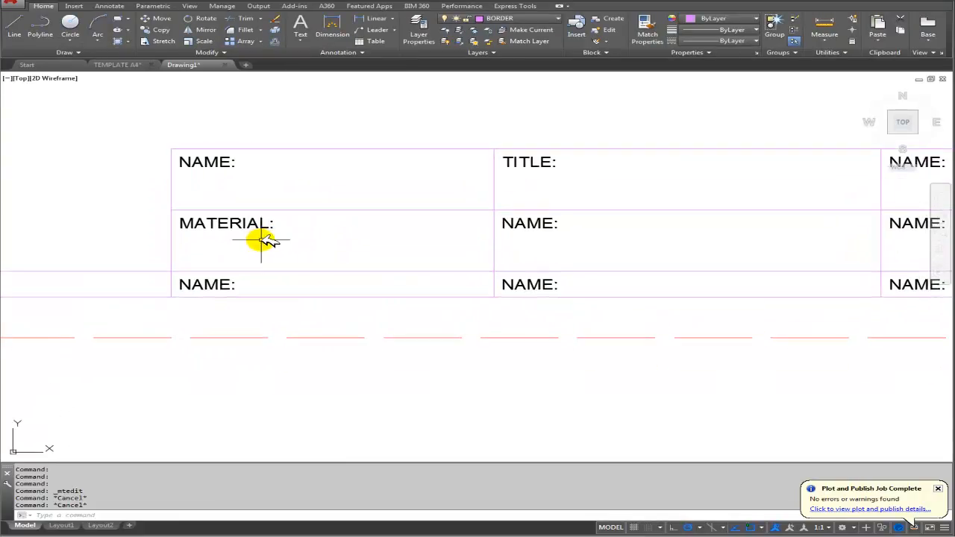
# Change the label in the bottom cell of the title block's first column to "SHEET:"
pyautogui.doubleClick(226, 287)
pyautogui.moveTo(230, 285); pyautogui.dragTo(187, 286)
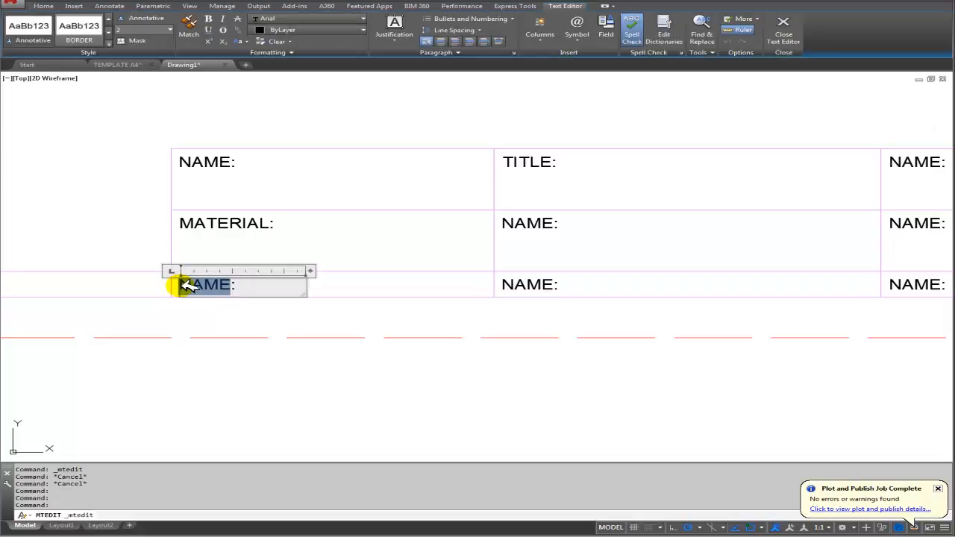
pyautogui.press('Delete')
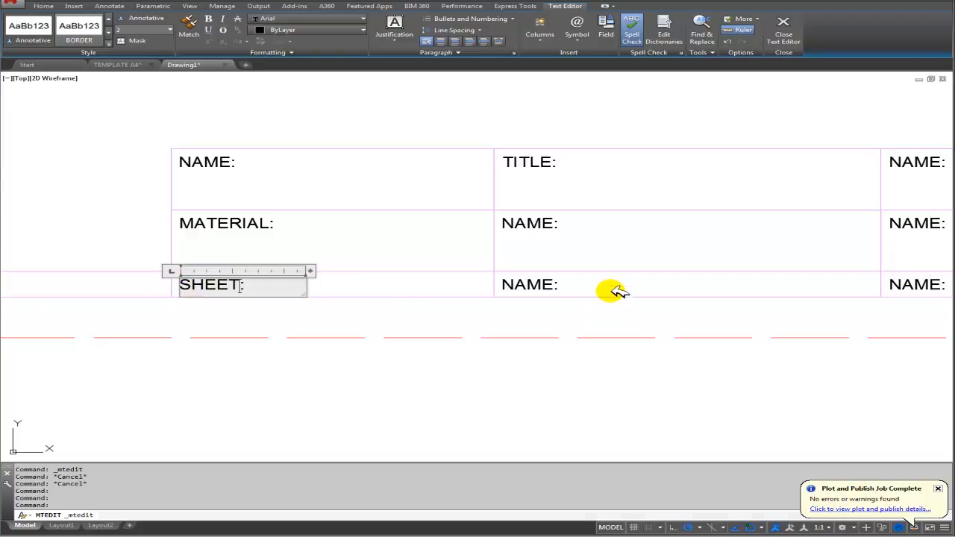
pyautogui.click(576, 289)
pyautogui.doubleClick(552, 289)
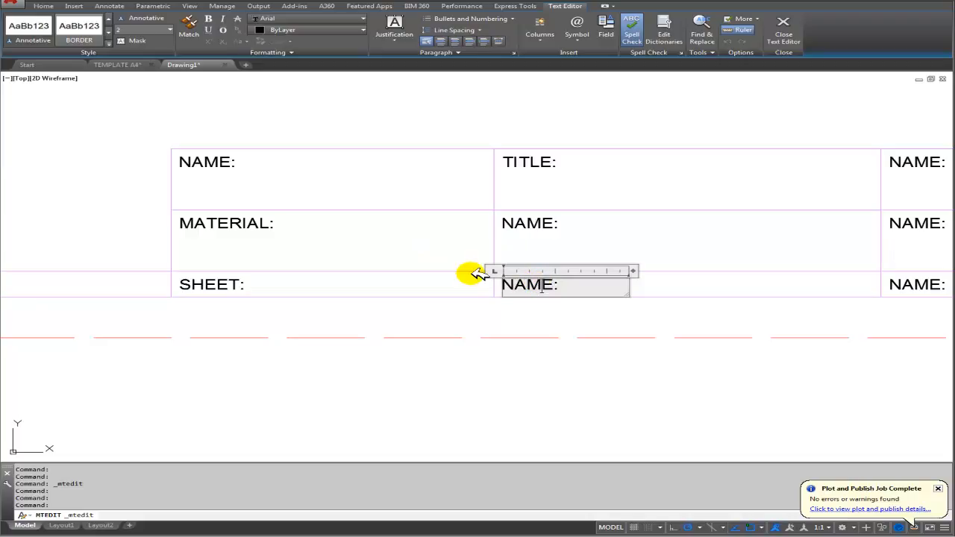
pyautogui.press('Escape')
pyautogui.press('Escape')
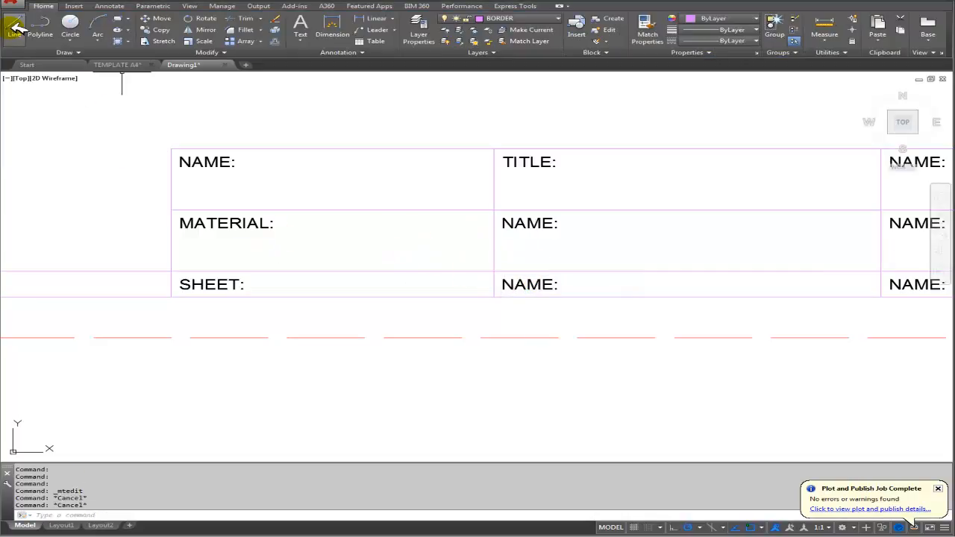
pyautogui.click(16, 29)
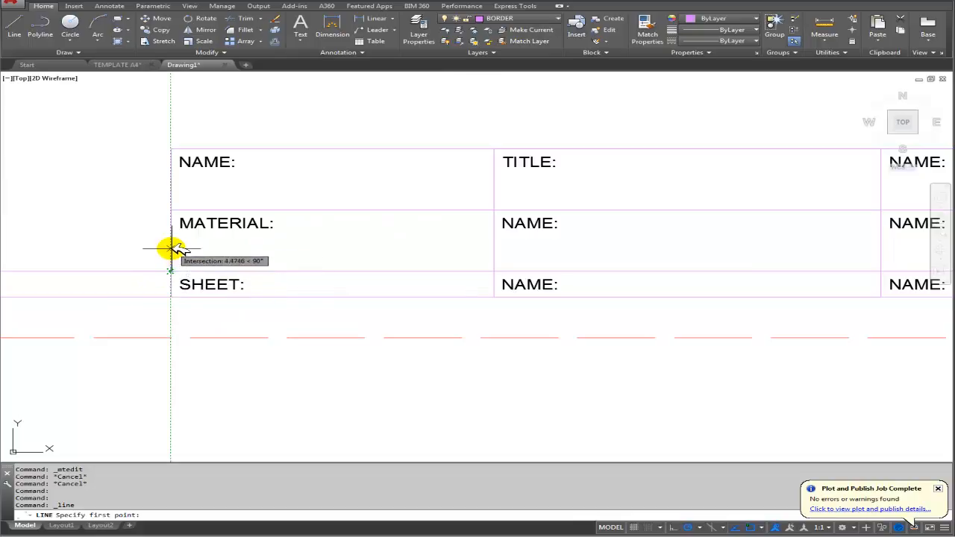
pyautogui.press('Escape')
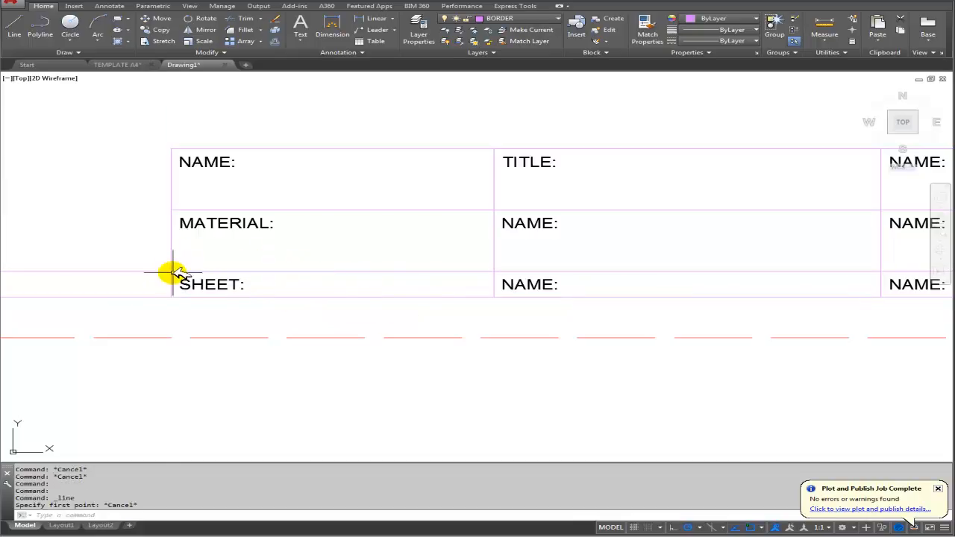
# Draw a horizontal line across the first two columns, starting 6 above the lower-left corner of the material cell
pyautogui.click(15, 28)
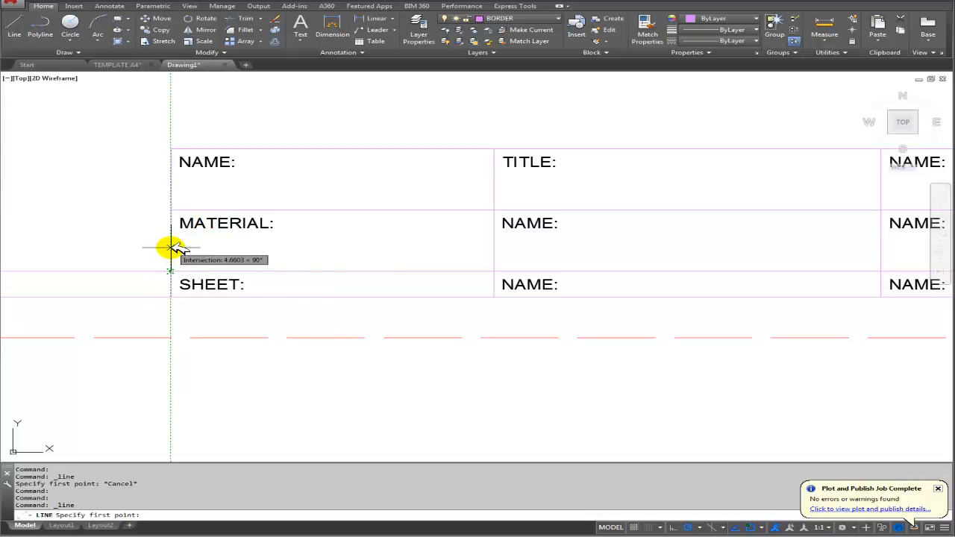
pyautogui.write('6')
pyautogui.press('Return')
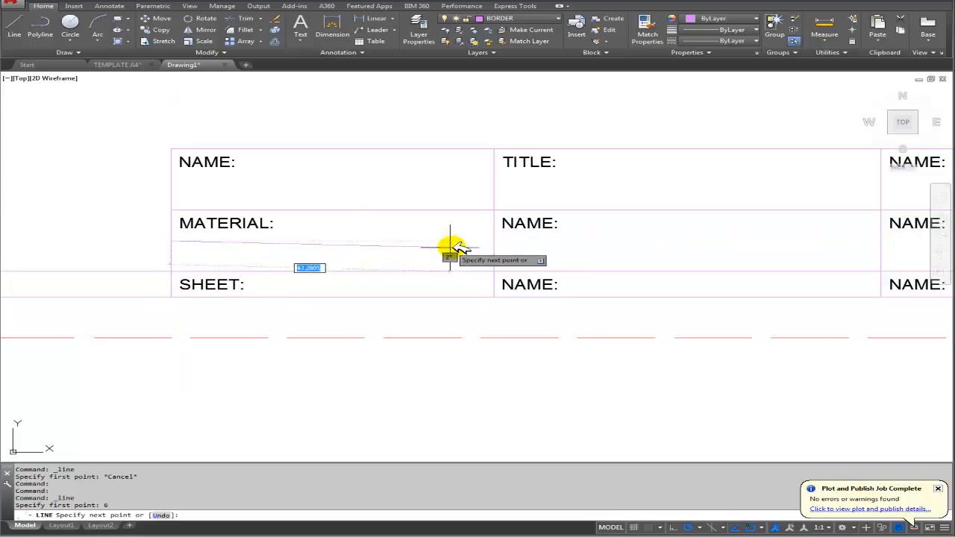
pyautogui.moveTo(677, 248)
pyautogui.mouseDown(button='middle')
pyautogui.moveTo(581, 249)
pyautogui.moveTo(377, 278)
pyautogui.moveTo(560, 249)
pyautogui.mouseUp(button='middle')
pyautogui.press('Escape')
pyautogui.scroll(-2, 507, 308)
pyautogui.moveTo(508, 308); pyautogui.dragTo(528, 339, button='middle')
pyautogui.scroll(2, 347, 322)
pyautogui.moveTo(346, 324); pyautogui.dragTo(399, 301, button='middle')
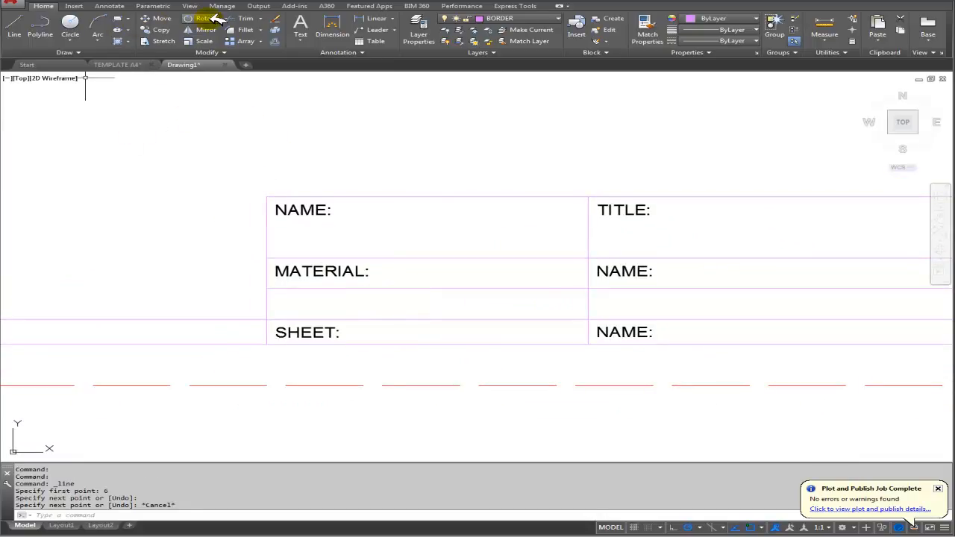
# Copy the "MATERIAL:" label and the "NAME:" label beside it into the new row directly below
pyautogui.click(157, 29)
pyautogui.click(330, 273)
pyautogui.click(621, 273)
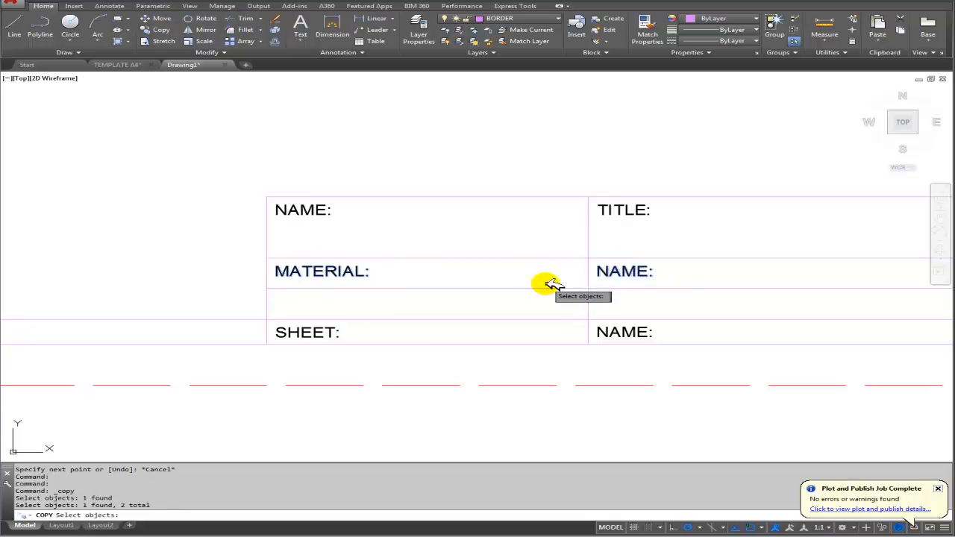
pyautogui.press('Return')
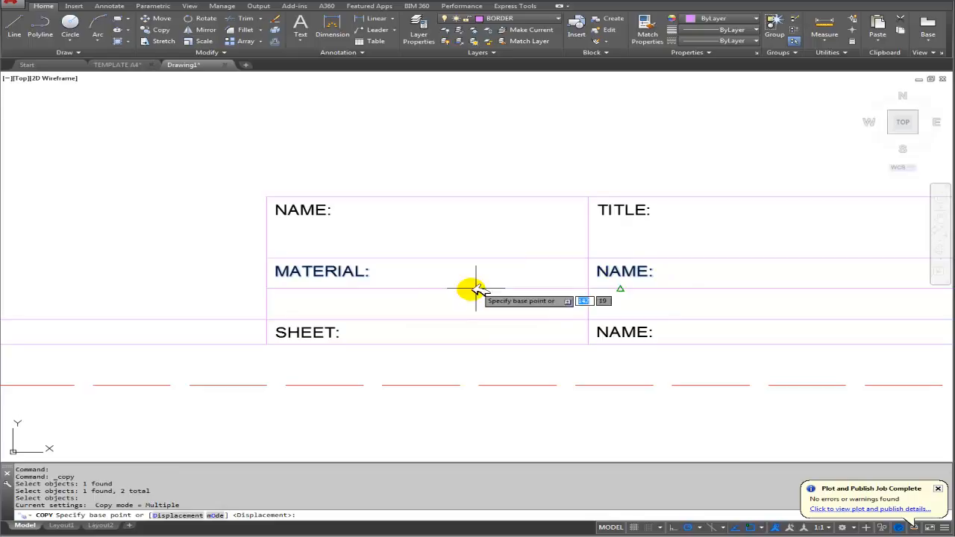
pyautogui.click(267, 258)
pyautogui.click(267, 289)
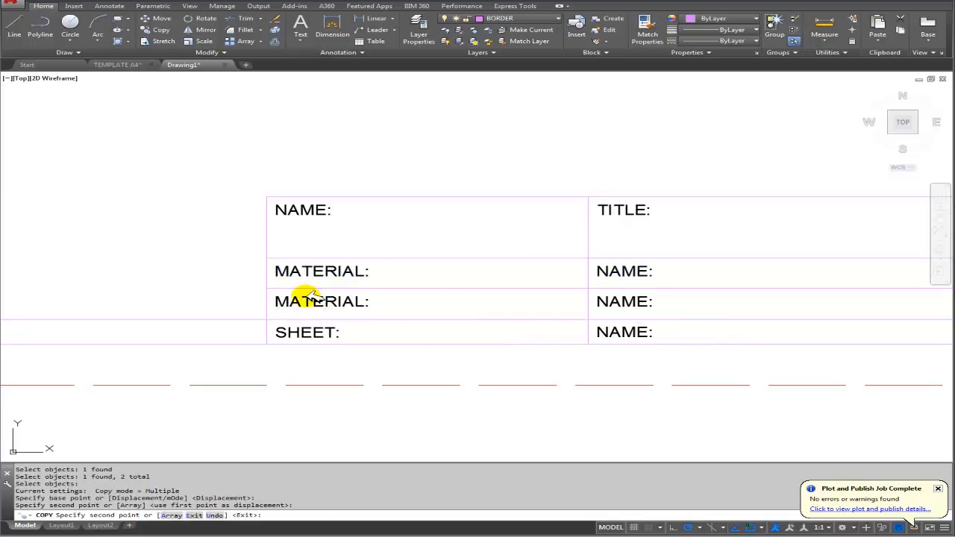
pyautogui.press('Escape')
pyautogui.press('Escape')
# Change the copied "MATERIAL:" label in the new row to "WEIGHT:"
pyautogui.click(343, 302)
pyautogui.doubleClick(345, 302)
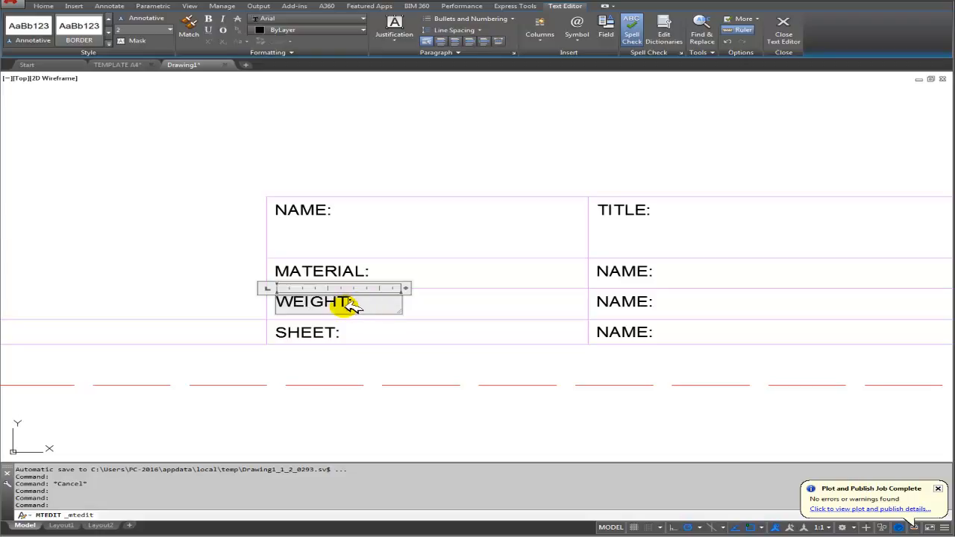
pyautogui.click(454, 311)
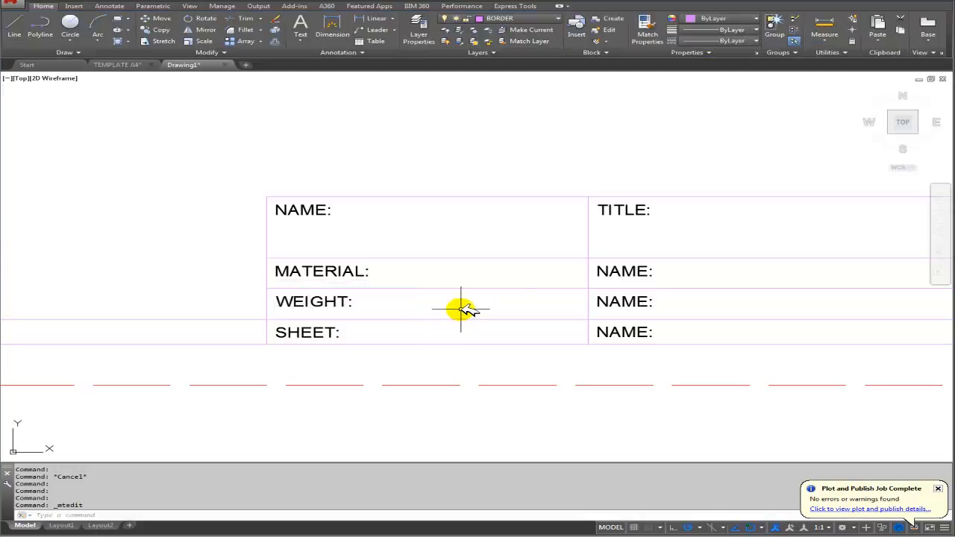
pyautogui.moveTo(586, 314)
pyautogui.mouseDown(button='middle')
pyautogui.moveTo(405, 294)
pyautogui.moveTo(413, 319)
pyautogui.mouseUp(button='middle')
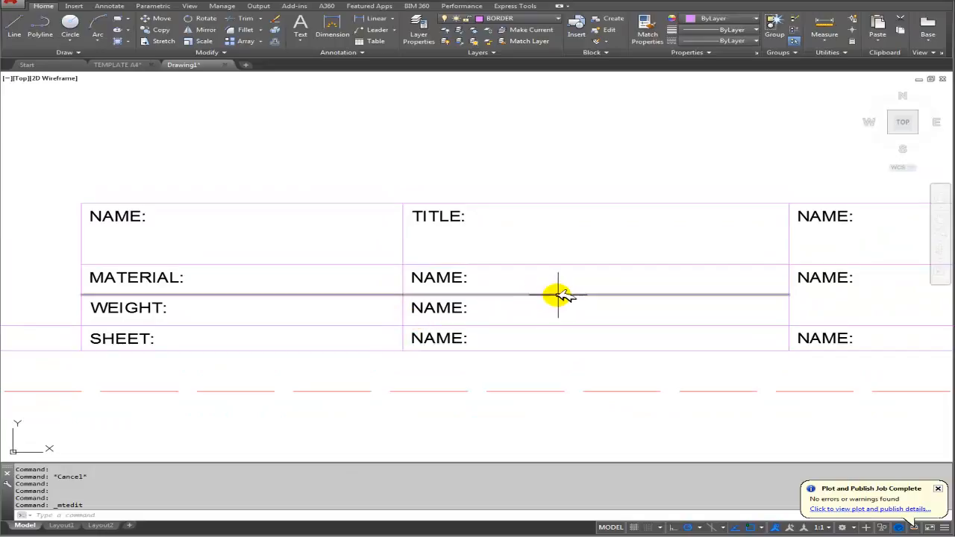
# Change the label in the bottom cell of the title block's second column to "SCALE:"
pyautogui.moveTo(558, 295); pyautogui.dragTo(497, 311, button='middle')
pyautogui.scroll(-2, 426, 321)
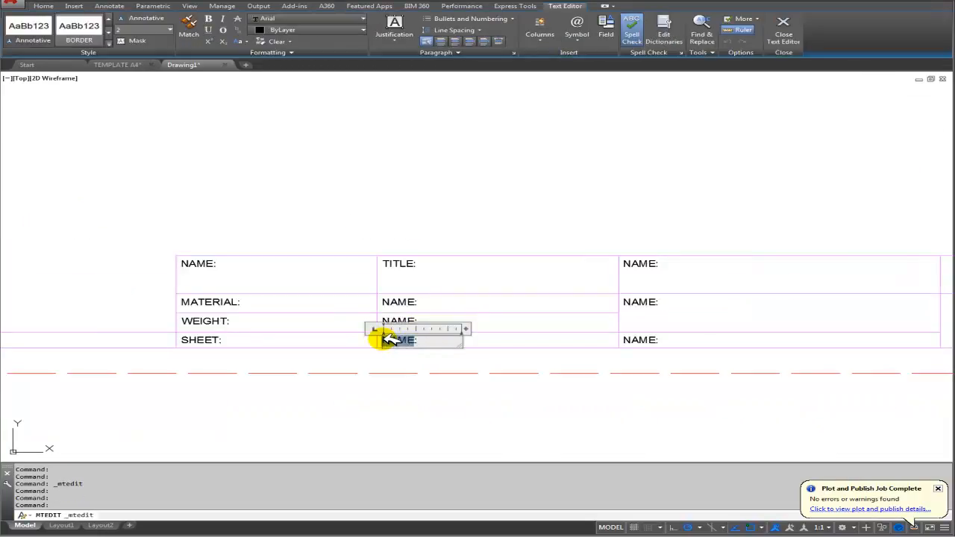
pyautogui.click(454, 320)
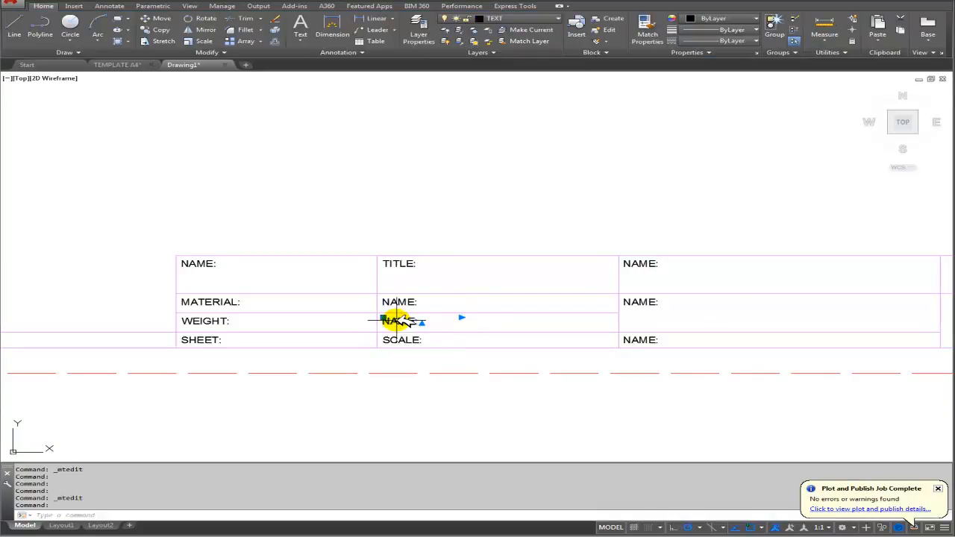
pyautogui.moveTo(424, 325); pyautogui.dragTo(303, 330, button='middle')
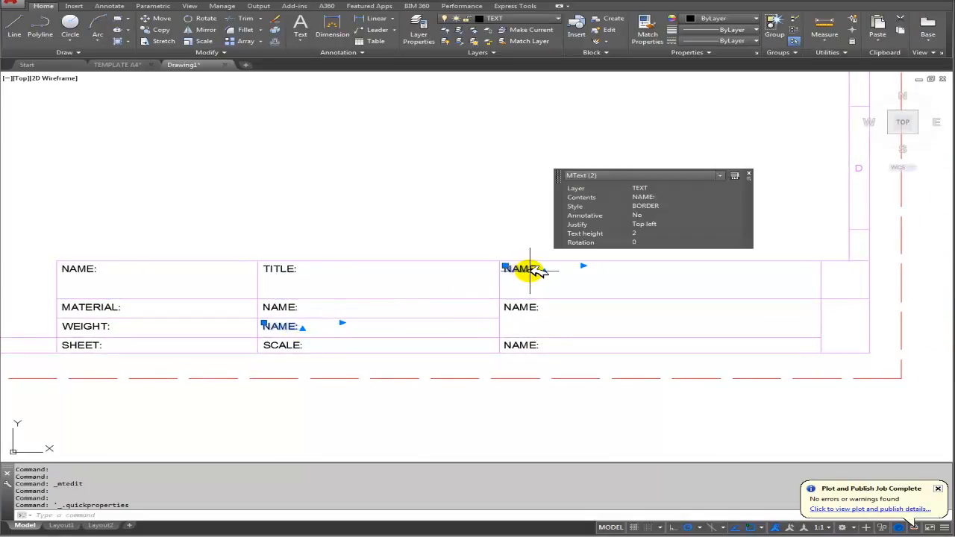
pyautogui.press('Escape')
pyautogui.press('Escape')
pyautogui.doubleClick(536, 270)
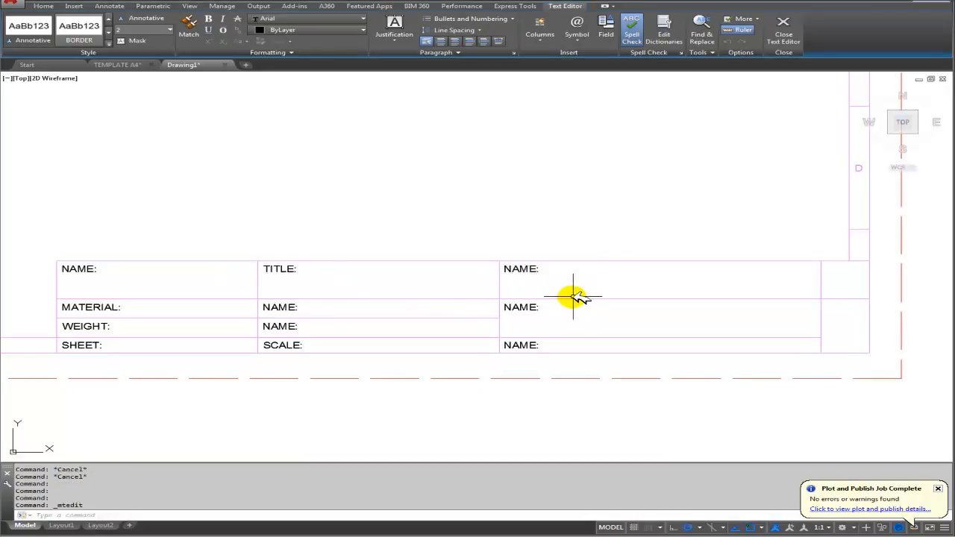
pyautogui.click(560, 296)
pyautogui.scroll(-2, 540, 294)
pyautogui.moveTo(540, 294); pyautogui.dragTo(563, 299, button='middle')
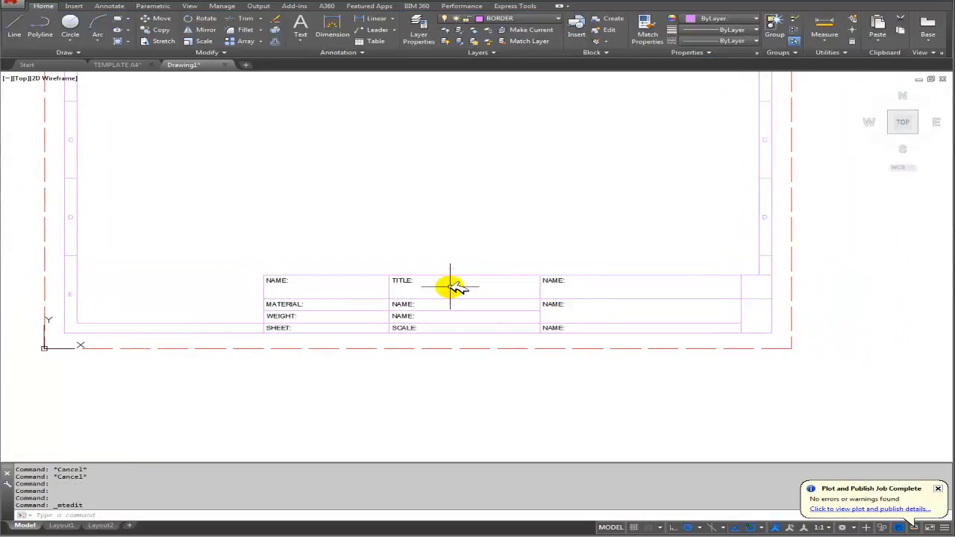
# Examine the reference title block's cell layout, labels and dimensions in the TEMPLATE A4 drawing, and return to Drawing1
pyautogui.scroll(3, 358, 284)
pyautogui.moveTo(404, 273)
pyautogui.mouseDown(button='middle')
pyautogui.moveTo(379, 277)
pyautogui.moveTo(384, 291)
pyautogui.moveTo(364, 294)
pyautogui.mouseUp(button='middle')
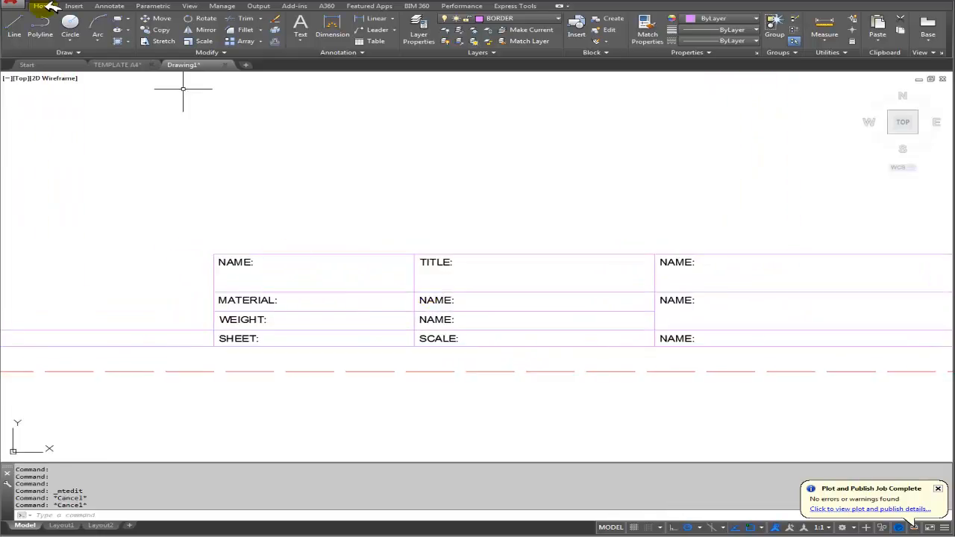
pyautogui.click(122, 65)
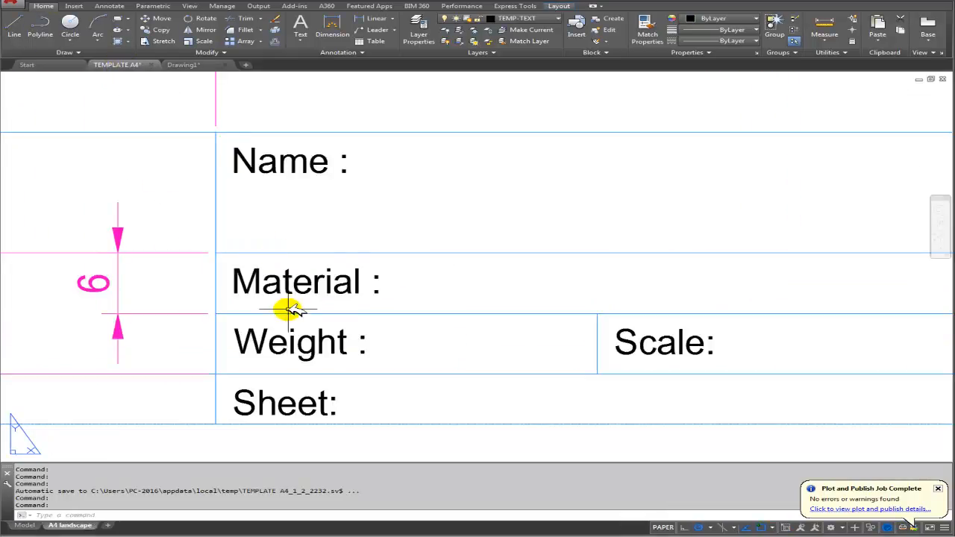
pyautogui.scroll(-4, 280, 299)
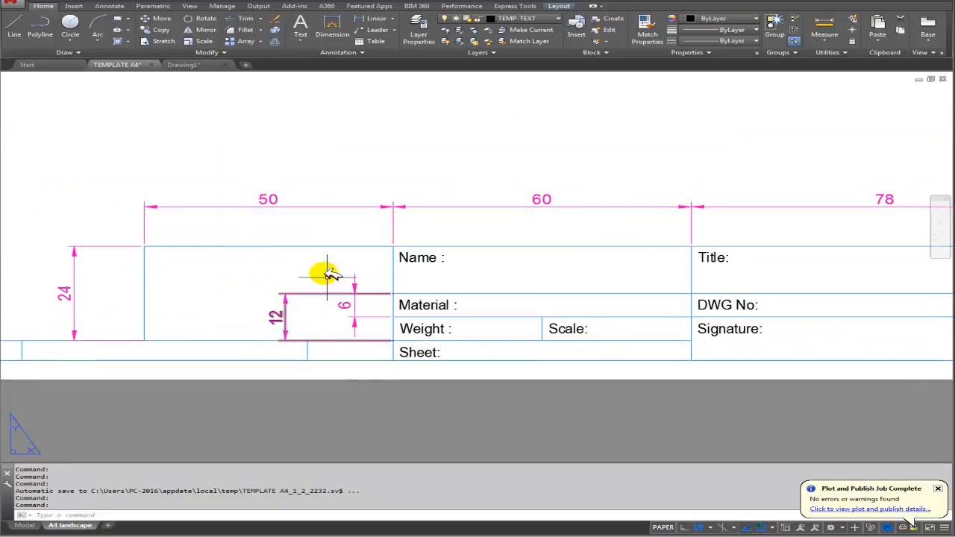
pyautogui.moveTo(501, 314); pyautogui.dragTo(309, 306, button='middle')
pyautogui.scroll(-2, 430, 310)
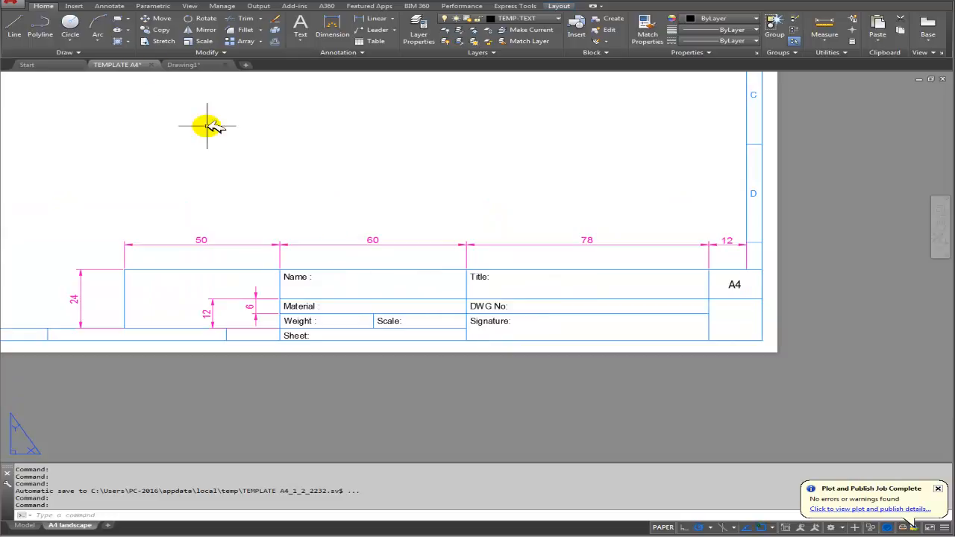
pyautogui.click(194, 66)
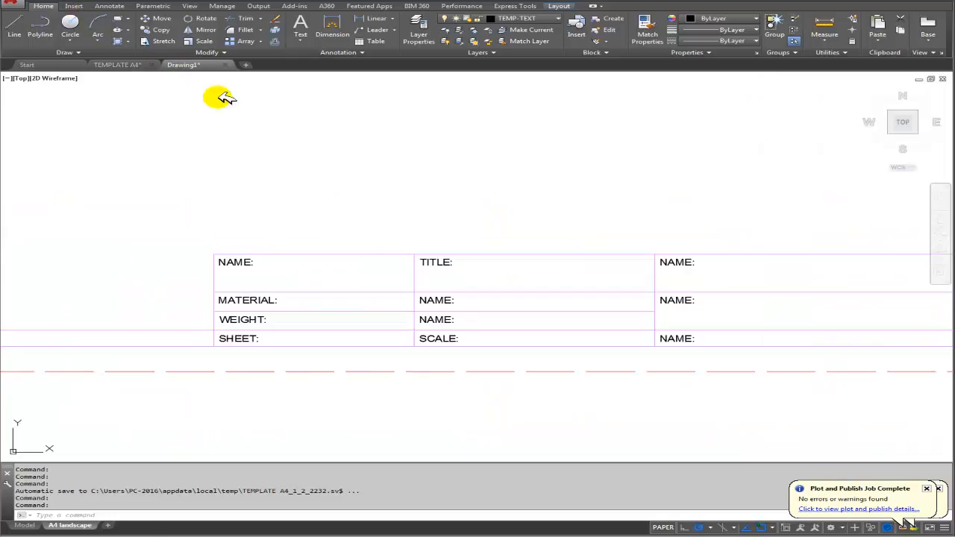
# Delete the three "NAME:" labels in the title block's third column
pyautogui.moveTo(585, 282)
pyautogui.mouseDown(button='middle')
pyautogui.moveTo(598, 272)
pyautogui.moveTo(612, 277)
pyautogui.mouseUp(button='middle')
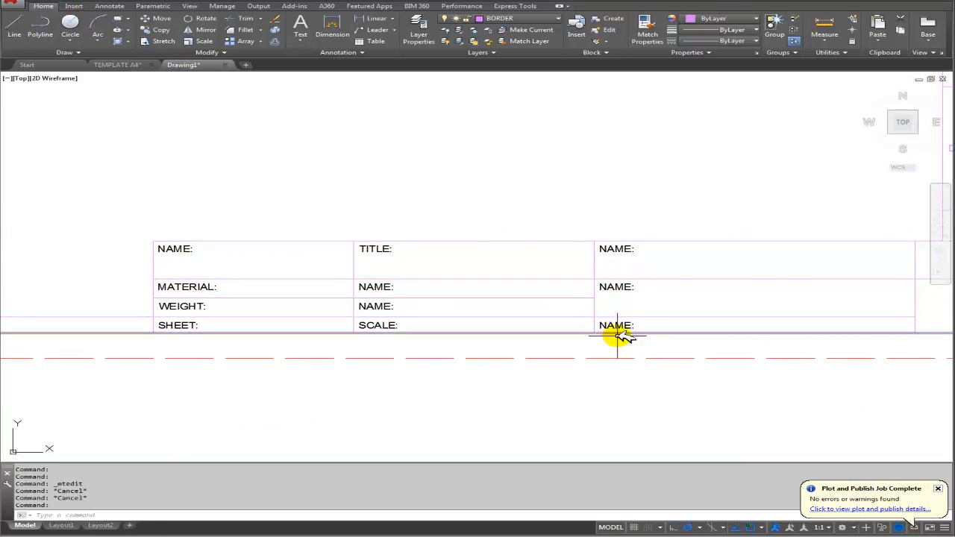
pyautogui.moveTo(531, 301)
pyautogui.mouseDown(button='middle')
pyautogui.moveTo(571, 305)
pyautogui.moveTo(522, 311)
pyautogui.mouseUp(button='middle')
pyautogui.press('Delete')
pyautogui.click(606, 296)
pyautogui.press('Delete')
pyautogui.click(605, 259)
pyautogui.press('Delete')
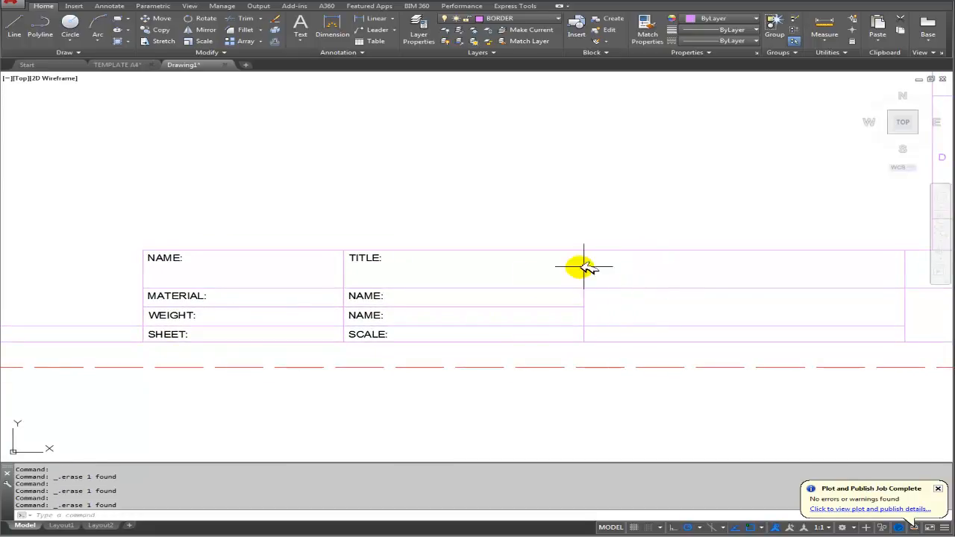
pyautogui.moveTo(319, 264); pyautogui.dragTo(384, 258, button='middle')
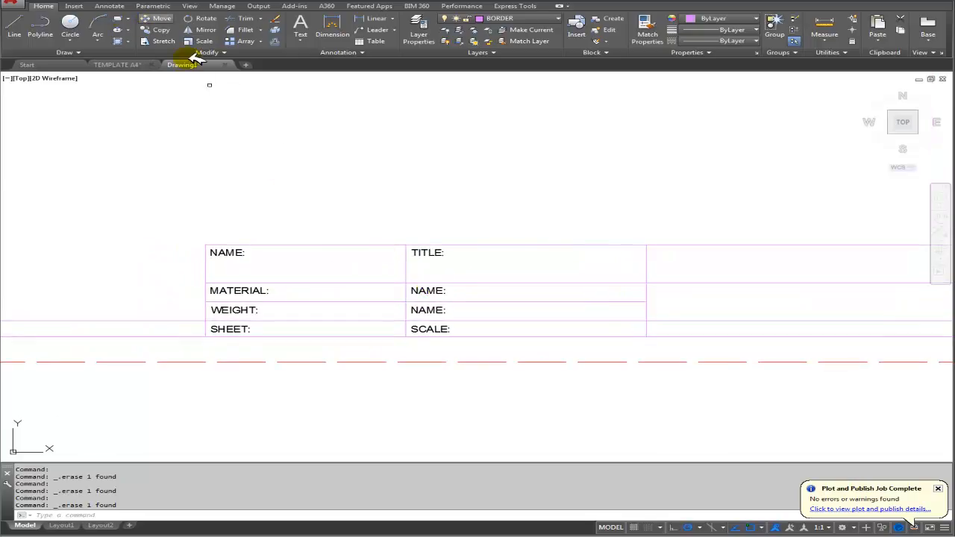
pyautogui.click(160, 20)
pyautogui.click(448, 330)
pyautogui.click(440, 309)
pyautogui.click(428, 291)
pyautogui.click(425, 254)
pyautogui.click(236, 254)
pyautogui.click(237, 292)
pyautogui.click(237, 311)
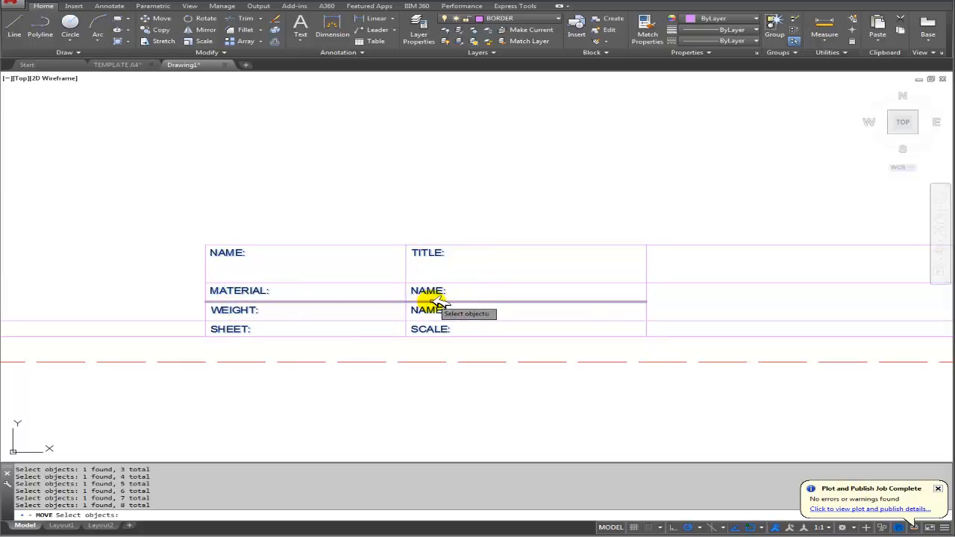
pyautogui.press('Return')
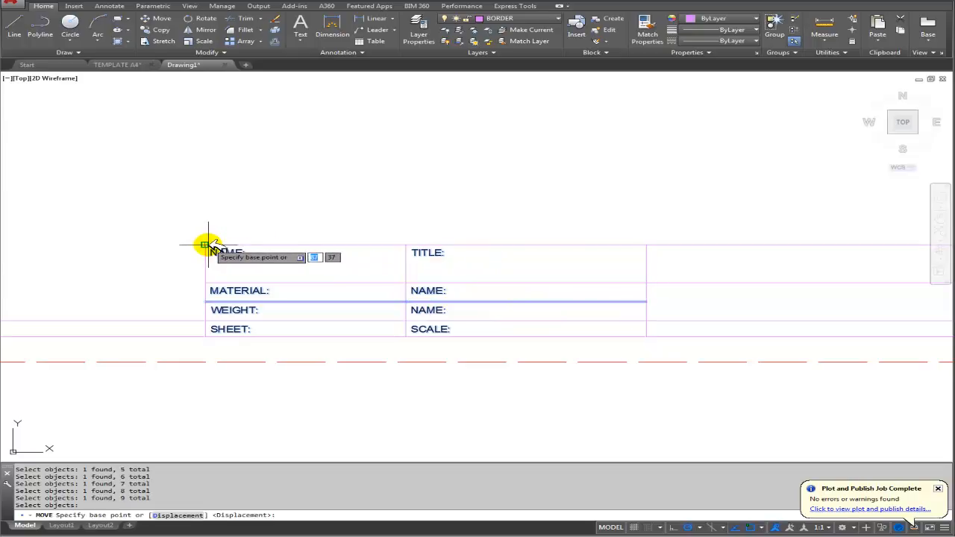
pyautogui.moveTo(591, 282)
pyautogui.mouseDown(button='middle')
pyautogui.moveTo(530, 303)
pyautogui.moveTo(553, 301)
pyautogui.mouseUp(button='middle')
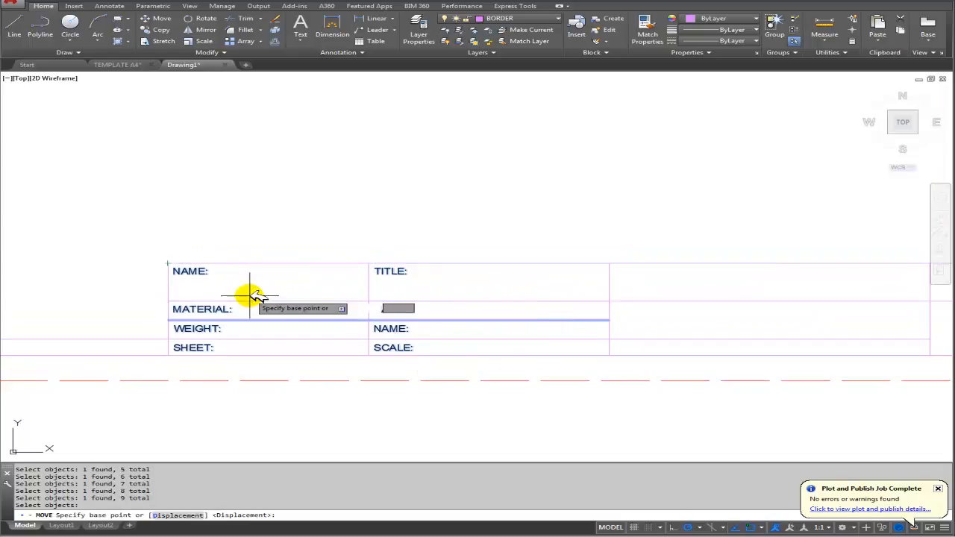
pyautogui.moveTo(554, 285)
pyautogui.mouseDown(button='middle')
pyautogui.moveTo(387, 284)
pyautogui.moveTo(548, 280)
pyautogui.mouseUp(button='middle')
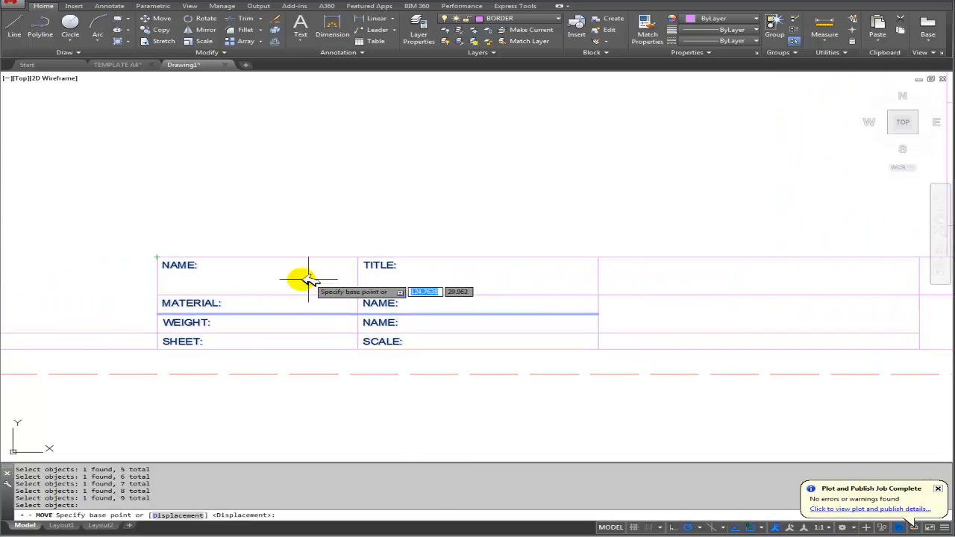
pyautogui.click(118, 65)
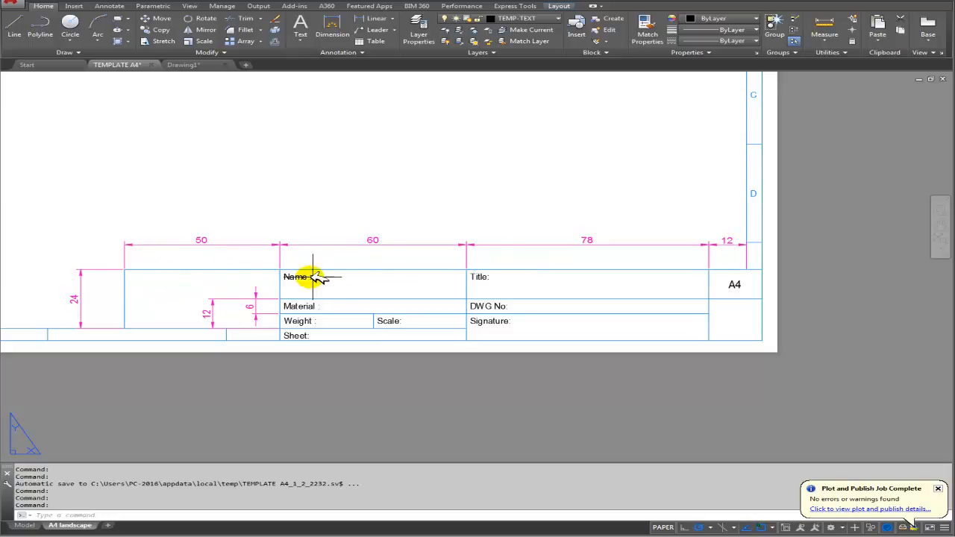
pyautogui.click(200, 65)
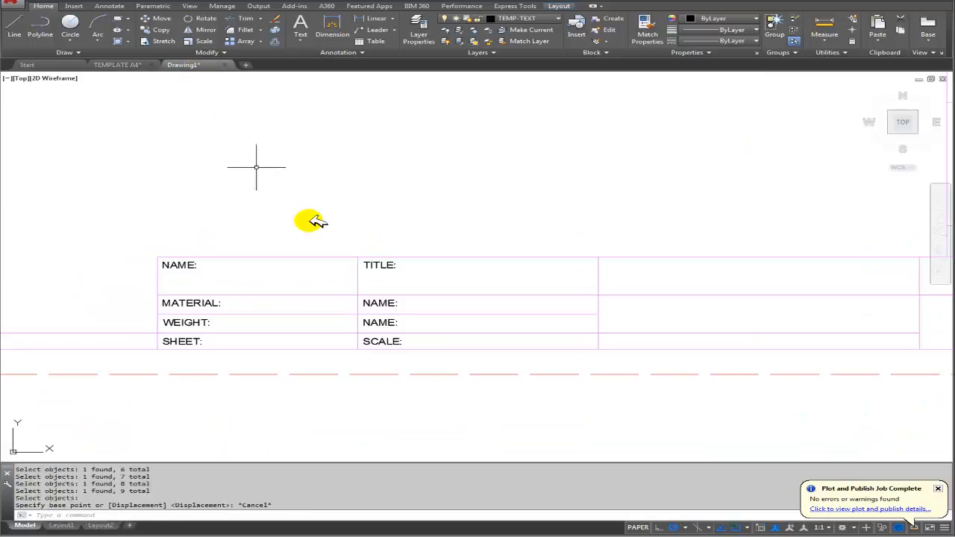
pyautogui.click(160, 22)
pyautogui.click(186, 267)
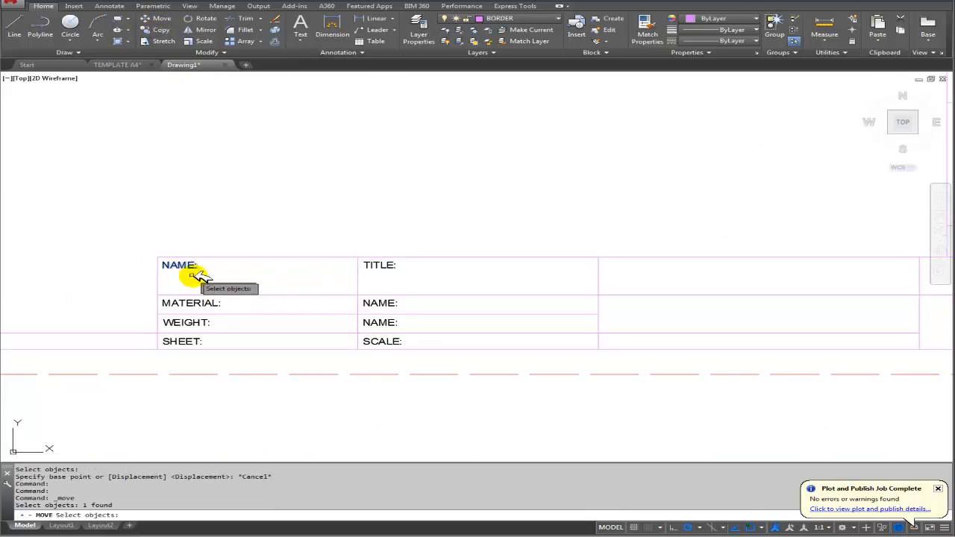
pyautogui.click(212, 302)
pyautogui.click(188, 323)
pyautogui.click(196, 341)
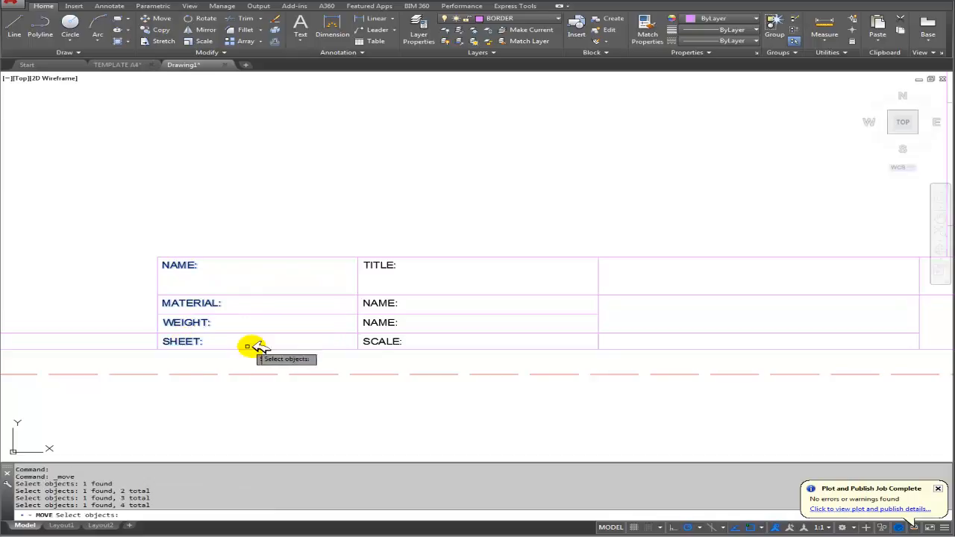
pyautogui.click(371, 341)
pyautogui.click(378, 323)
pyautogui.click(369, 304)
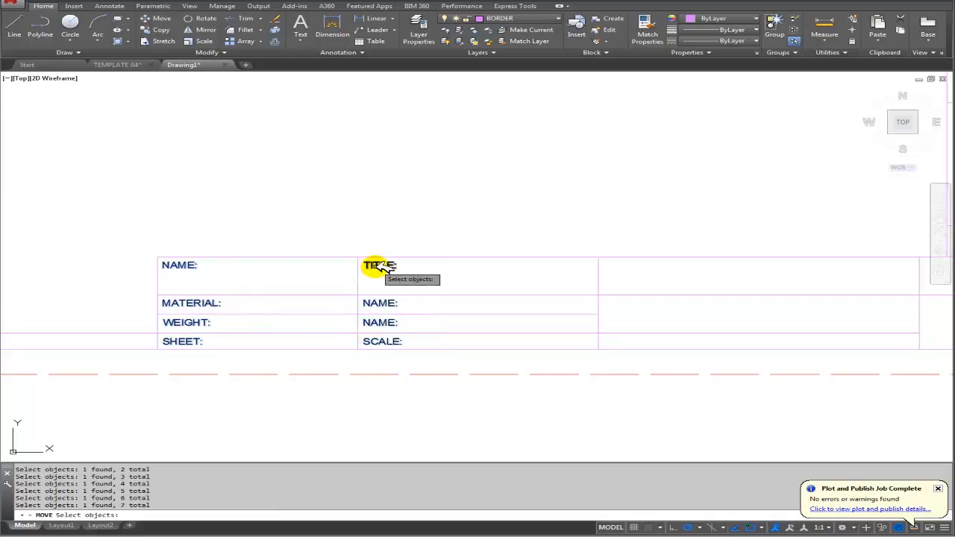
pyautogui.click(373, 265)
pyautogui.press('Return')
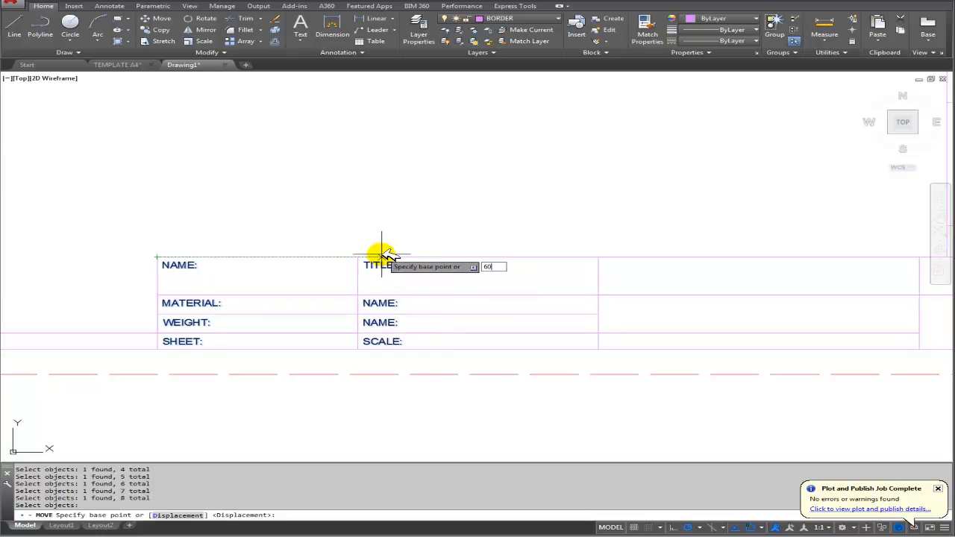
pyautogui.press('Return')
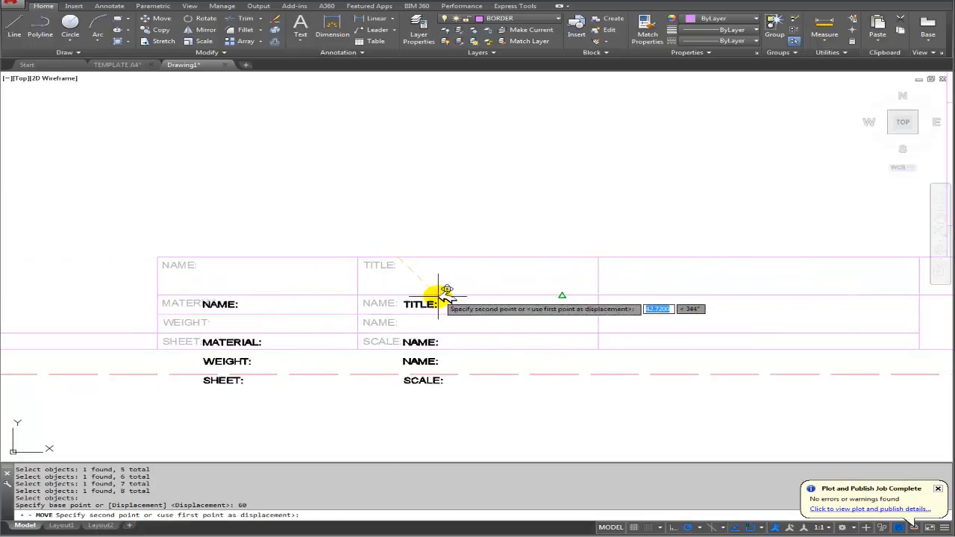
pyautogui.press('Escape')
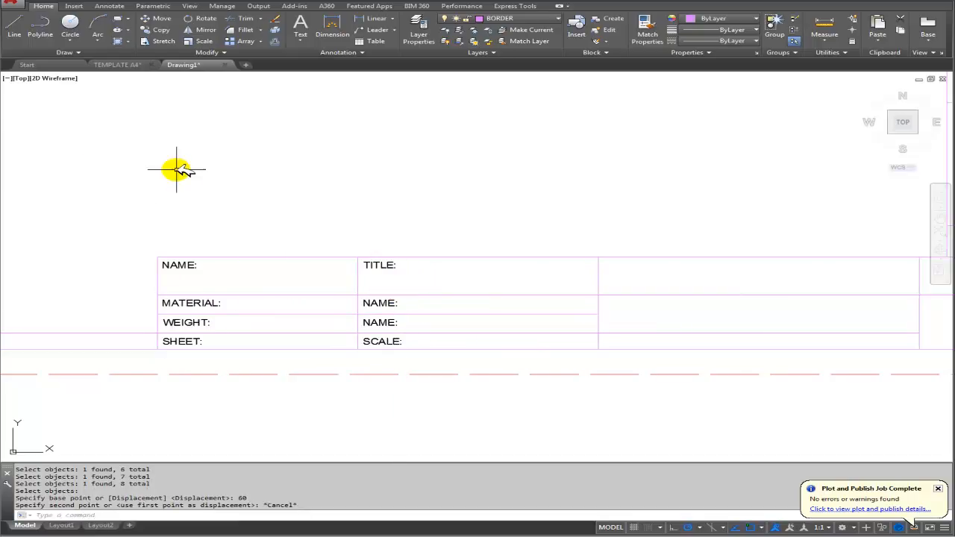
# Move all eight labels of the first two title block columns 60 to the right, using the block's upper-left corner as base point
pyautogui.click(161, 21)
pyautogui.click(181, 266)
pyautogui.click(193, 306)
pyautogui.click(192, 322)
pyautogui.click(200, 342)
pyautogui.click(377, 342)
pyautogui.click(377, 323)
pyautogui.click(368, 303)
pyautogui.click(376, 265)
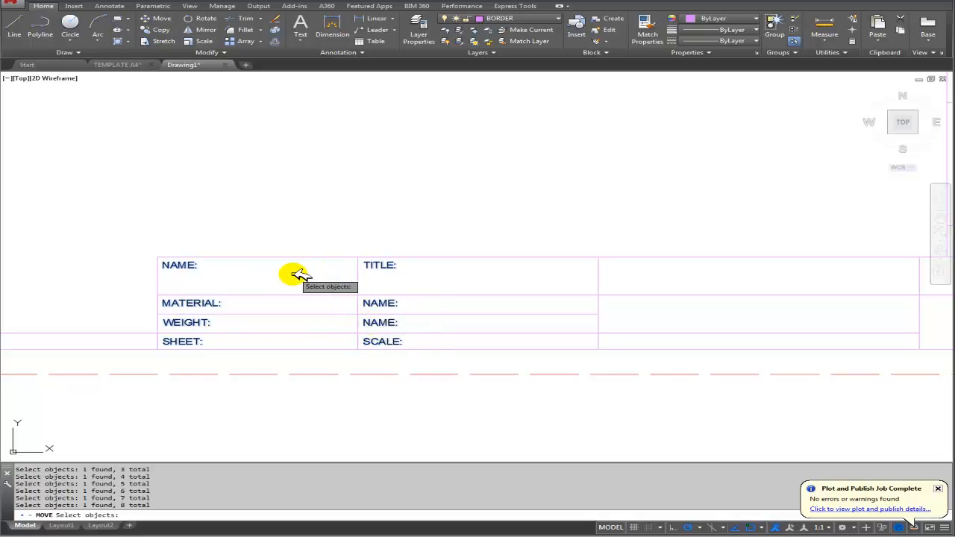
pyautogui.press('Return')
pyautogui.click(156, 257)
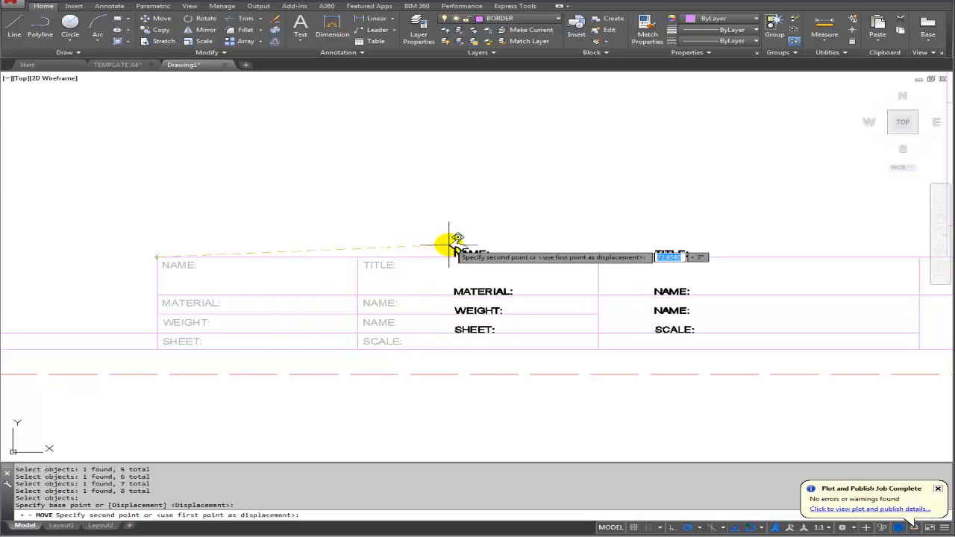
pyautogui.write('60')
pyautogui.press('Return')
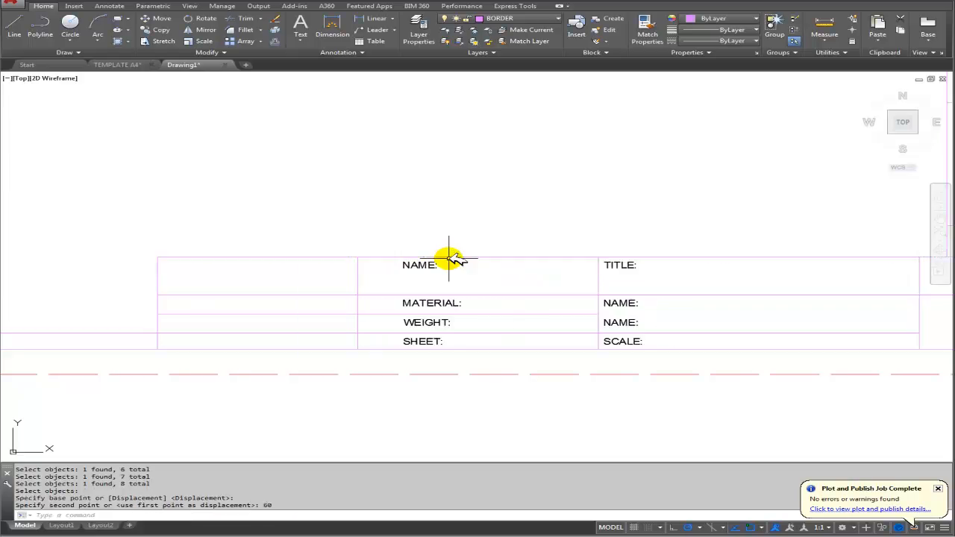
# Move the vertical divider between the first and second columns 10 to the right from its upper endpoint
pyautogui.moveTo(522, 284)
pyautogui.mouseDown(button='middle')
pyautogui.moveTo(486, 304)
pyautogui.moveTo(256, 275)
pyautogui.moveTo(469, 294)
pyautogui.mouseUp(button='middle')
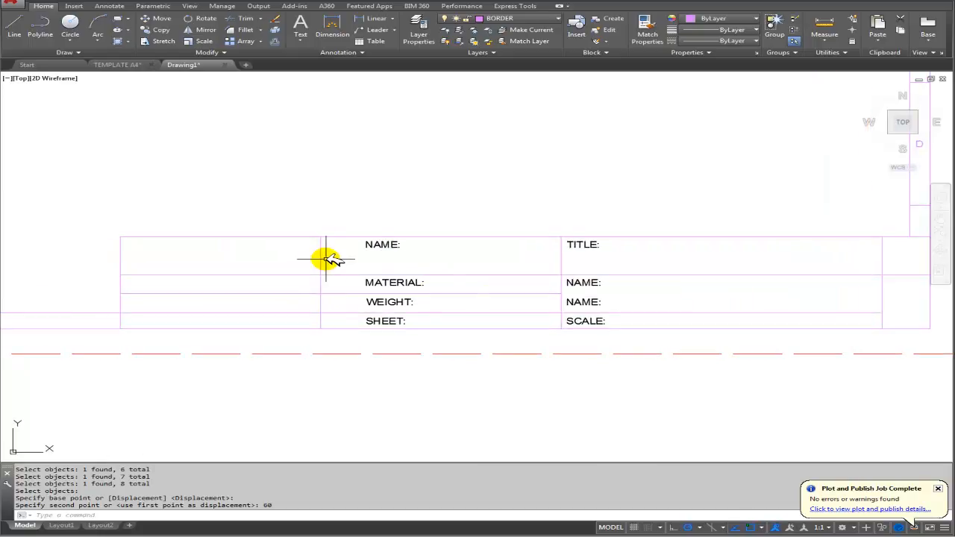
pyautogui.click(162, 25)
pyautogui.click(322, 251)
pyautogui.press('Return')
pyautogui.click(321, 238)
pyautogui.write('10')
pyautogui.press('Return')
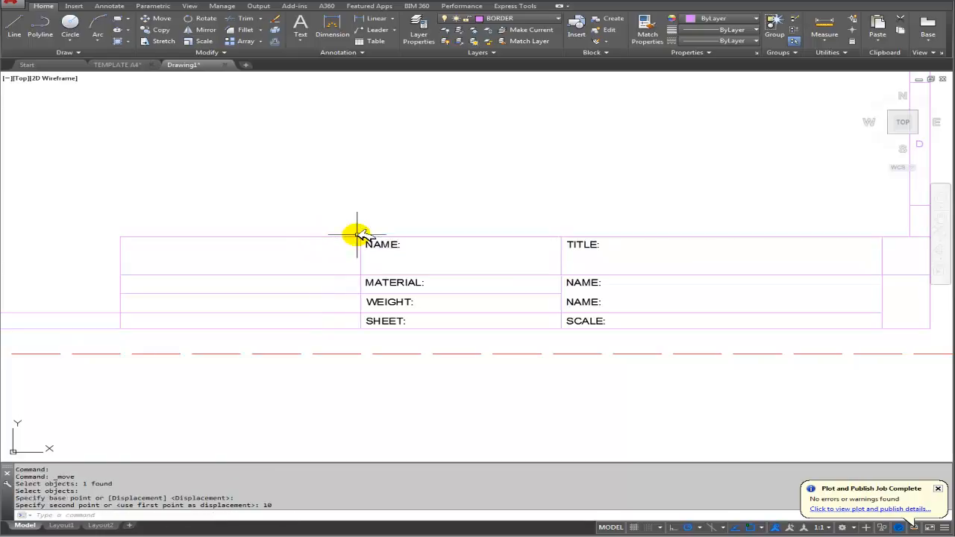
# Trim away the three horizontal row lines inside the title block's first column, leaving it as one empty cell
pyautogui.moveTo(363, 271); pyautogui.dragTo(434, 279, button='middle')
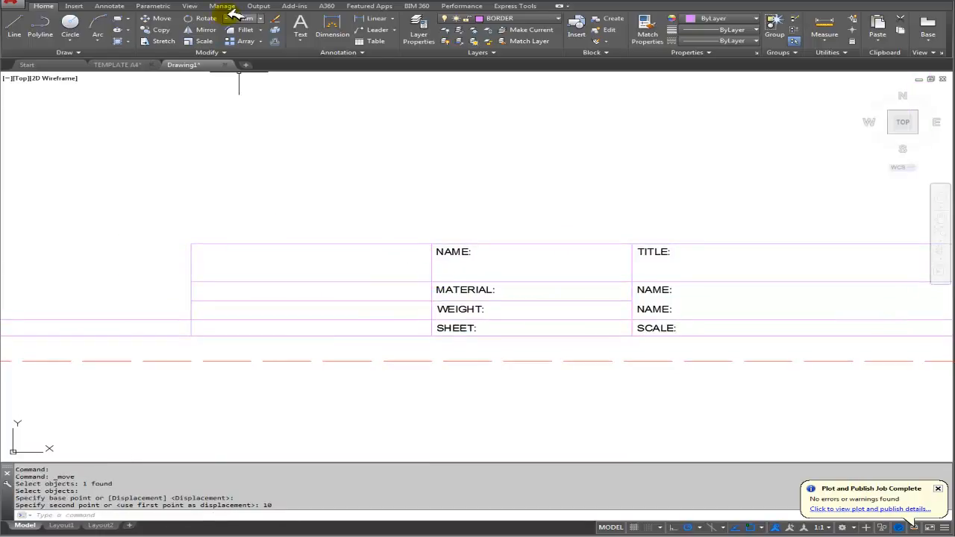
pyautogui.click(247, 21)
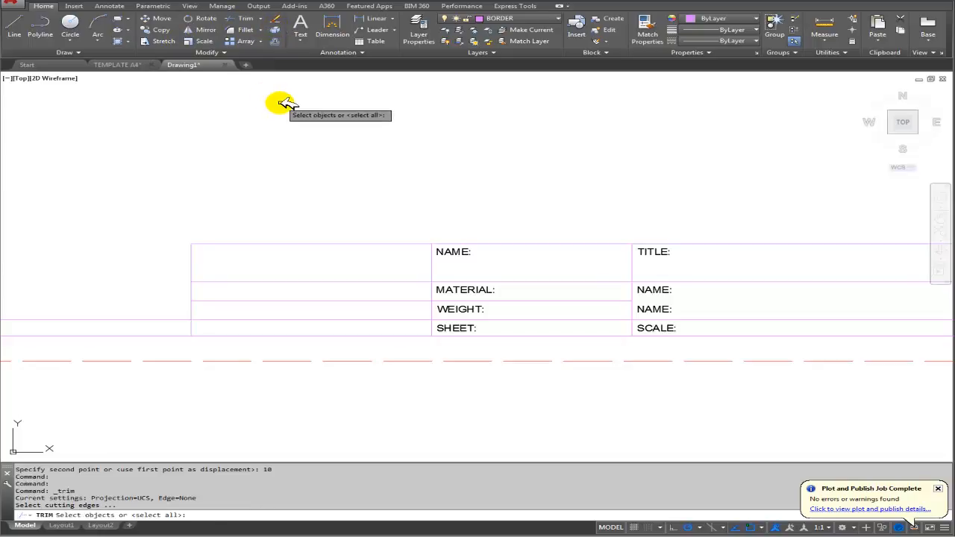
pyautogui.press('Return')
pyautogui.click(338, 328)
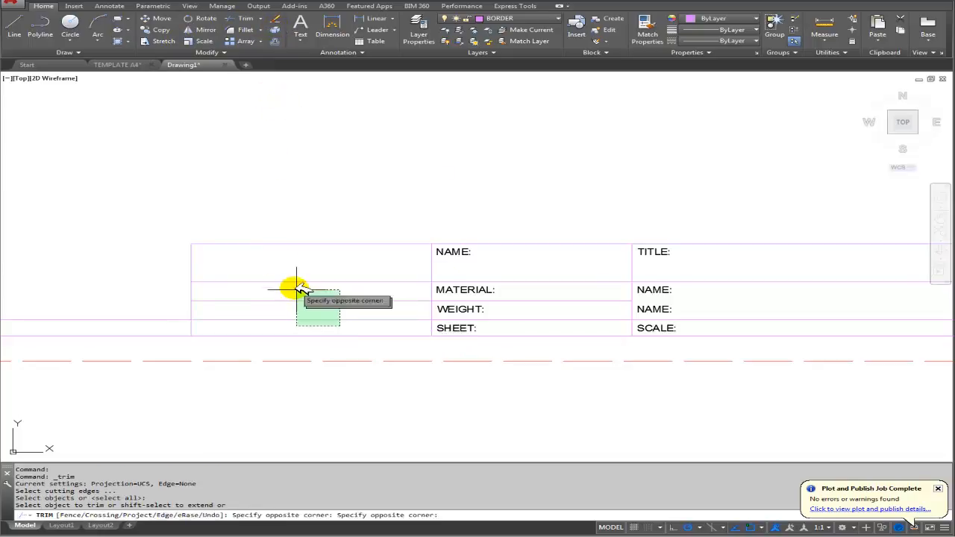
pyautogui.click(278, 273)
pyautogui.rightClick(322, 265)
pyautogui.click(349, 274)
pyautogui.moveTo(396, 312)
pyautogui.mouseDown(button='middle')
pyautogui.moveTo(331, 298)
pyautogui.moveTo(384, 306)
pyautogui.mouseUp(button='middle')
pyautogui.scroll(-2, 295, 284)
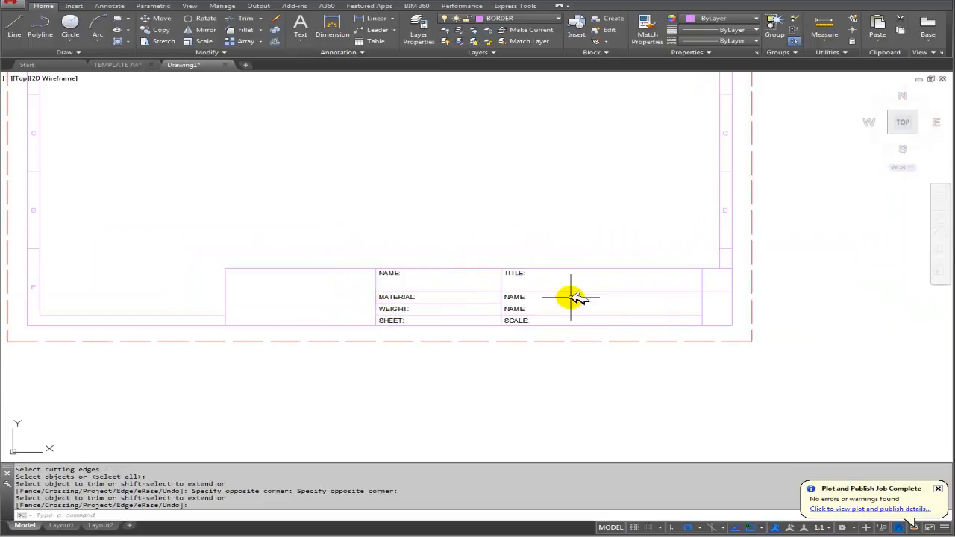
pyautogui.scroll(2, 502, 289)
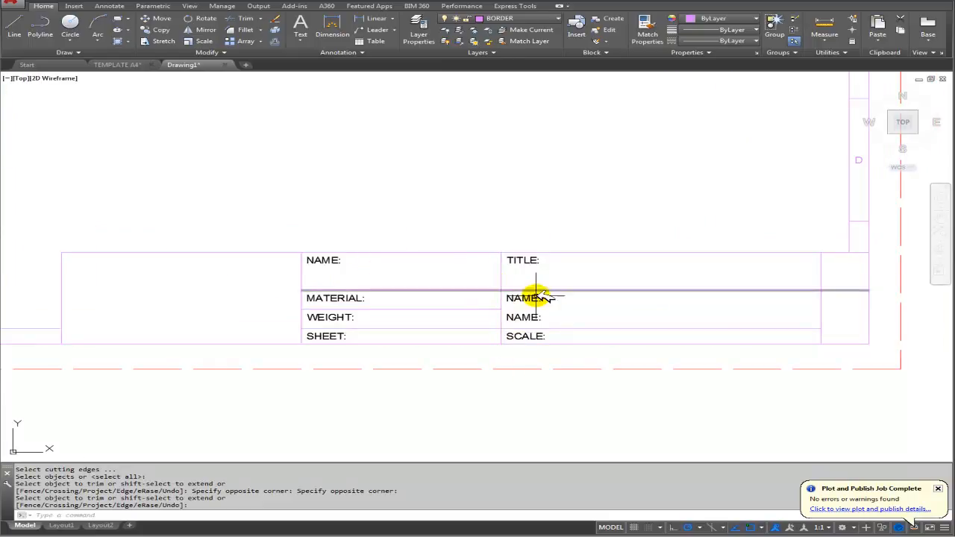
# Change the "NAME:" label directly below "TITLE:" in the title block to "DWG No:"
pyautogui.press('Escape')
pyautogui.doubleClick(528, 298)
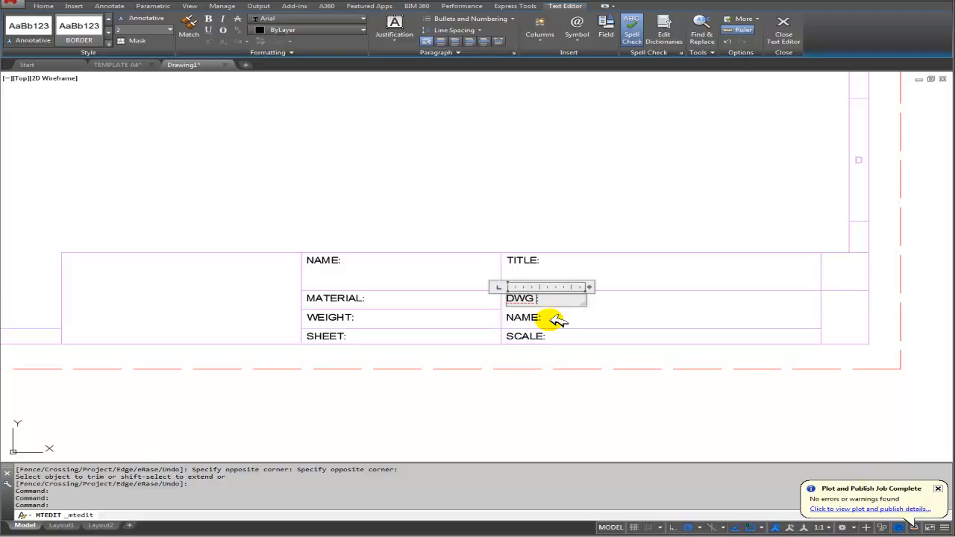
pyautogui.click(601, 321)
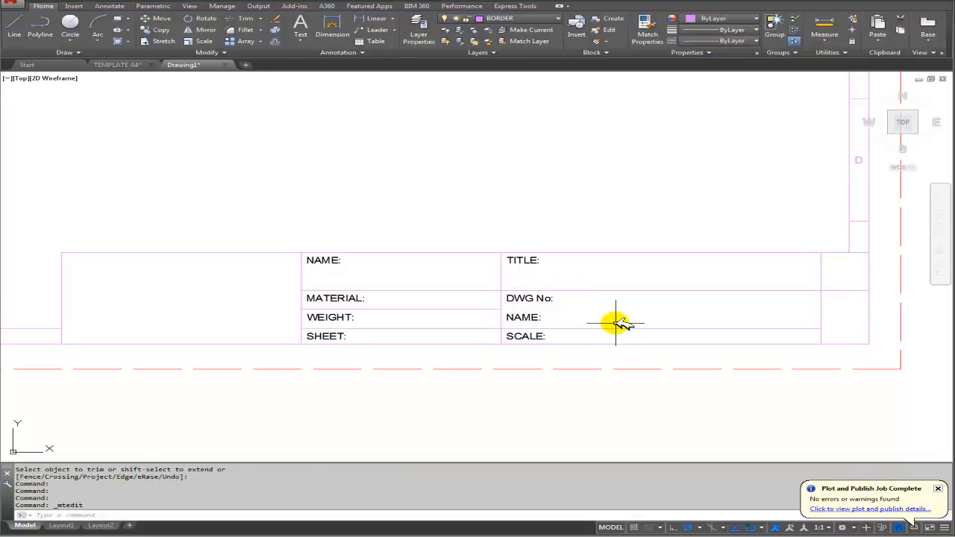
# Extend the row line below "DWG No:" across the column to the title block's rightmost vertical divider
pyautogui.click(522, 319)
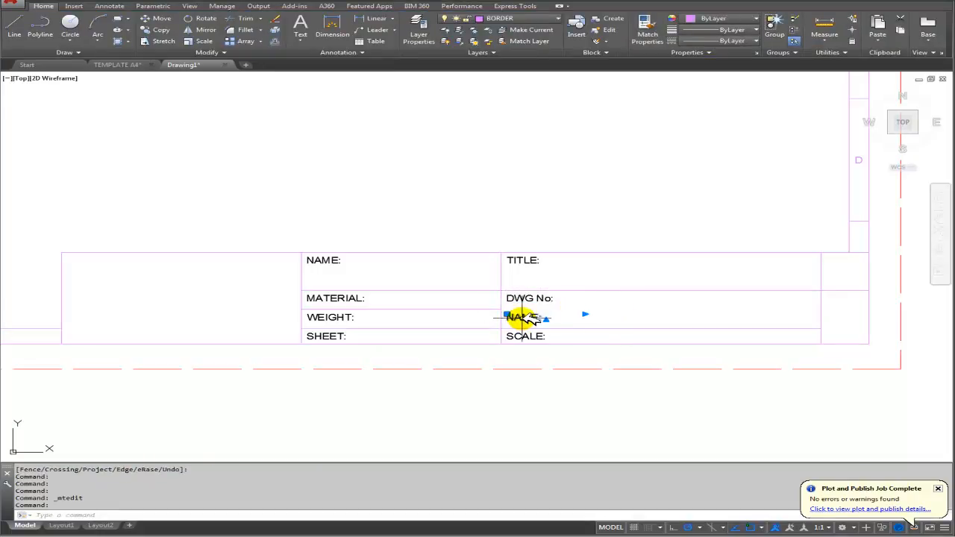
pyautogui.press('Escape')
pyautogui.press('Escape')
pyautogui.click(261, 18)
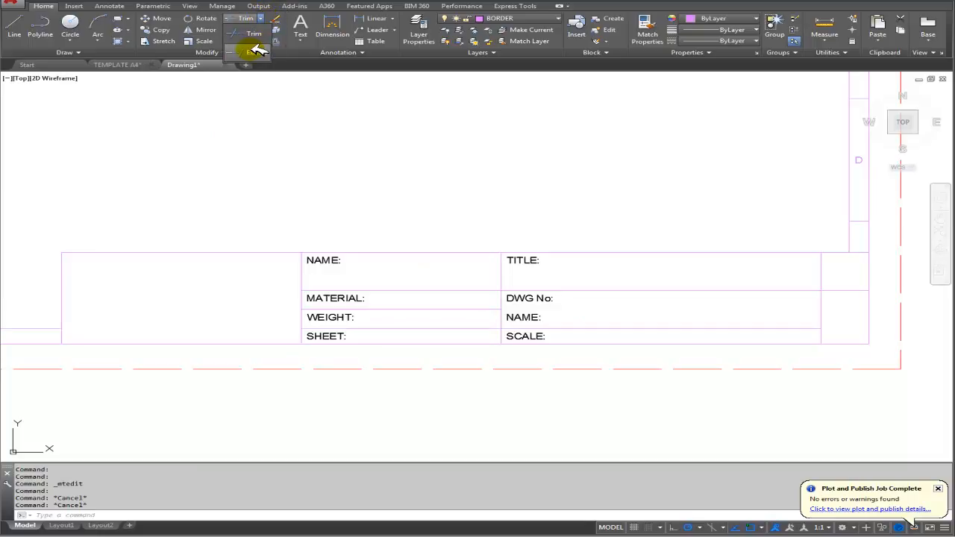
pyautogui.click(256, 50)
pyautogui.press('Return')
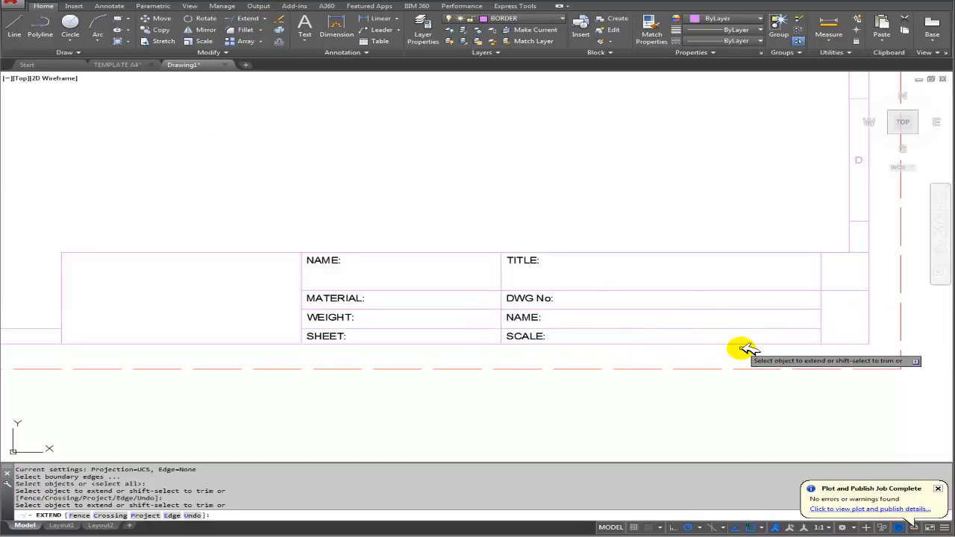
pyautogui.press('Escape')
pyautogui.press('Escape')
# Change the "NAME:" label above "SCALE:" to "SIGNATURE:", postponing the AVG restart reminder by 8 hours
pyautogui.scroll(5, 581, 317)
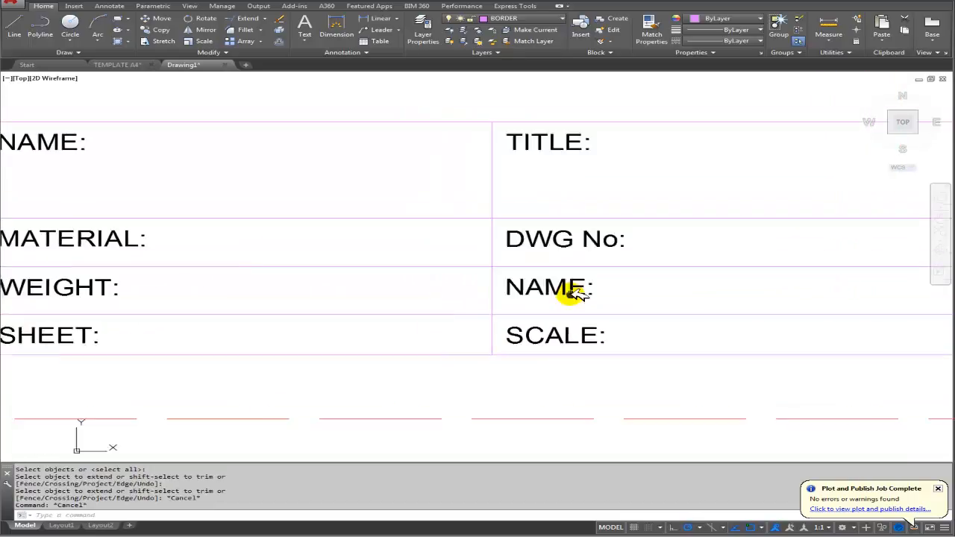
pyautogui.moveTo(658, 303); pyautogui.dragTo(515, 305, button='middle')
pyautogui.doubleClick(515, 306)
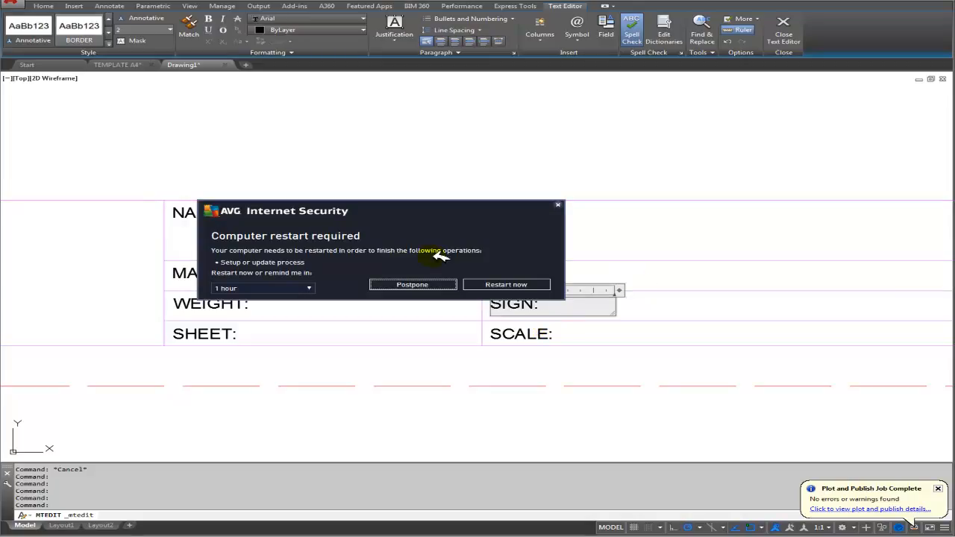
pyautogui.click(309, 288)
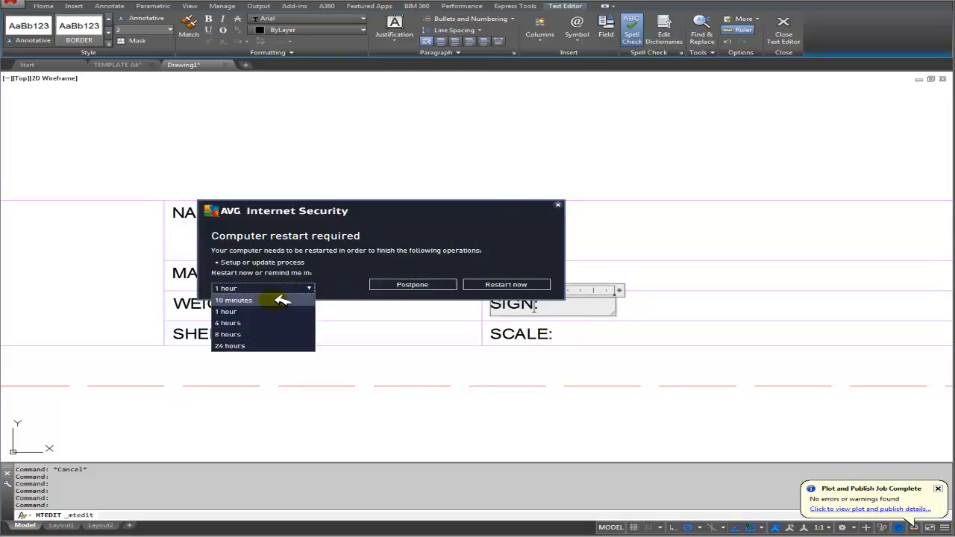
pyautogui.click(256, 333)
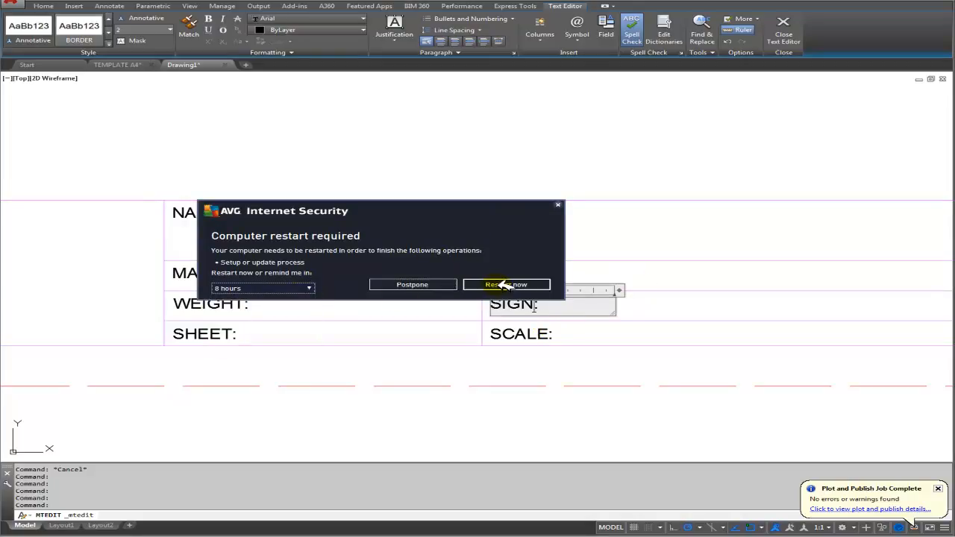
pyautogui.click(413, 284)
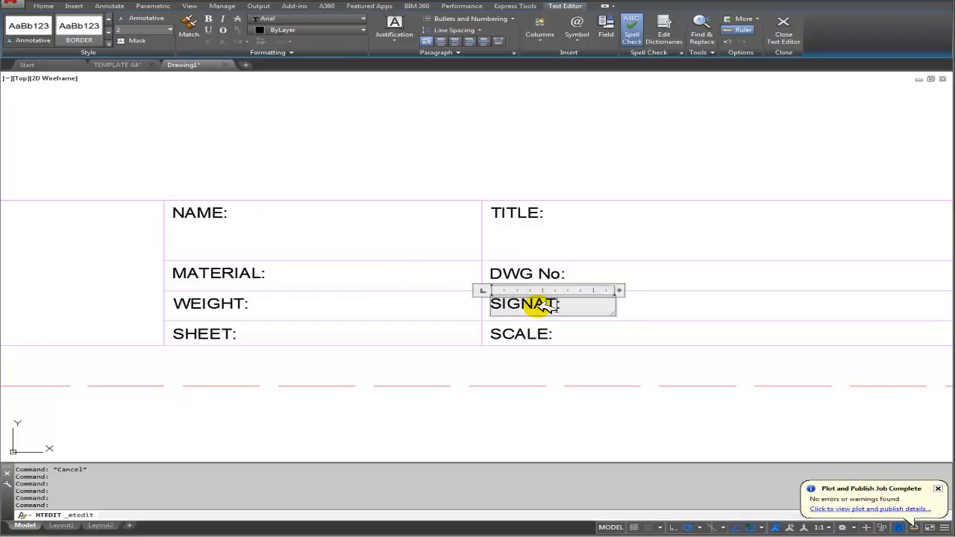
pyautogui.click(586, 332)
# Draw a diagonal line in the title block's upper-right cell from its lower-left to its upper-right corner
pyautogui.moveTo(667, 335)
pyautogui.mouseDown(button='middle')
pyautogui.moveTo(497, 314)
pyautogui.moveTo(500, 304)
pyautogui.mouseUp(button='middle')
pyautogui.scroll(-2, 595, 318)
pyautogui.moveTo(625, 309); pyautogui.dragTo(535, 326, button='middle')
pyautogui.moveTo(681, 284); pyautogui.dragTo(575, 286, button='middle')
pyautogui.scroll(2, 611, 276)
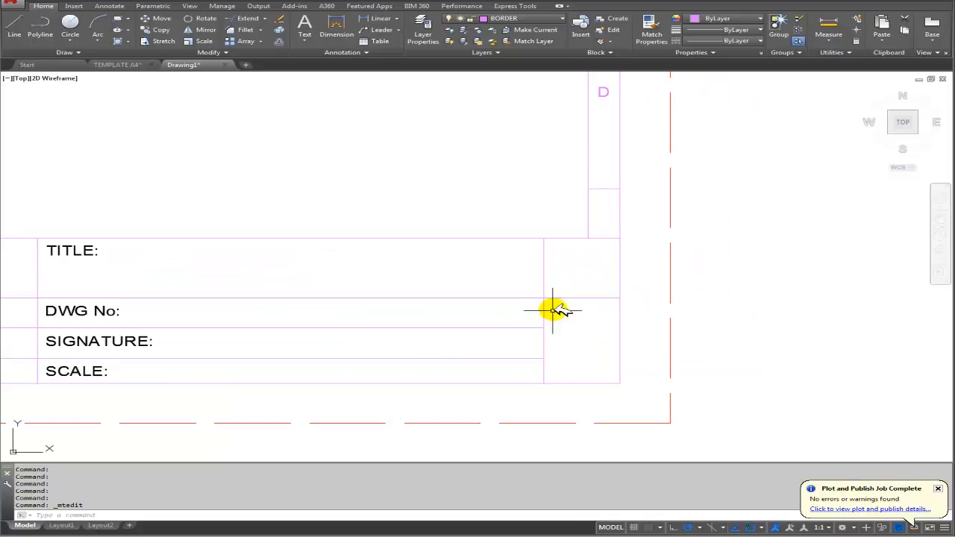
pyautogui.click(17, 29)
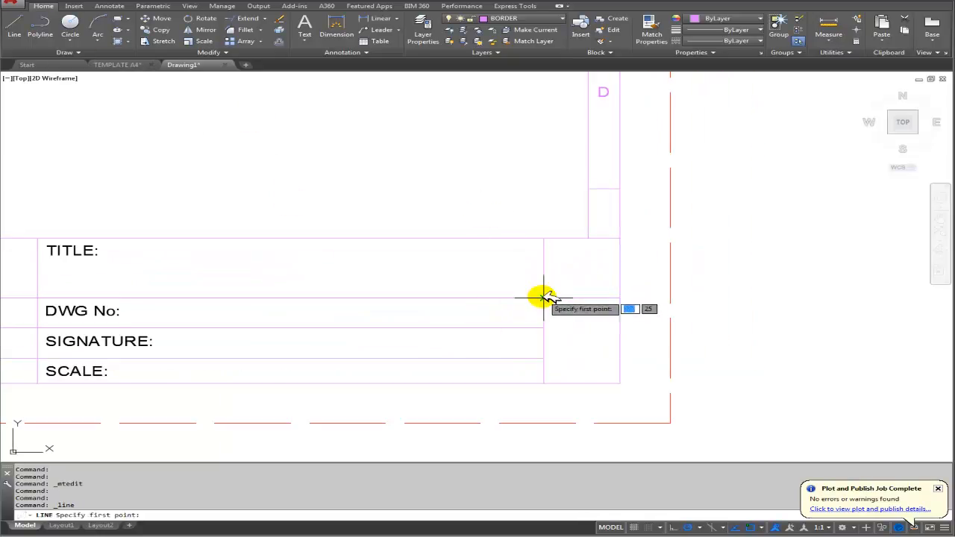
pyautogui.click(545, 298)
pyautogui.click(619, 239)
pyautogui.press('Escape')
pyautogui.press('Escape')
# Place single-line text "A4" with height 4 and rotation 0 at the midpoint of the diagonal line
pyautogui.moveTo(580, 277); pyautogui.dragTo(604, 286, button='middle')
pyautogui.click(305, 43)
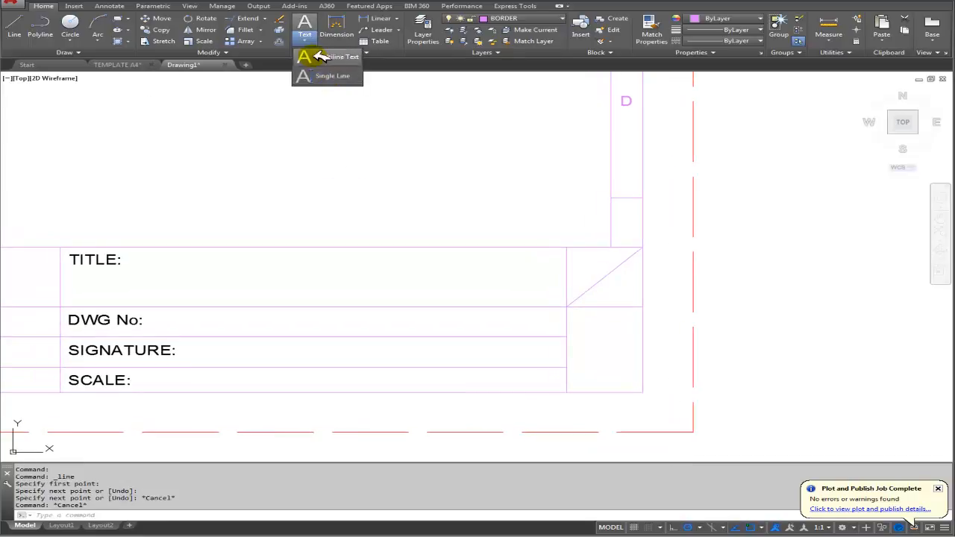
pyautogui.click(332, 76)
pyautogui.click(606, 274)
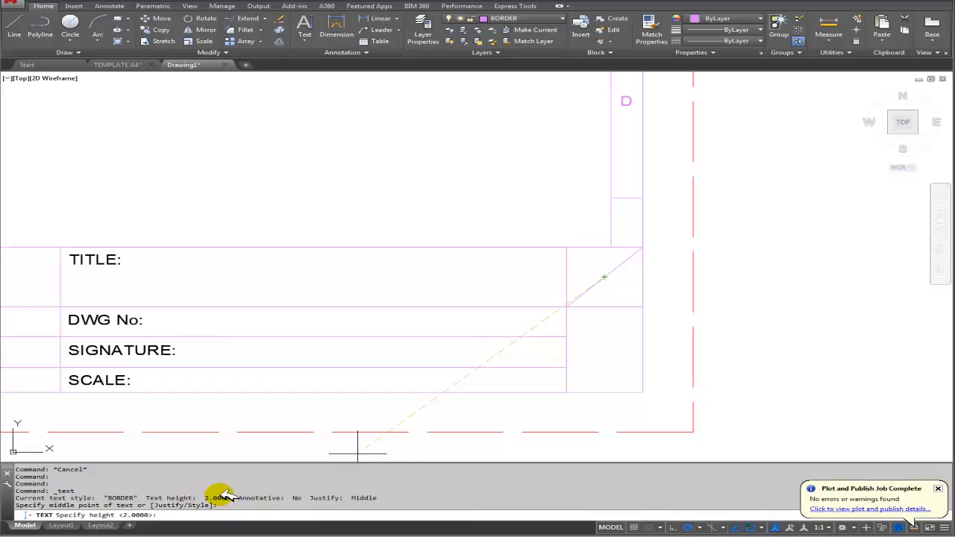
pyautogui.press('Return')
pyautogui.press('Return')
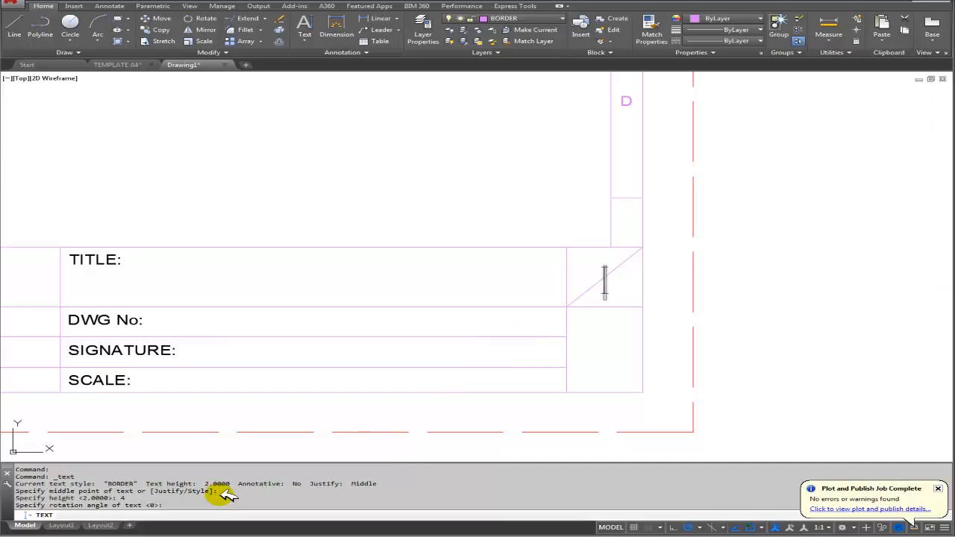
pyautogui.write('A')
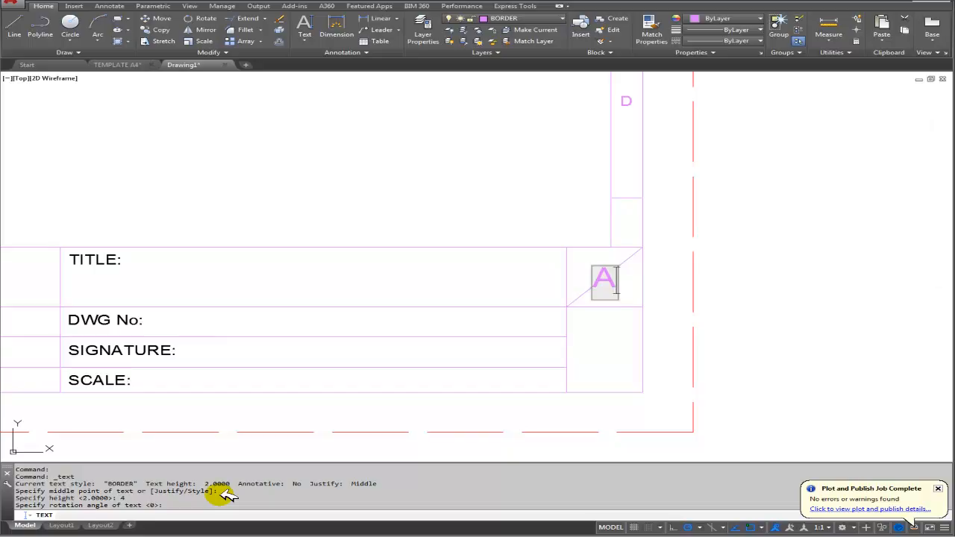
pyautogui.write('4')
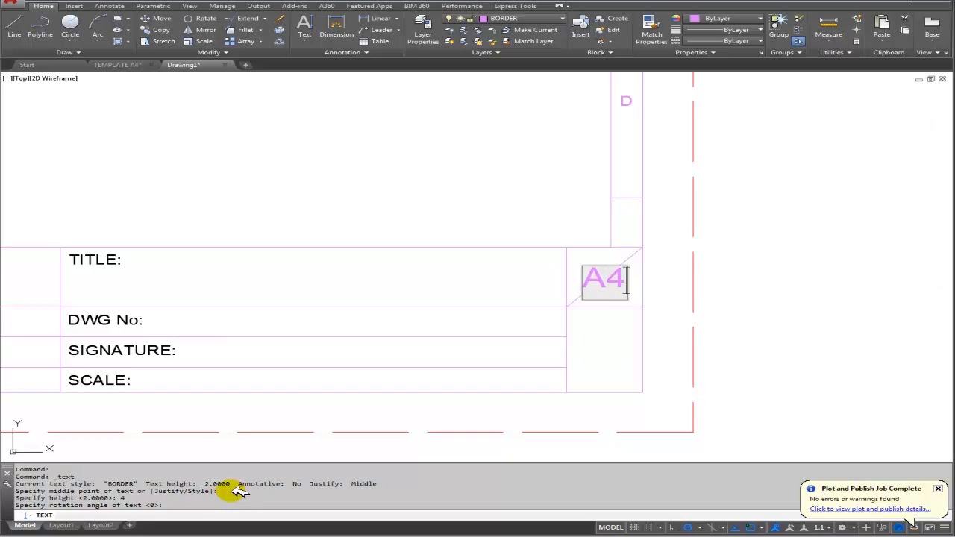
pyautogui.click(551, 367)
pyautogui.press('Escape')
# Delete the diagonal line and put the "A4" text on the black layer matching the other title block labels
pyautogui.click(586, 292)
pyautogui.press('Delete')
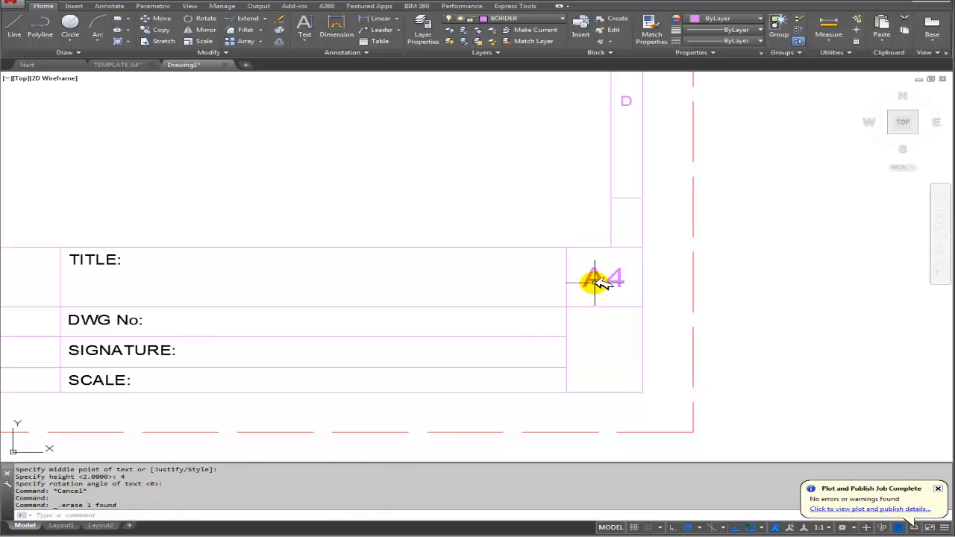
pyautogui.click(592, 280)
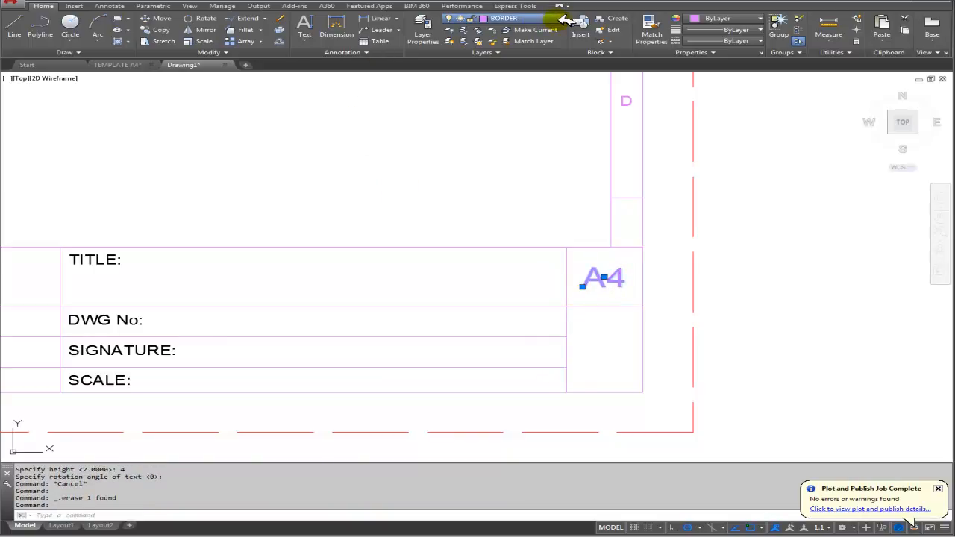
pyautogui.press('Escape')
pyautogui.press('Escape')
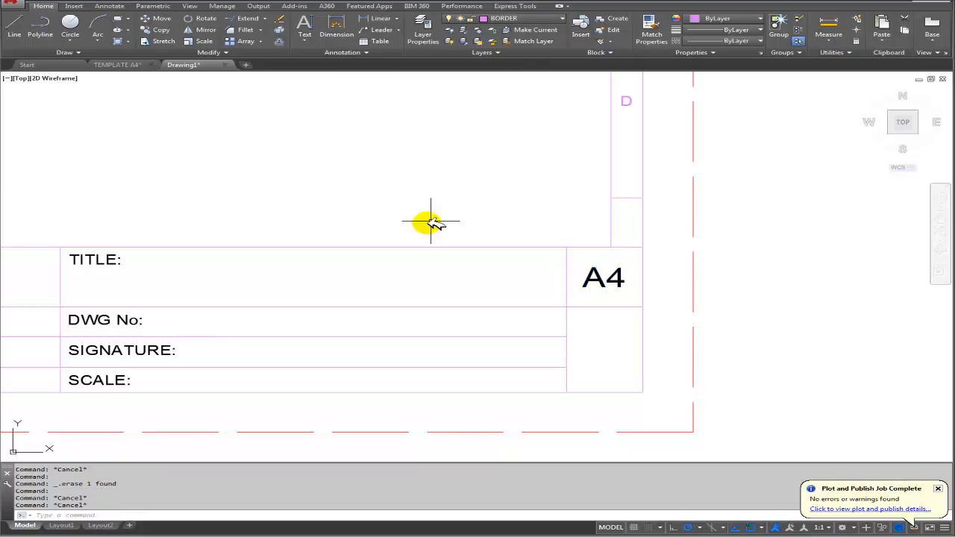
# Set the BORDER layer's color to index color 150
pyautogui.scroll(-4, 373, 256)
pyautogui.scroll(-2, 539, 312)
pyautogui.scroll(2, 395, 298)
pyautogui.scroll(-2, 394, 299)
pyautogui.moveTo(395, 299); pyautogui.dragTo(427, 279, button='middle')
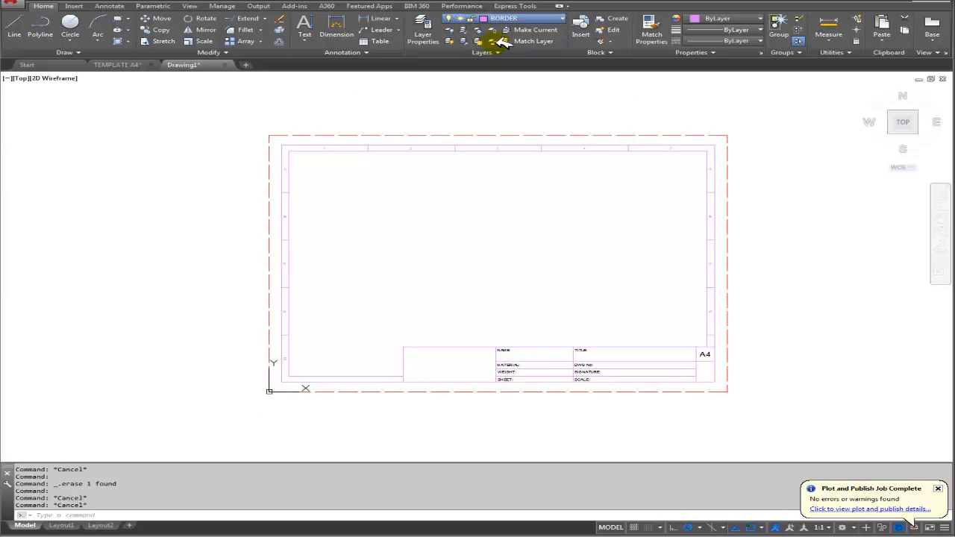
pyautogui.click(500, 41)
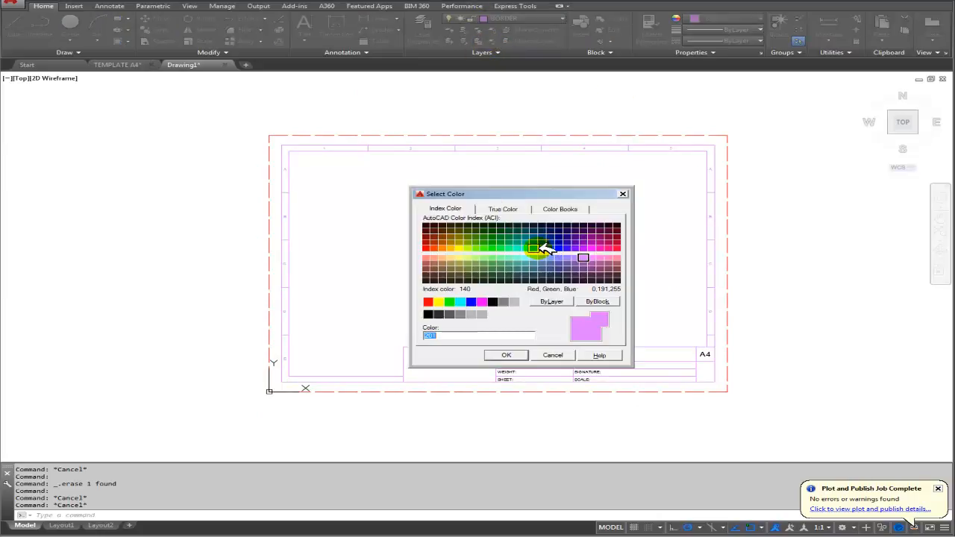
pyautogui.click(549, 249)
pyautogui.click(519, 357)
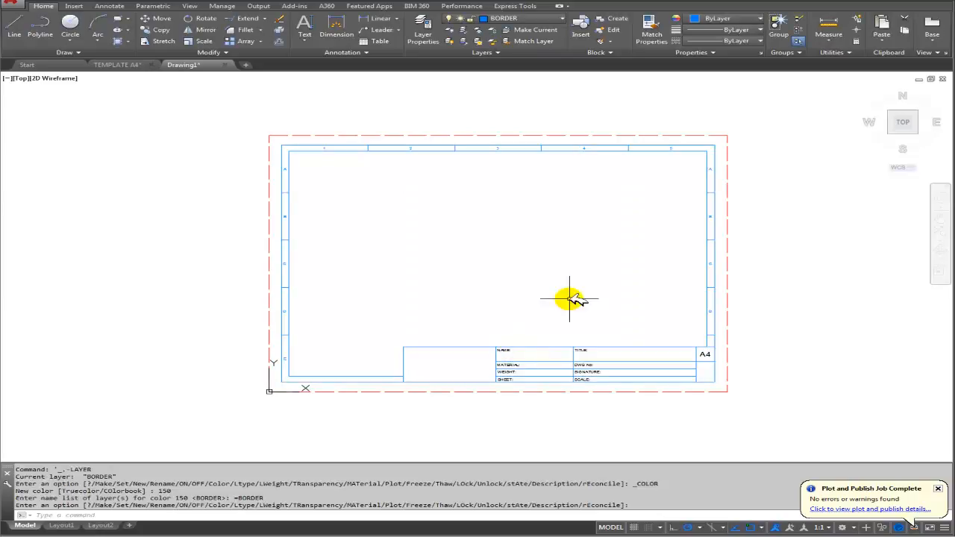
pyautogui.press('Escape')
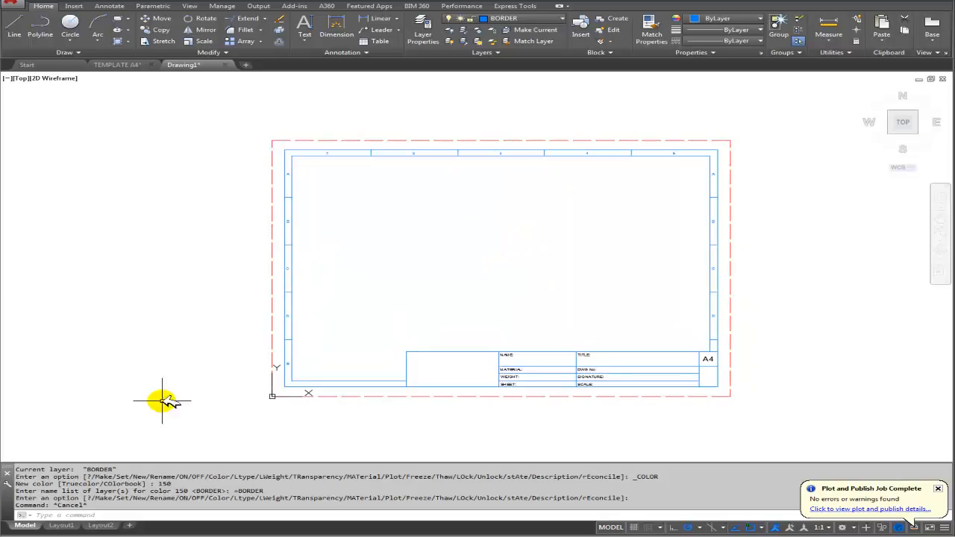
# Switch to Layout1 and start LAYOUTWIZARD, naming the new layout "A4 LANDSCAPE"
pyautogui.click(52, 524)
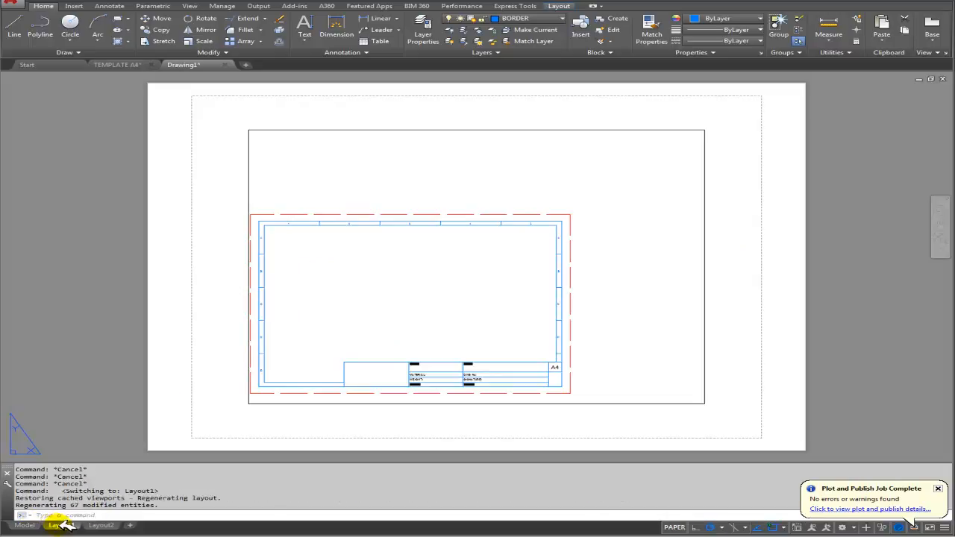
pyautogui.click(30, 524)
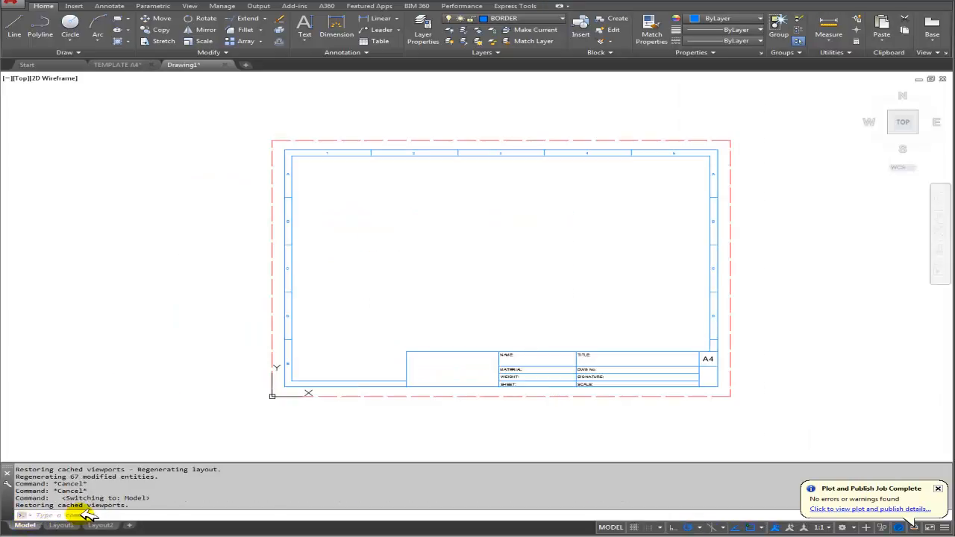
pyautogui.click(63, 525)
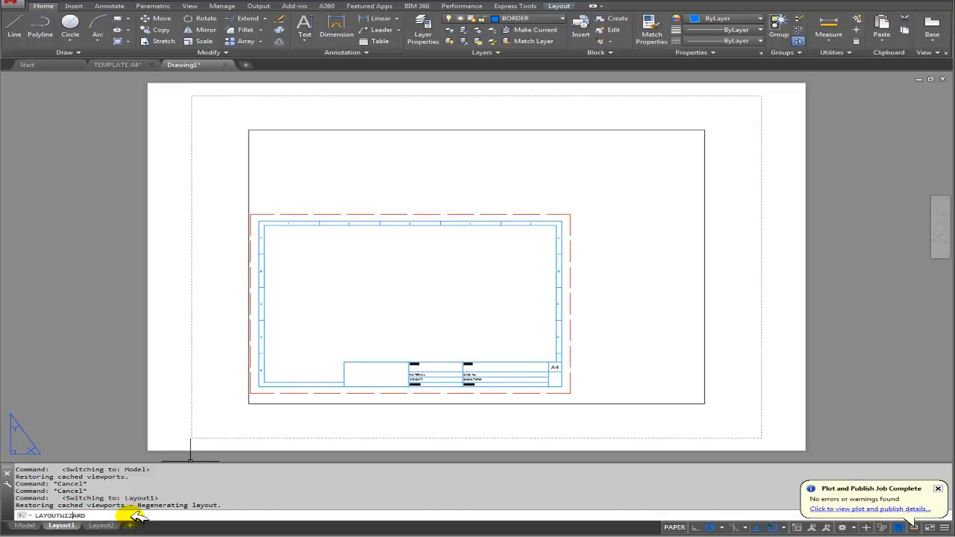
pyautogui.press('Return')
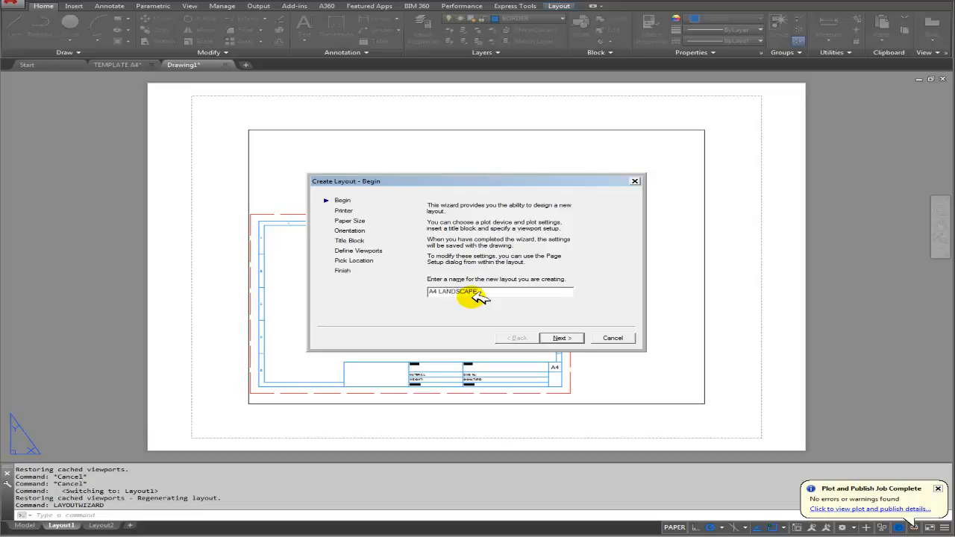
pyautogui.click(560, 338)
# Choose Samsung CLP-775 Series PCL 6 as the new layout's plotter and accept A4 paper in millimeters
pyautogui.click(458, 223)
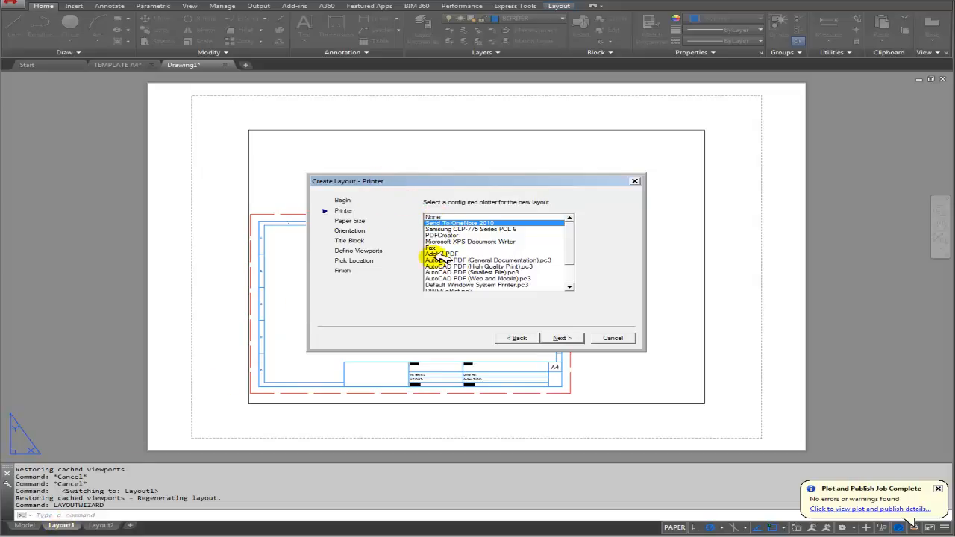
pyautogui.click(464, 229)
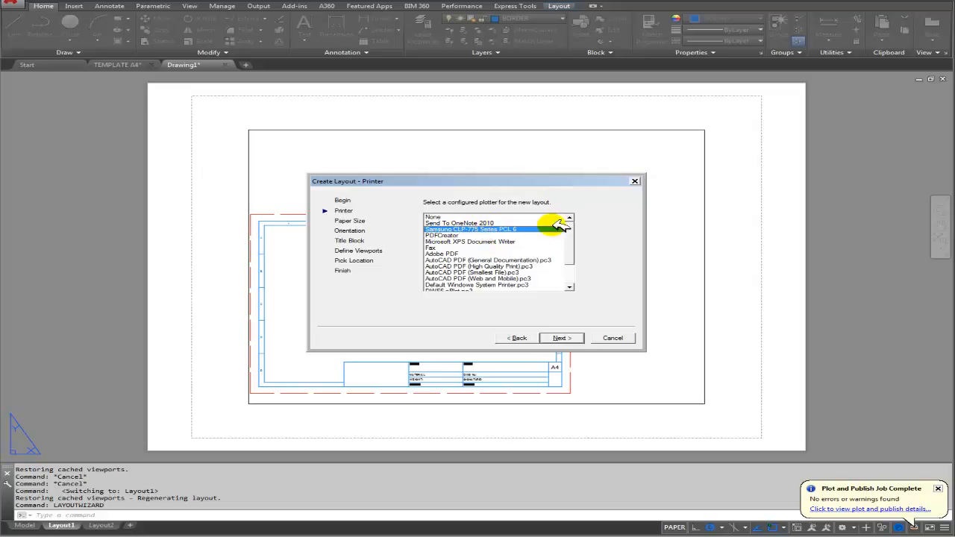
pyautogui.moveTo(572, 251); pyautogui.dragTo(579, 262)
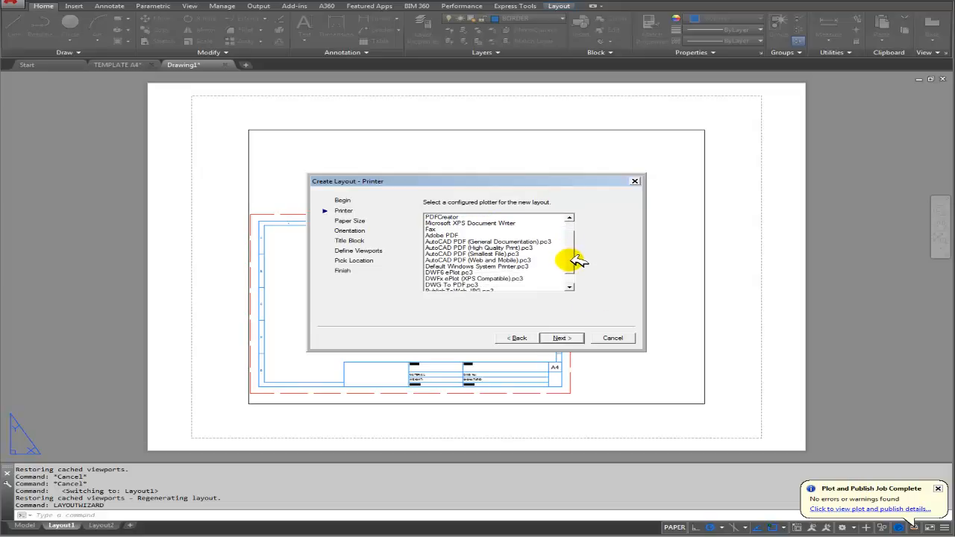
pyautogui.click(462, 272)
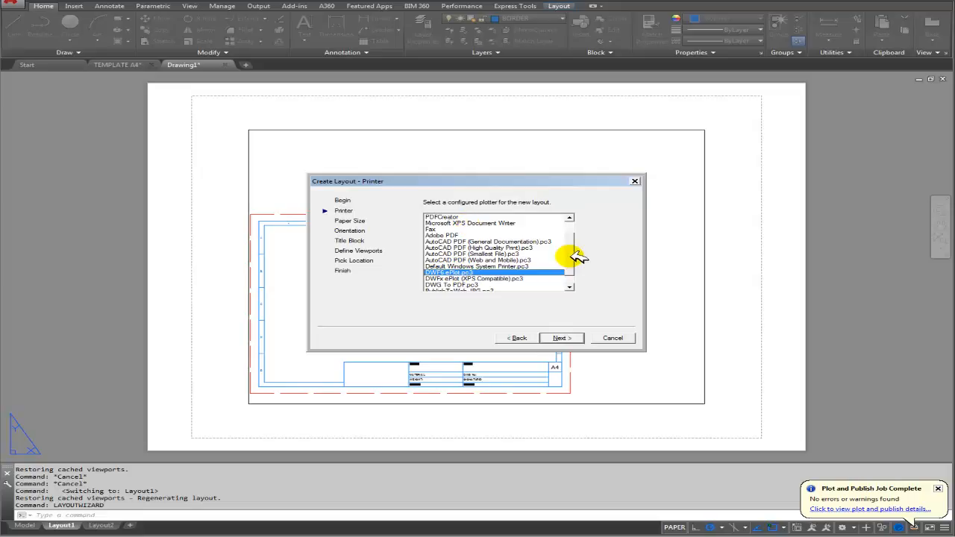
pyautogui.scroll(1, 572, 241)
pyautogui.click(450, 230)
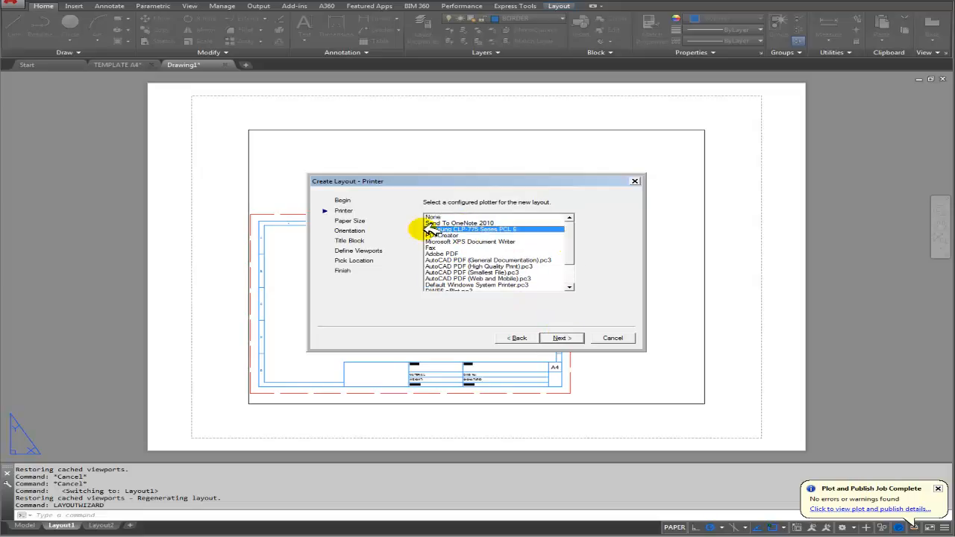
pyautogui.click(561, 338)
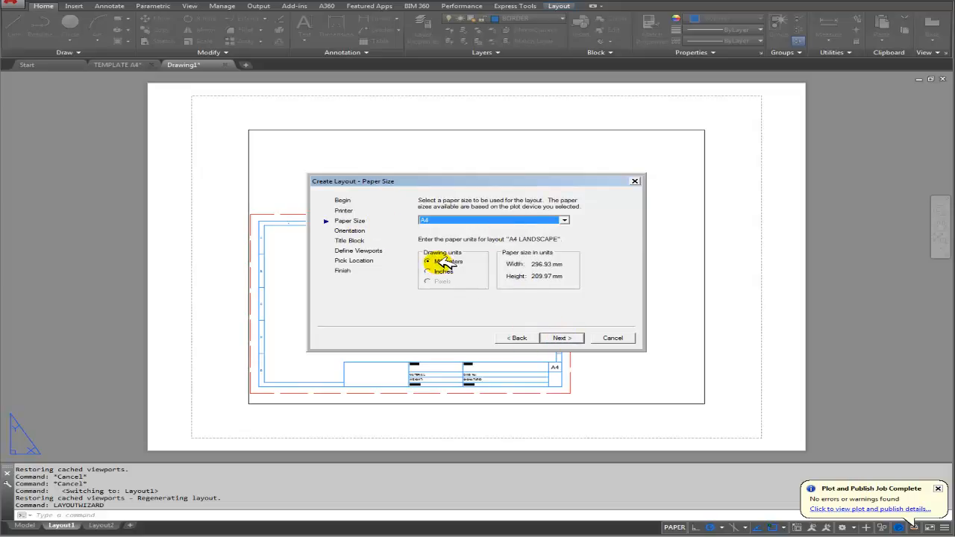
pyautogui.click(561, 338)
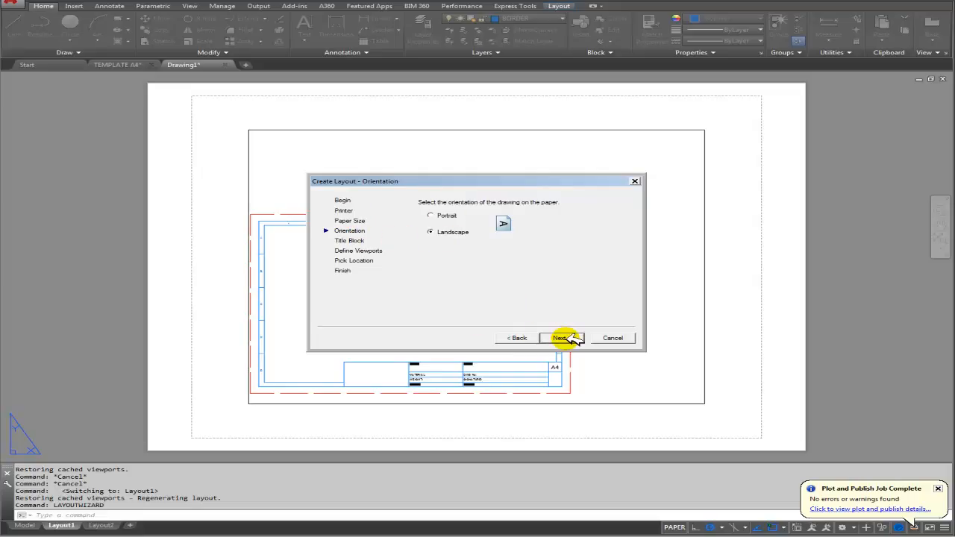
# Complete the new layout with landscape orientation, no title block and a single viewport scaled to fit, keeping the default viewport location
pyautogui.click(562, 338)
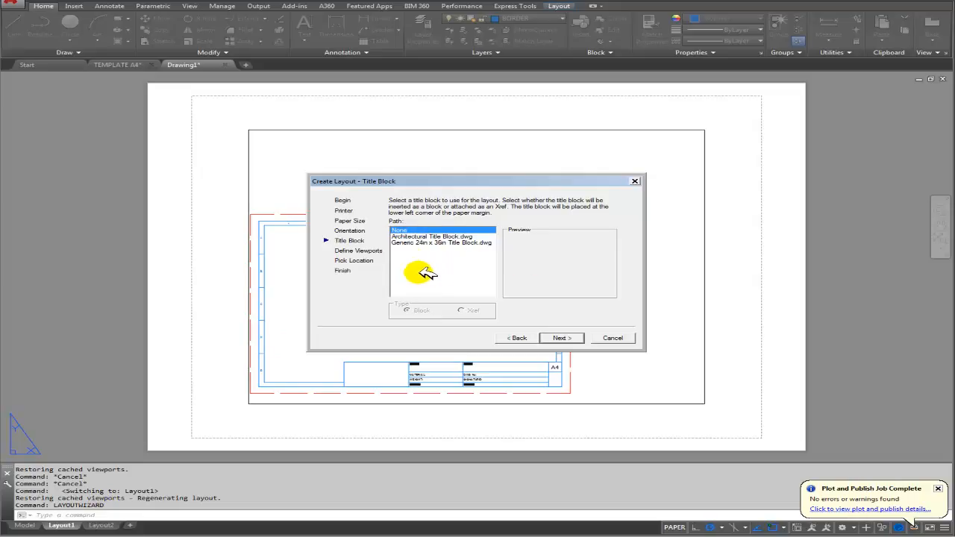
pyautogui.click(561, 338)
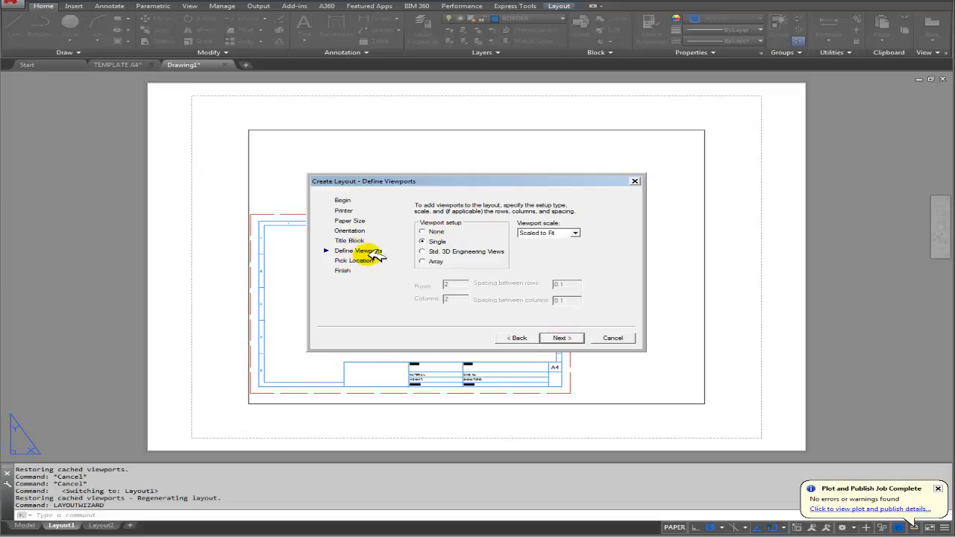
pyautogui.click(565, 338)
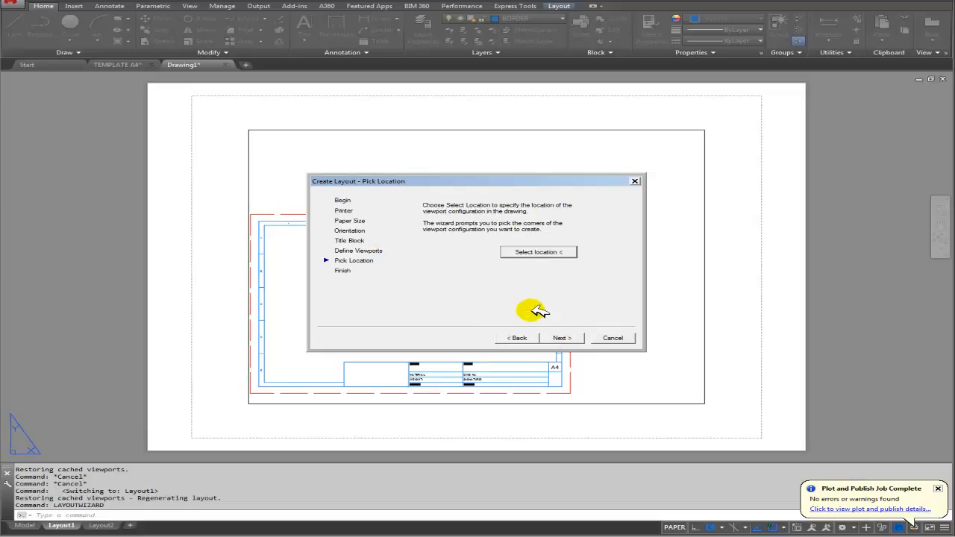
pyautogui.click(565, 338)
pyautogui.click(565, 338)
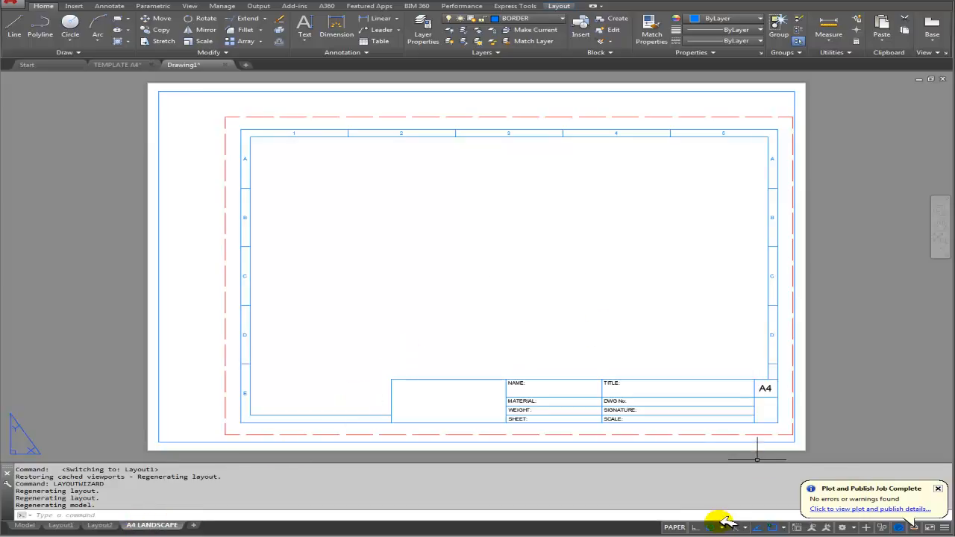
# Activate model space inside the A4 LANDSCAPE layout's viewport and set the viewport scale to 1:1
pyautogui.click(674, 527)
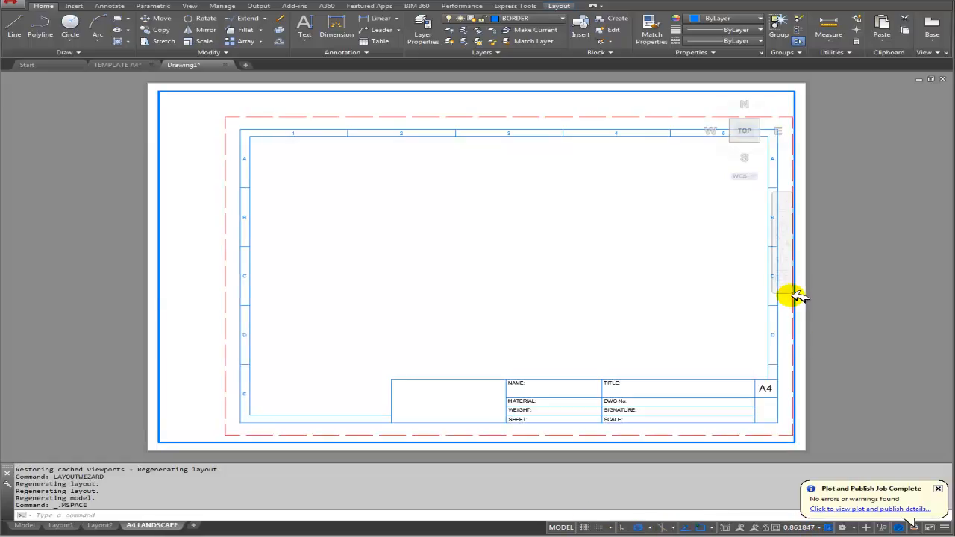
pyautogui.scroll(2, 795, 297)
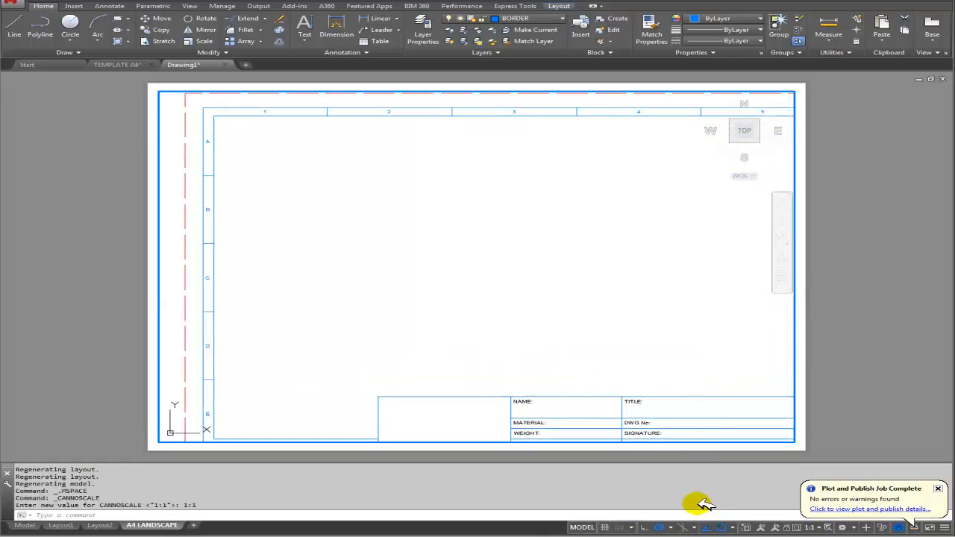